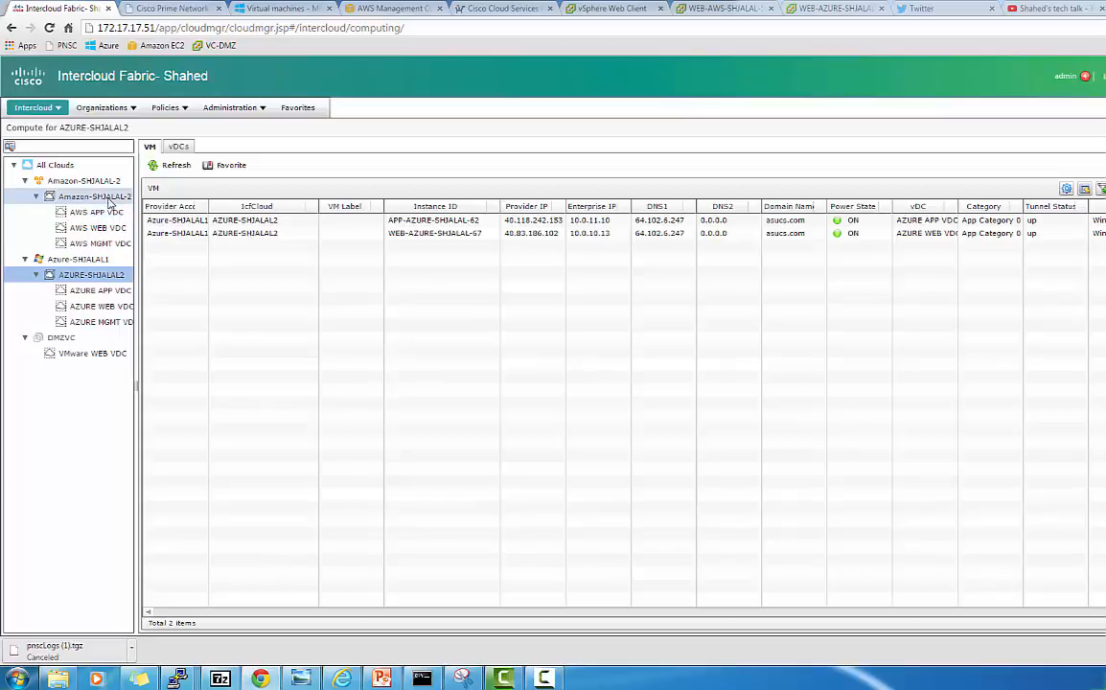
List Amazon-SHJALAL-2's VMs and select APP-AWS-SHJALAL-66 and WEB-AWS-SHJALAL-65
left_click(108, 196)
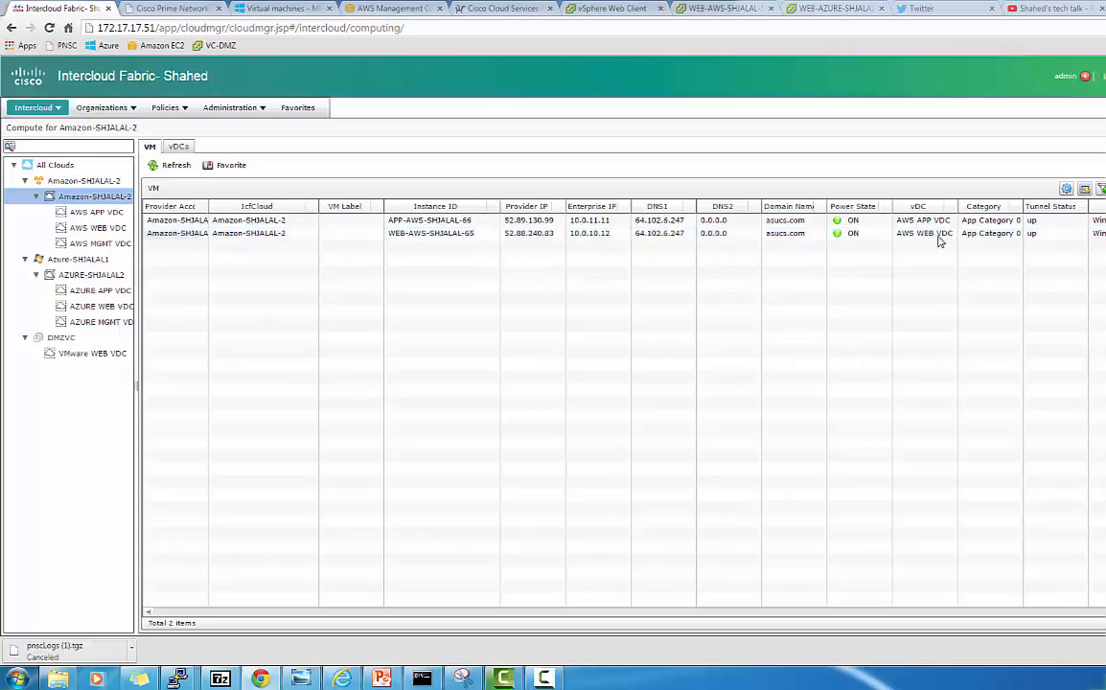
left_click(1030, 223)
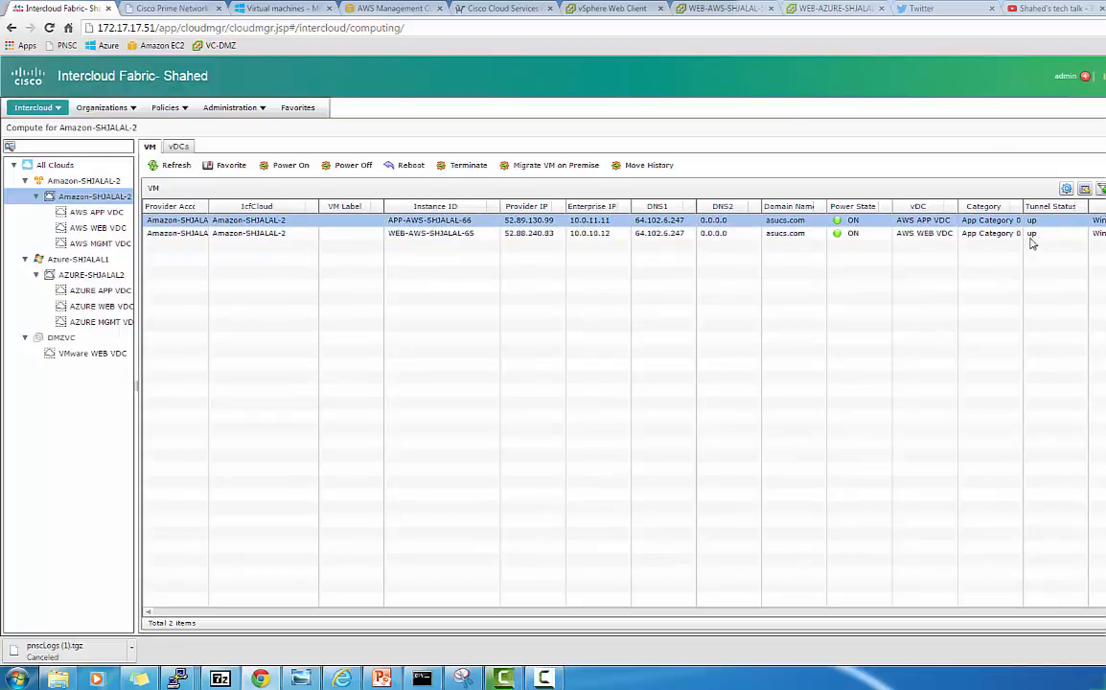
left_click(955, 235)
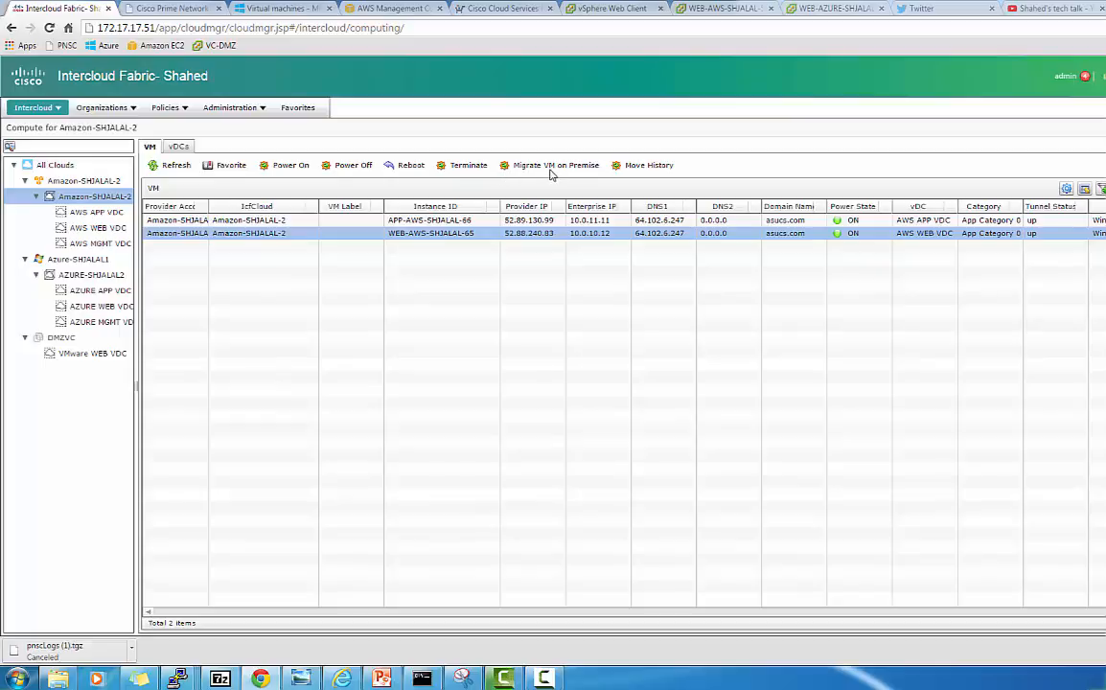
Check the AZURE-SHJALAL2 VM list, then bring up the DMZVC compute view
left_click(93, 275)
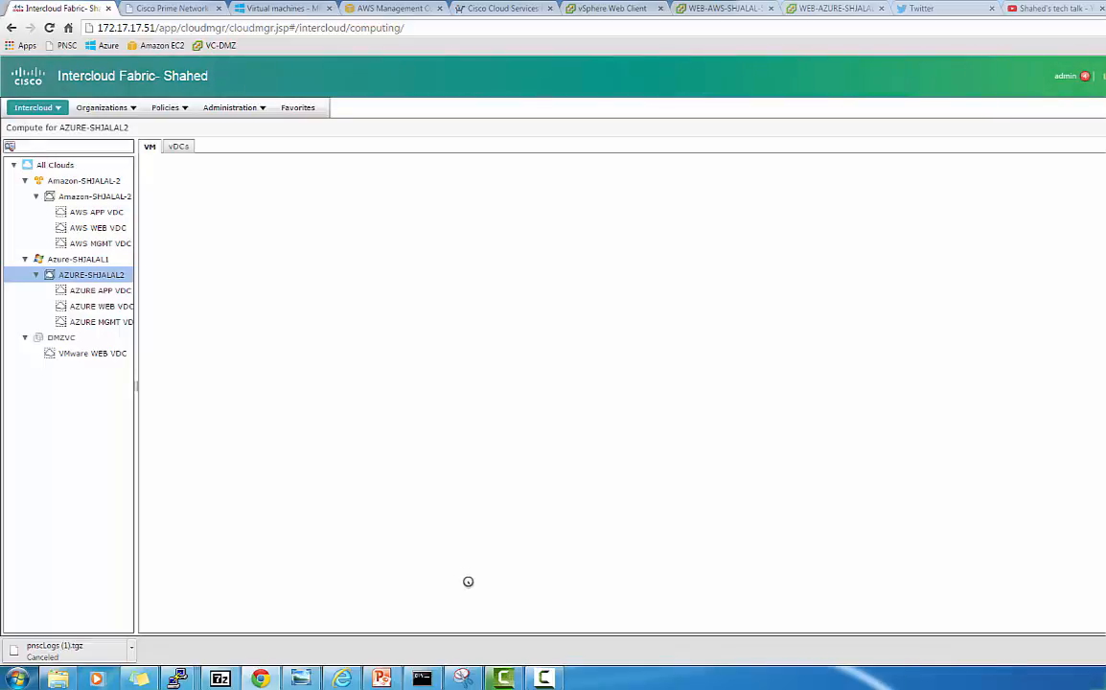
left_click(556, 677)
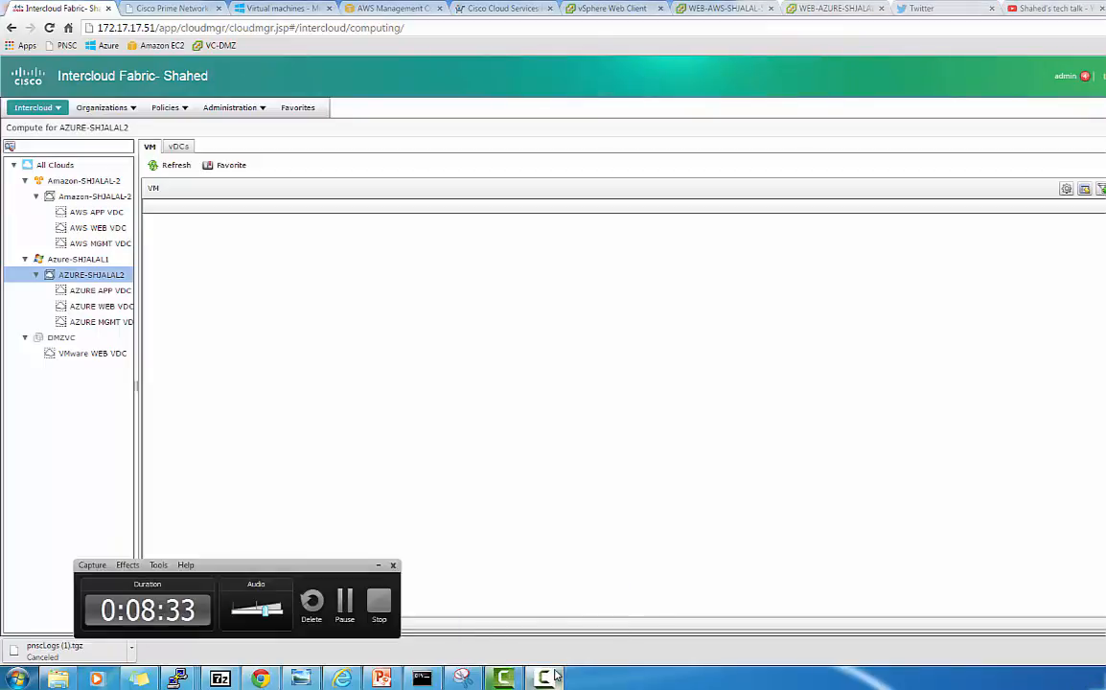
left_click(355, 611)
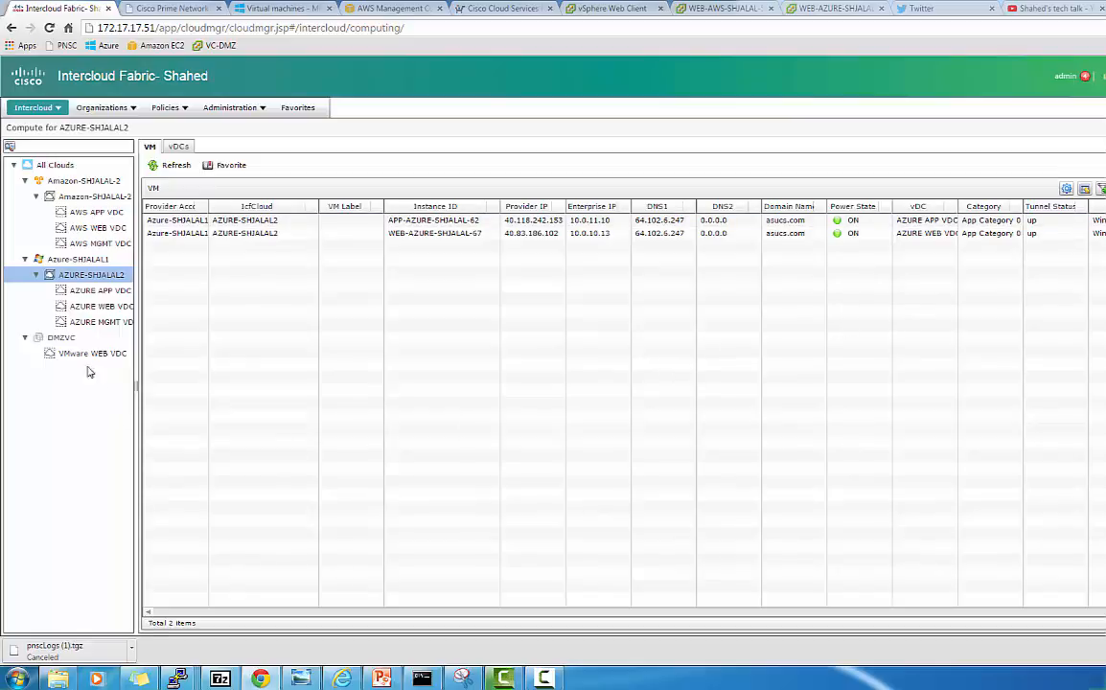
left_click(63, 338)
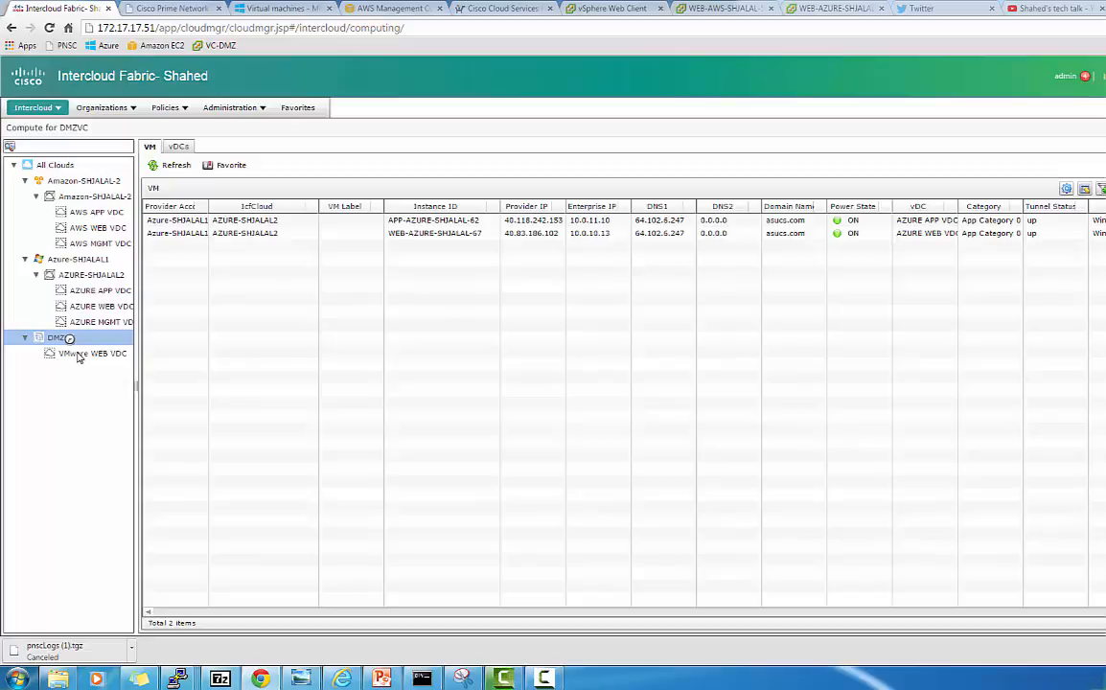
Inspect VMware WEB VDC's VMs WEB-AWS-SHJALAL-55, -58 and WEB-AZURE-SHJALAL-63, then view the vSphere summary for WEB-AZURE-SHJALAL-63
left_click(80, 354)
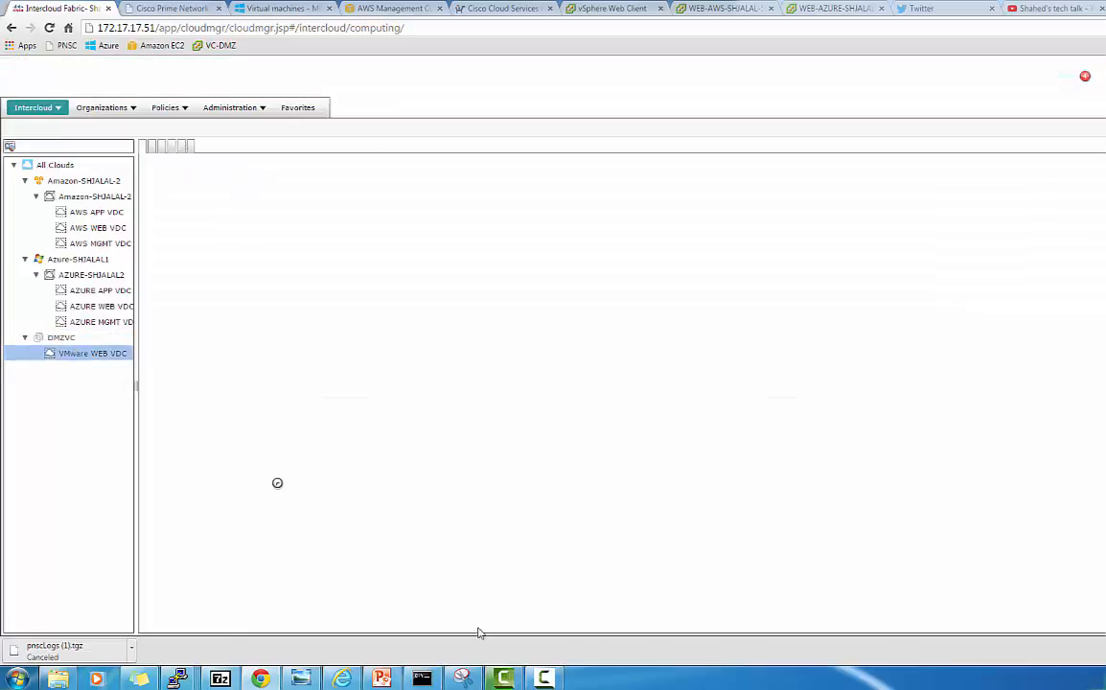
left_click(546, 677)
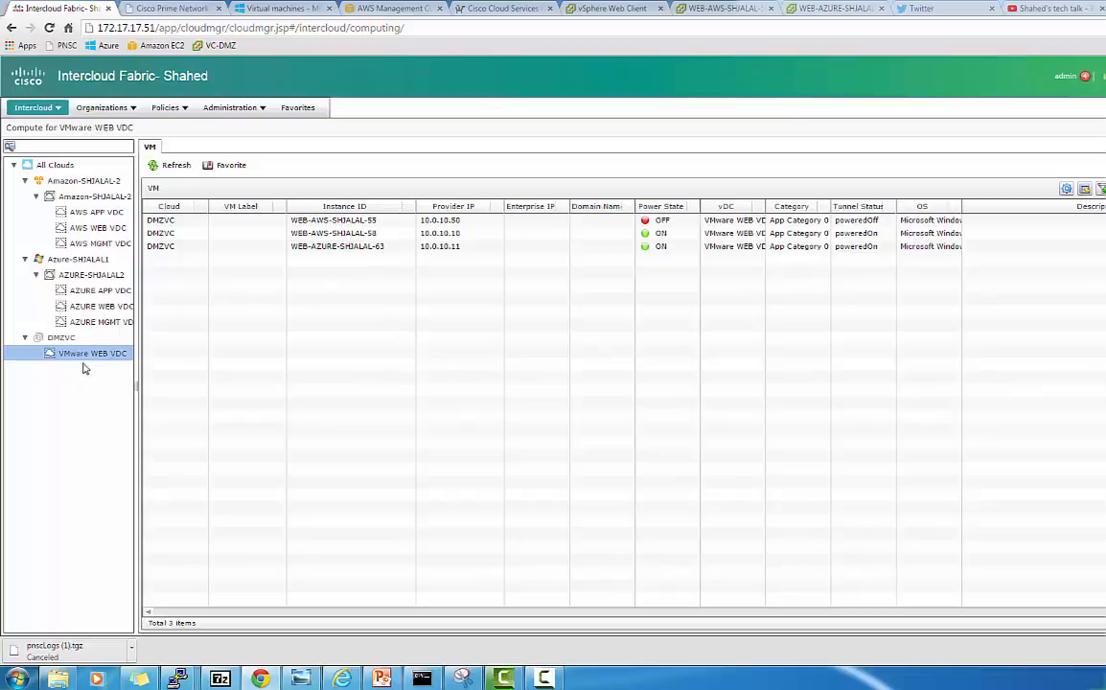
left_click(379, 223)
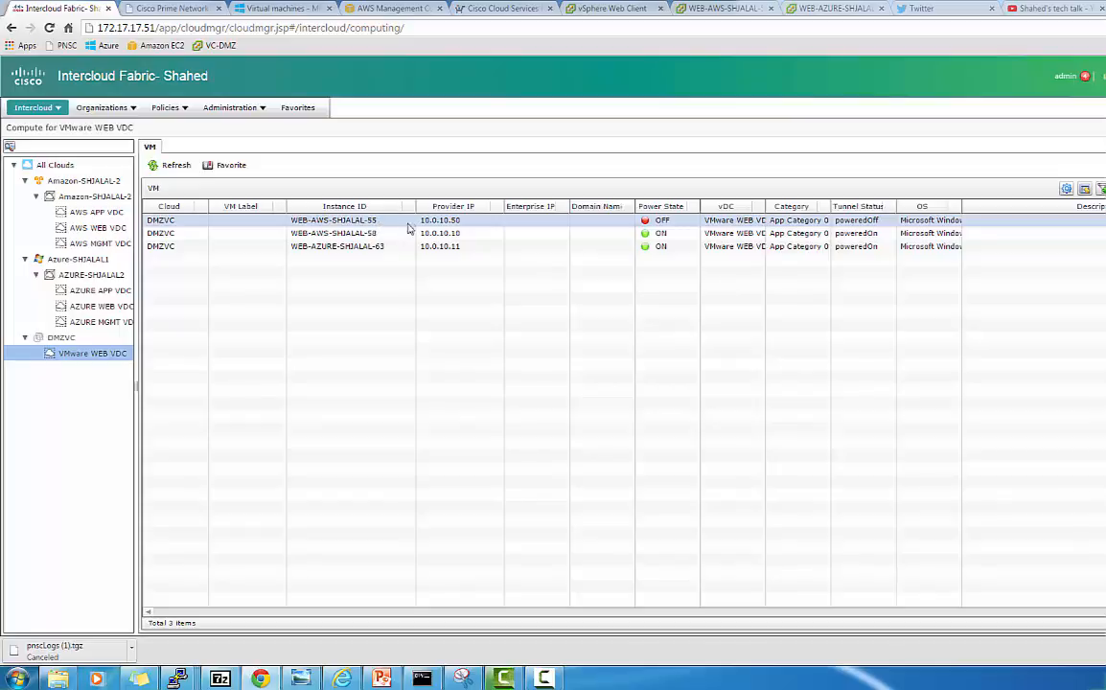
left_click(391, 234)
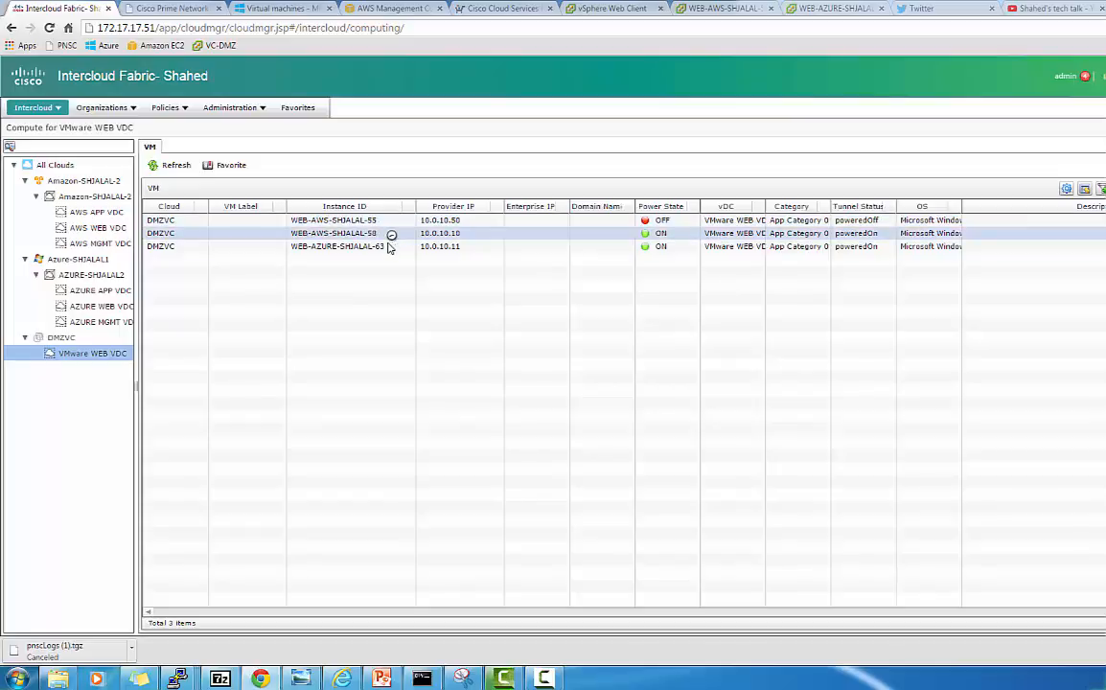
left_click(388, 247)
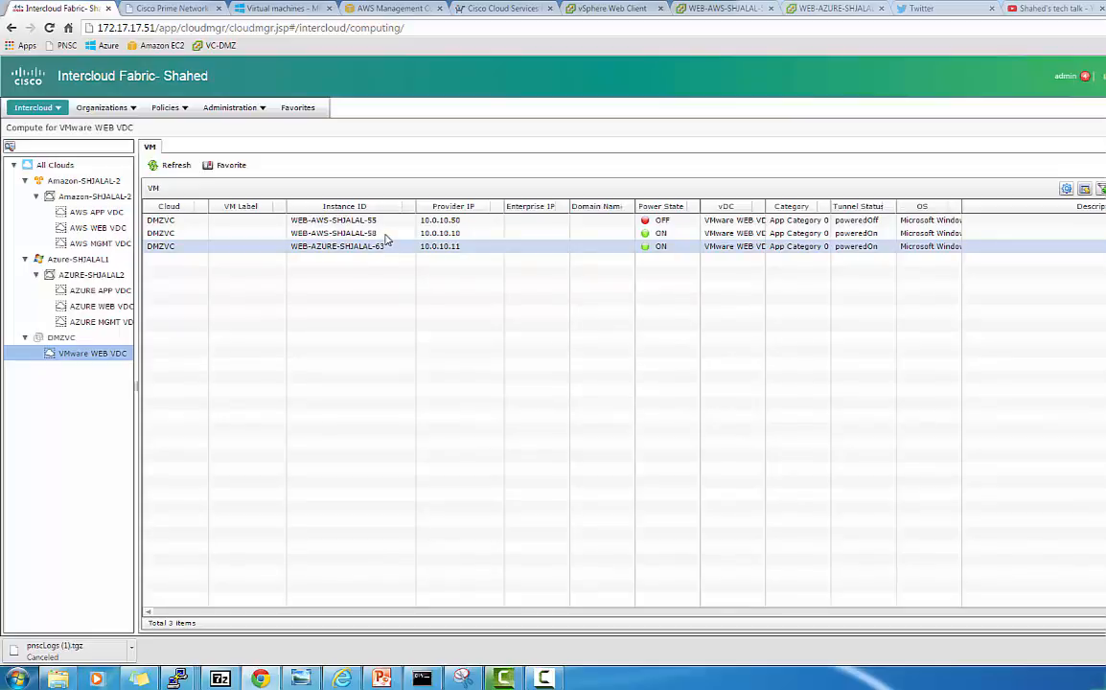
left_click(384, 235)
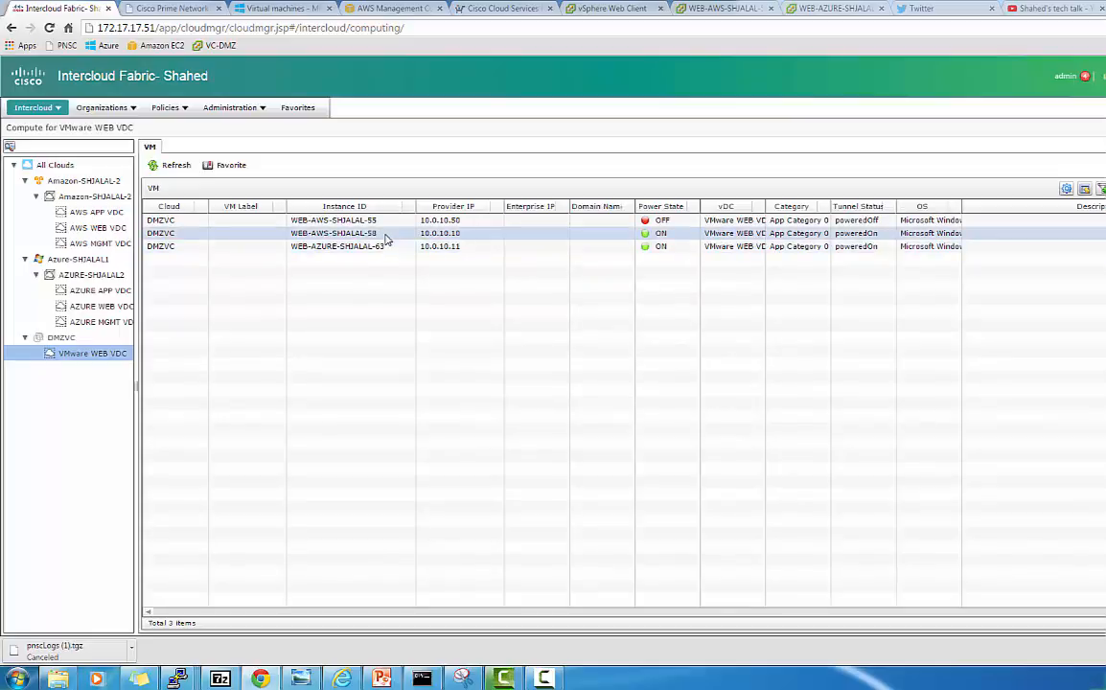
left_click(378, 249)
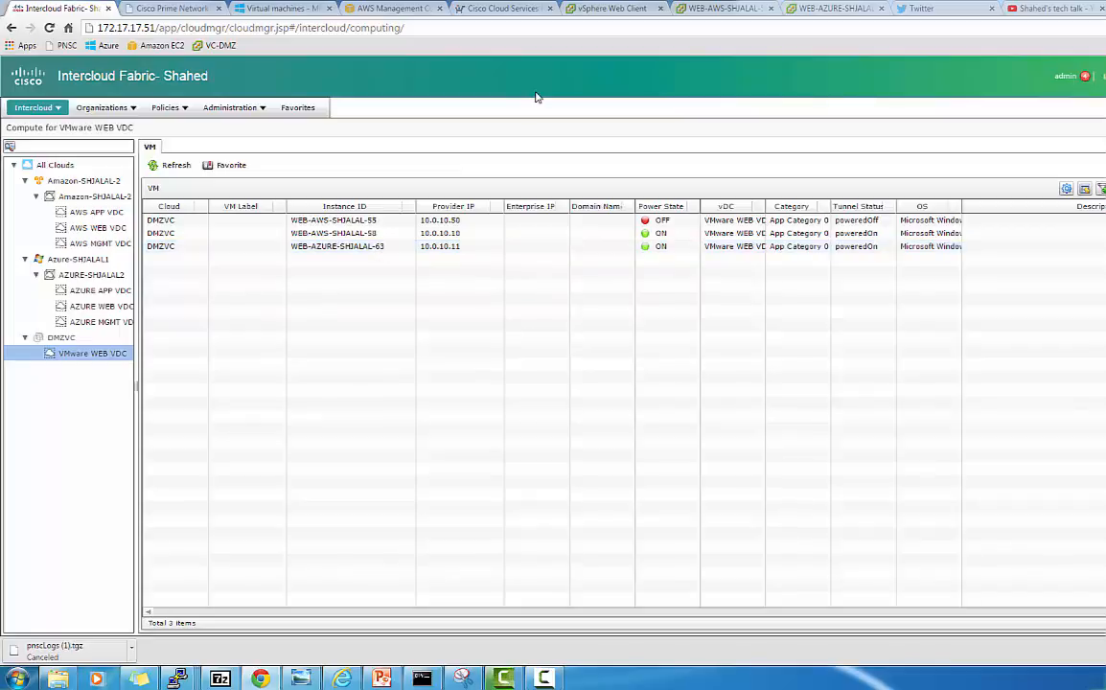
left_click(627, 10)
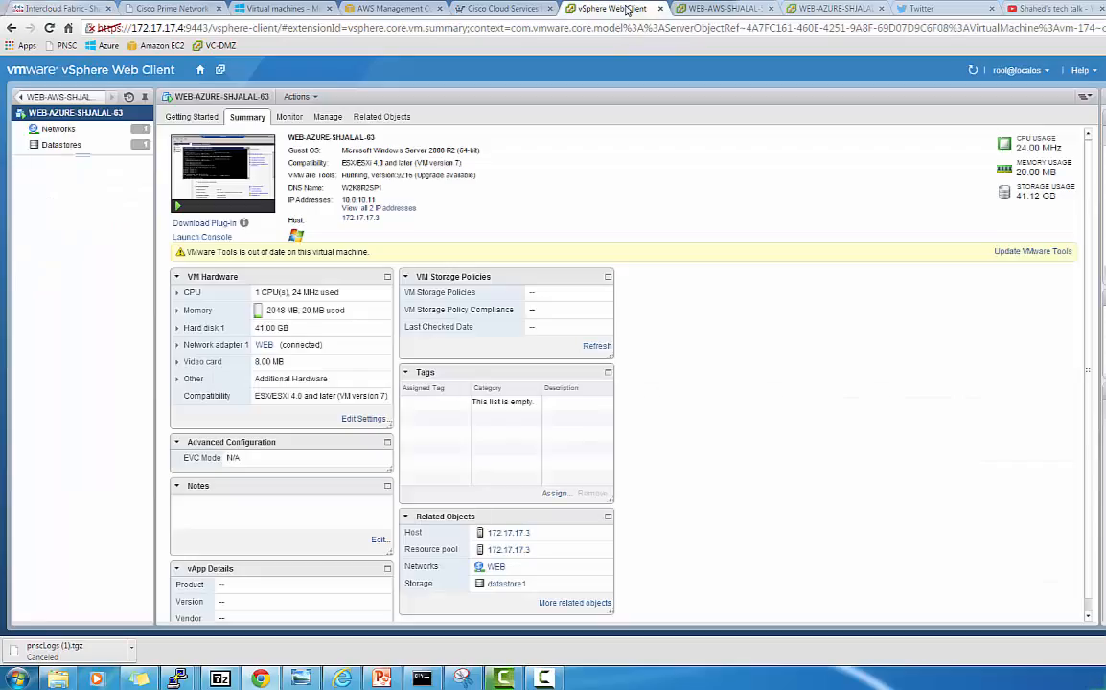
Reload the disconnected WEB-AWS-SHJALAL-58 and WEB-AZURE-SHJALAL-63 consoles so they reconnect
left_click(718, 9)
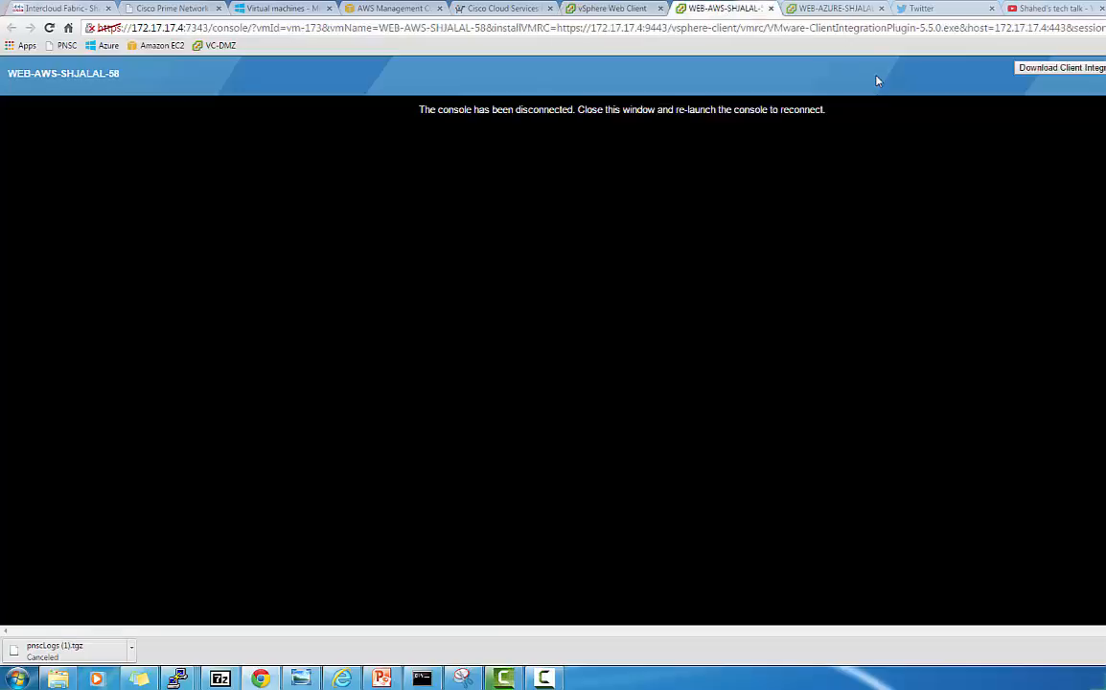
left_click(50, 27)
left_click(841, 12)
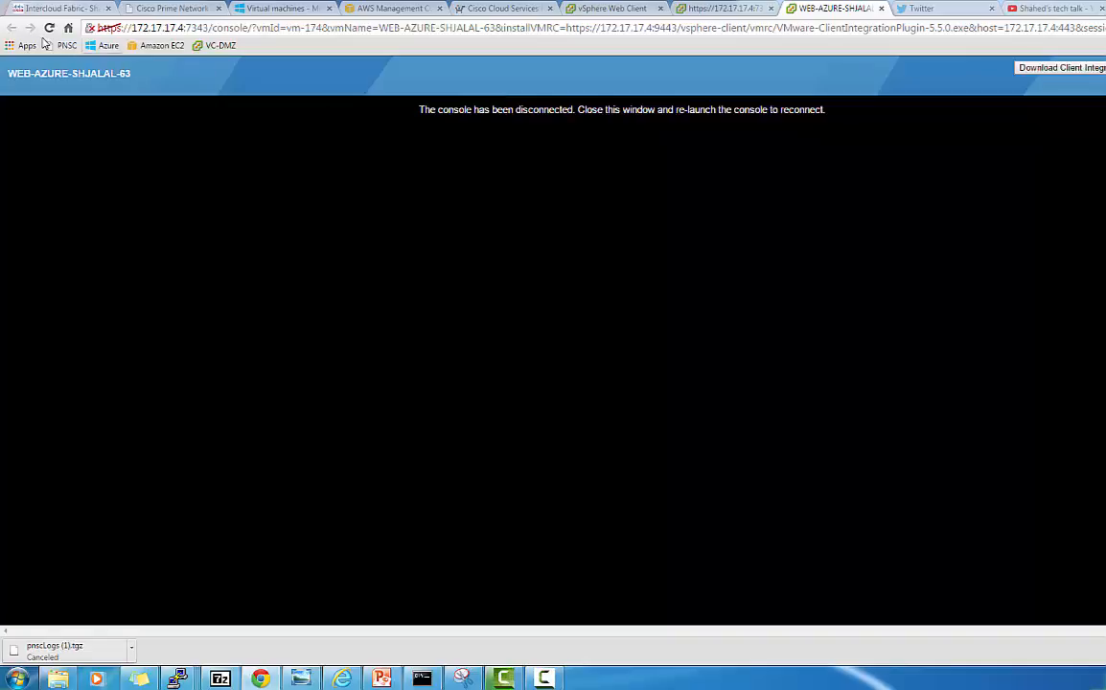
left_click(49, 28)
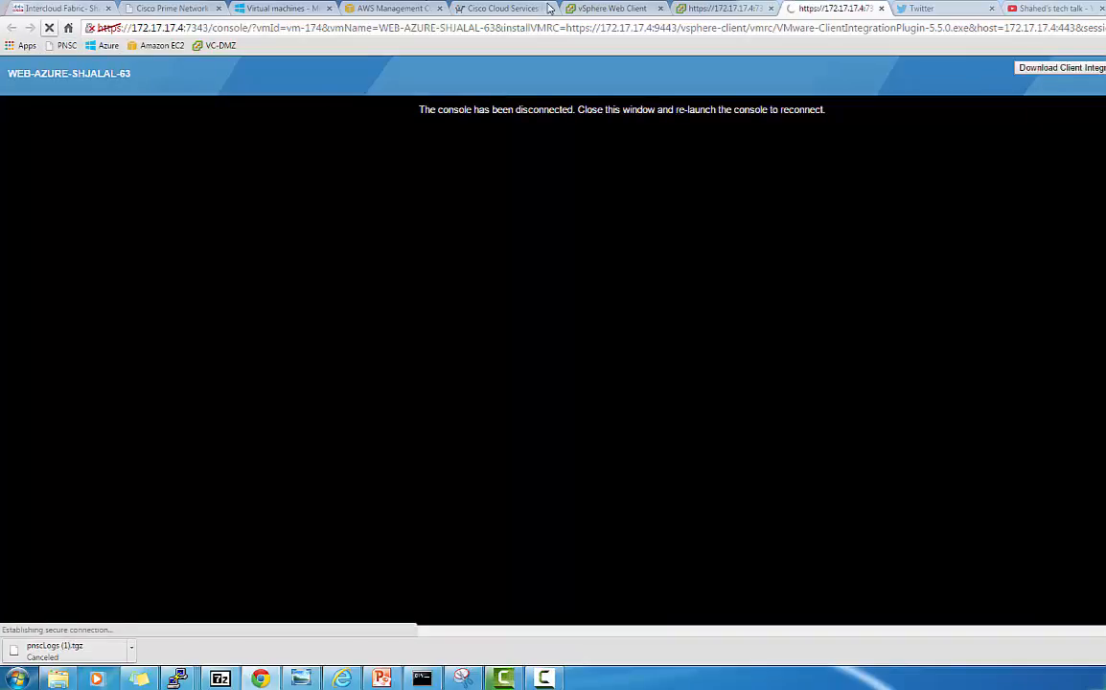
left_click(727, 11)
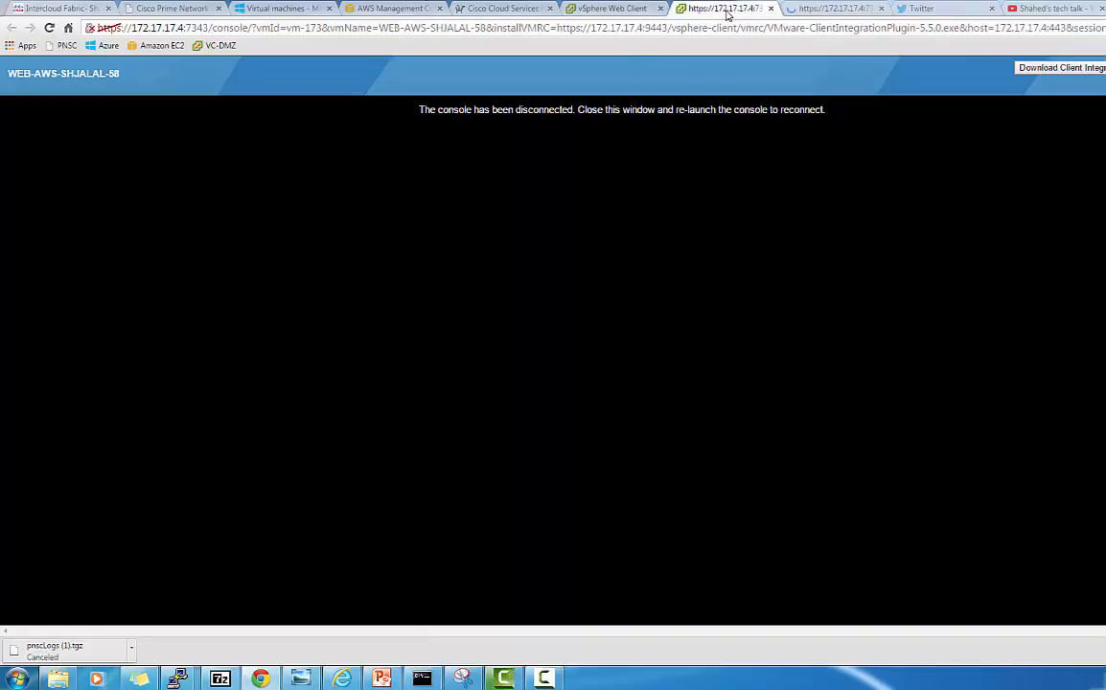
left_click(49, 27)
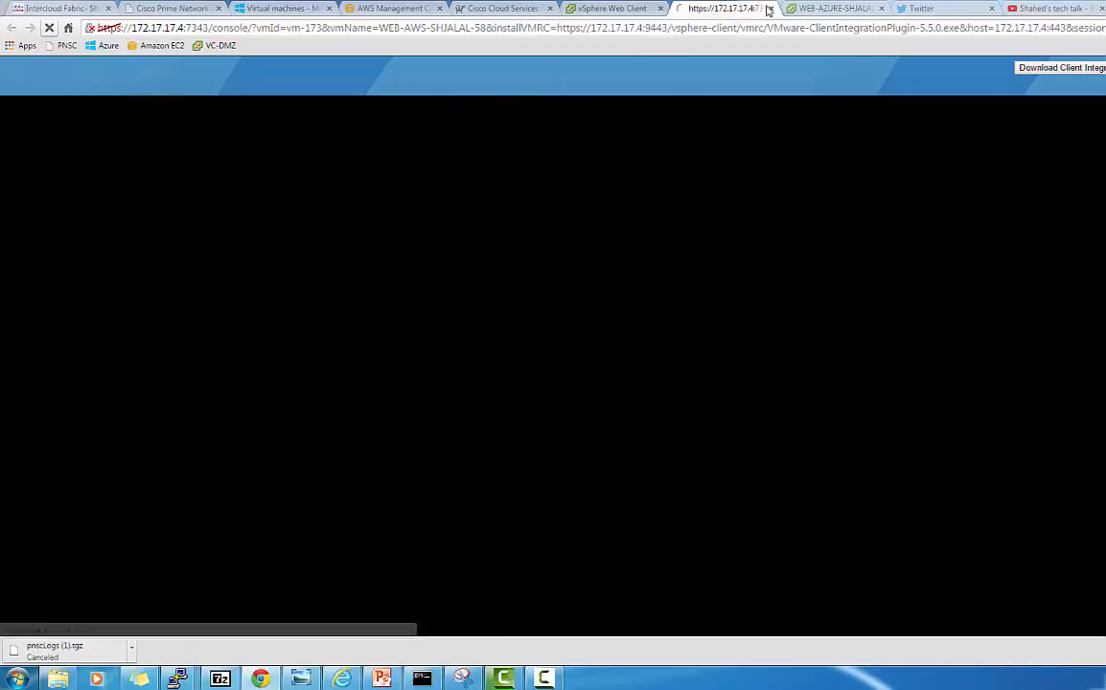
Ping 10.0.10.12 from WEB-AZURE-SHJALAL-63's Command Prompt, getting 4/4 replies, then return to Intercloud Fabric
left_click(830, 9)
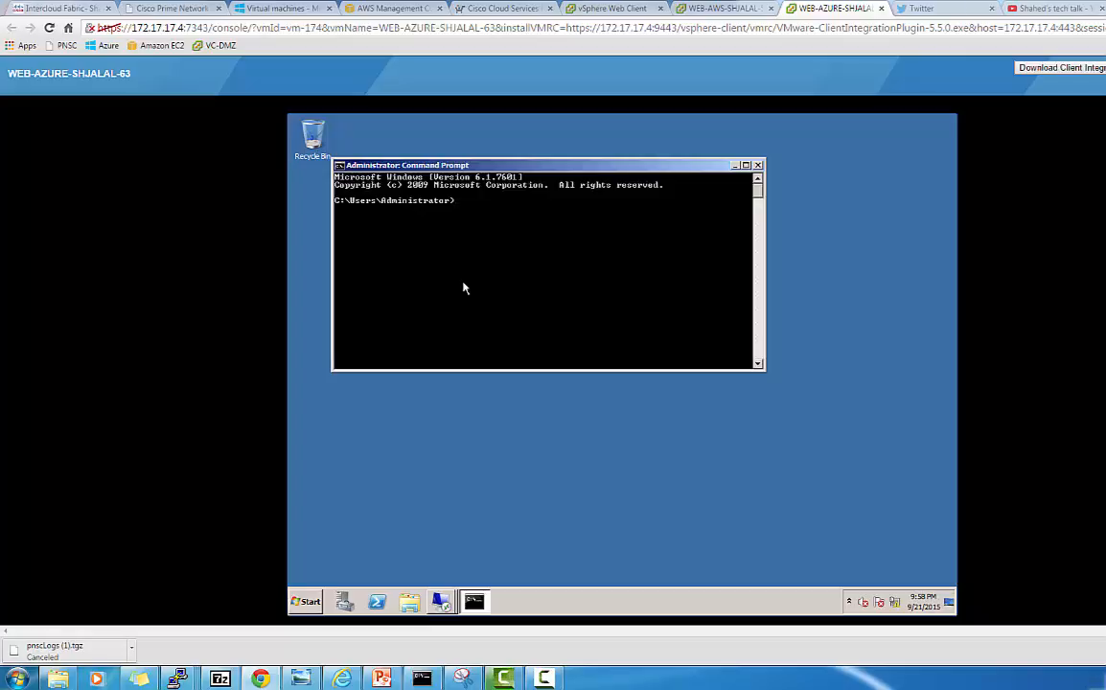
type("p")
type("ing 10.0.10.12")
key("Return")
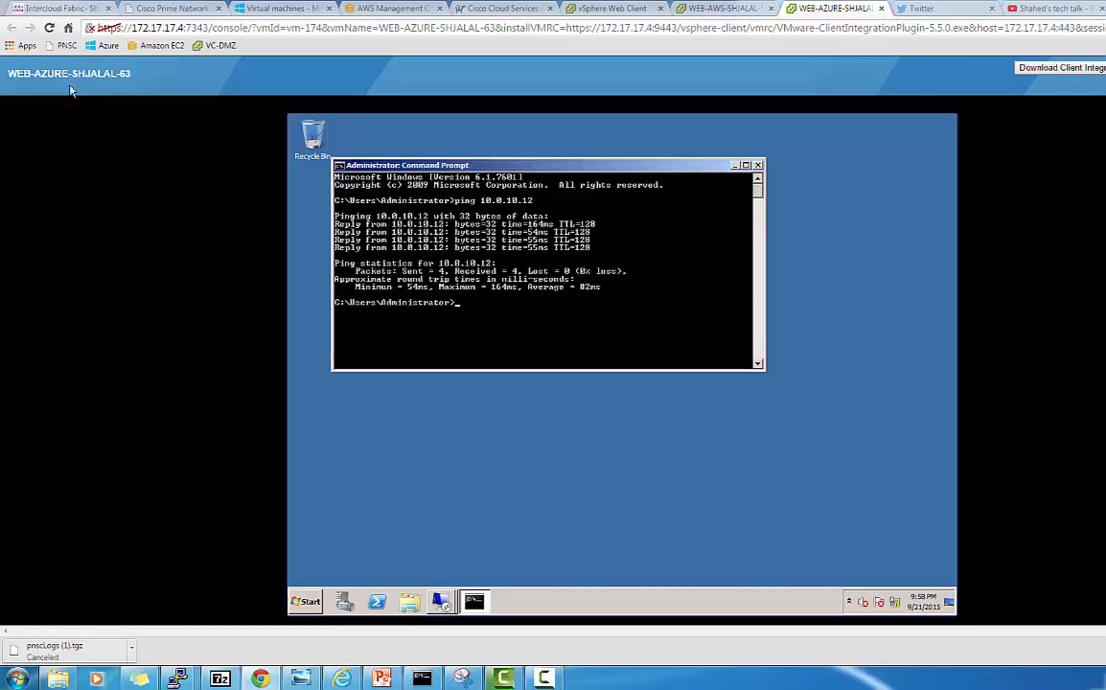
left_click(60, 9)
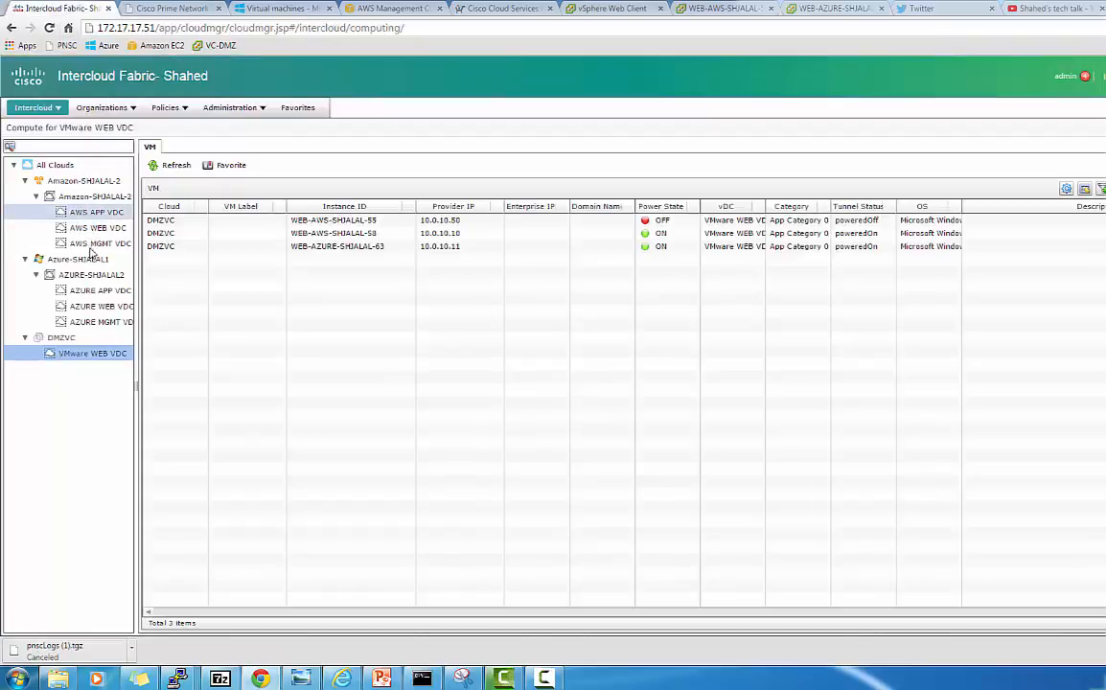
Load Amazon-SHJALAL-2's VMs to confirm 10.0.10.12 is WEB-AWS-SHJALAL-65's enterprise IP
left_click(103, 198)
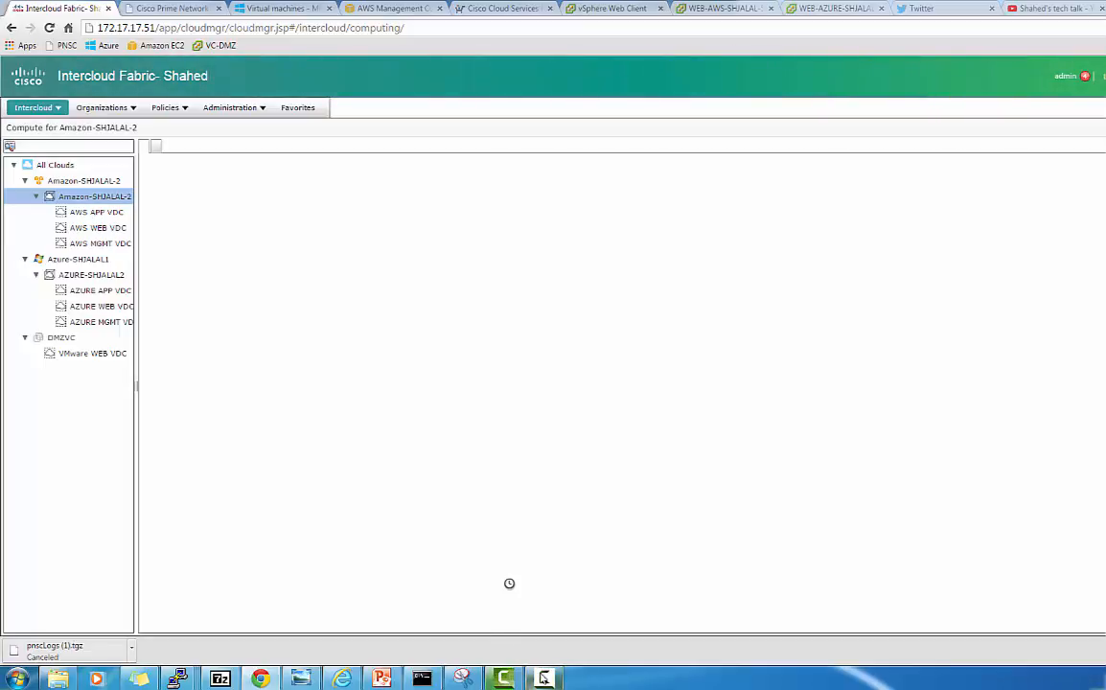
mouse_move(543, 678)
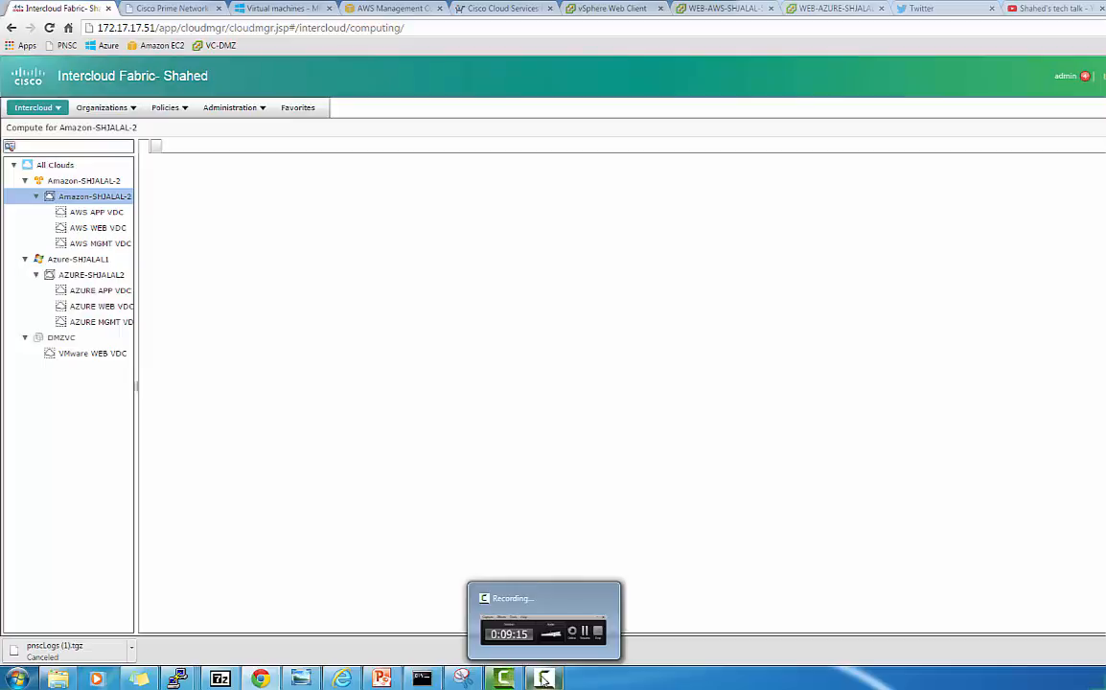
left_click(542, 624)
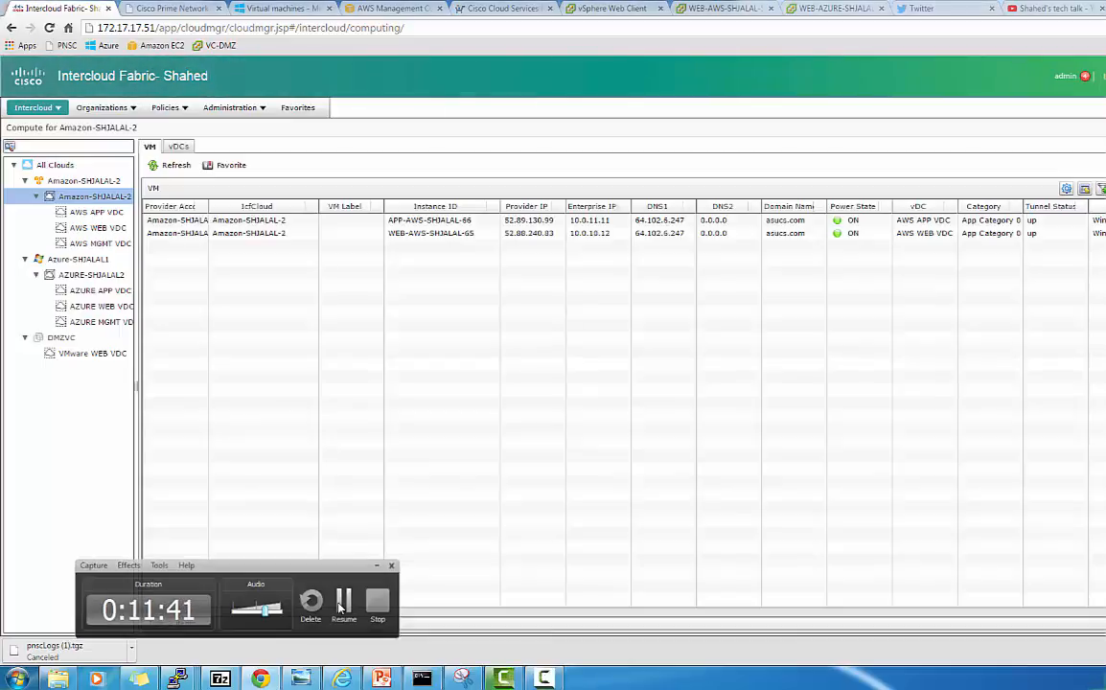
left_click(379, 565)
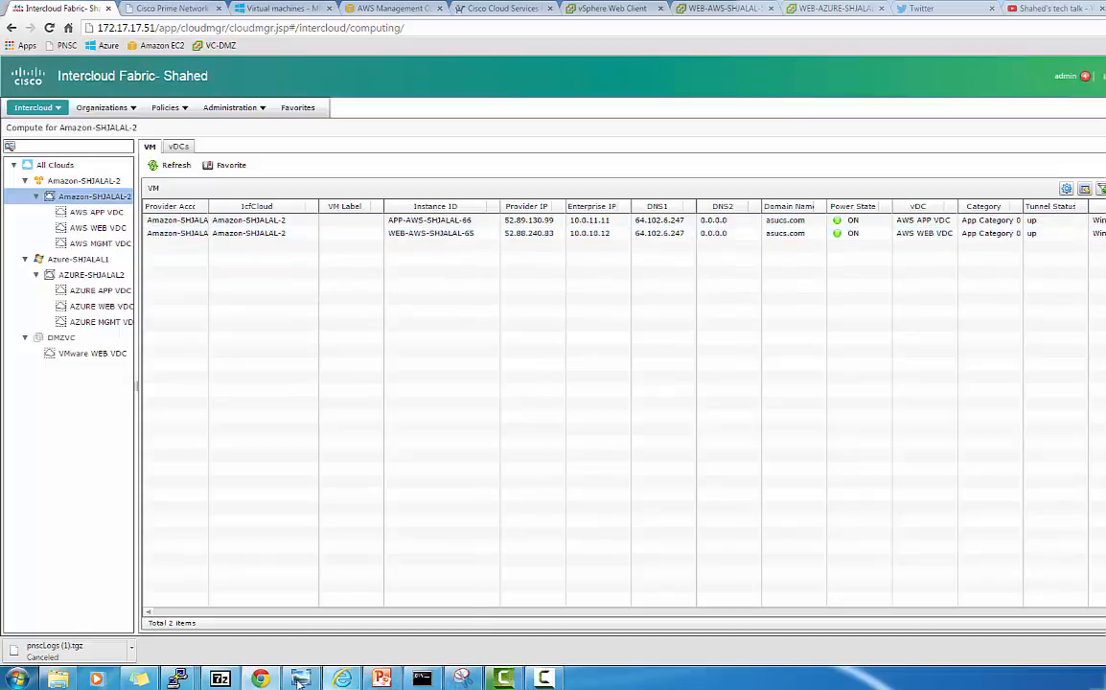
Glance at PowerPoint slide 37, 'Test Case- Deploy IG in Amazon', then return to Intercloud Fabric
left_click(380, 678)
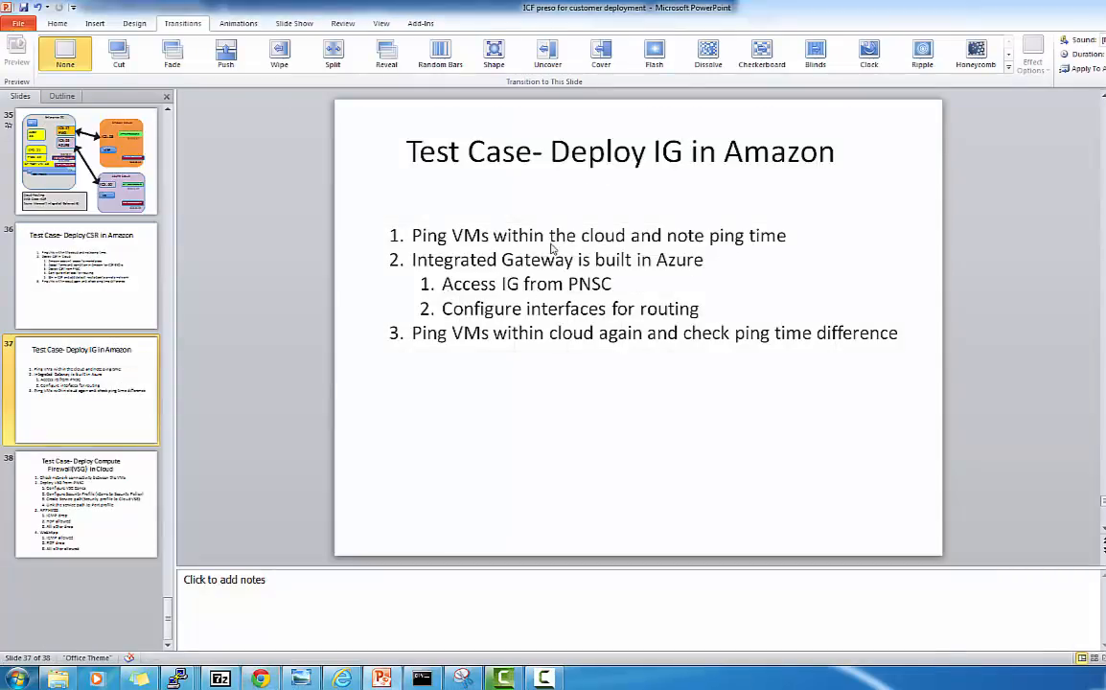
left_click(261, 678)
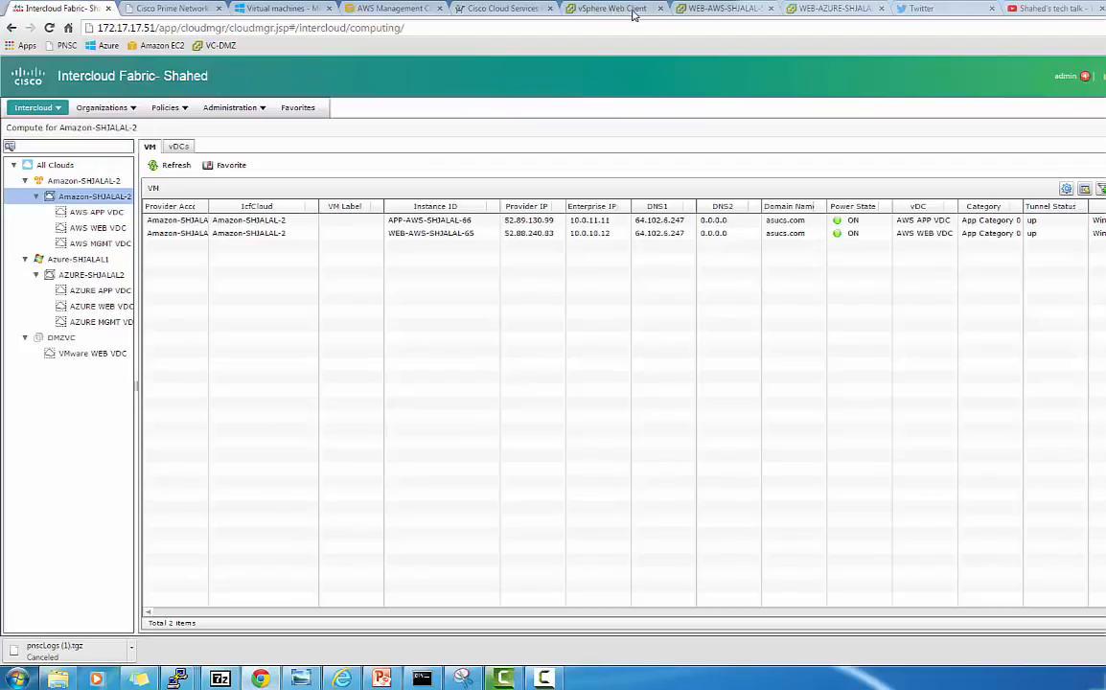
Bring up the remote desktop session to 10.0.10.12 in the WEB-AZURE-SHJALAL-63 console
left_click(811, 15)
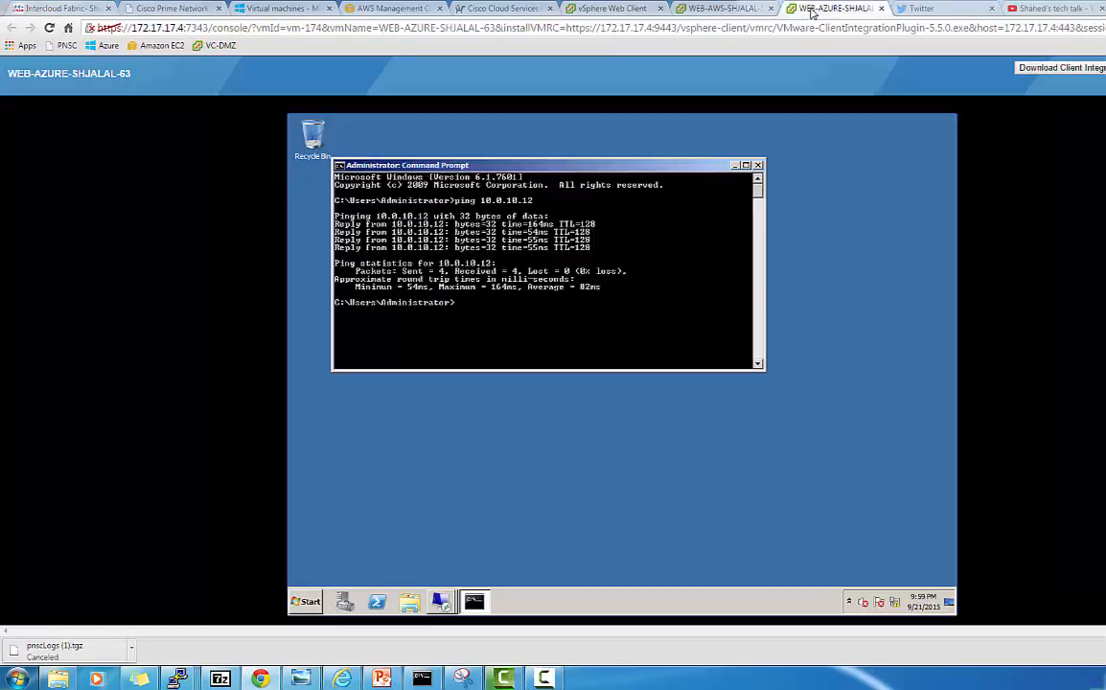
left_click(441, 601)
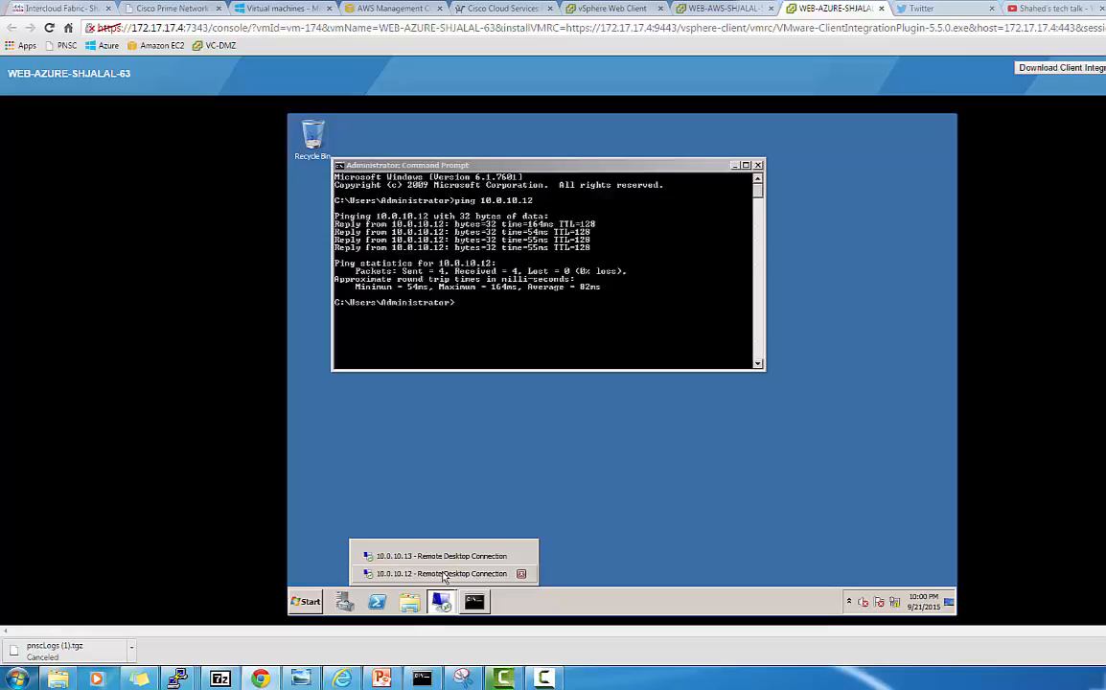
left_click(443, 573)
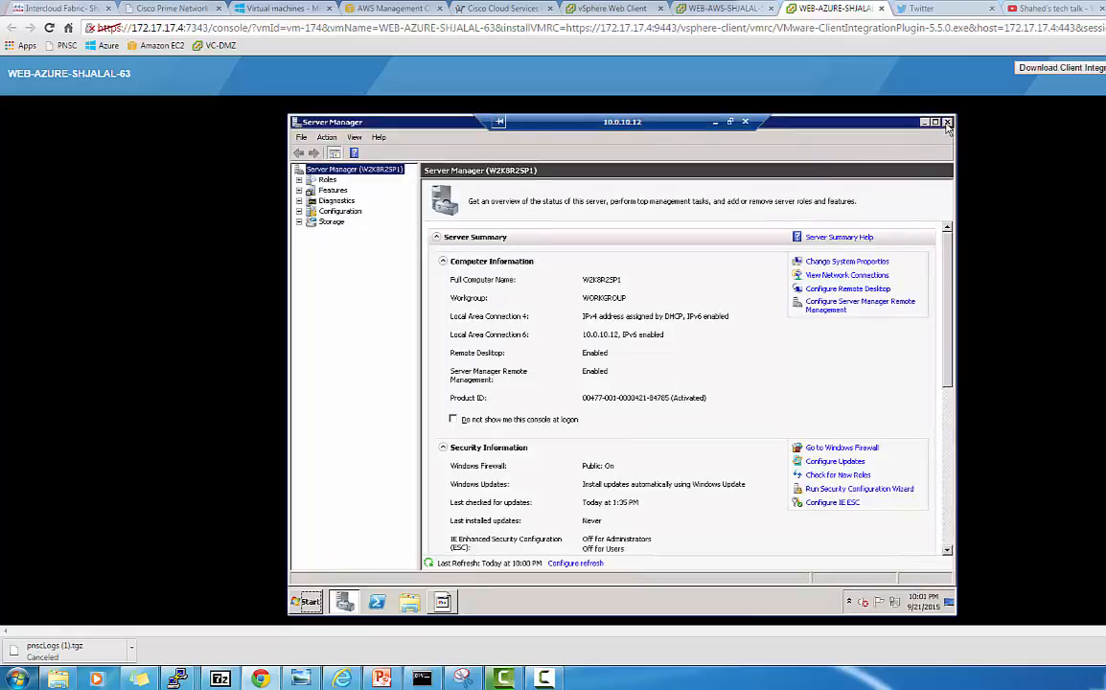
Close Server Manager and file the shutdown report as Other Failure: System Unresponsive
left_click(946, 127)
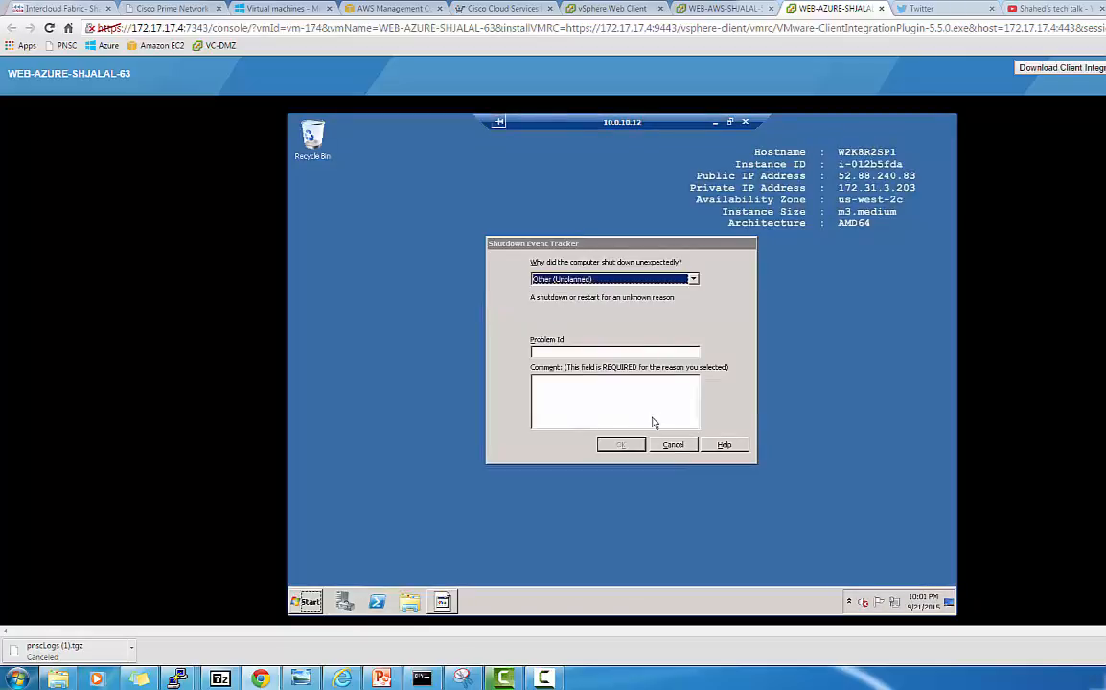
left_click(628, 279)
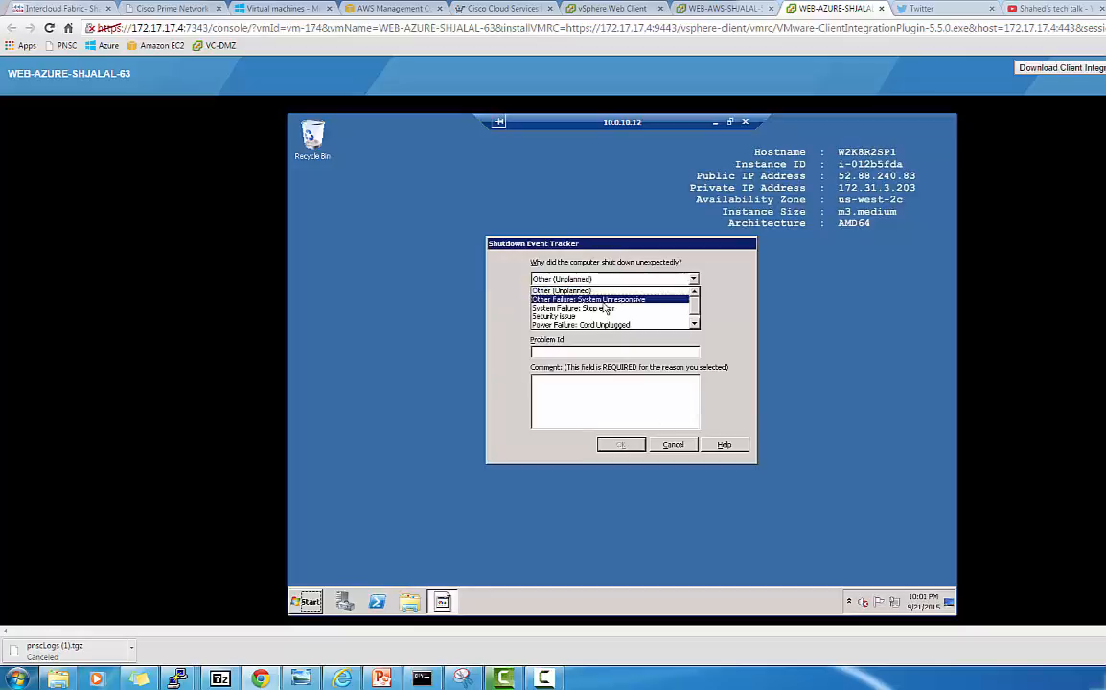
left_click(604, 300)
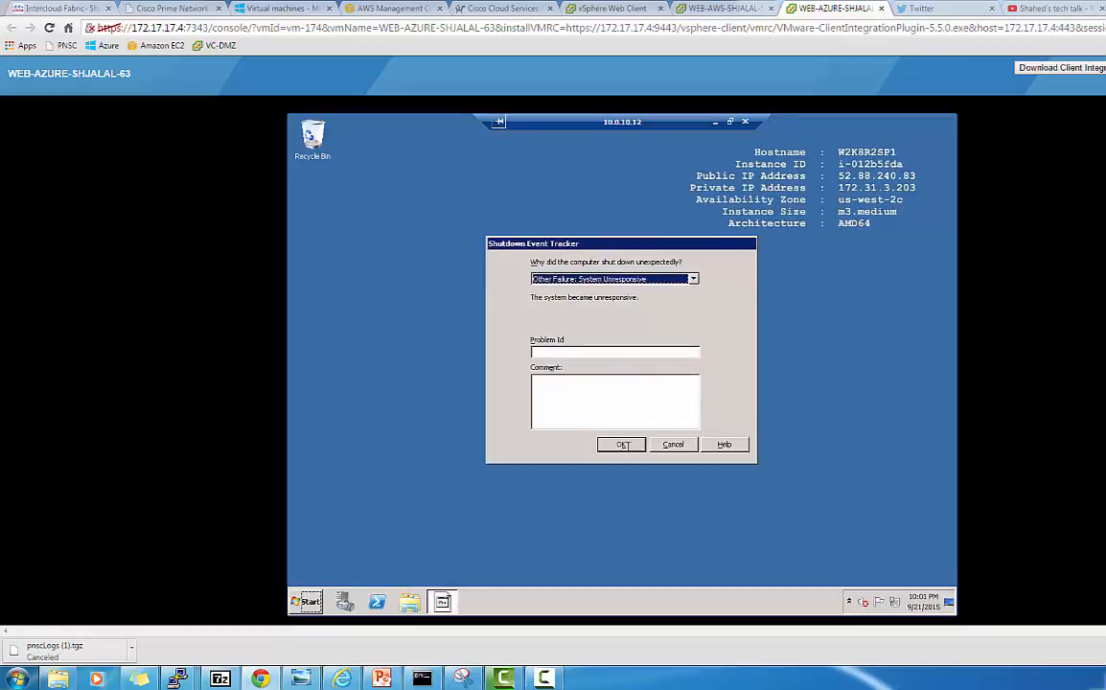
left_click(623, 444)
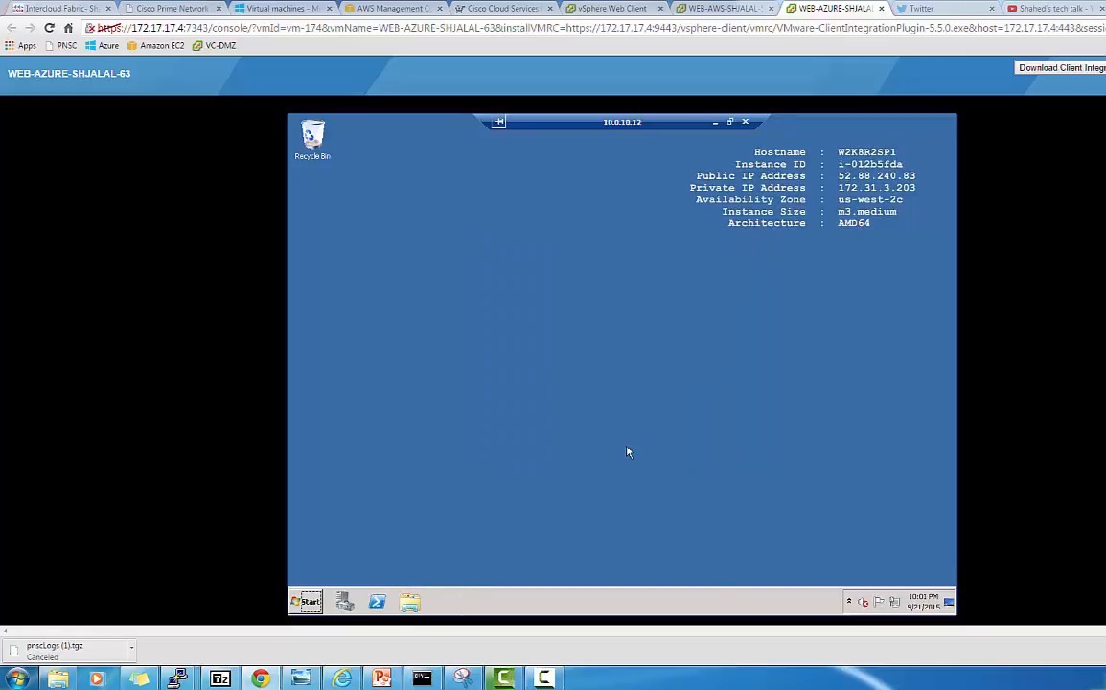
From a Command Prompt on 10.0.10.12, ping 10.0.11.11
left_click(309, 602)
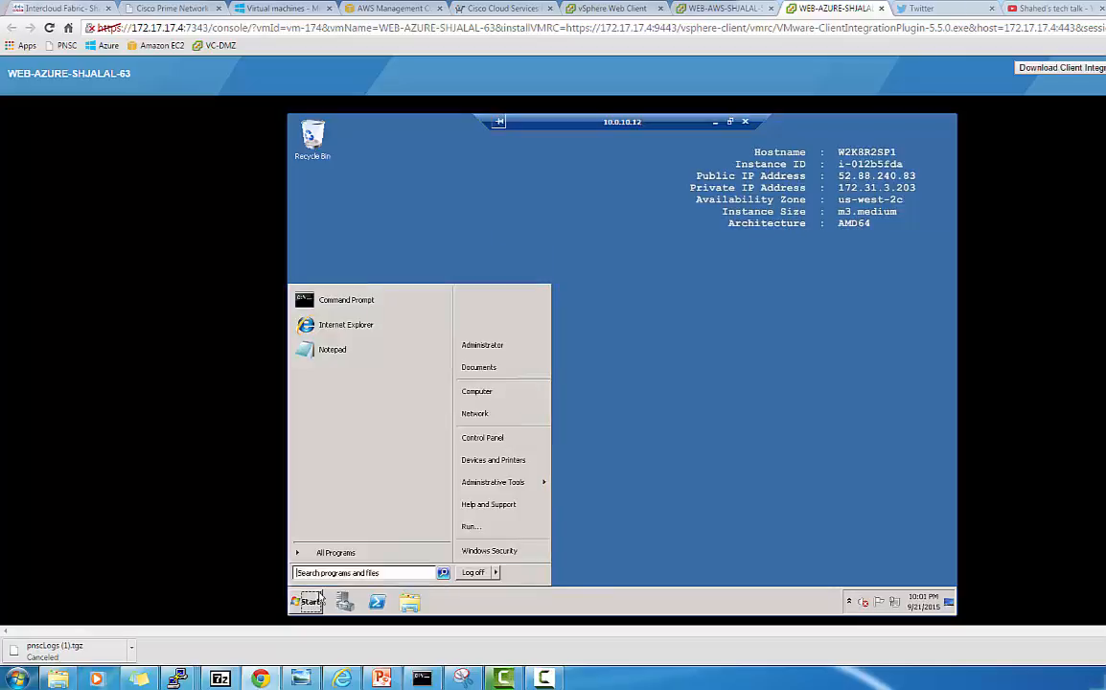
left_click(378, 305)
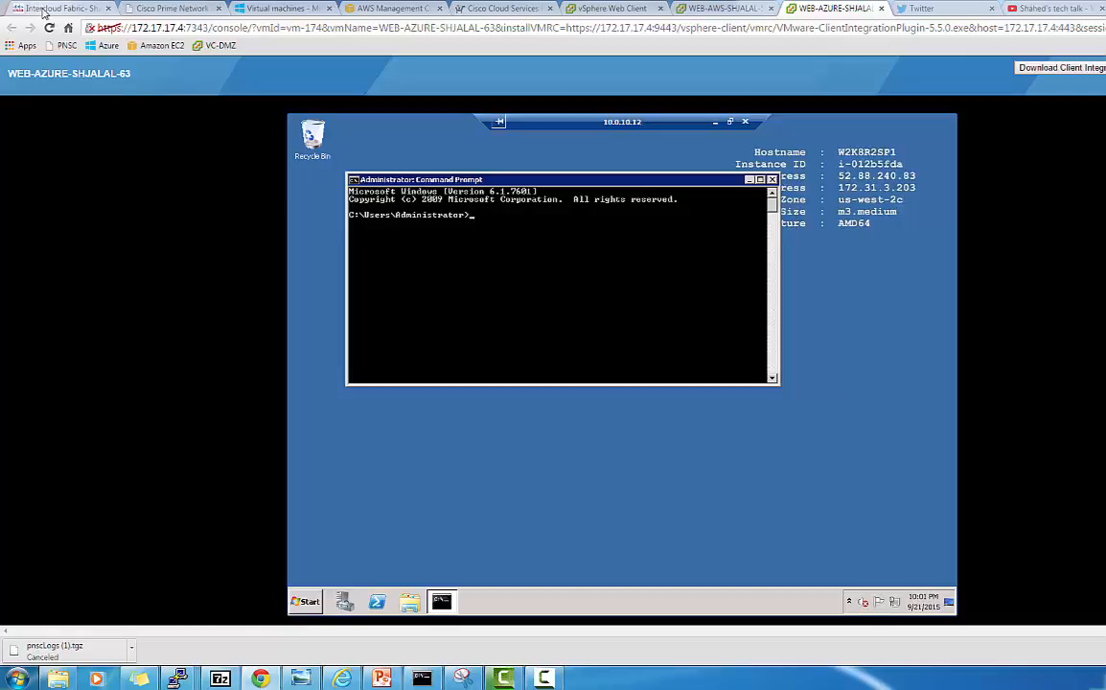
left_click(42, 12)
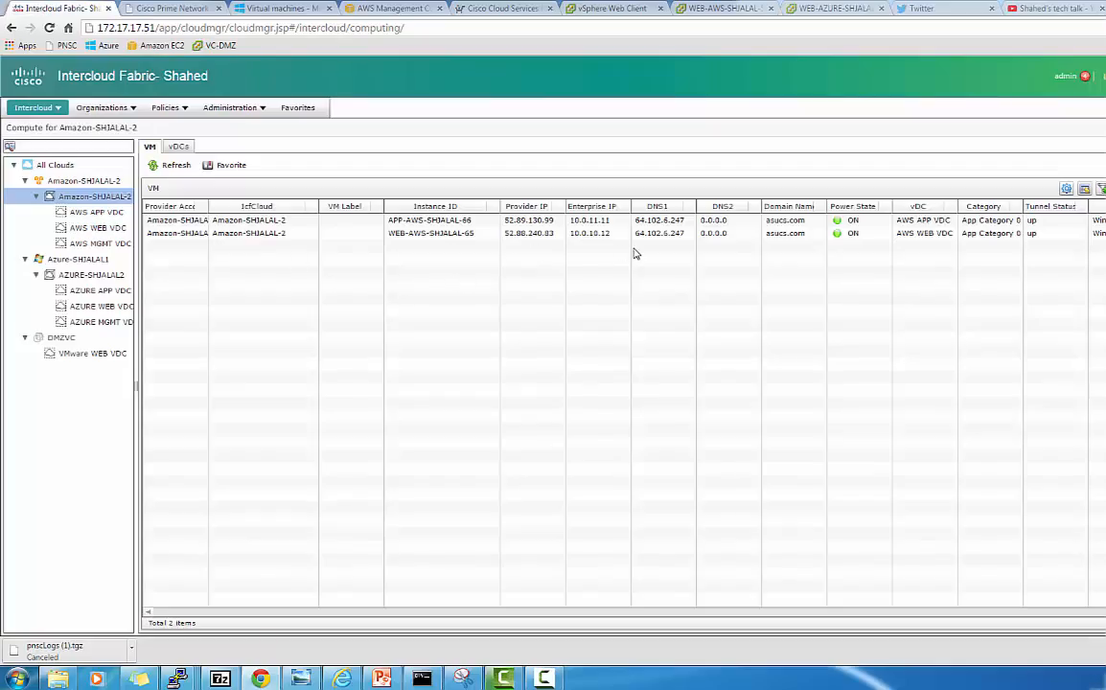
left_click(826, 9)
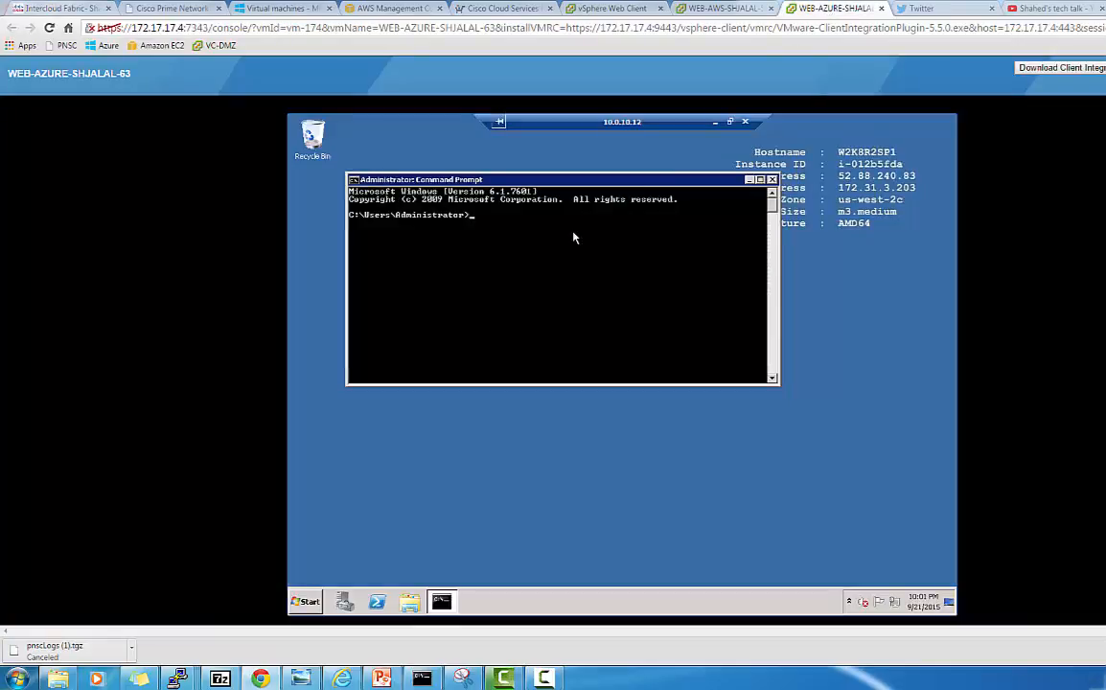
type("ping 10.0.11.11")
key("Return")
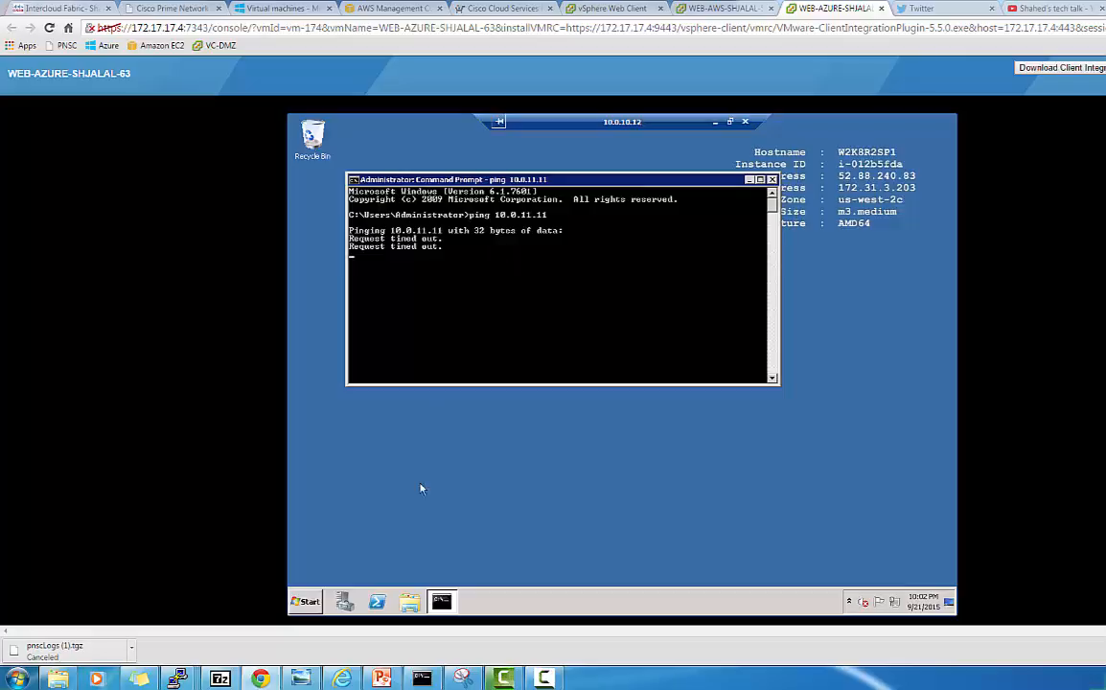
Switch to the 10.0.10.13 remote session and rerun its ping to 10.0.11.10
left_click(717, 126)
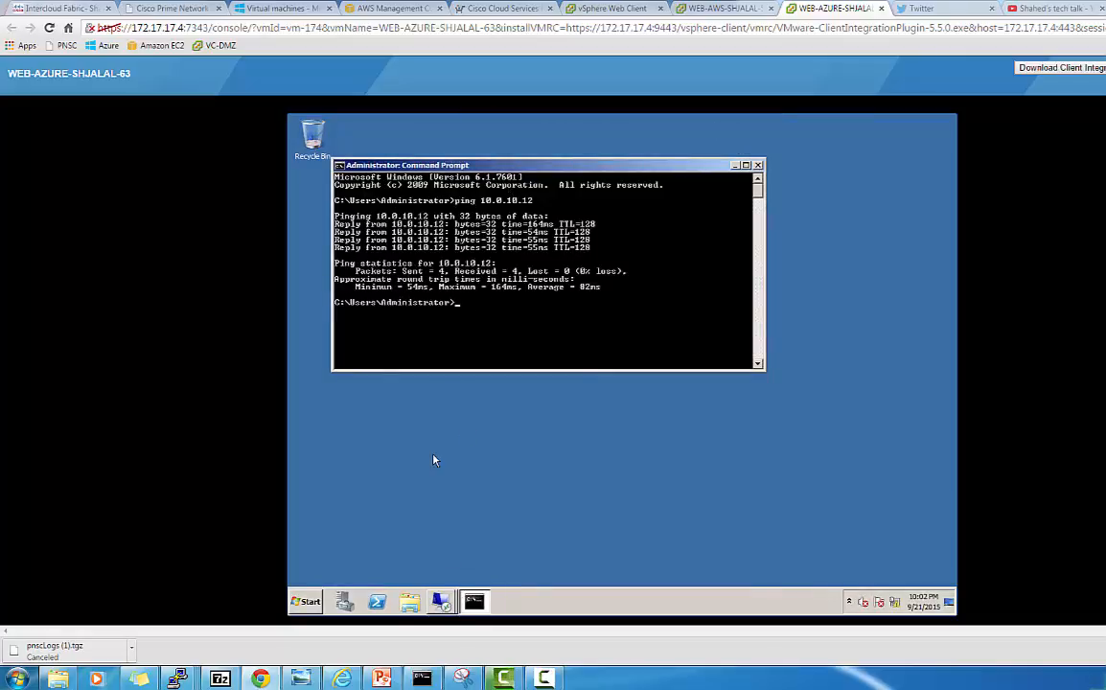
left_click(442, 603)
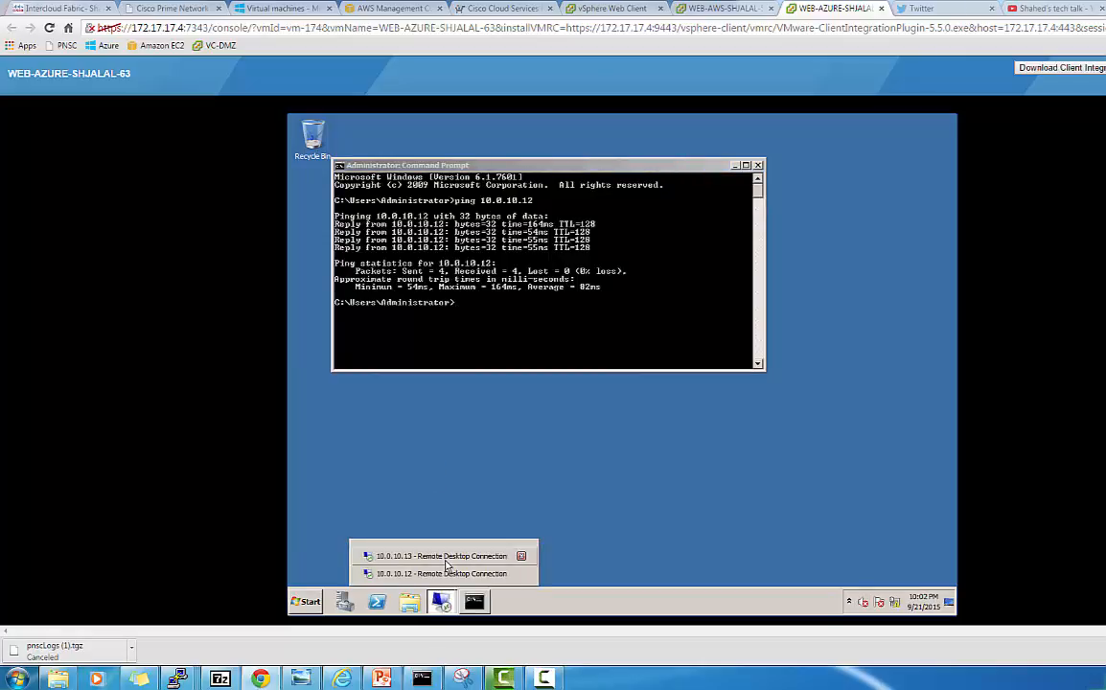
left_click(445, 556)
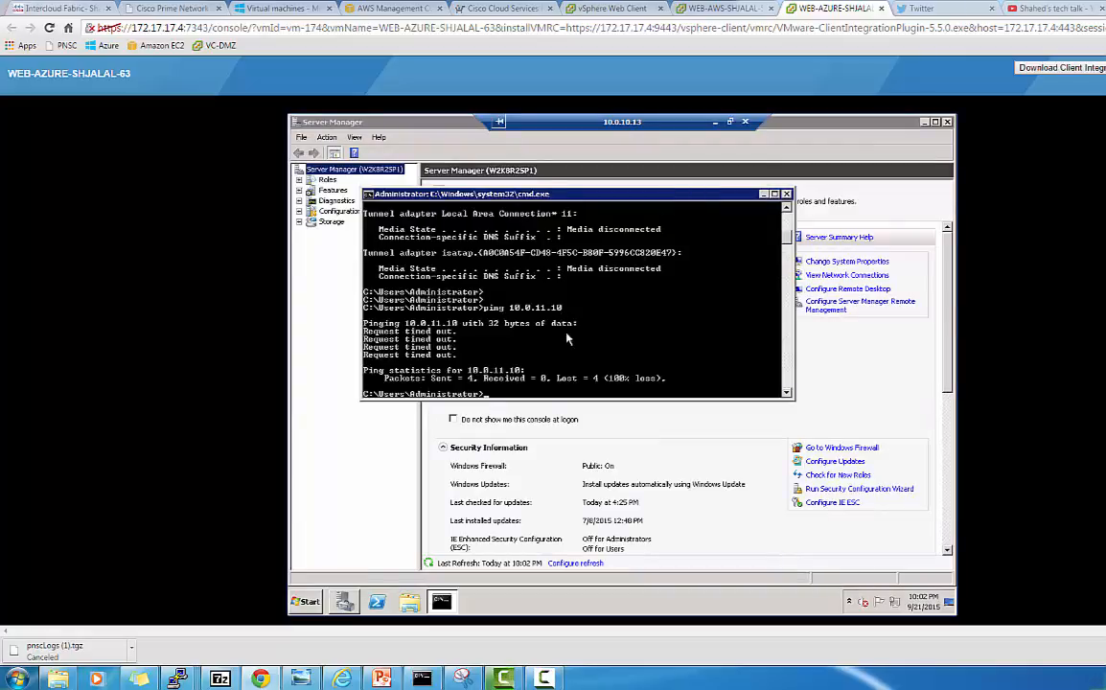
key("Up")
key("Return")
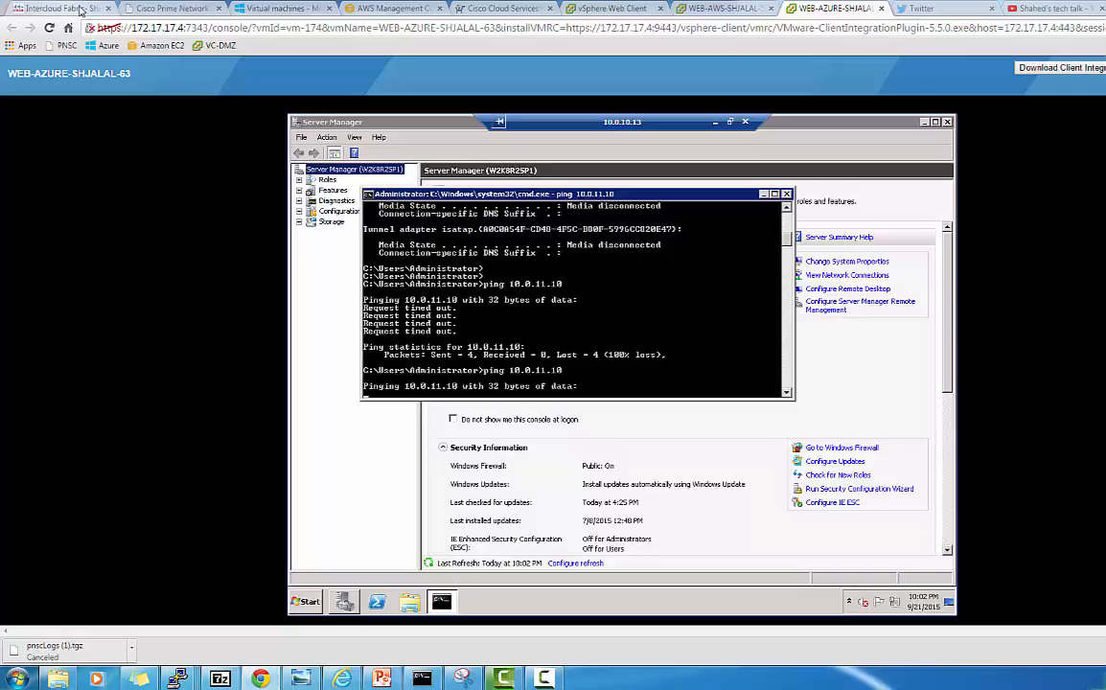
In AZURE-SHJALAL2, match 10.0.11.10 to APP-AZURE-SHJALAL-62 and 10.0.10.13 to WEB-AZURE-SHJALAL-67
left_click(81, 10)
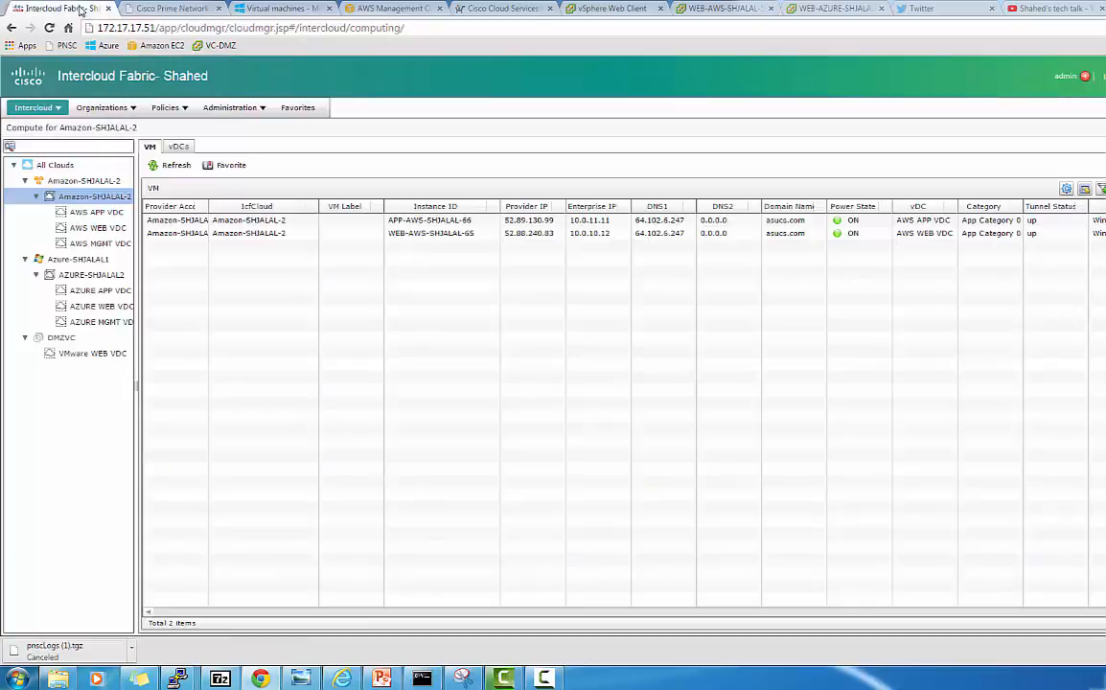
left_click(91, 276)
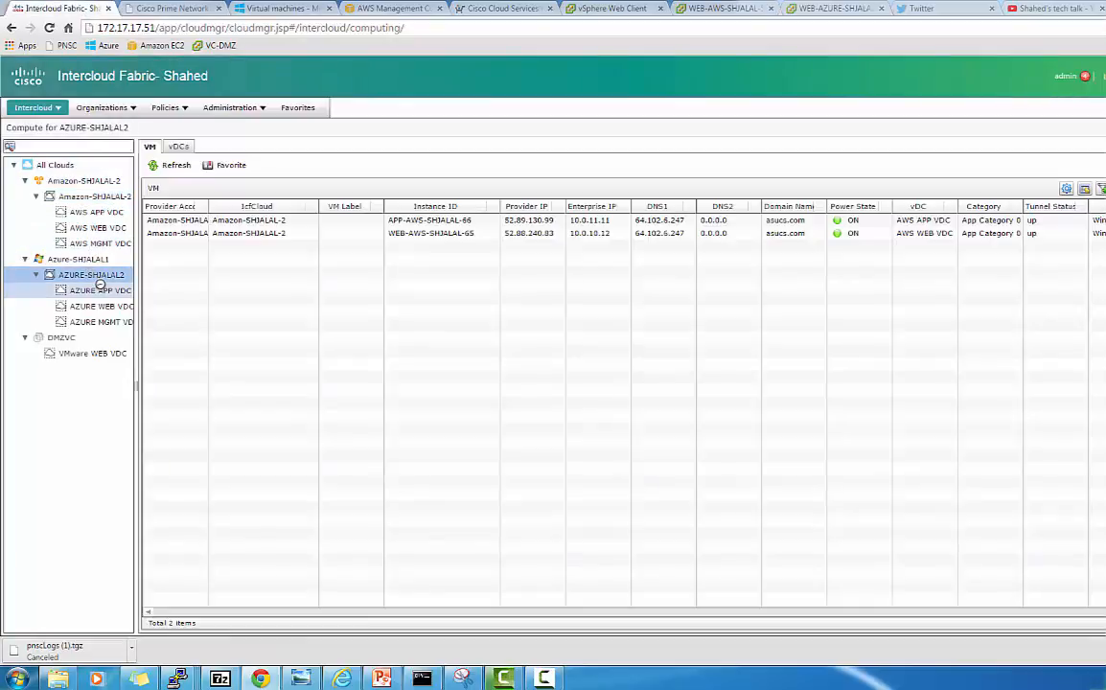
left_click(547, 680)
left_click(346, 604)
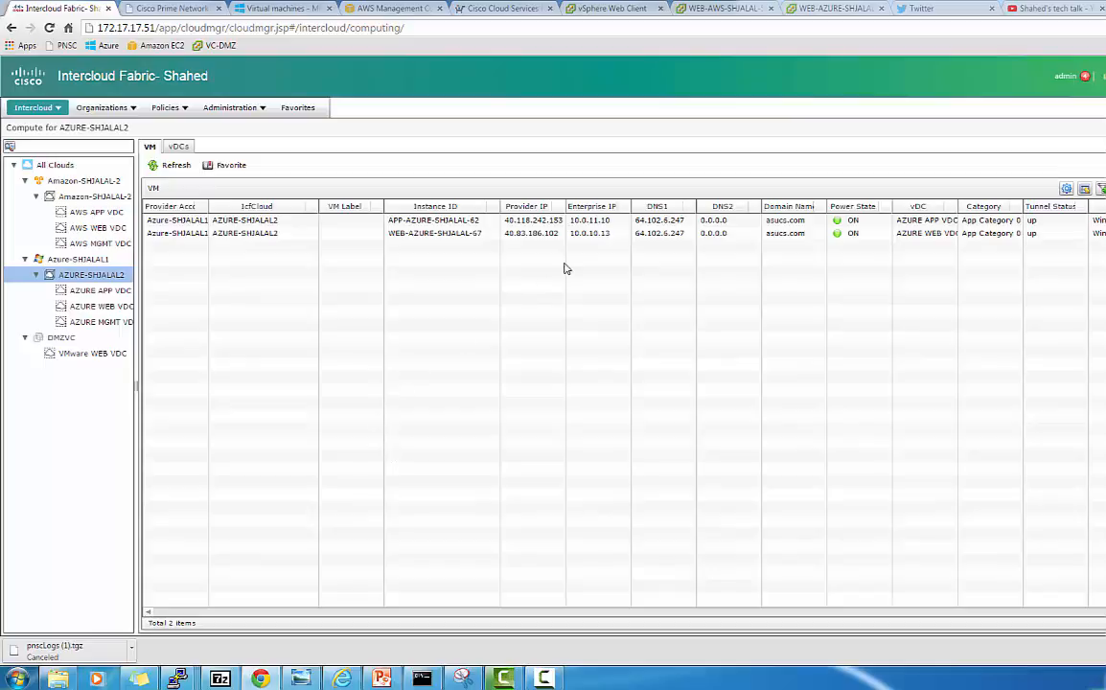
left_click(605, 225)
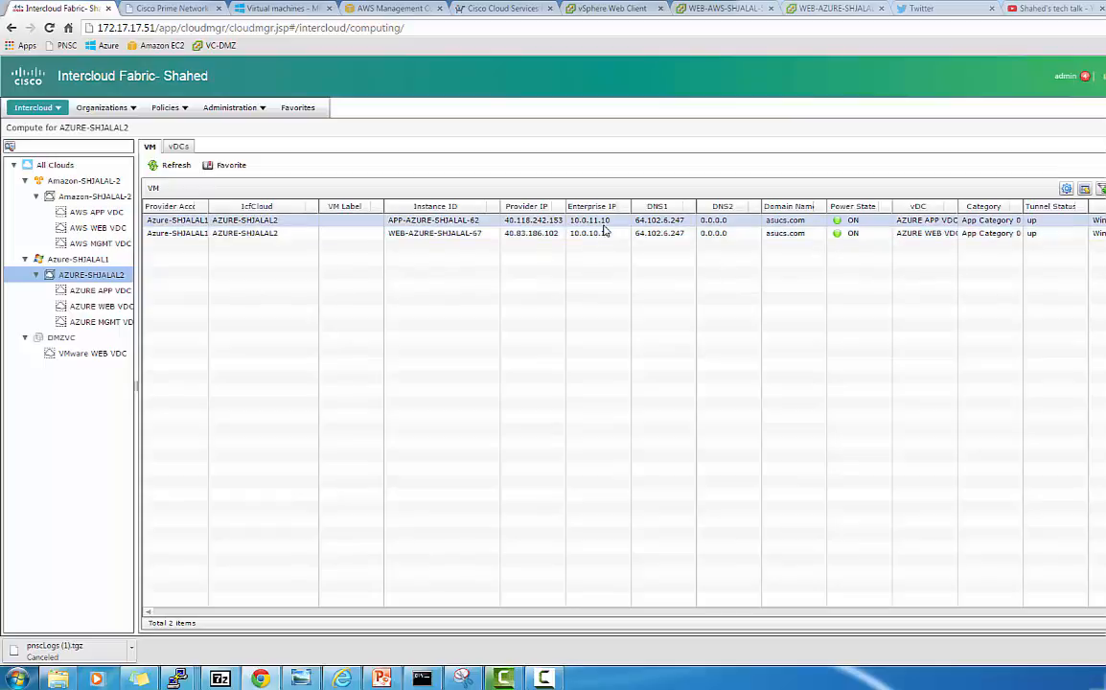
left_click(605, 233)
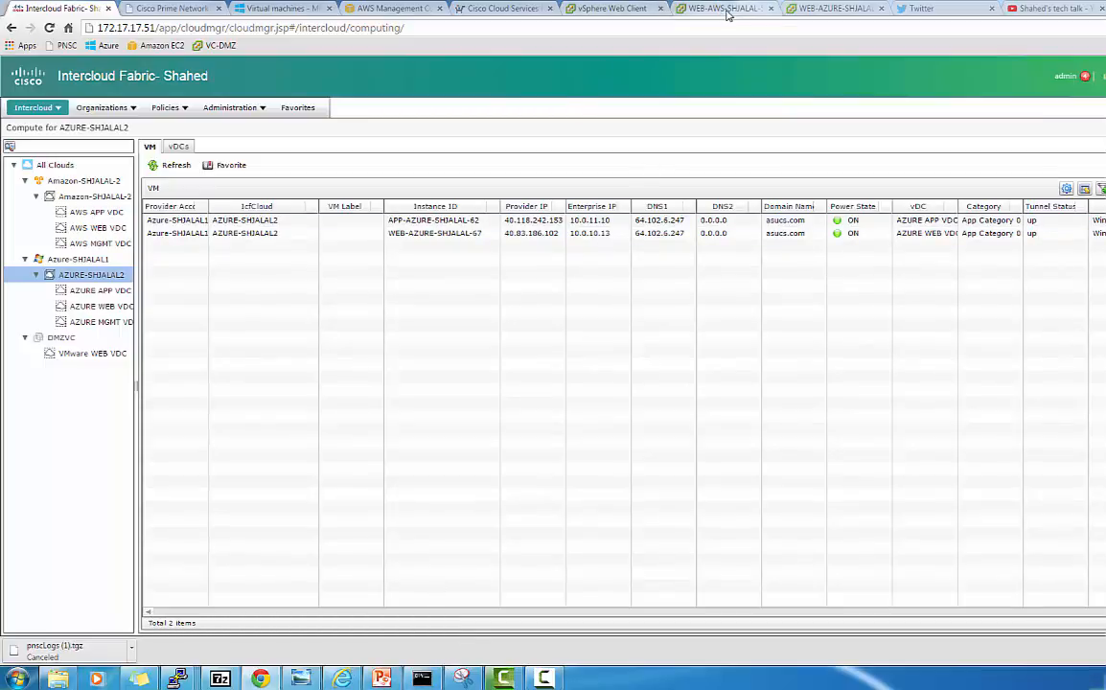
Confirm the retried ping to 10.0.11.10 lost all packets, minimize the 10.0.10.13 session, return to Intercloud Fabric
left_click(823, 9)
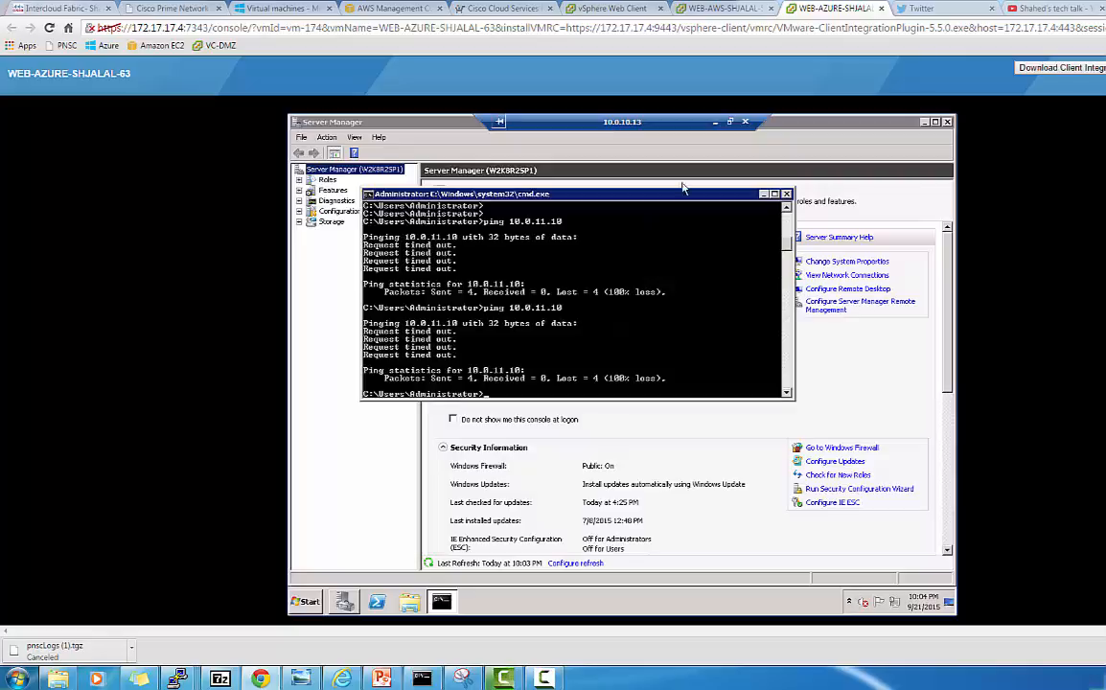
left_click(717, 126)
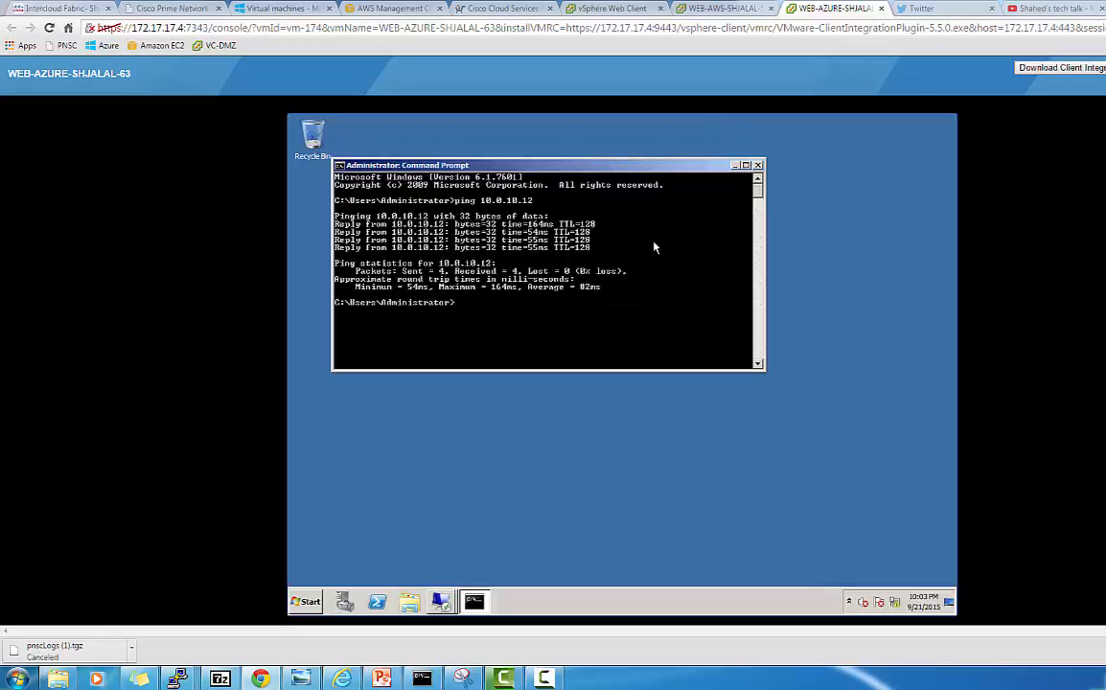
left_click(53, 11)
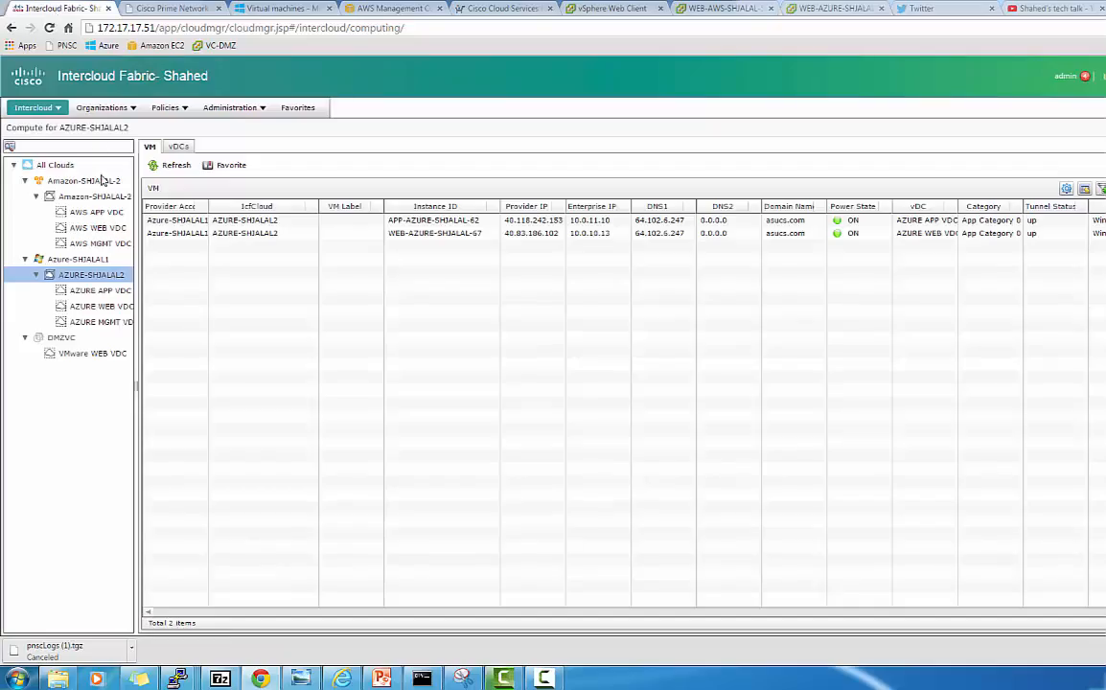
Visit the Intercloud Infrastructure page, then log in to PNSC as admin with the password
left_click(56, 107)
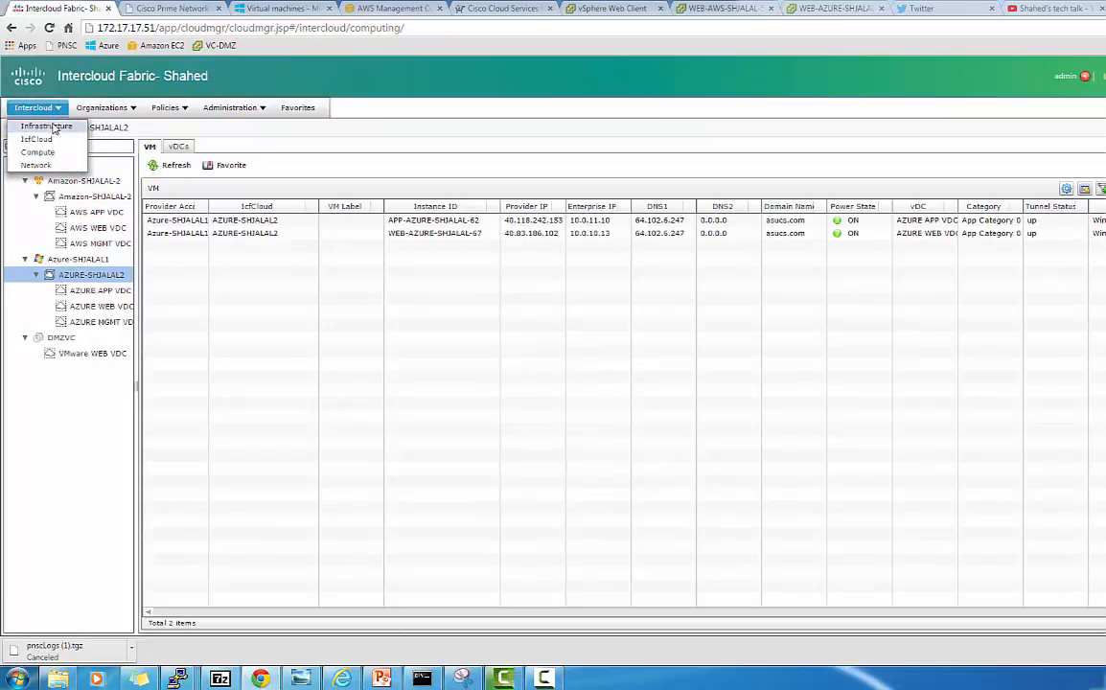
left_click(53, 126)
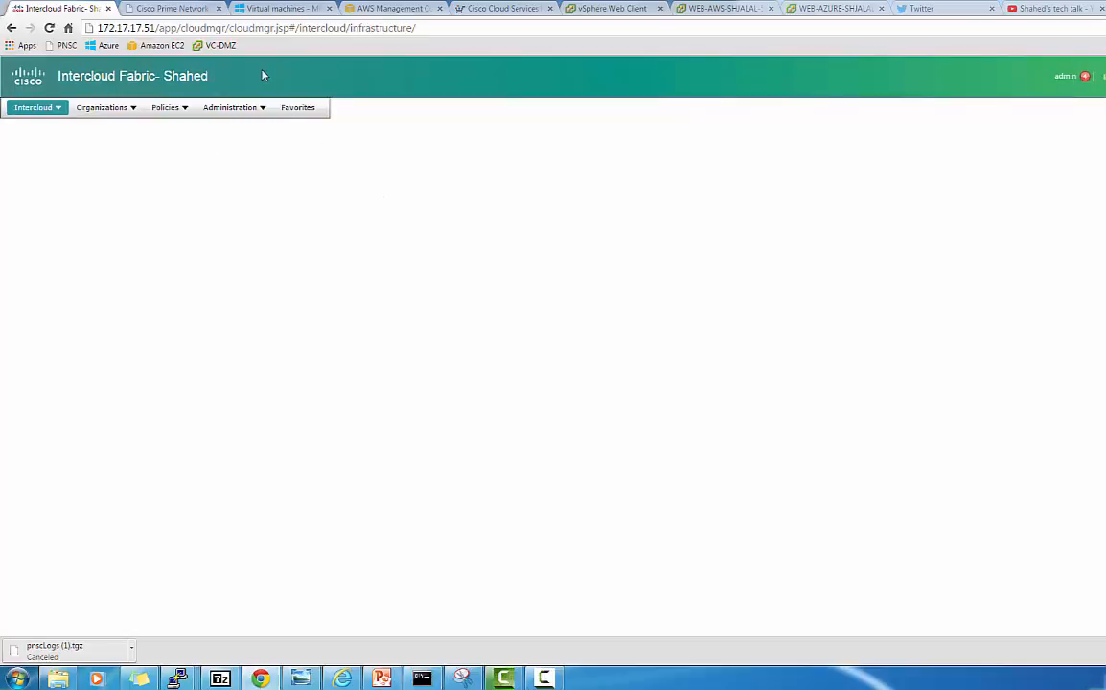
left_click(186, 10)
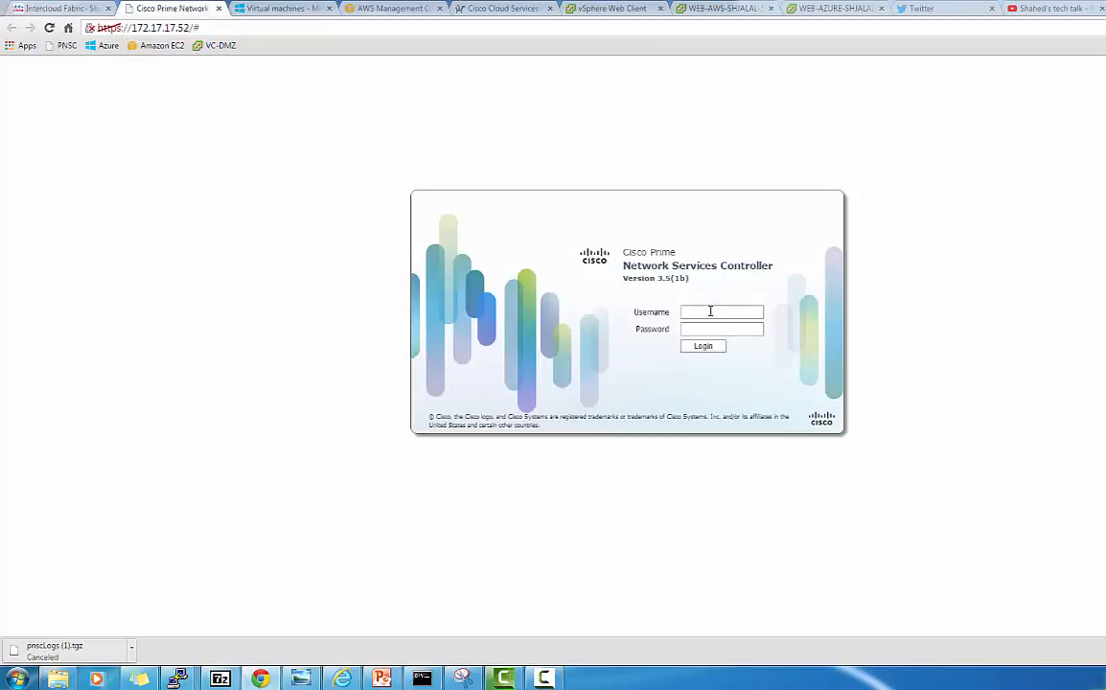
left_click(709, 310)
type("admin")
key("Tab")
type("****")
left_click(706, 347)
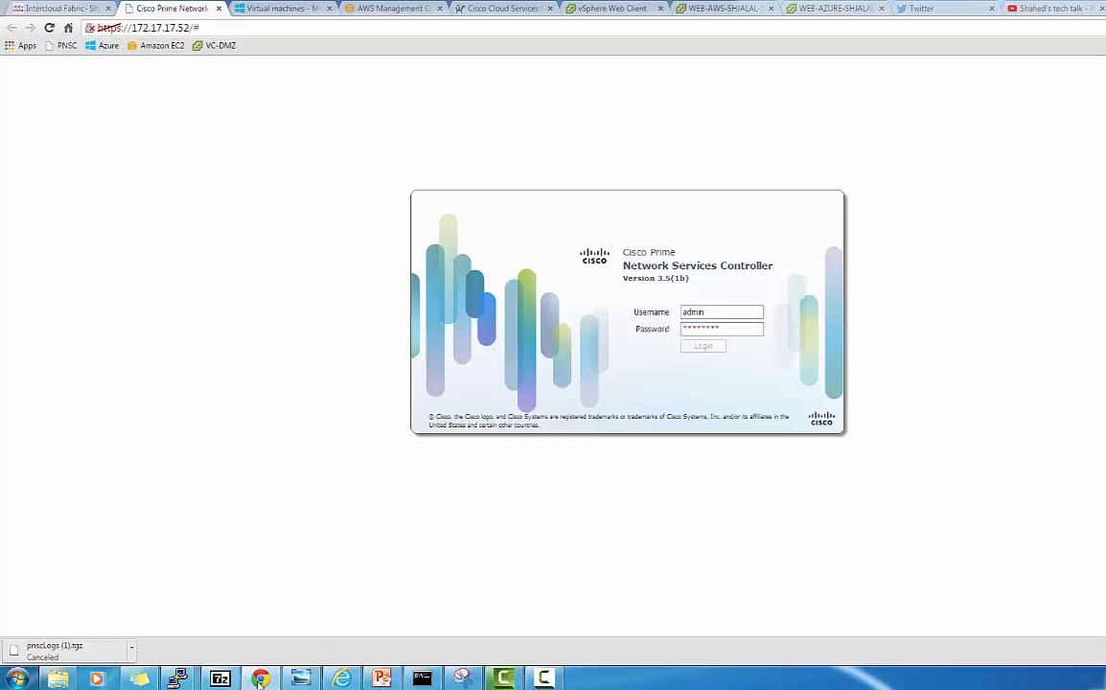
In the 172.17.17.56 PuTTY session, run 'show mod' to list the switch modules
mouse_move(188, 679)
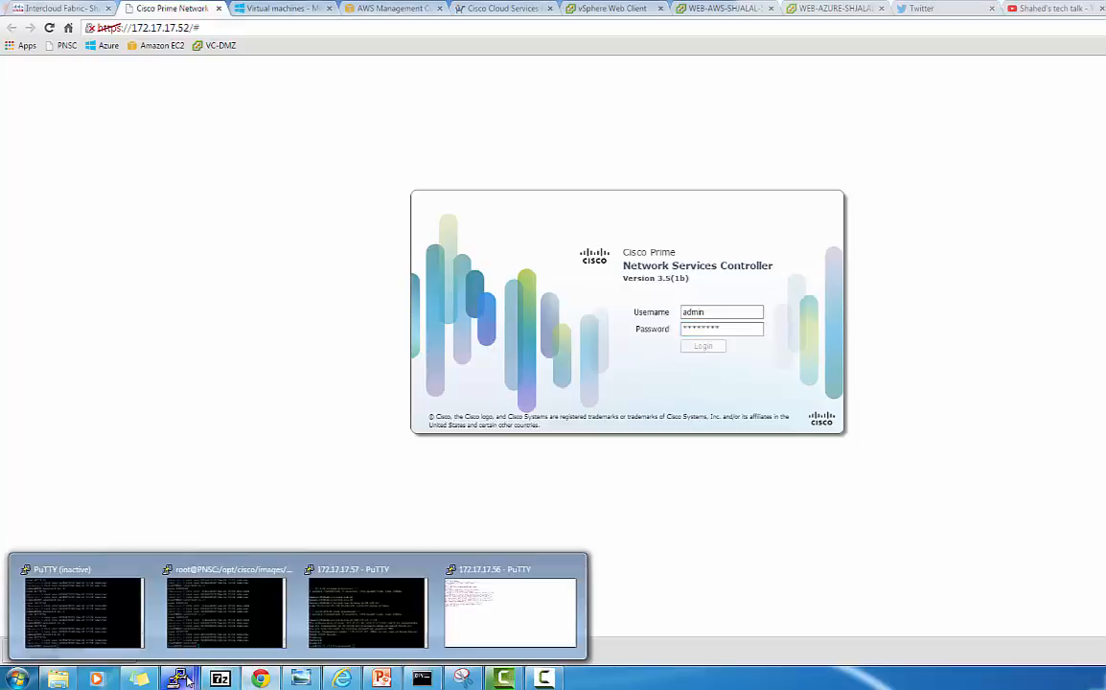
left_click(520, 592)
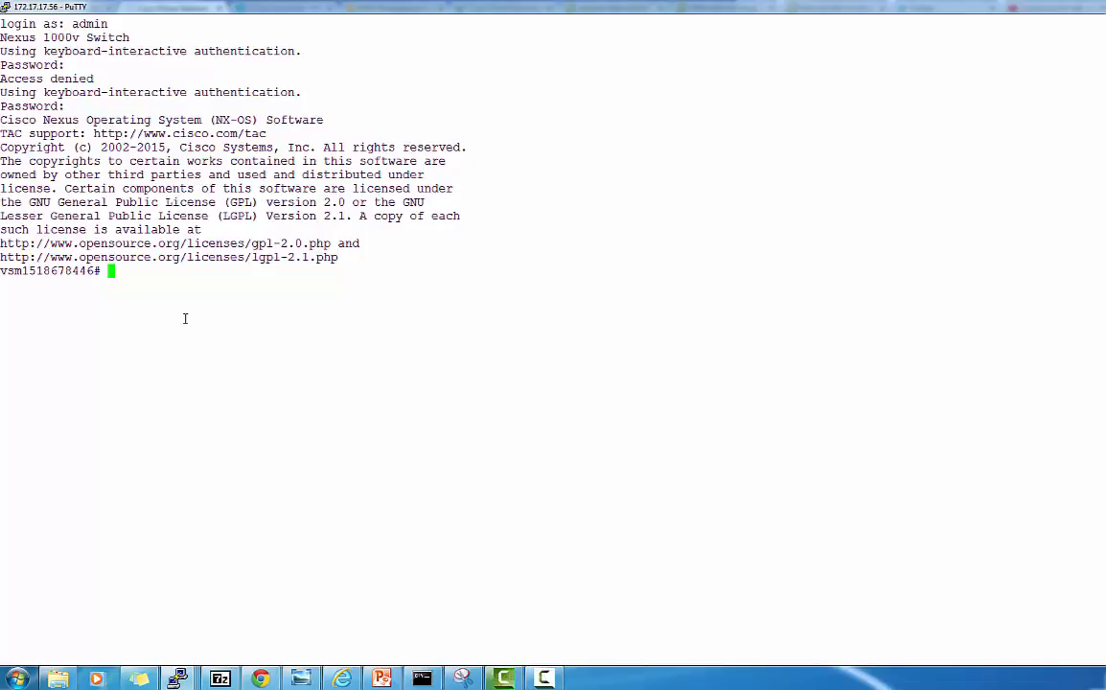
type("s")
type("how mod")
key("Return")
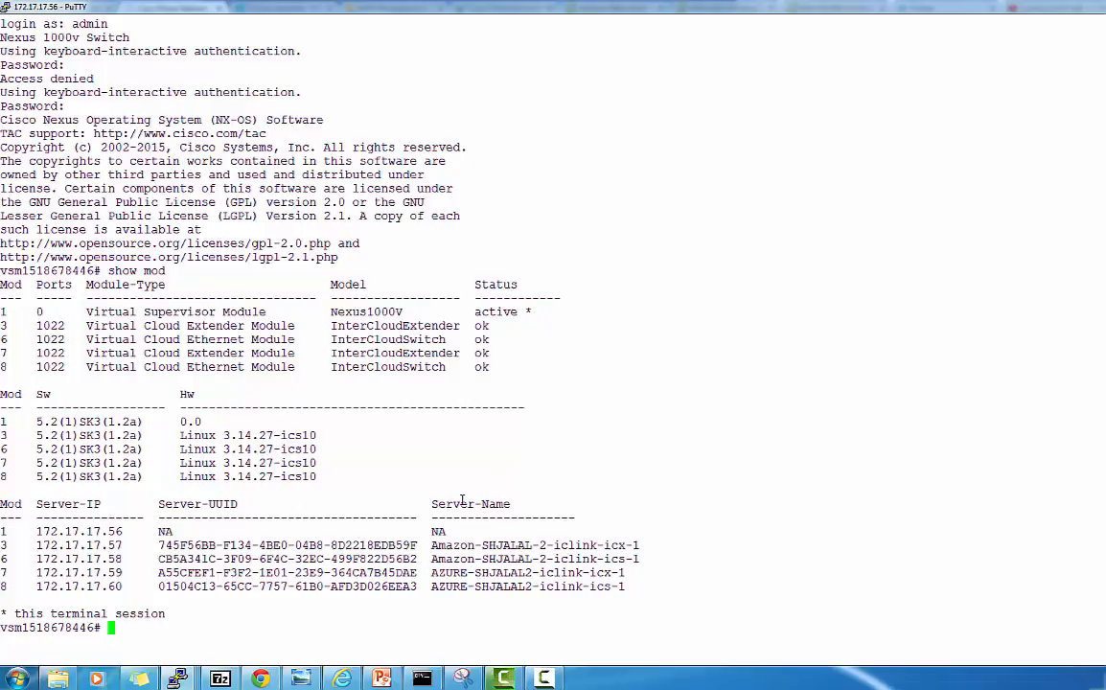
Show port-profile WEB and highlight access VLAN 10 and interfaces Vethernet5 and Vethernet7
type("show port-pro")
key("Tab")
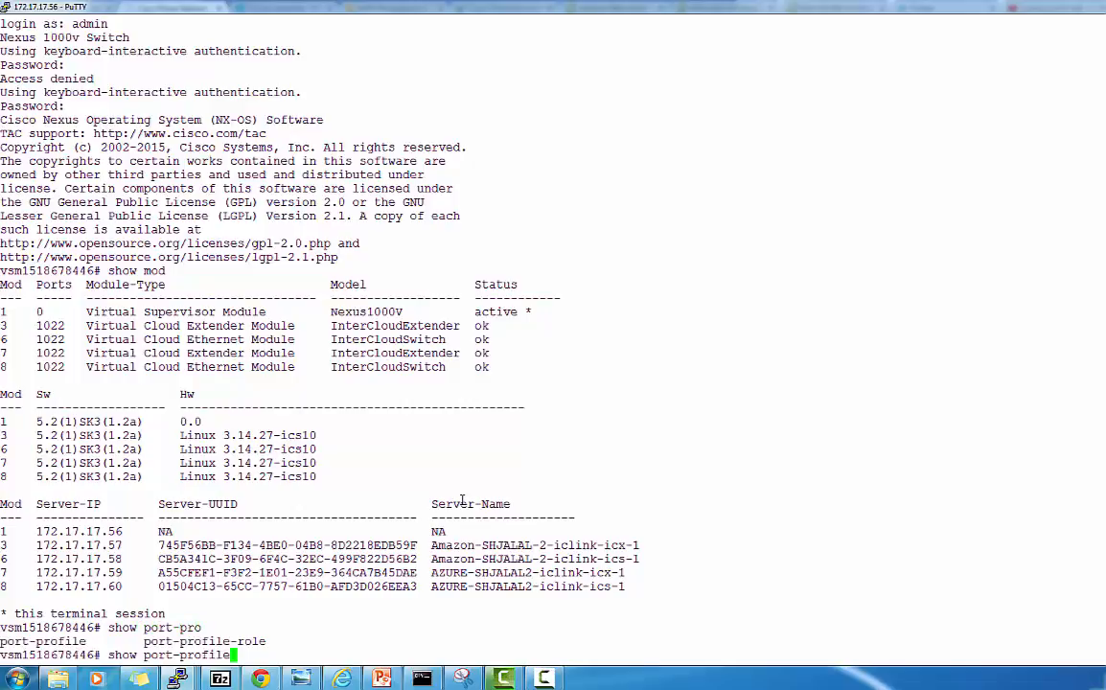
type("name web")
key("Return")
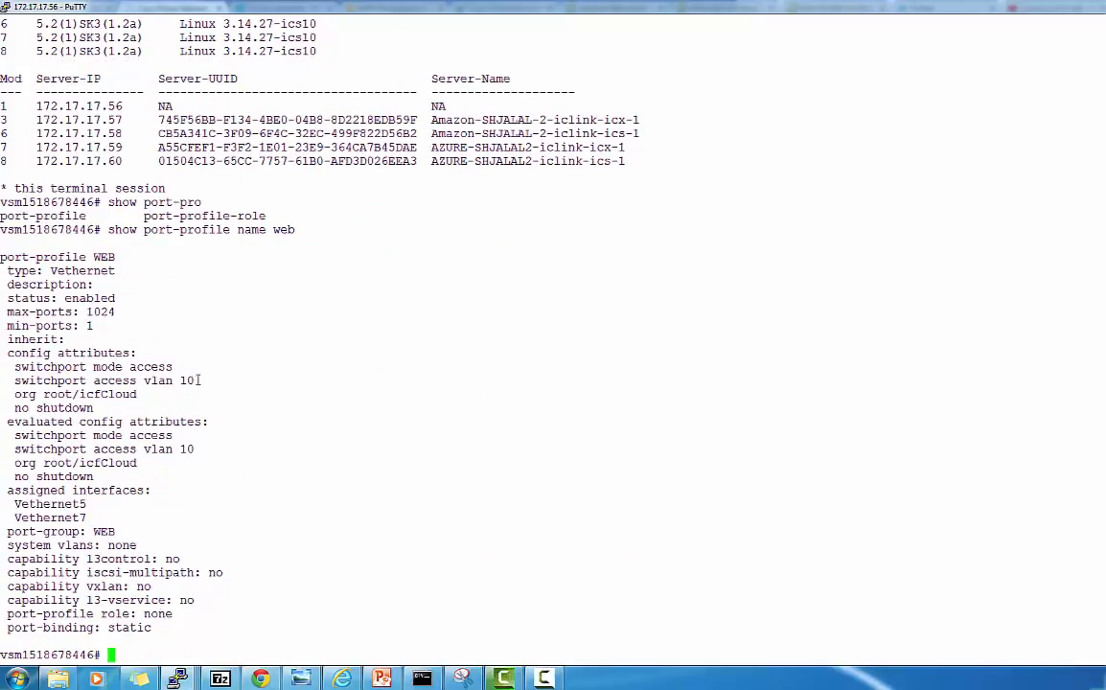
left_click_drag(206, 383, 174, 383)
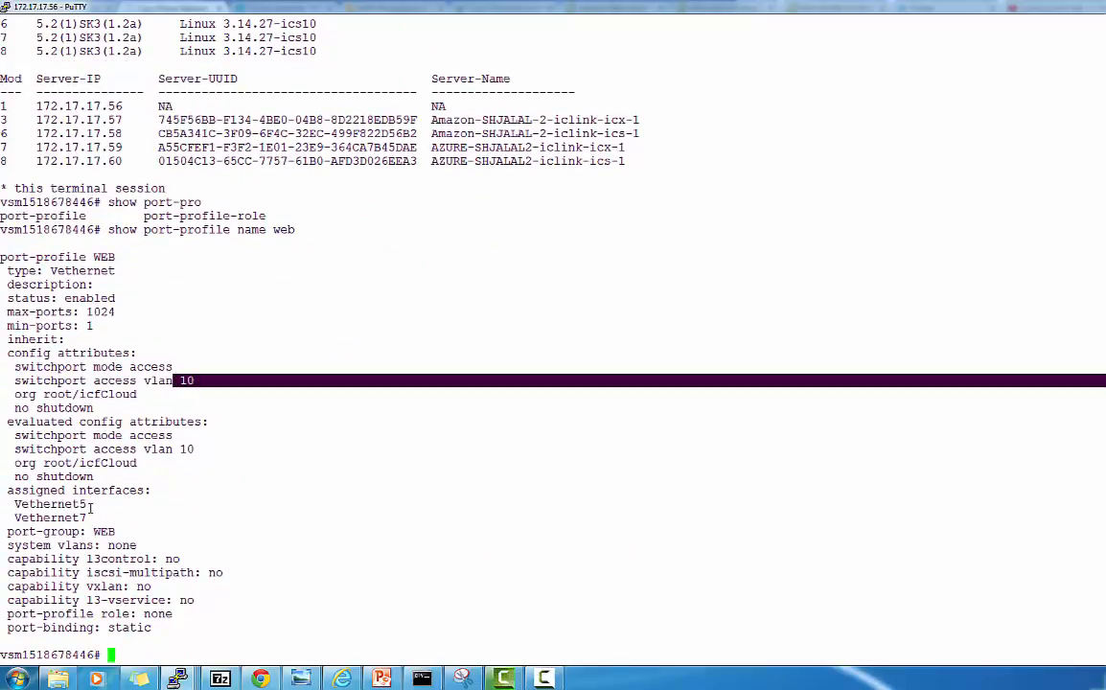
left_click_drag(91, 517, 35, 504)
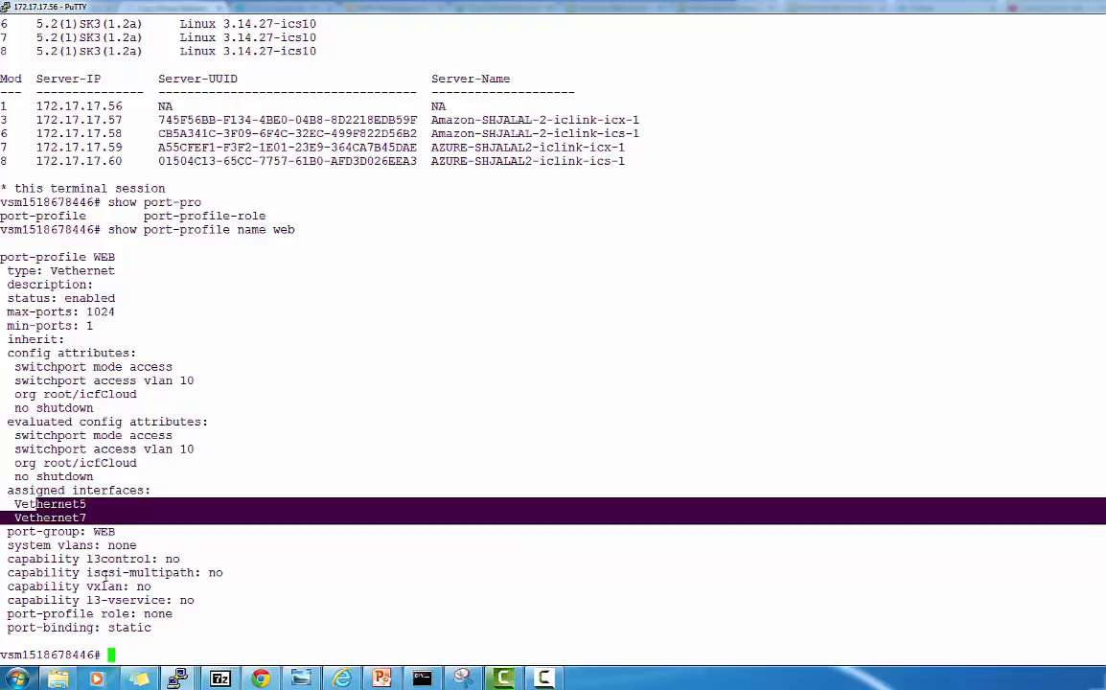
left_click(96, 519)
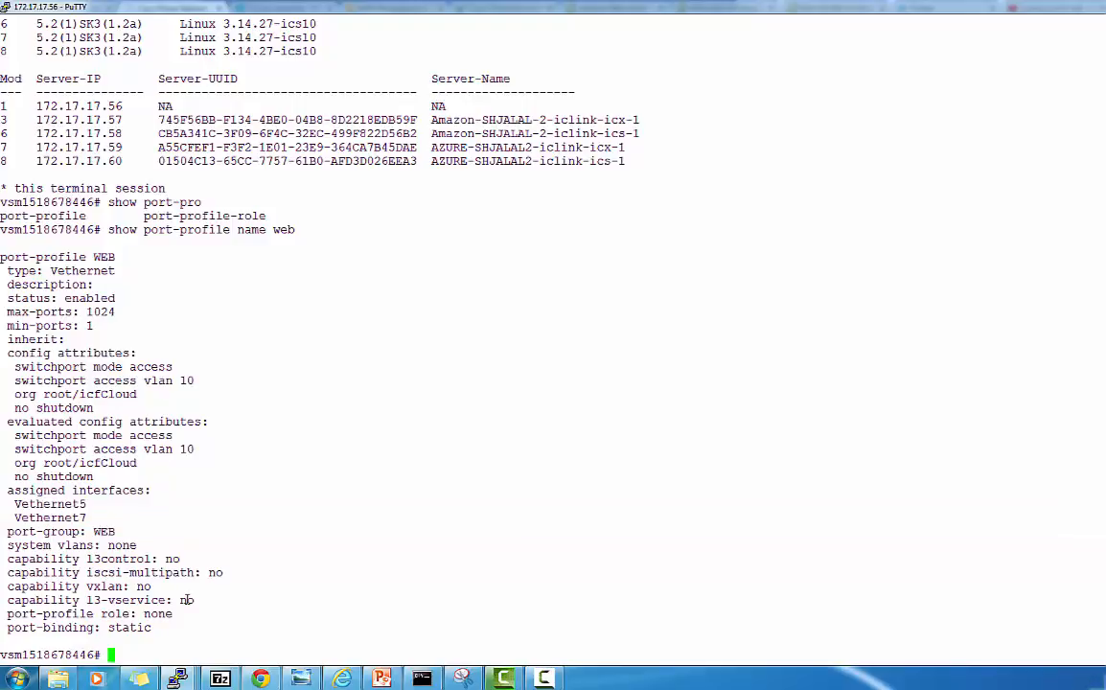
type("show intr")
key("BackSpace")
Run 'show interface vethernet 5' and highlight the VM name in its description
key("Tab")
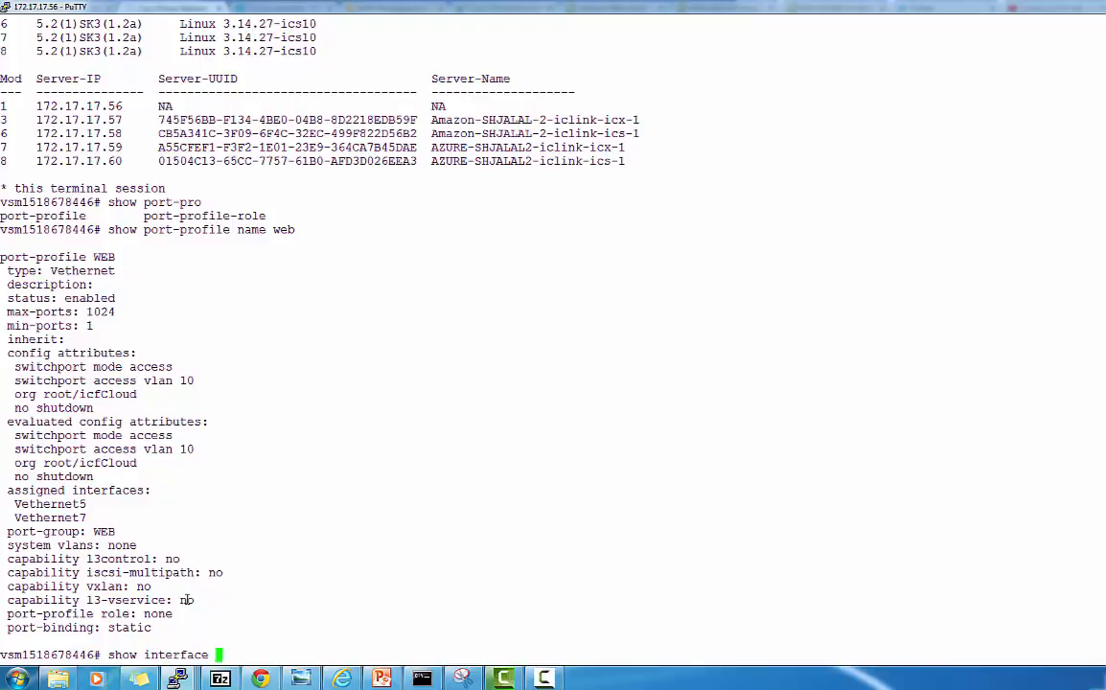
type("vethernet")
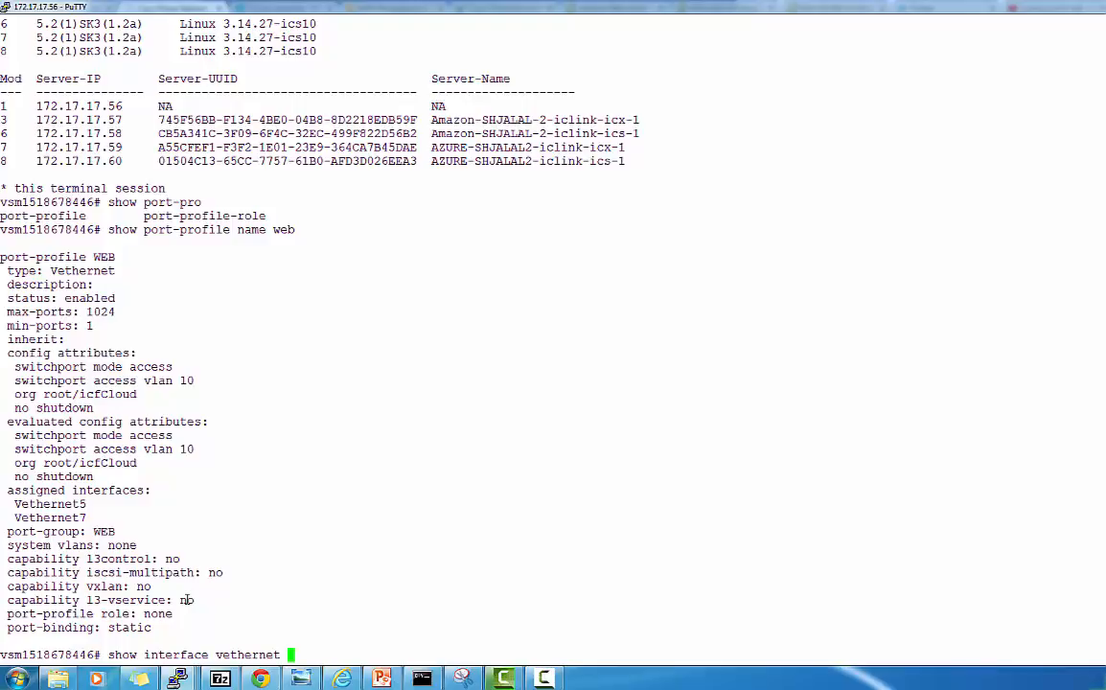
type("5")
key("Return")
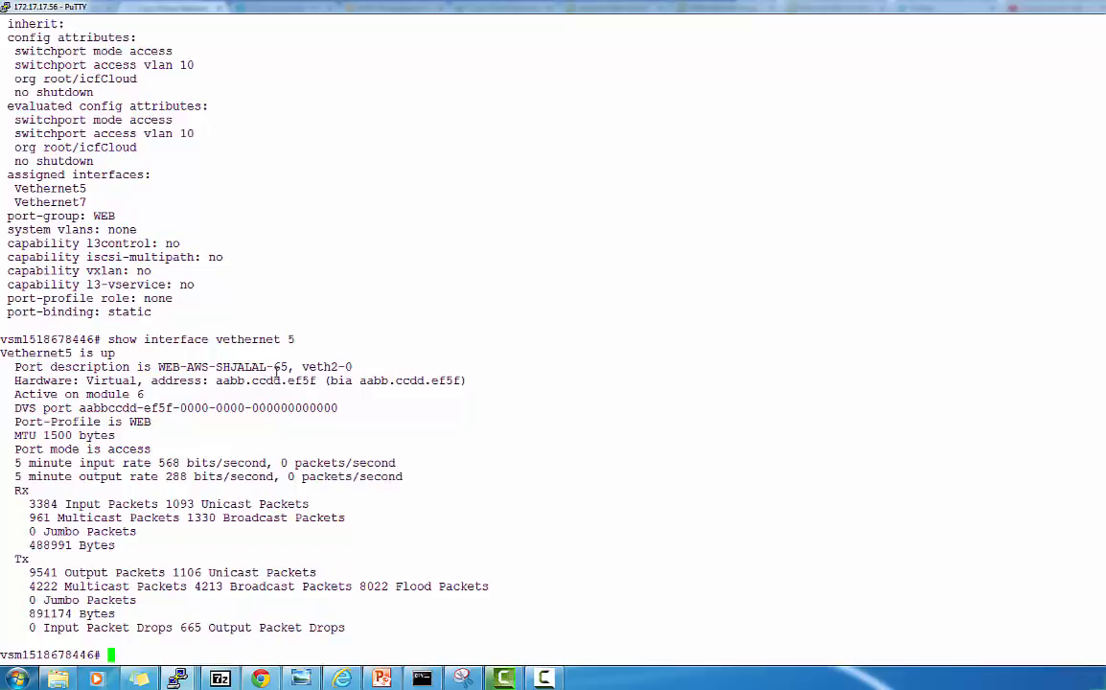
left_click_drag(285, 367, 195, 366)
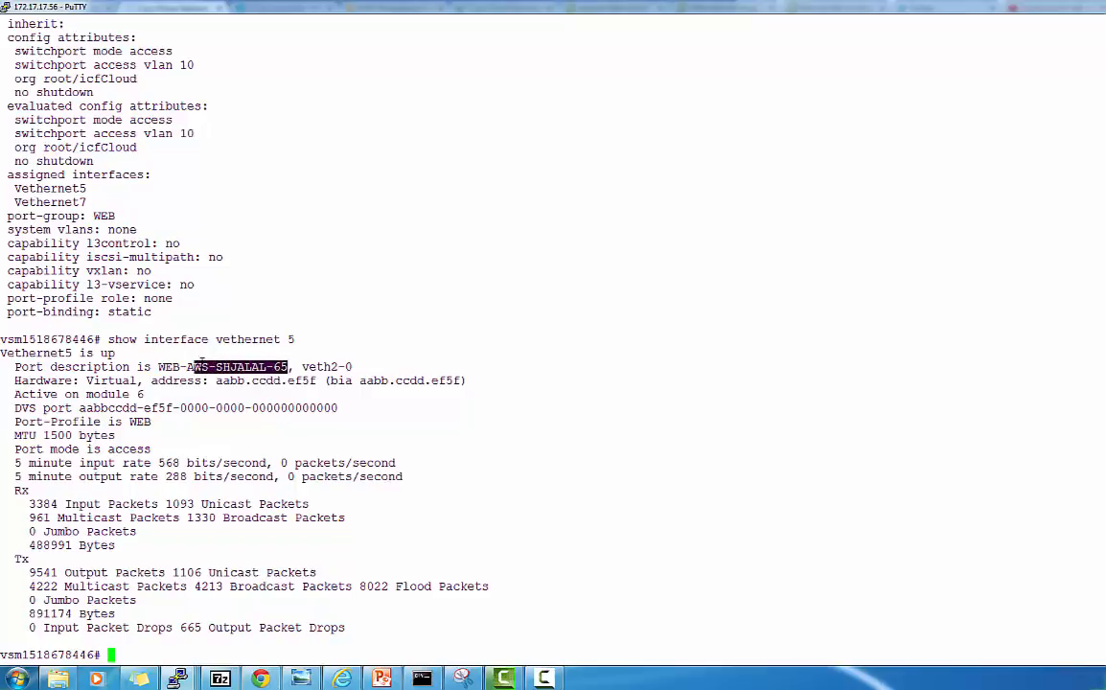
left_click(162, 574)
Rerun the command for Vethernet7 to confirm it is up
key("Up")
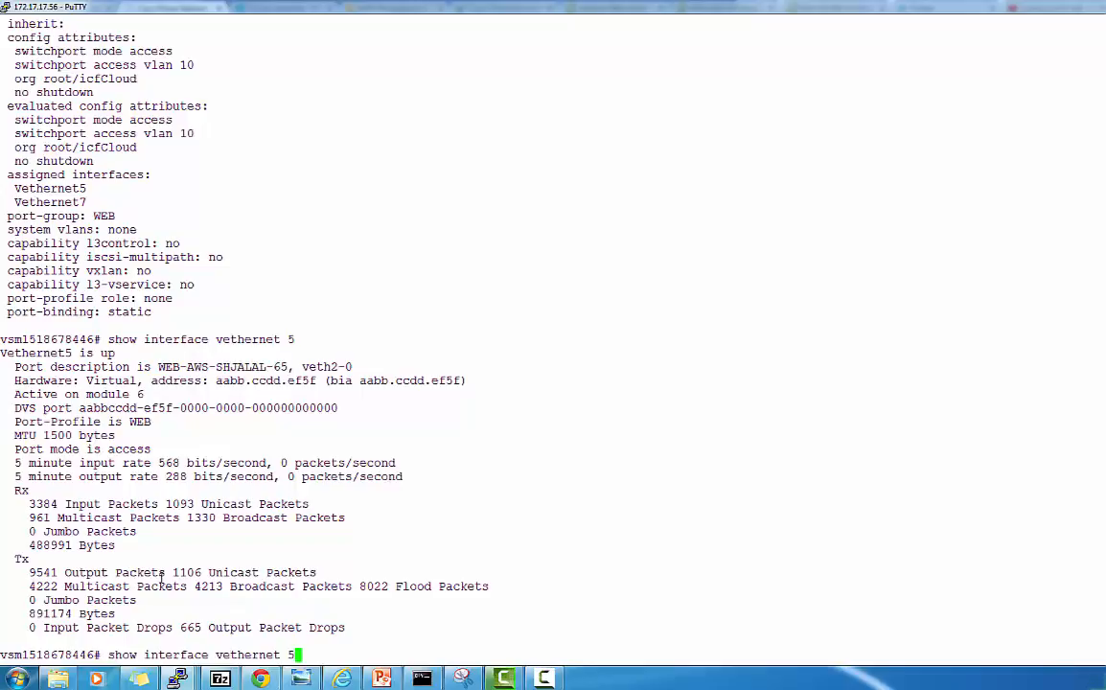
key("BackSpace")
type("7")
key("Return")
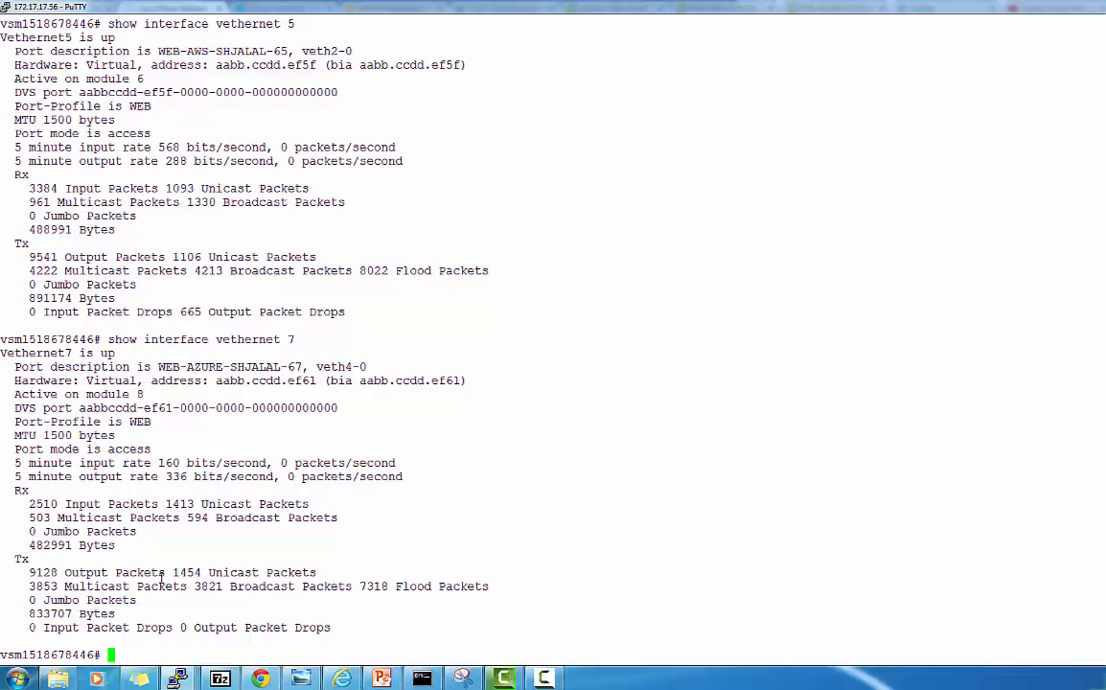
type("show mac address-table")
List the MAC address table, then filter for Veth5 and highlight its MAC aabb.ccdd.ef5f
key("Return")
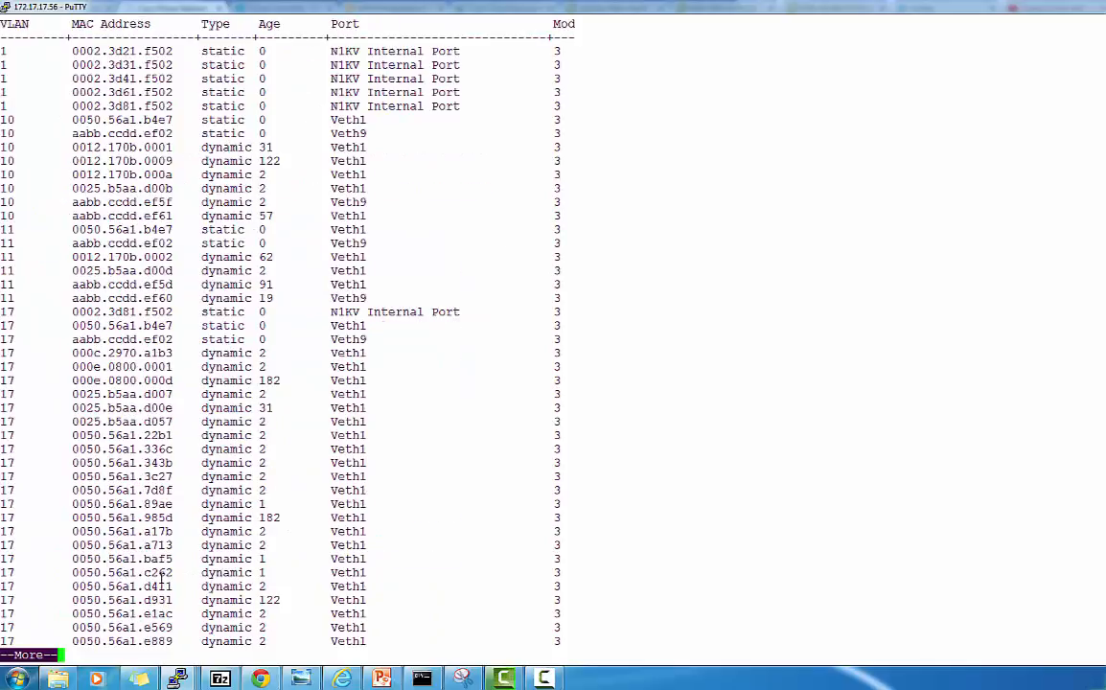
key("space")
key("space")
key("space")
key("space")
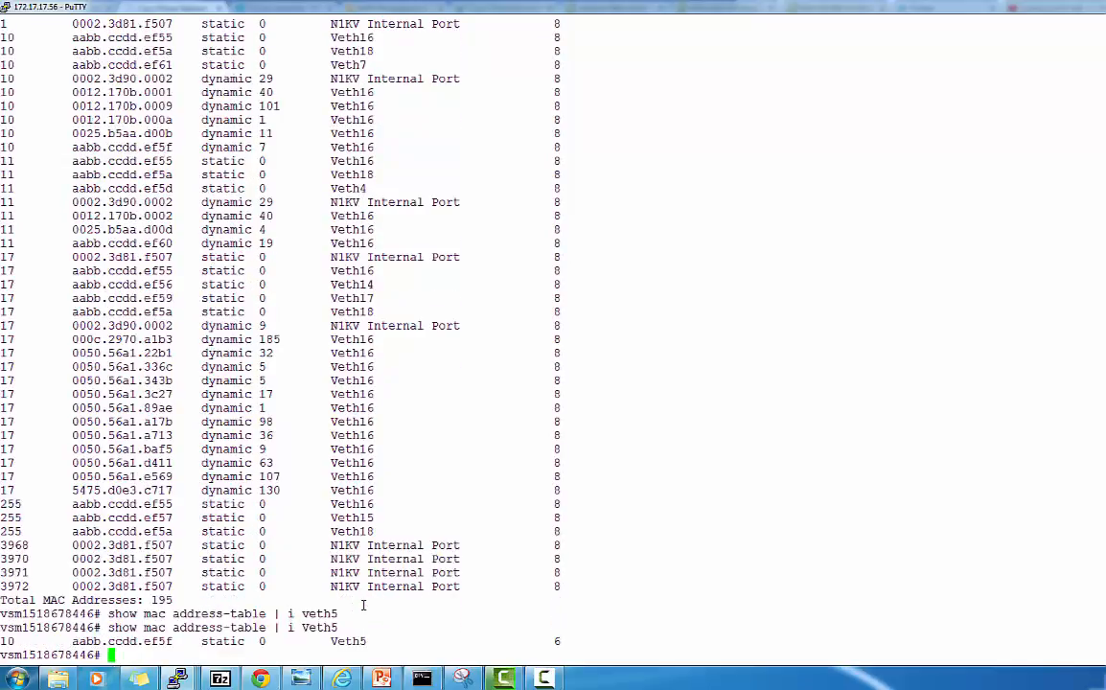
key("Up")
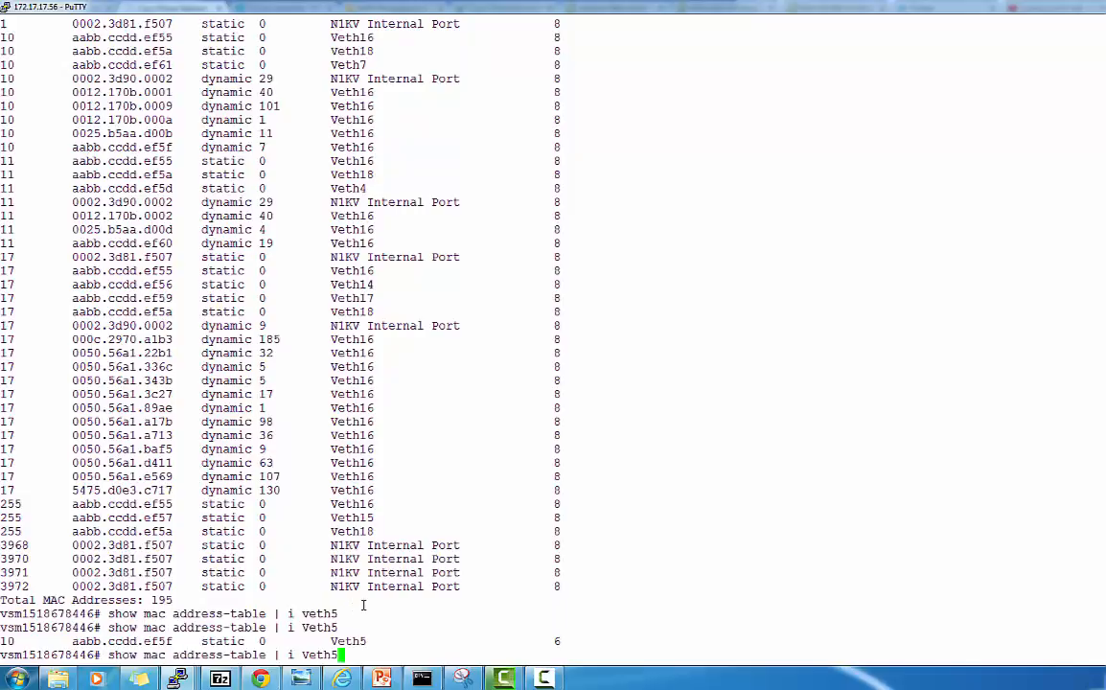
key("Return")
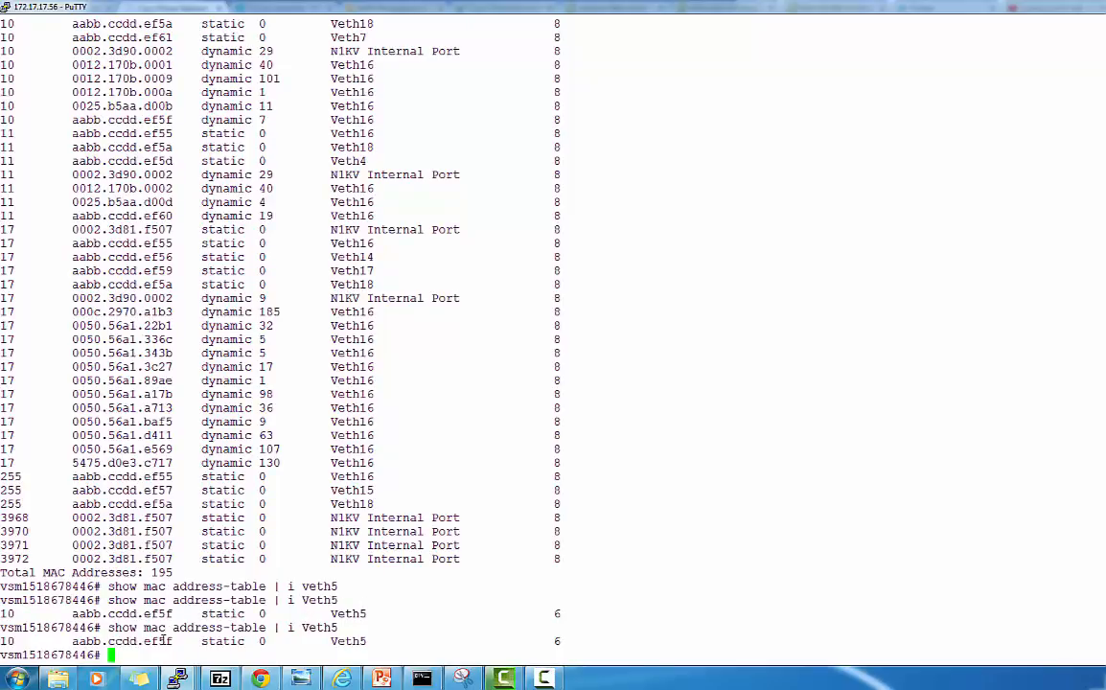
left_click_drag(165, 640, 104, 633)
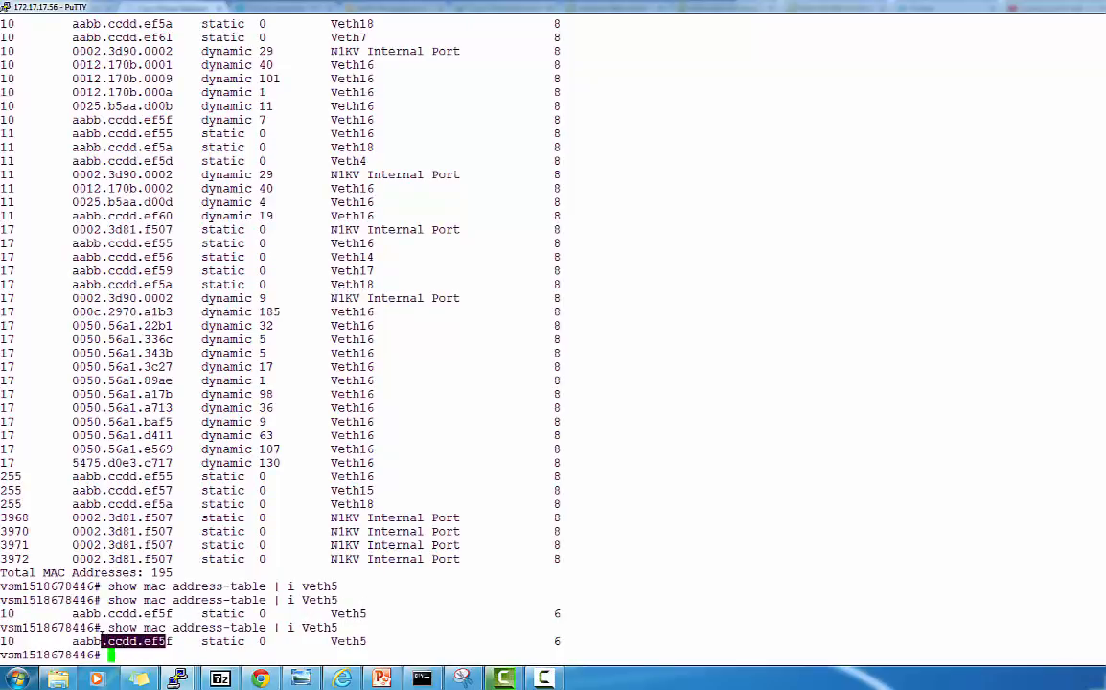
left_click(153, 654)
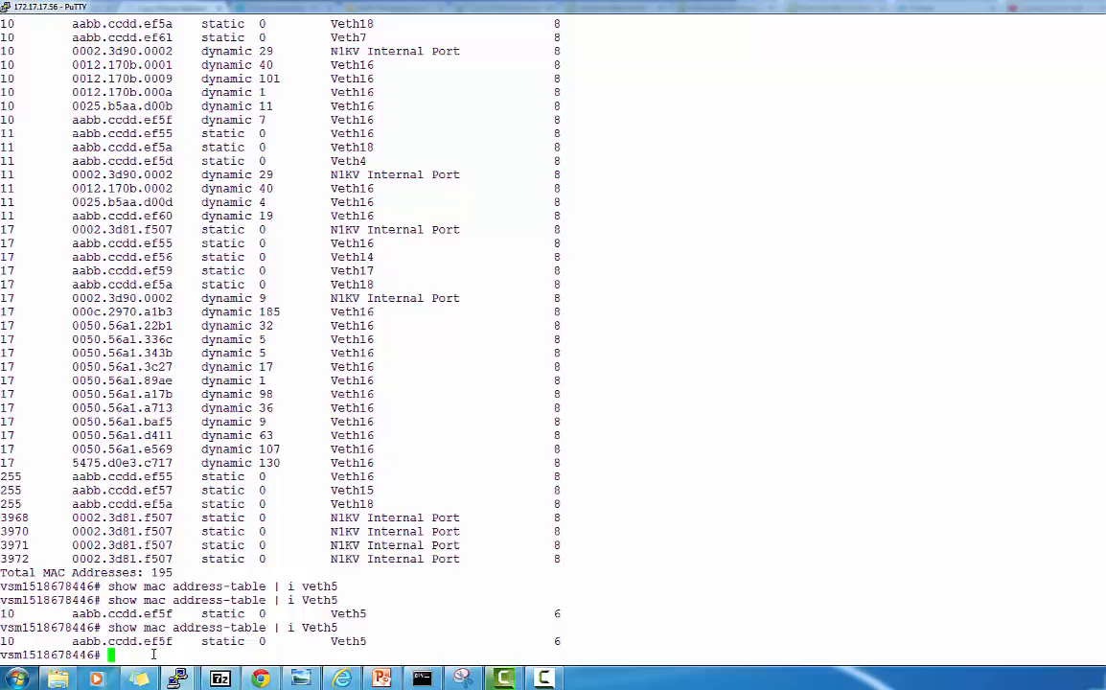
Filter the MAC address table for Veth7 to show aabb.ccdd.ef61 on module 8
key("Up")
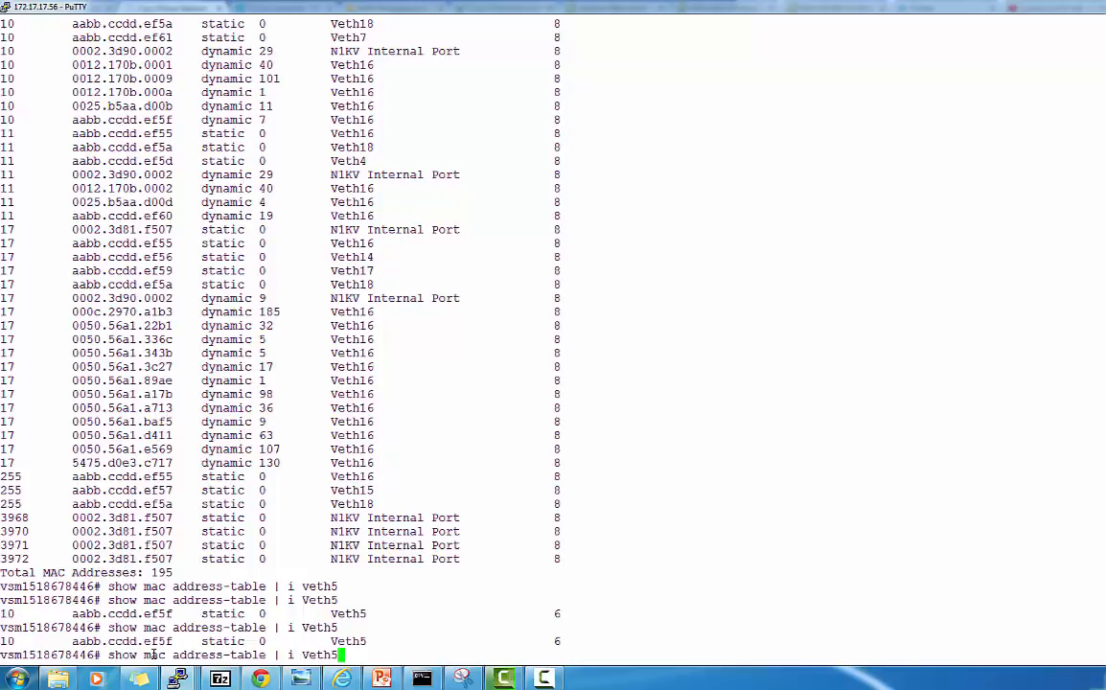
key("BackSpace")
type("7")
key("Return")
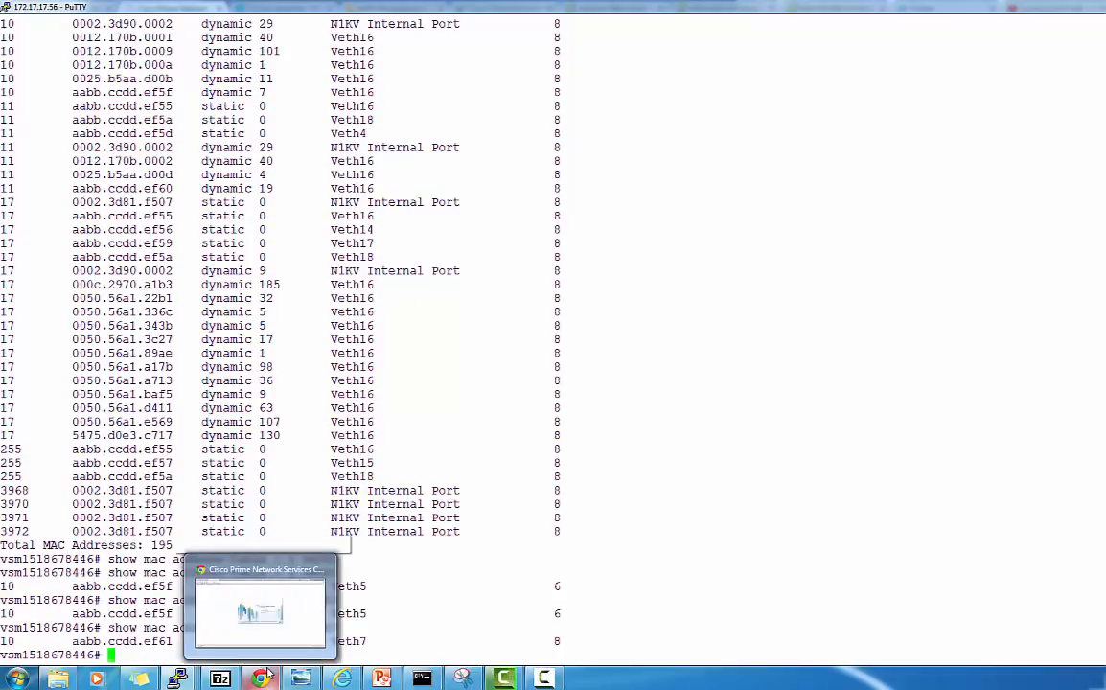
Check the four running Azure virtual machines, then go to the AWS Management Console home
left_click(240, 556)
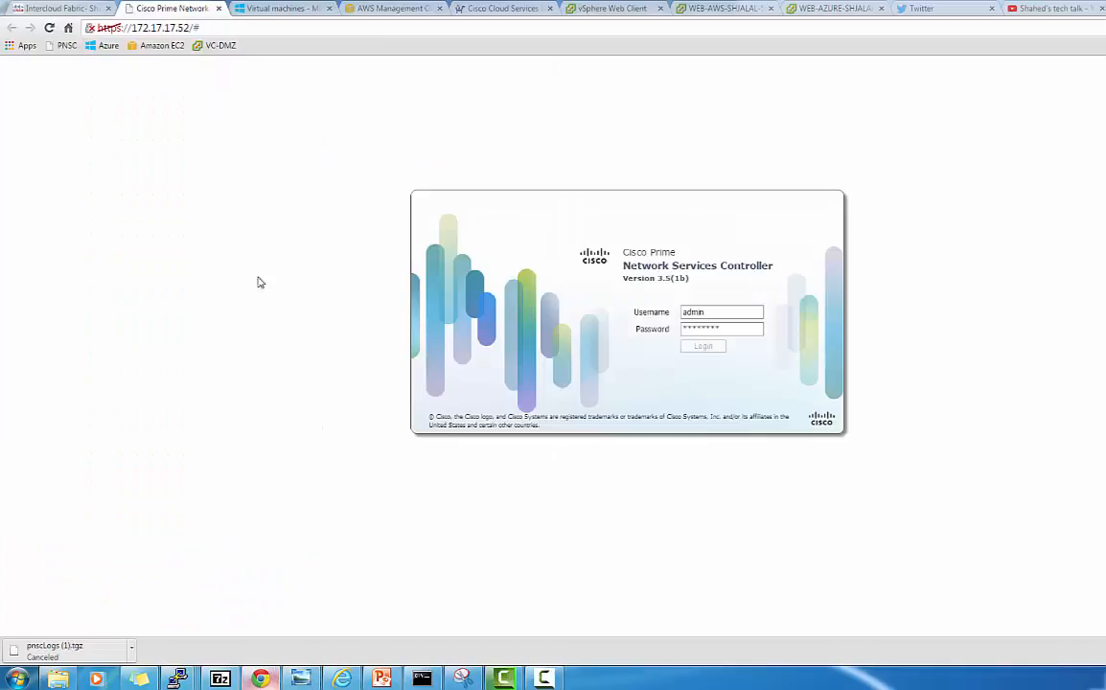
left_click(303, 11)
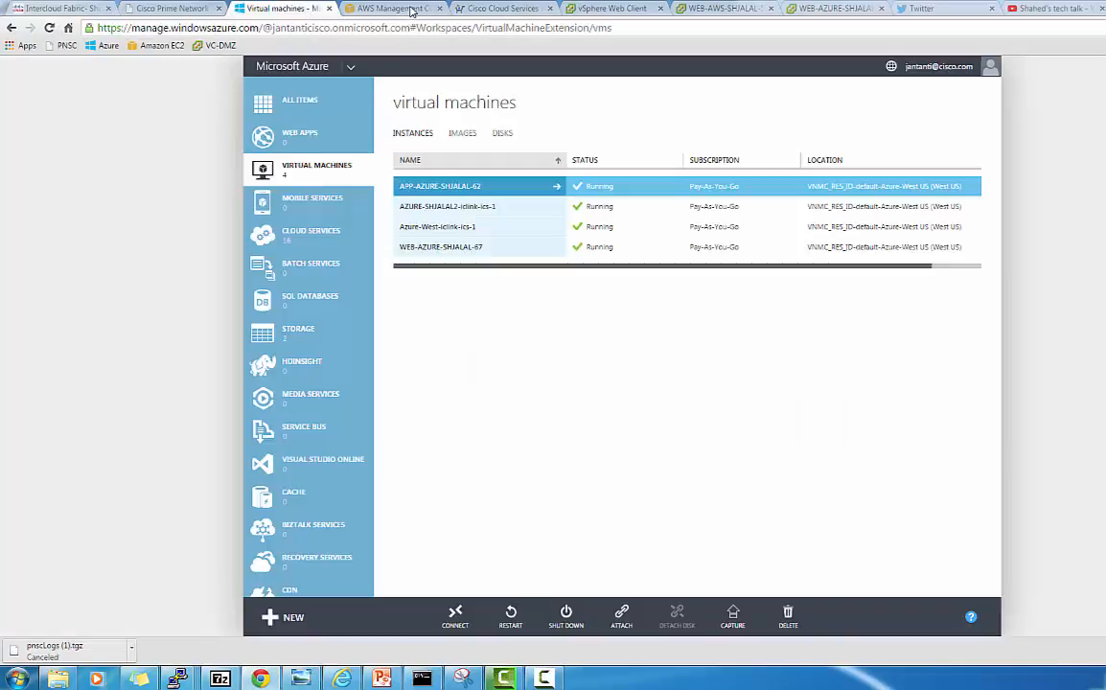
left_click(410, 8)
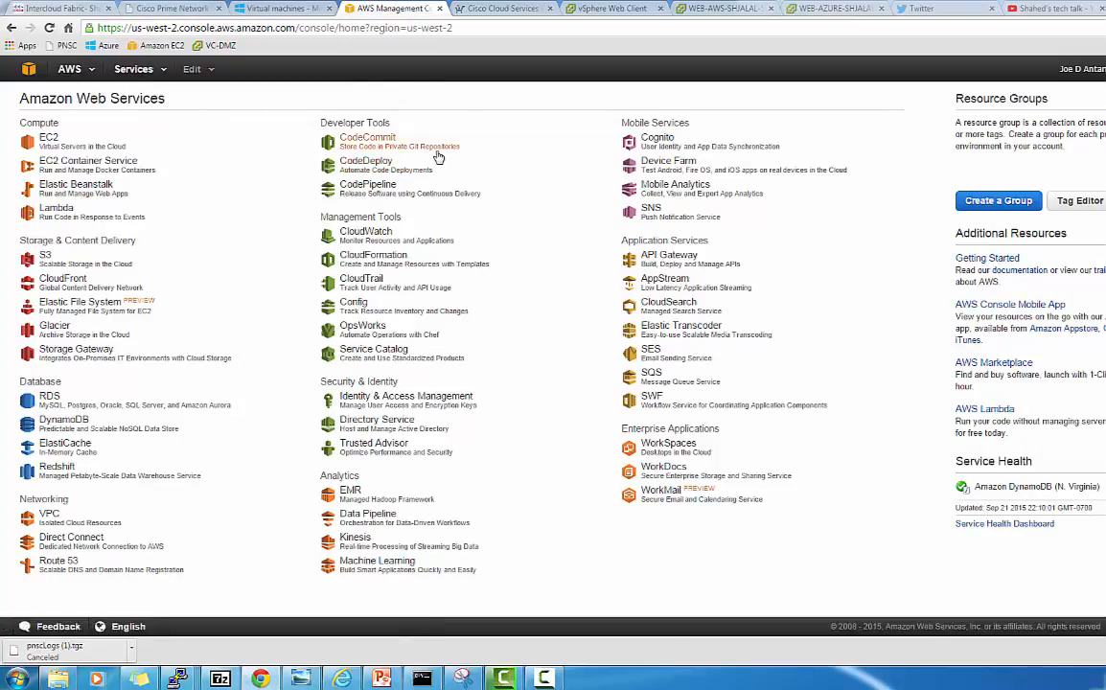
Search AWS Marketplace for 'csr1000v byol' to find the Cisco CSR 1000V BYOL listings
left_click(984, 364)
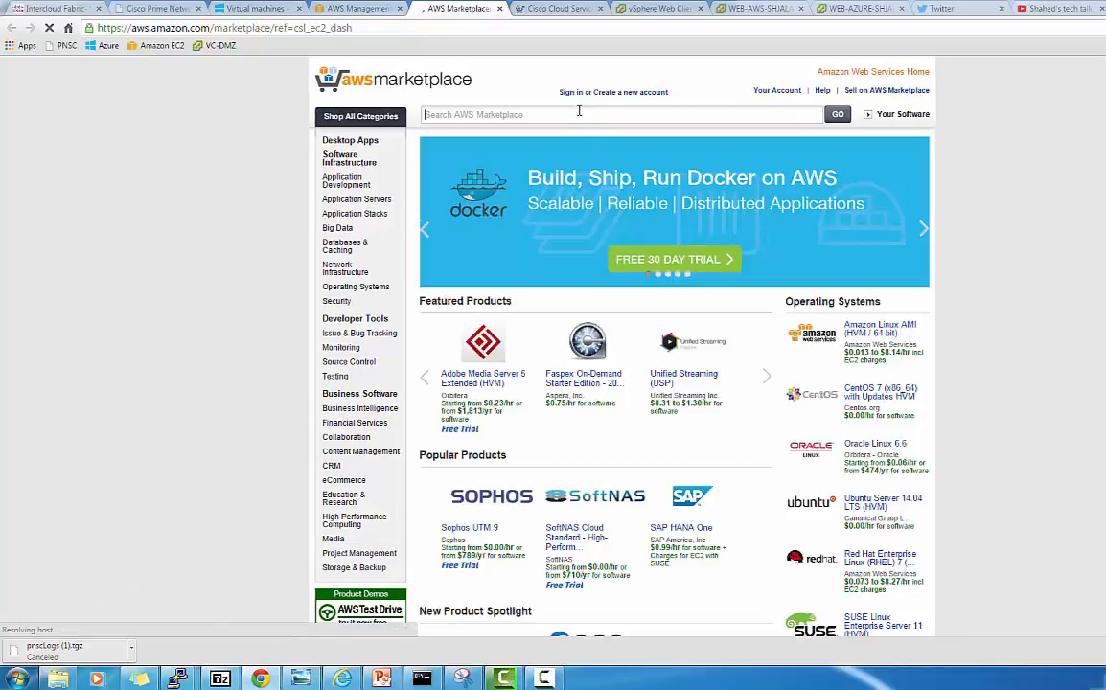
type("c")
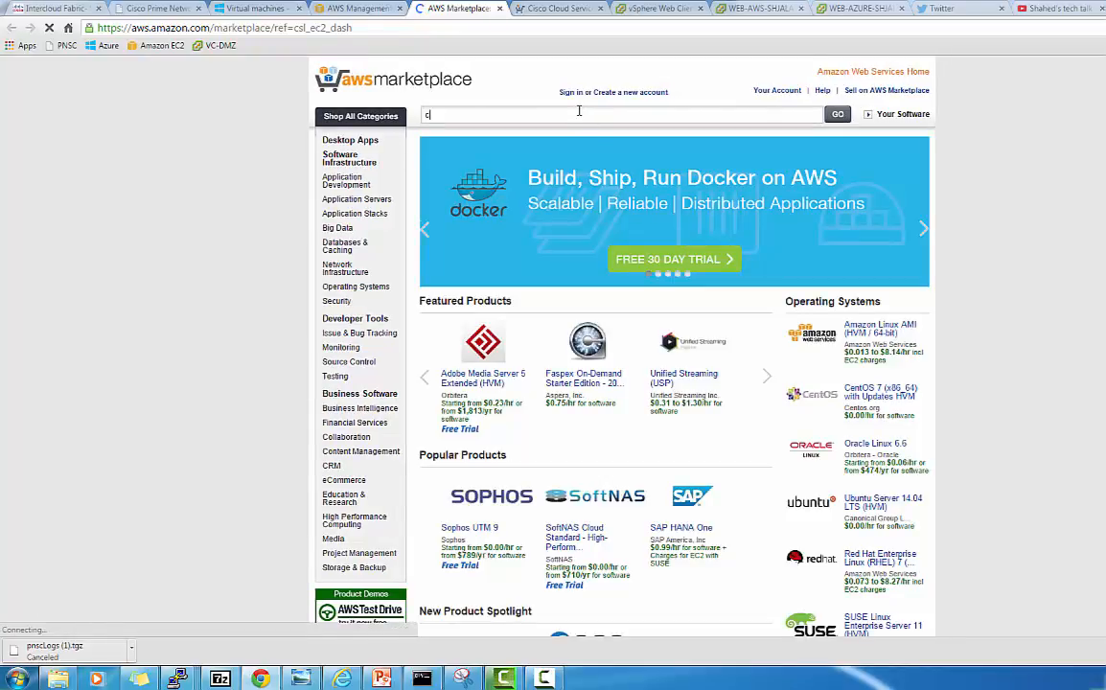
type("sr1000")
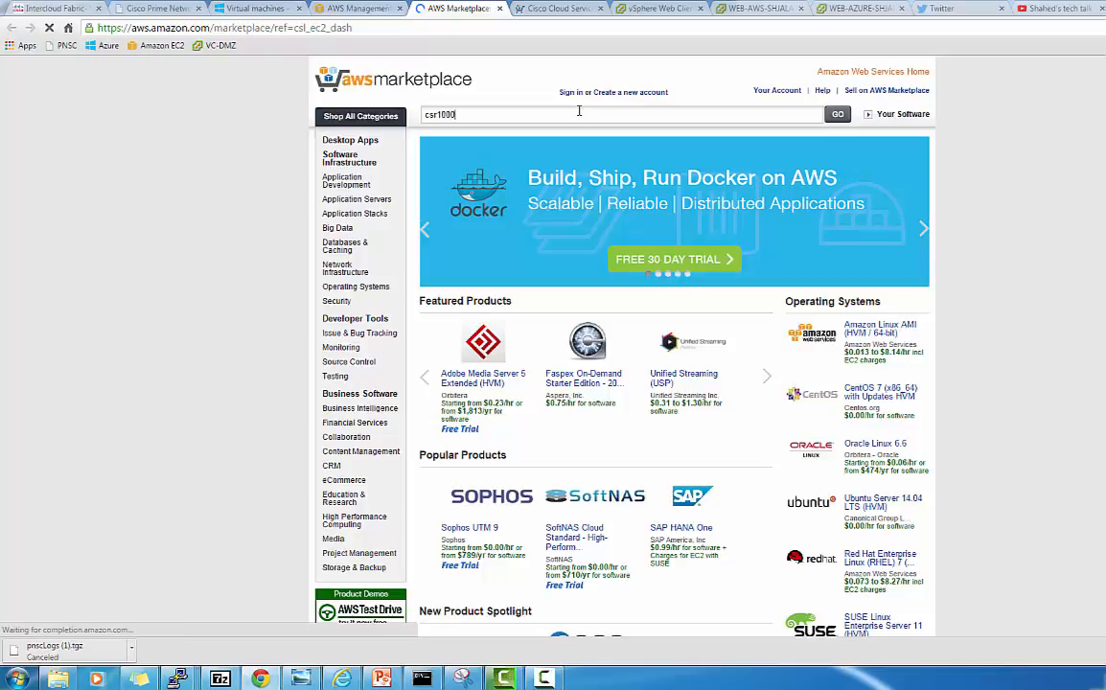
type("v byol")
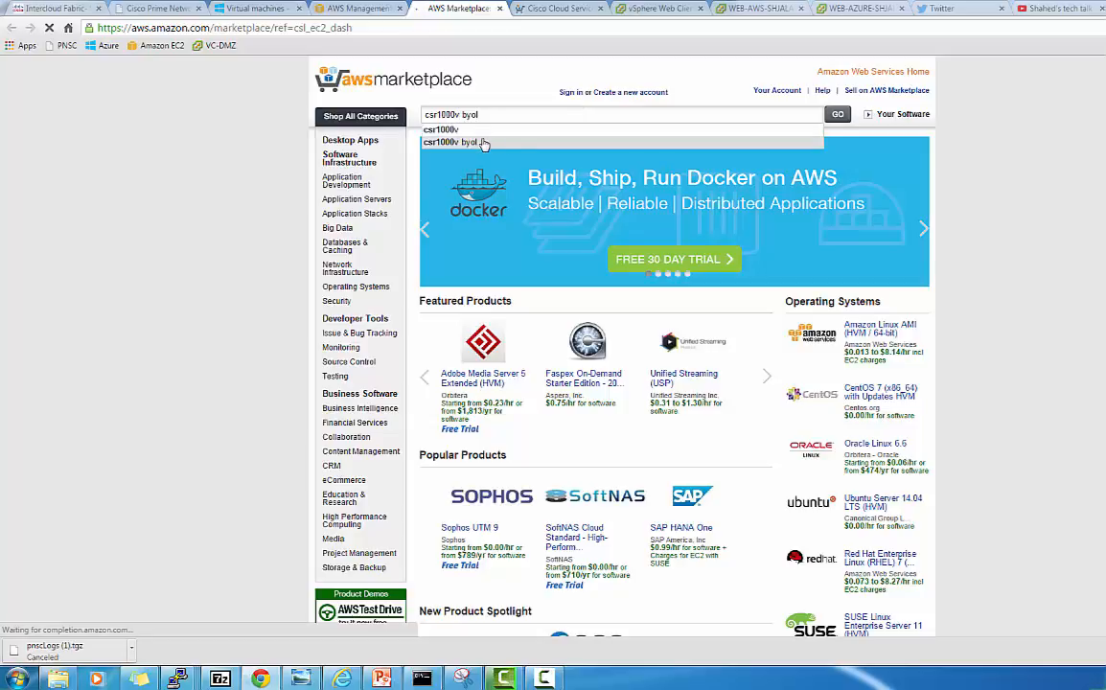
left_click(484, 142)
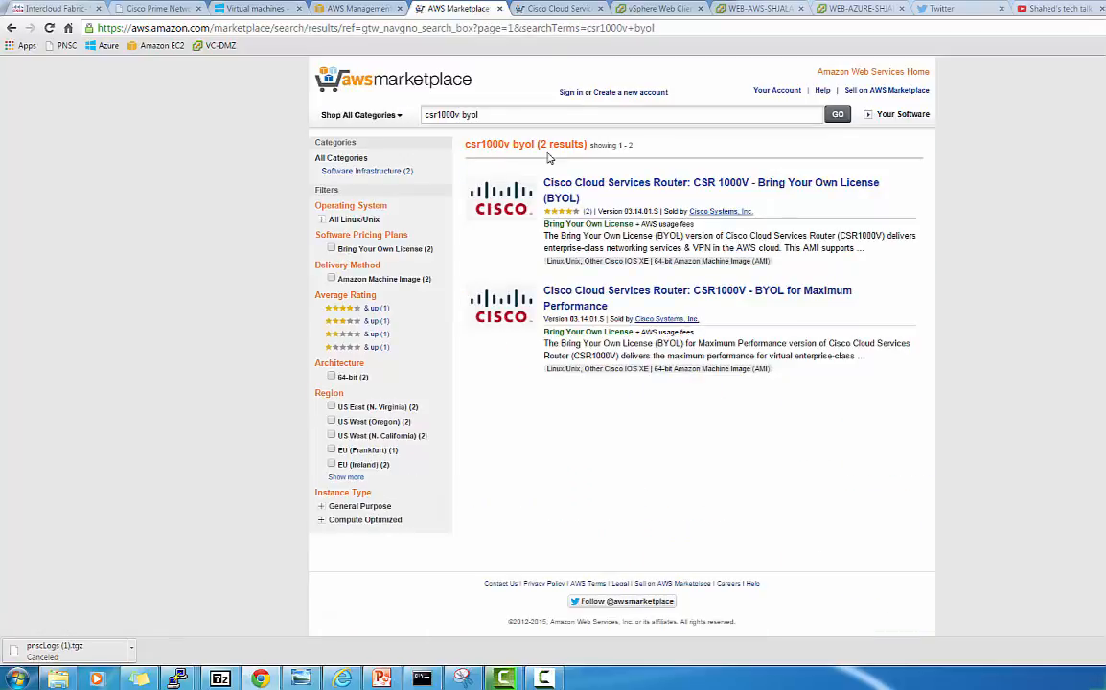
Open the CSR 1000V BYOL listing and review the Launch on EC2 page's per-region AMI IDs
left_click(654, 187)
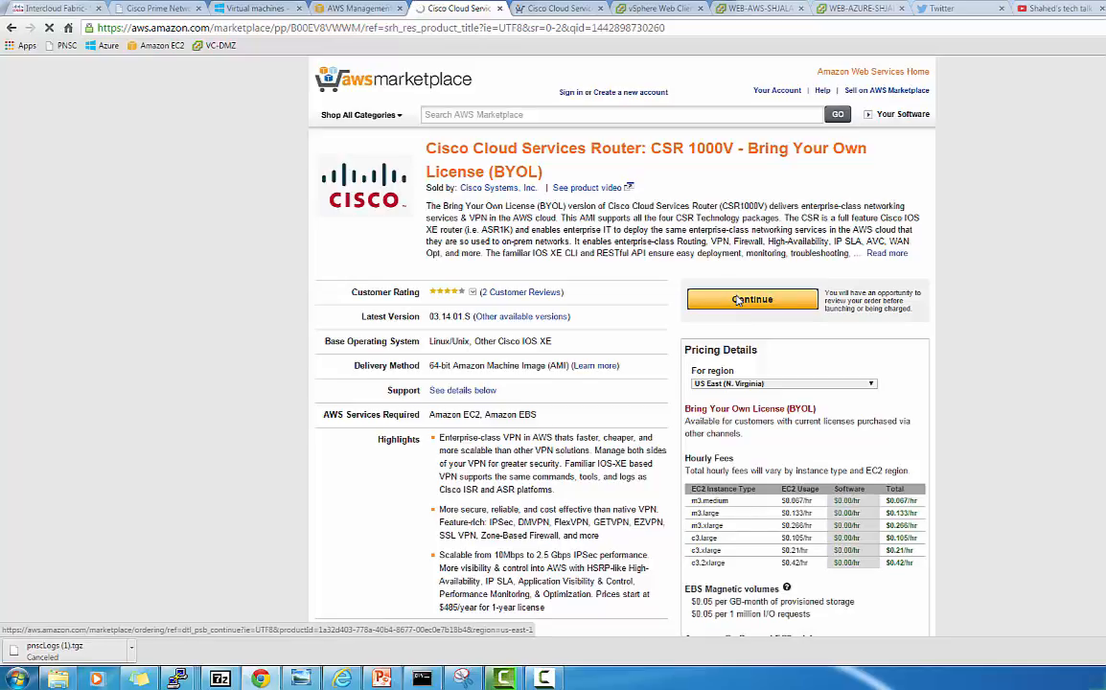
left_click(737, 300)
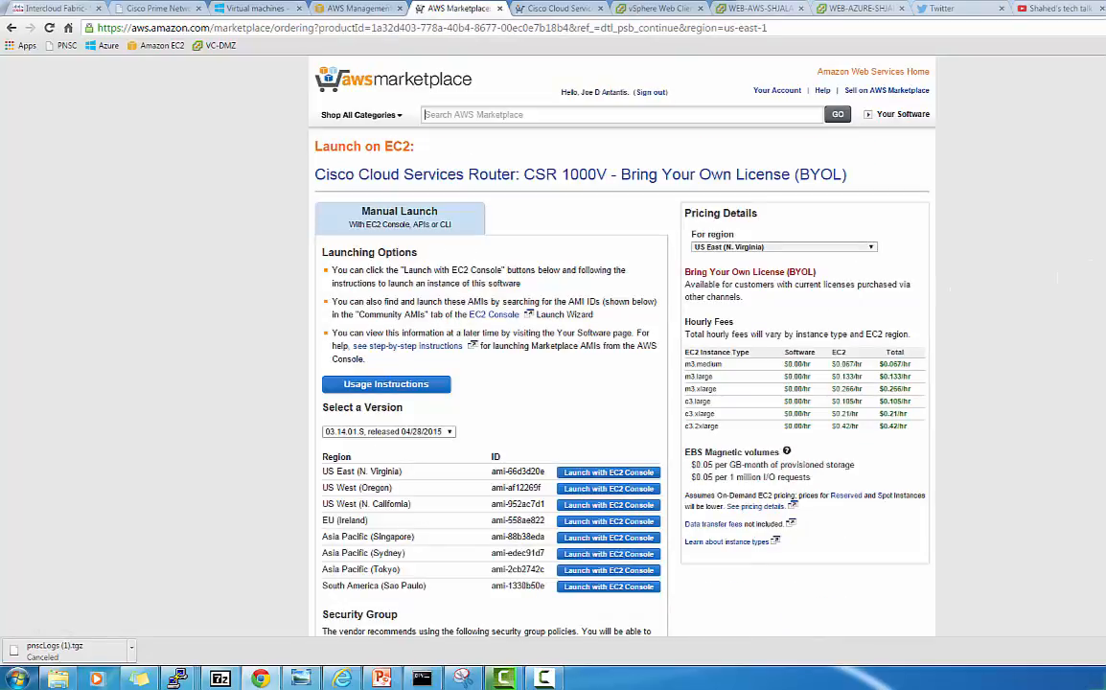
scroll(560, 336, "down", 1)
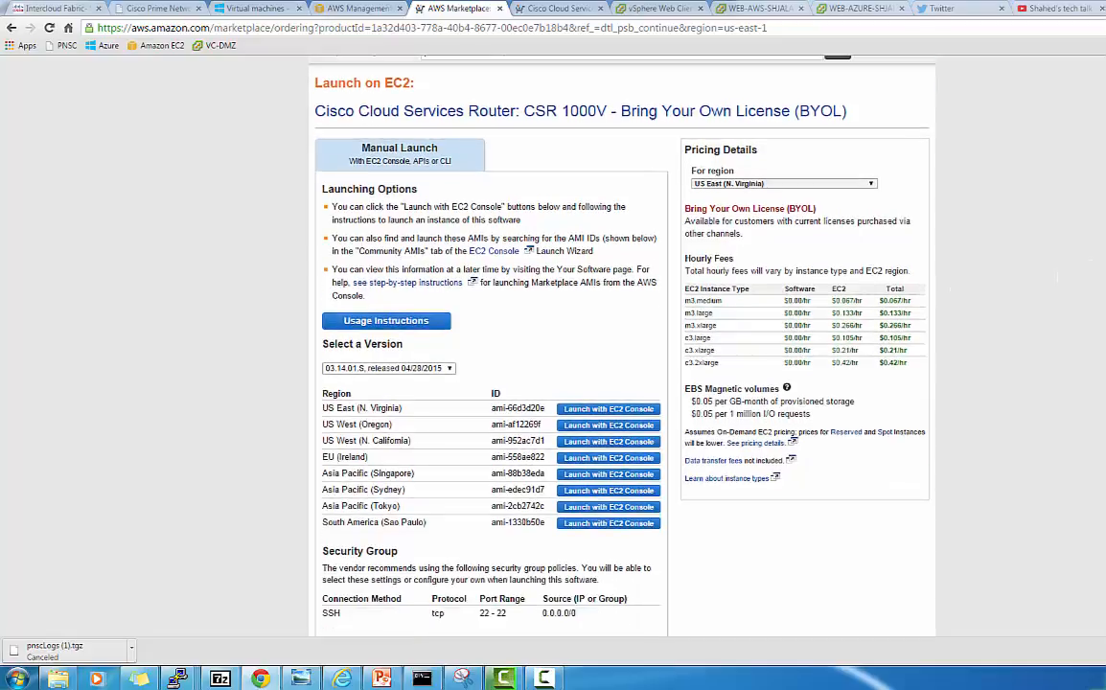
scroll(560, 335, "down", 1)
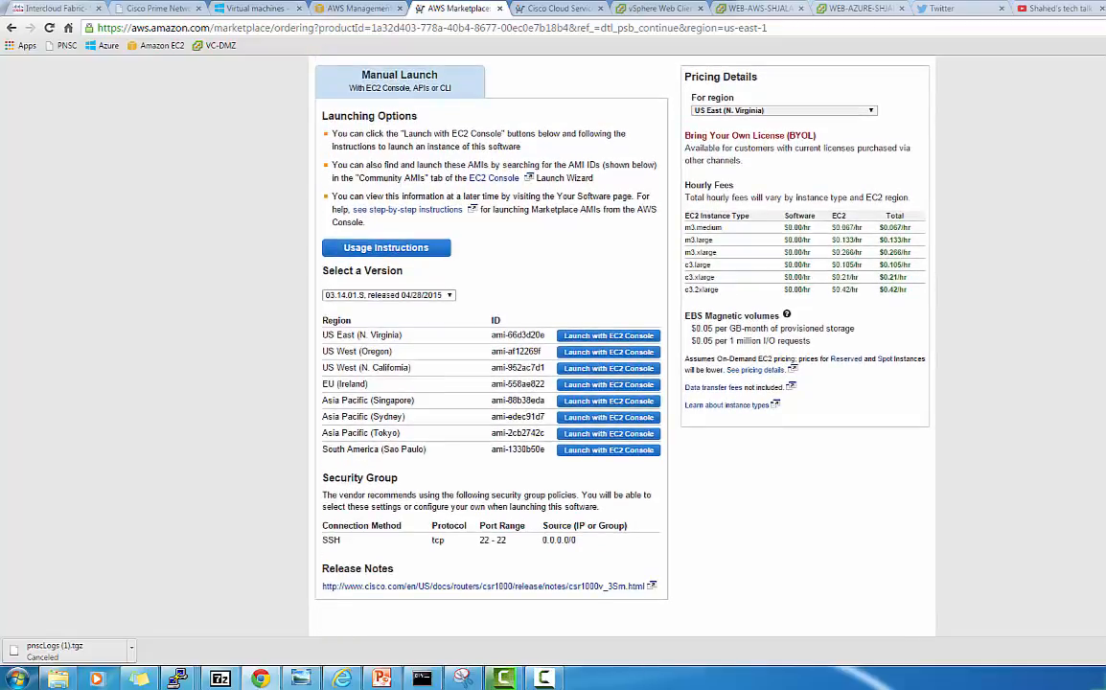
scroll(560, 335, "up", 1)
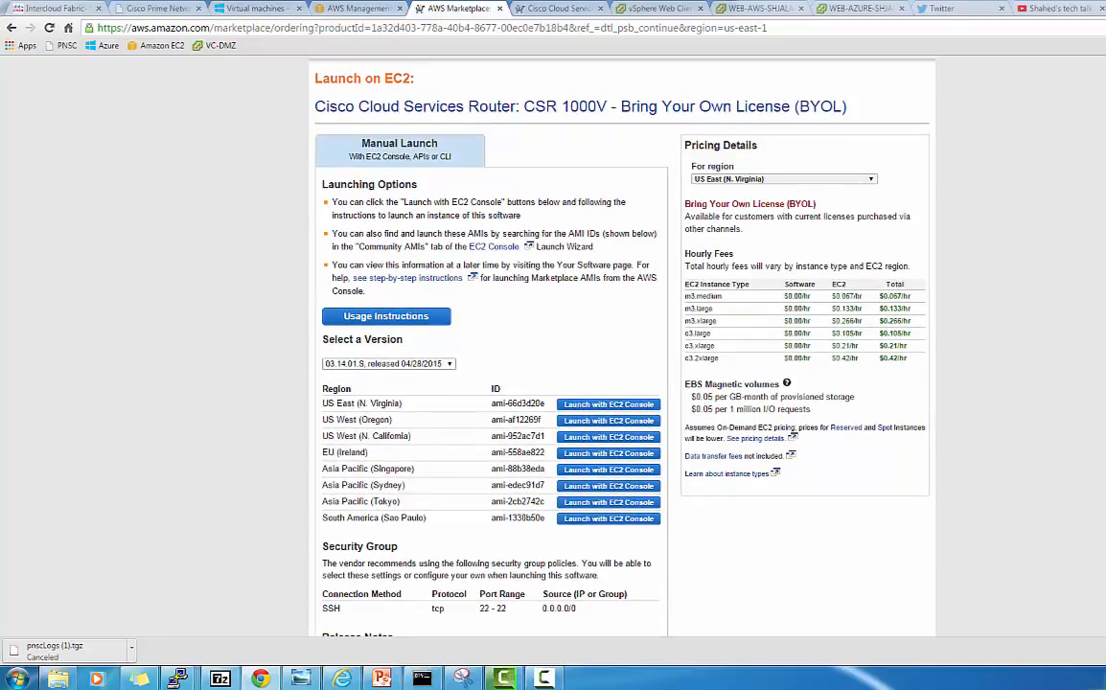
scroll(560, 336, "down", 1)
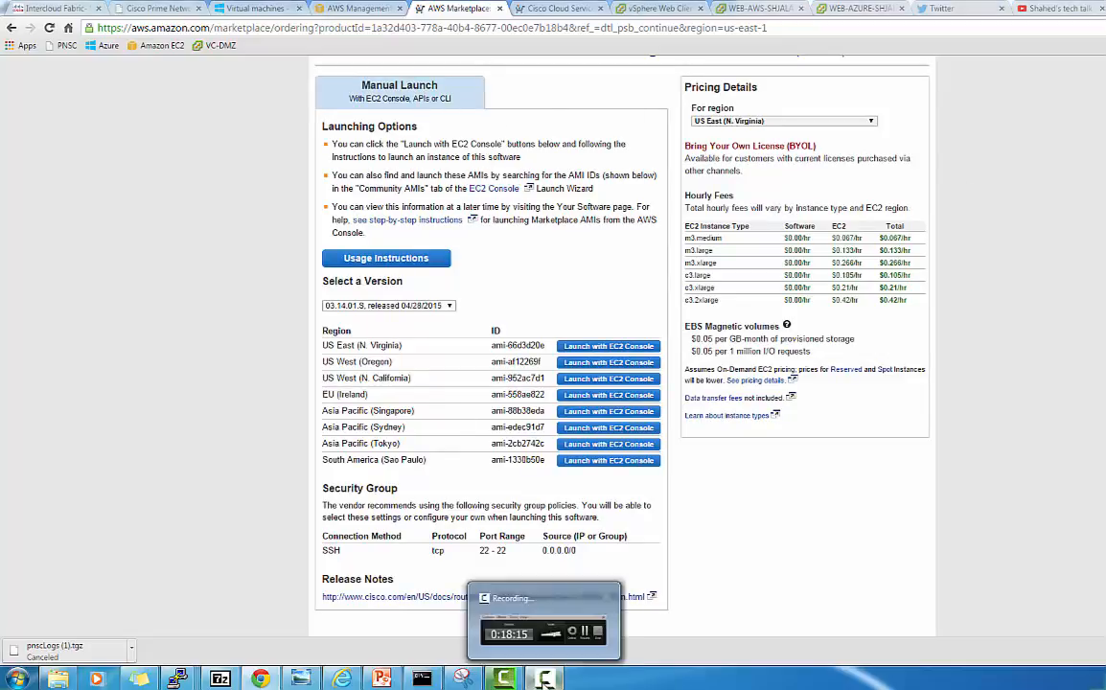
left_click(543, 678)
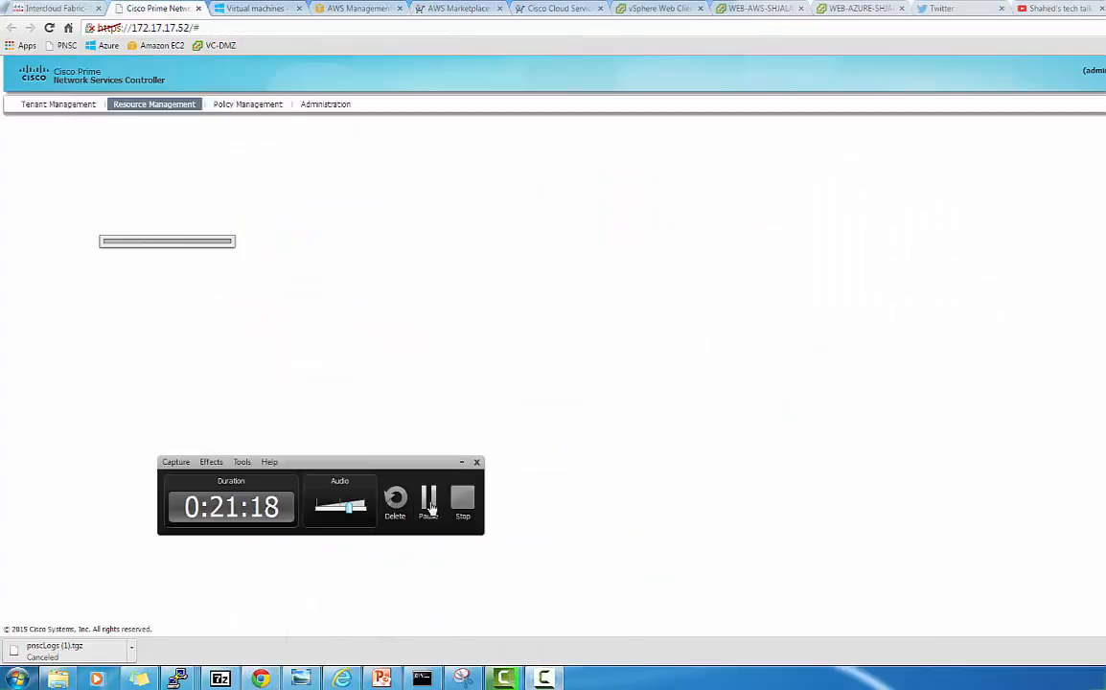
In PNSC, open icfCloud's resources, select the Azure edge router, and start Add Edge Router
left_click(430, 502)
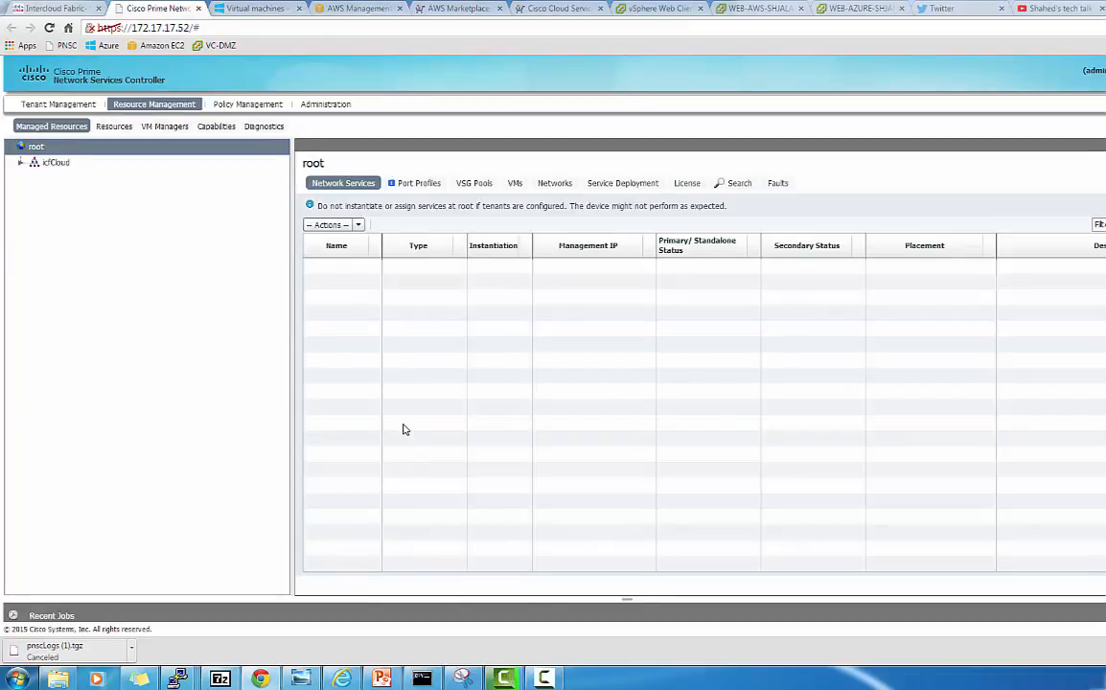
double_click(32, 165)
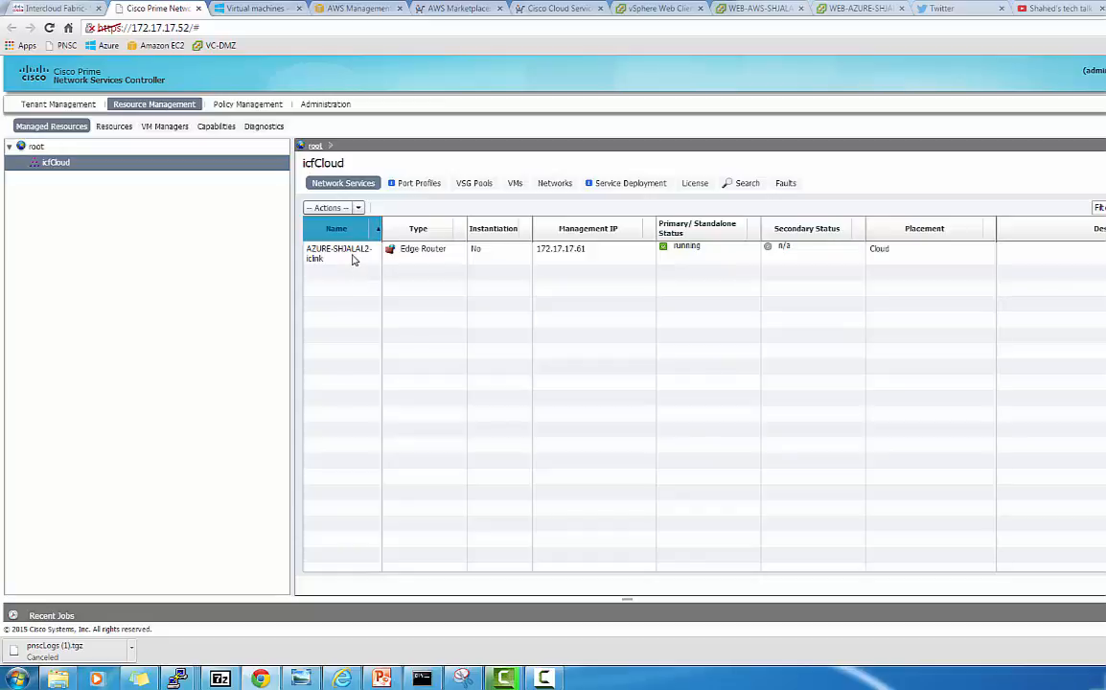
left_click(352, 259)
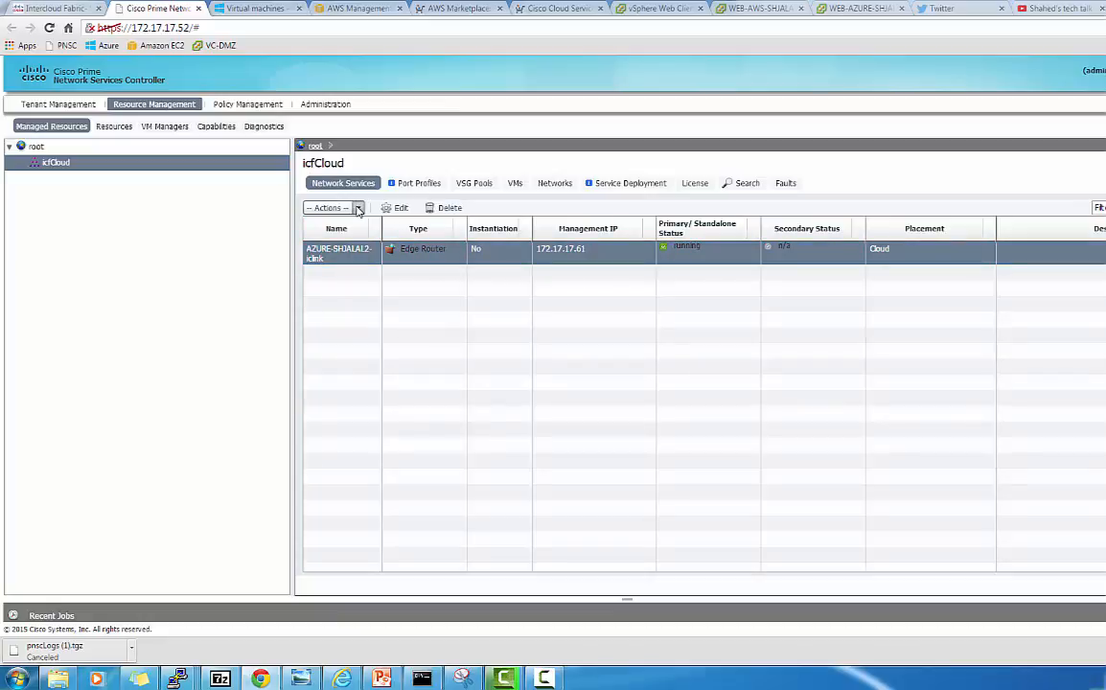
left_click(357, 207)
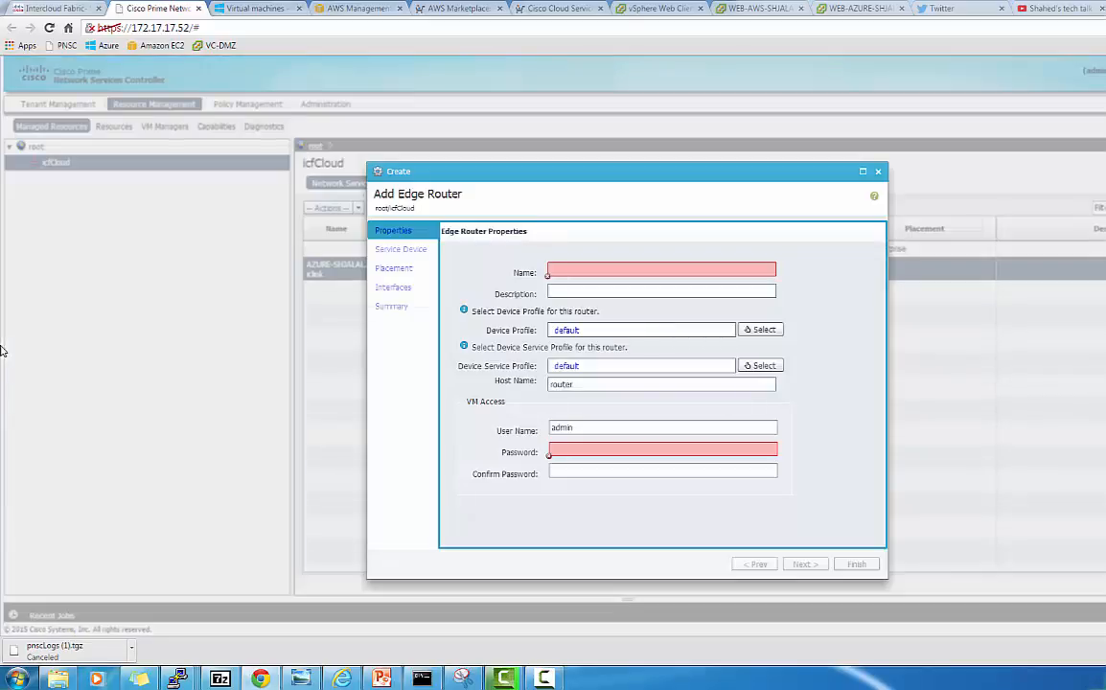
Name the new edge router AWS-SHJALAL-CSR1 and set the same host name
left_click(574, 270)
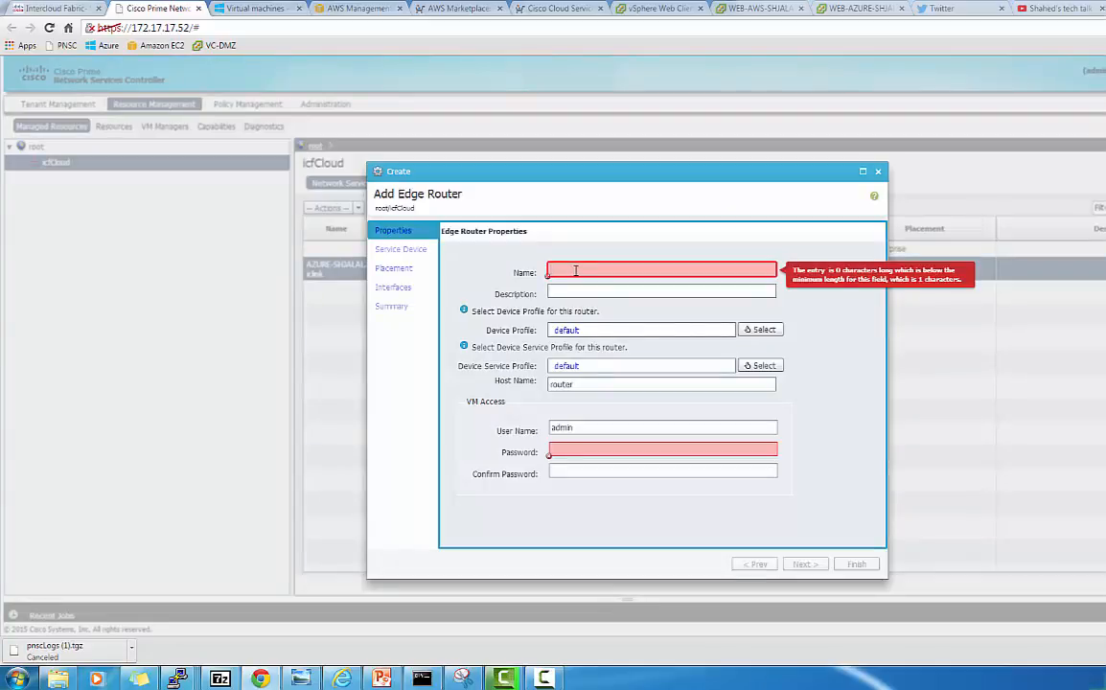
type("AWS")
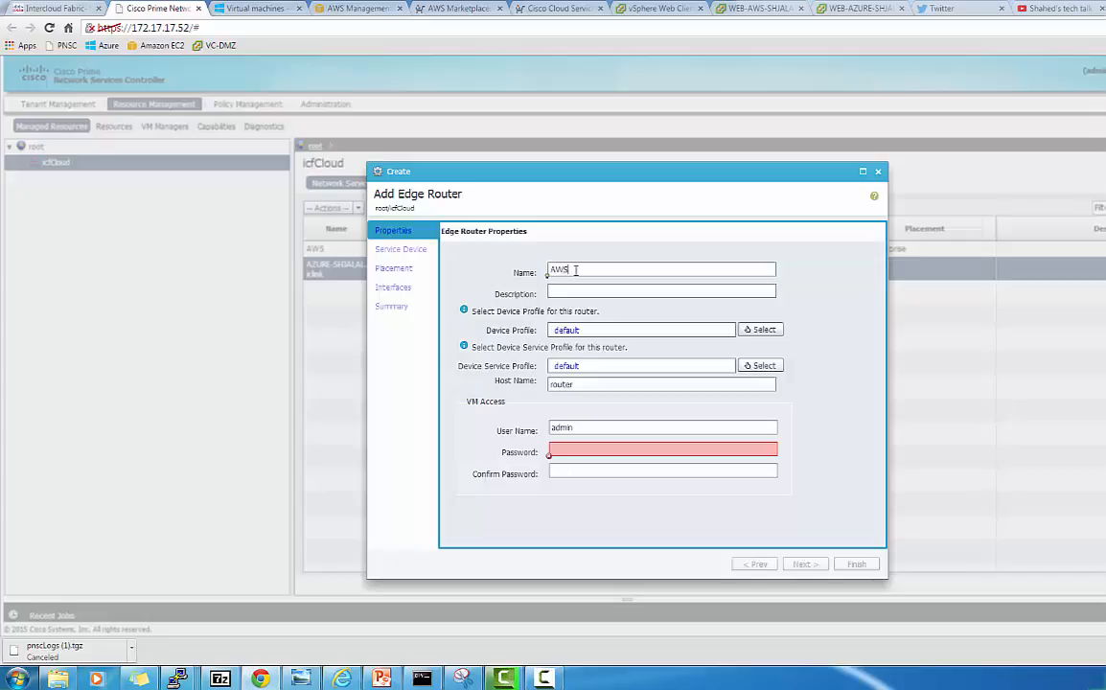
type("-SHJALAL-CSR1")
left_click_drag(619, 271, 548, 268)
key("ctrl+c")
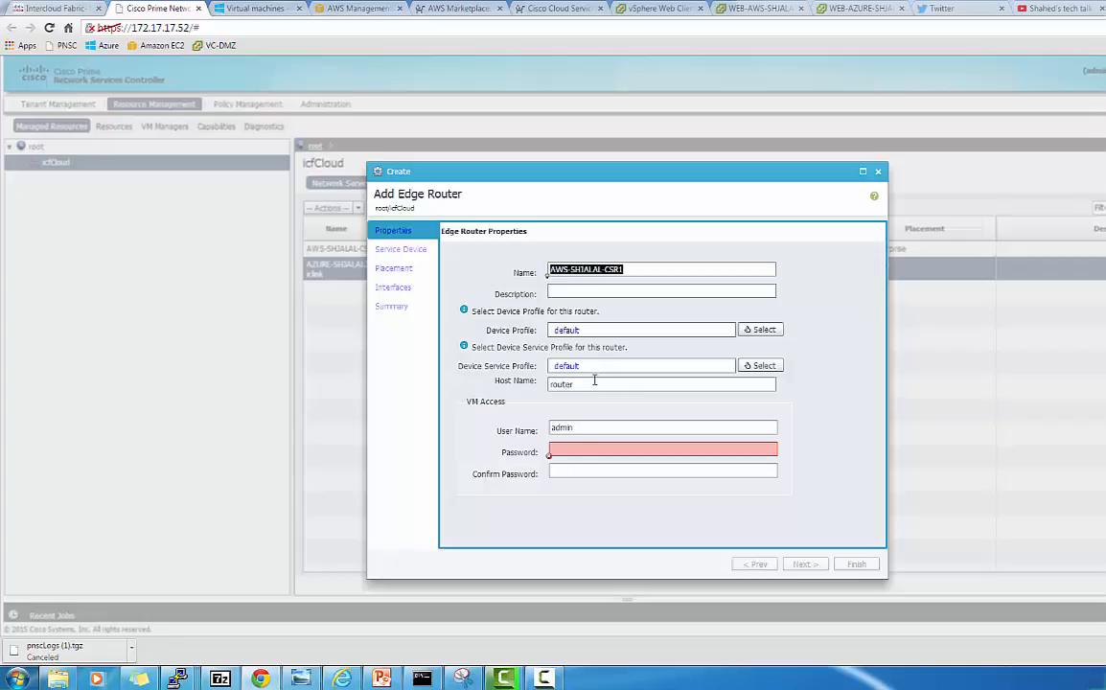
left_click_drag(594, 381, 546, 384)
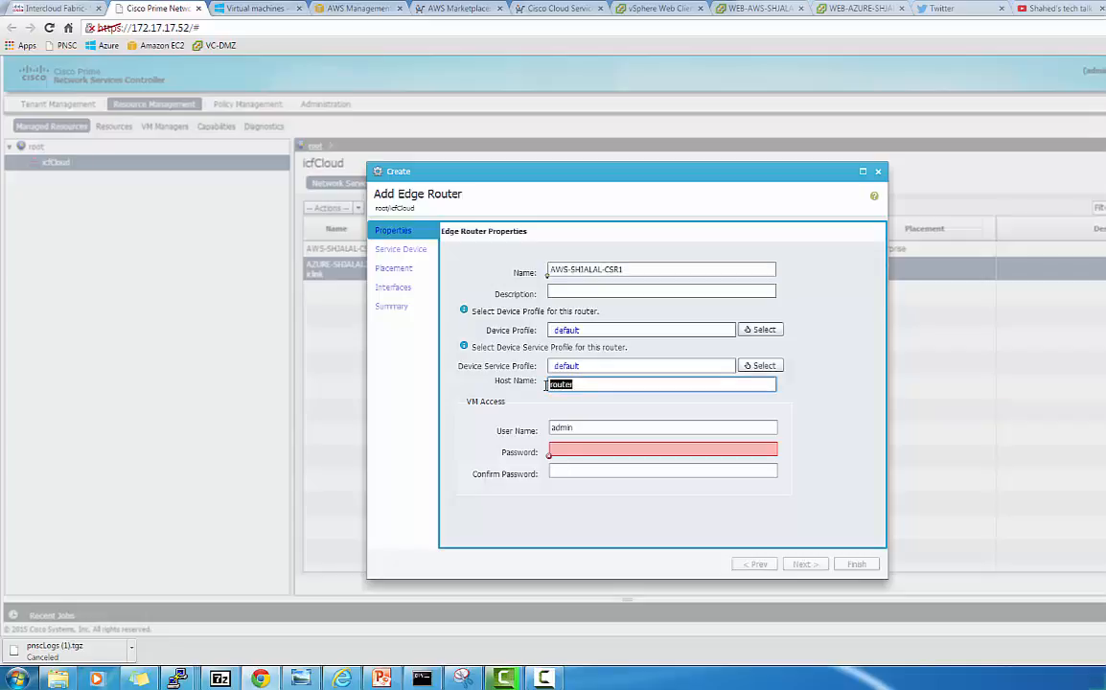
key("ctrl+v")
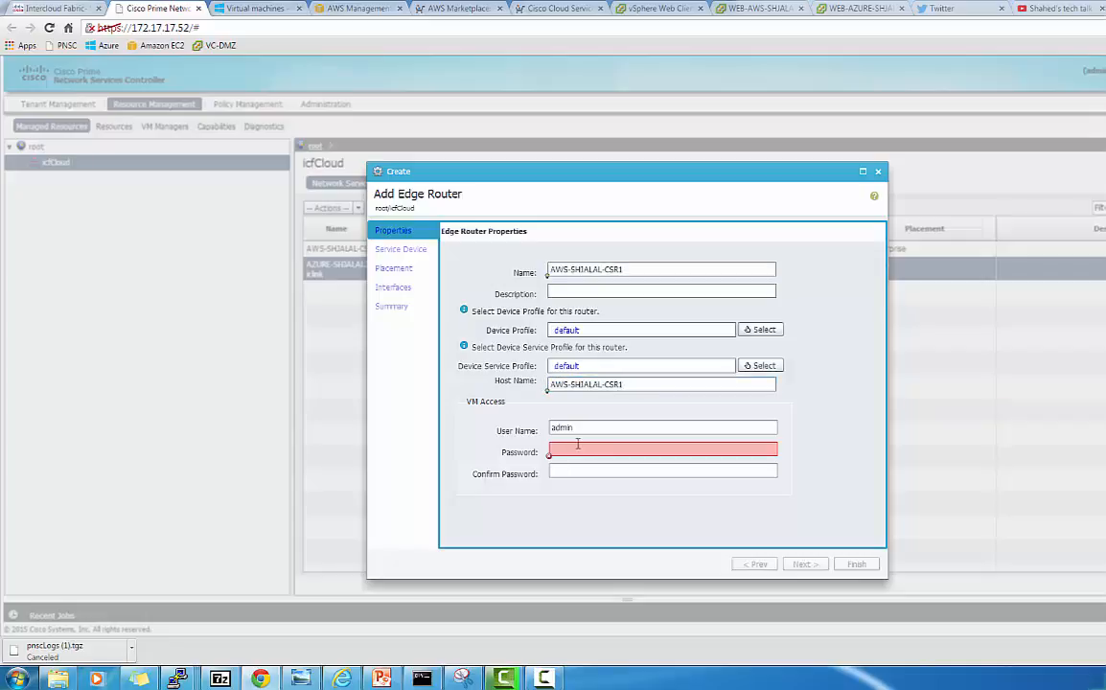
Enter the router's access password and its confirmation
left_click(577, 444)
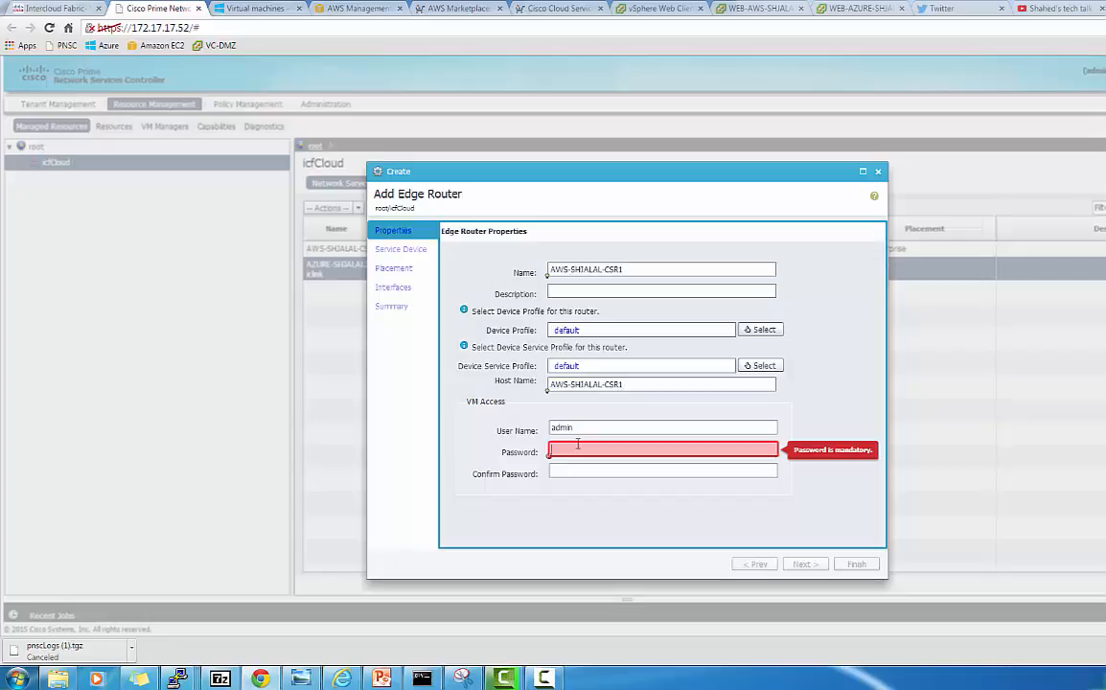
type("*")
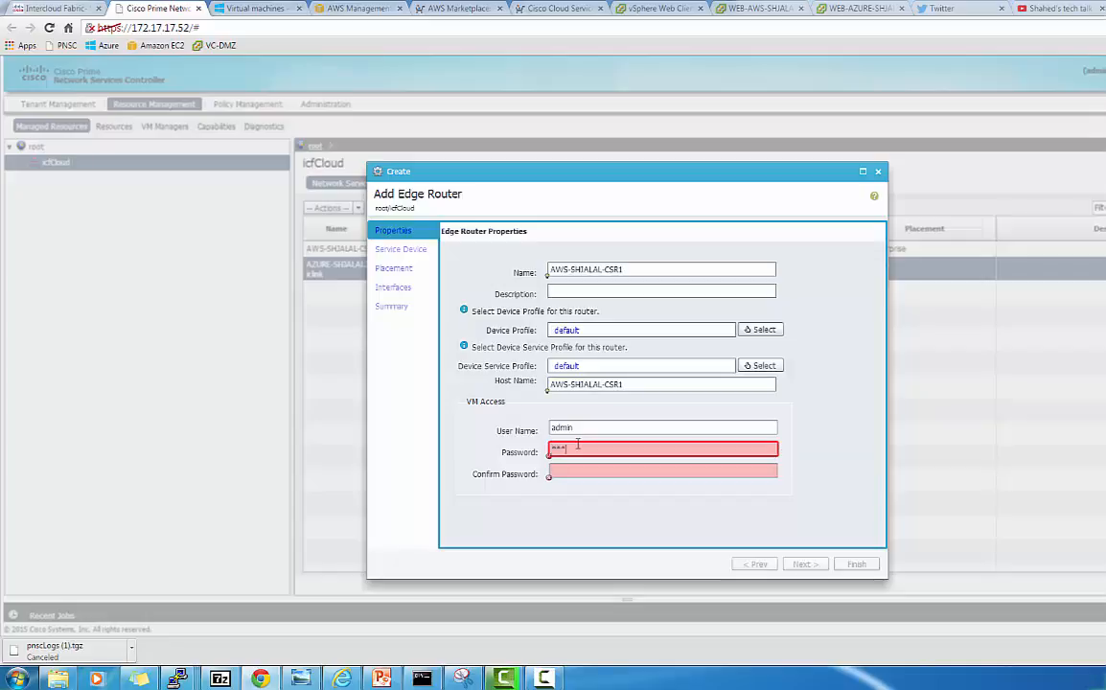
type("****")
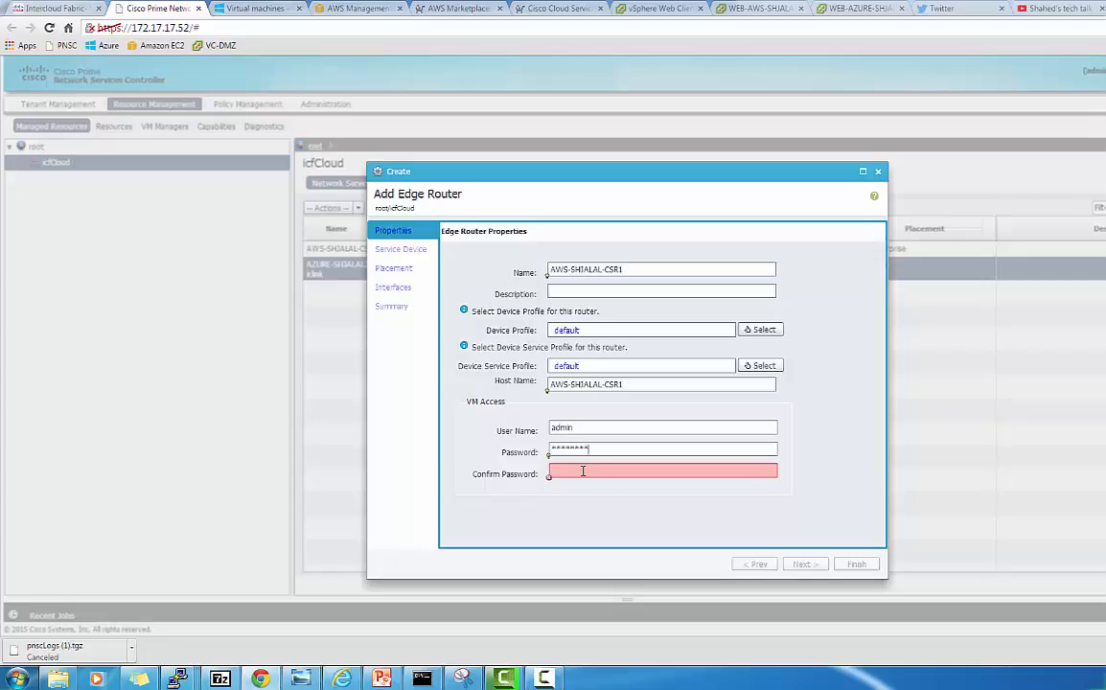
left_click(583, 470)
type("*")
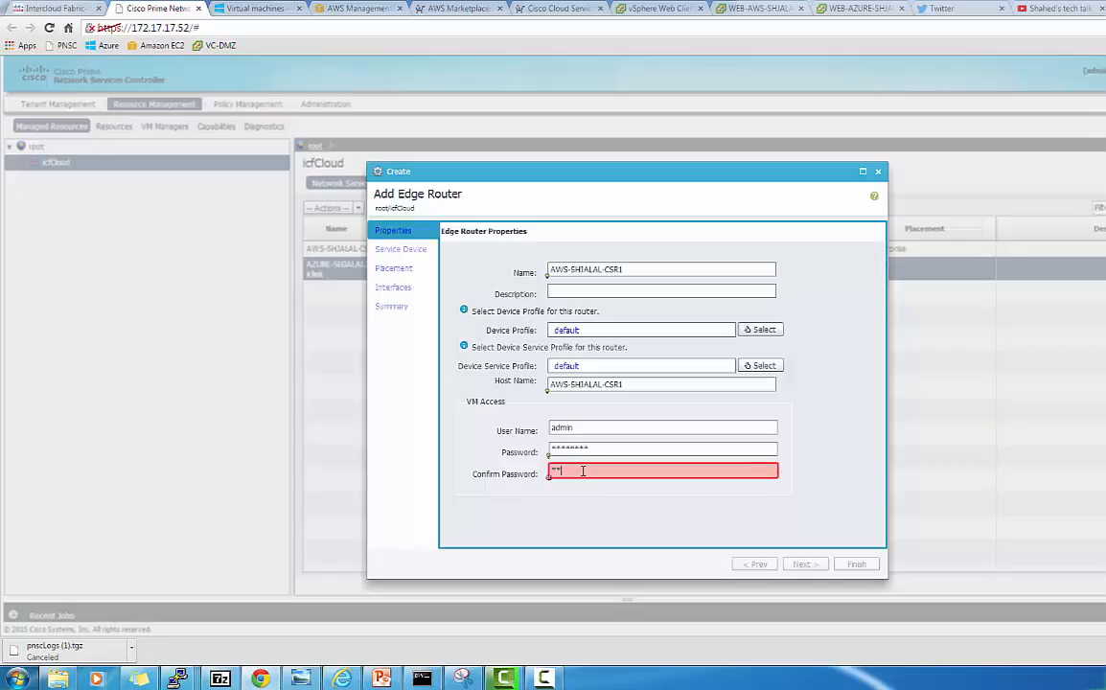
type("*******")
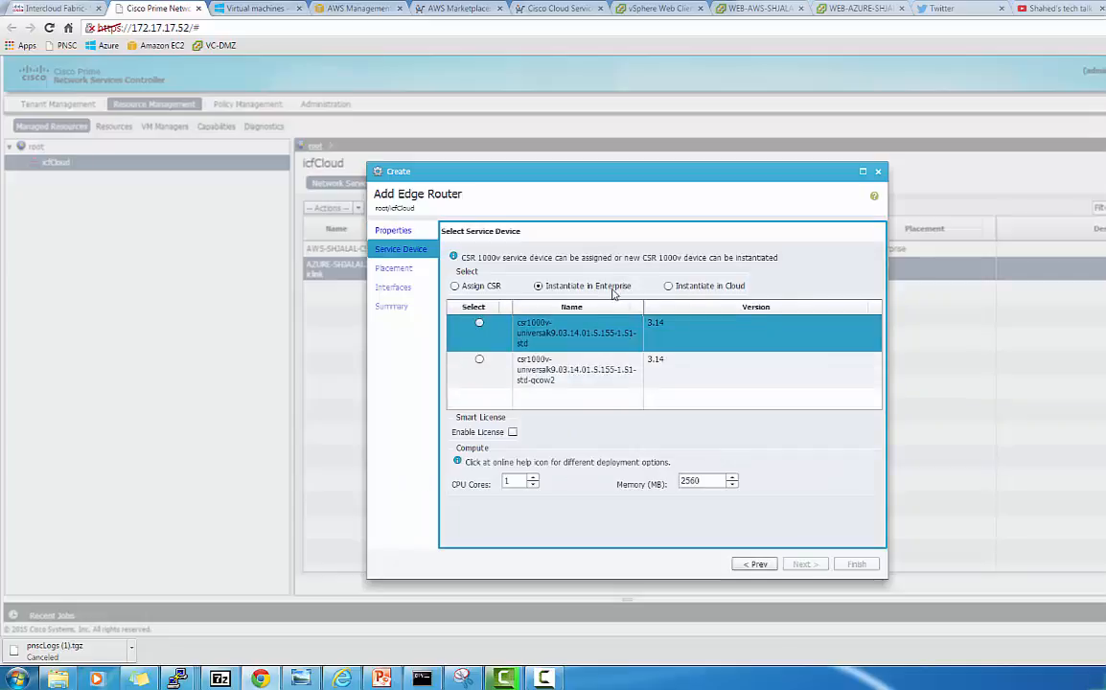
Instantiate the router from the 03.14.01.S AMI image in the Amazon icfCloud
left_click(667, 287)
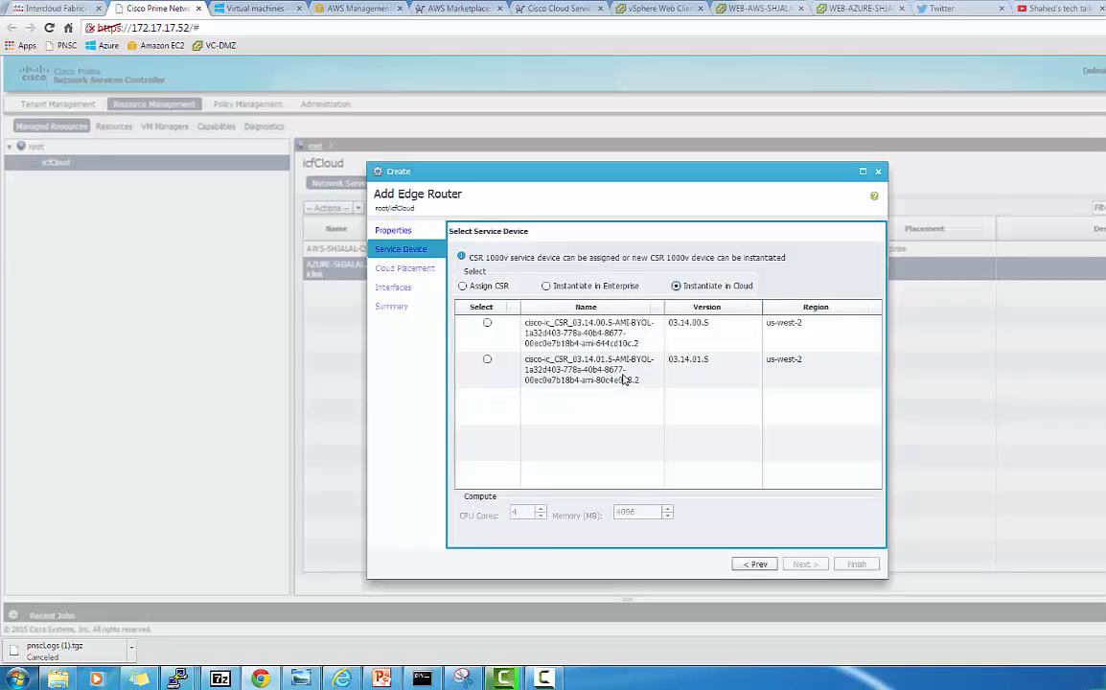
left_click(487, 360)
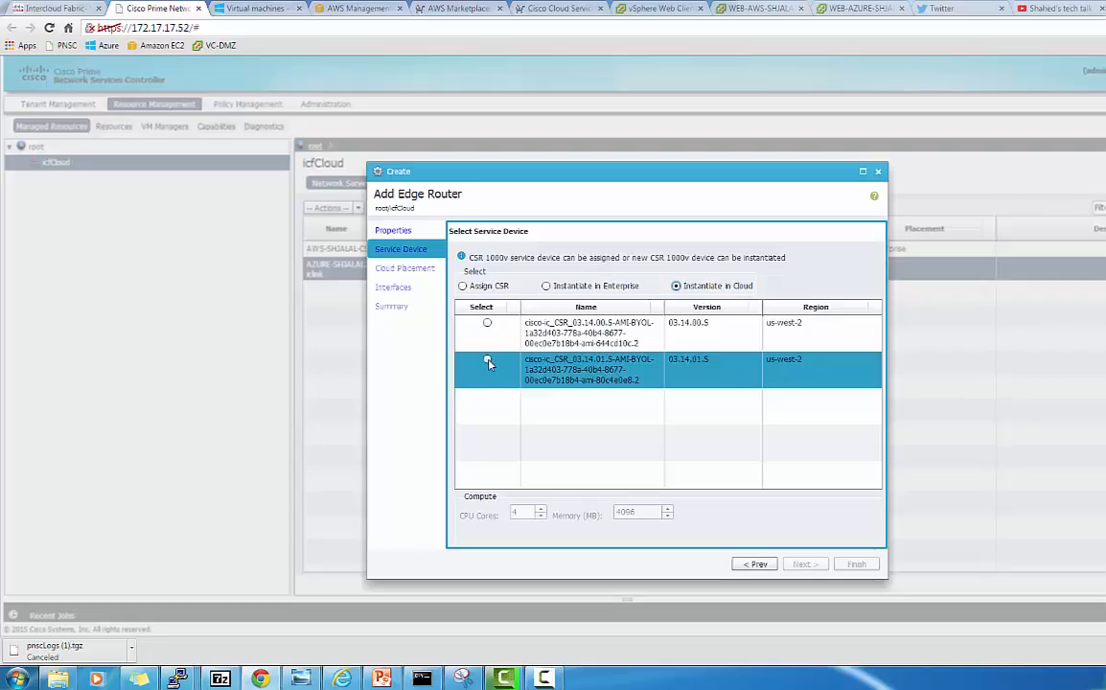
left_click(795, 565)
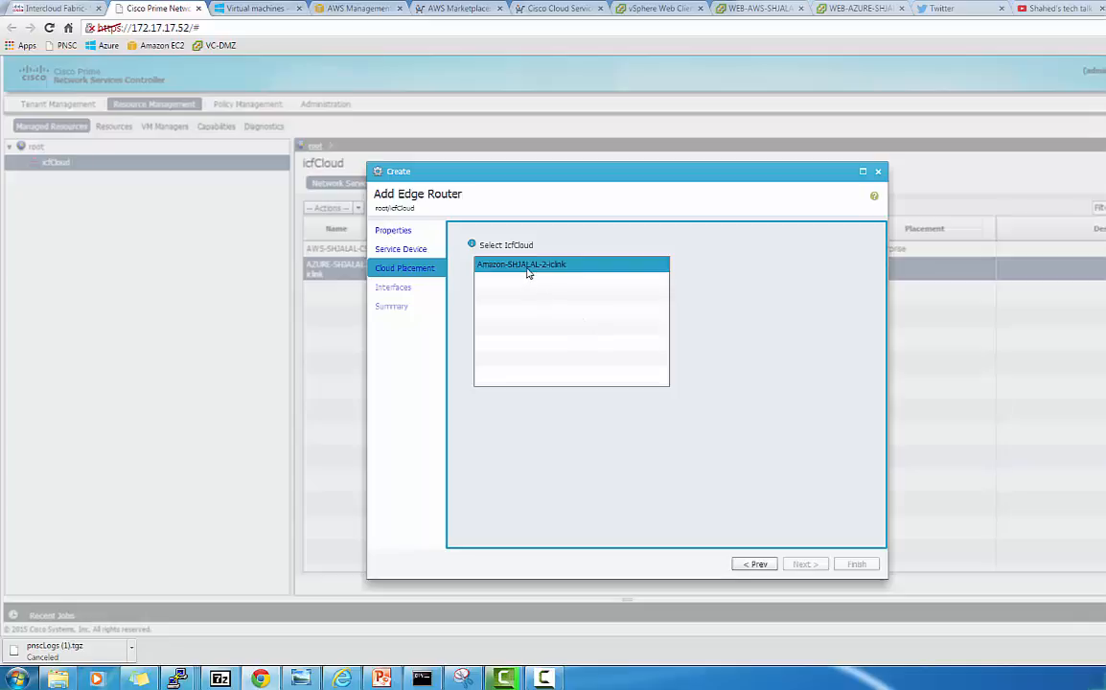
left_click(526, 272)
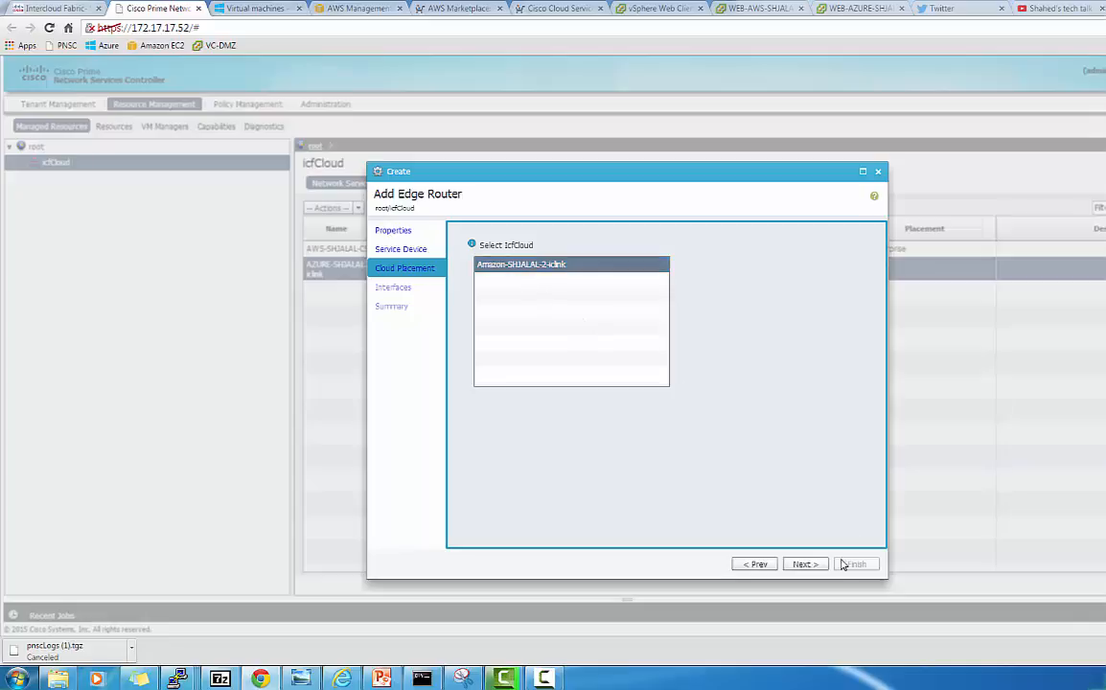
left_click(803, 564)
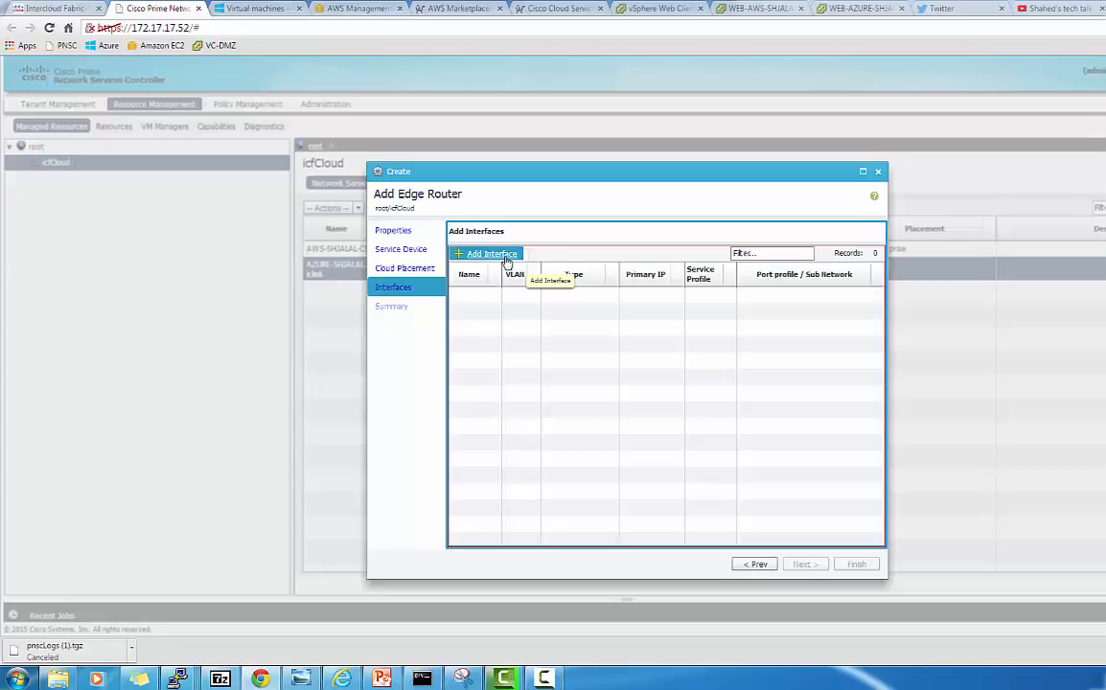
Add a new management interface named Mgmt and make it tagged
left_click(505, 261)
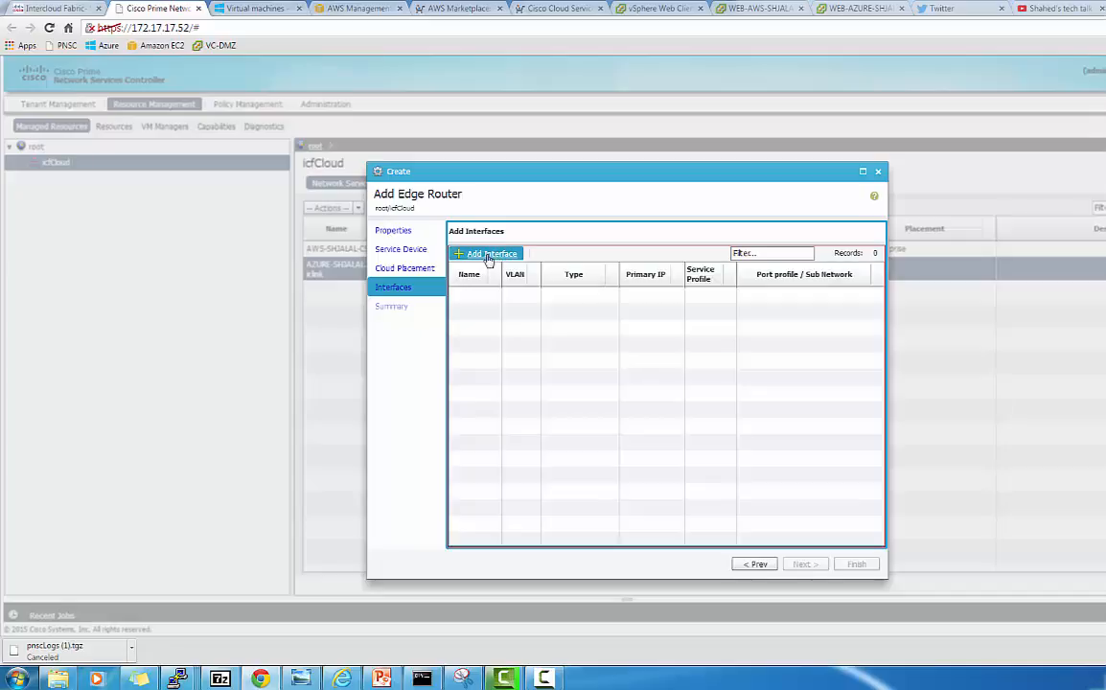
left_click(488, 259)
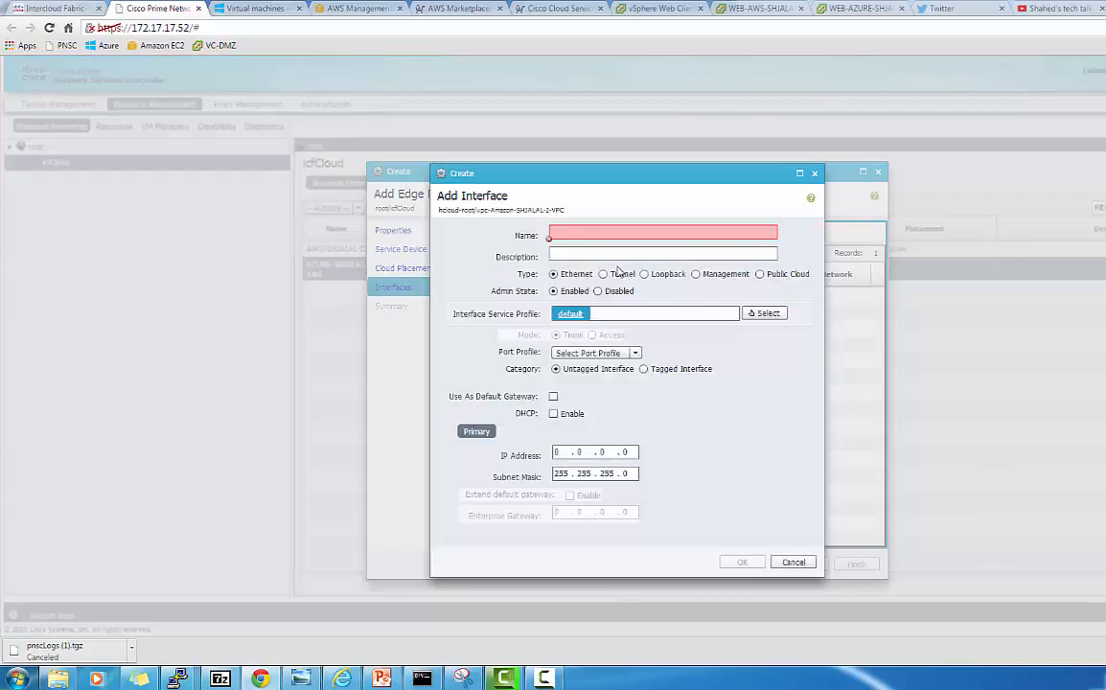
left_click(694, 274)
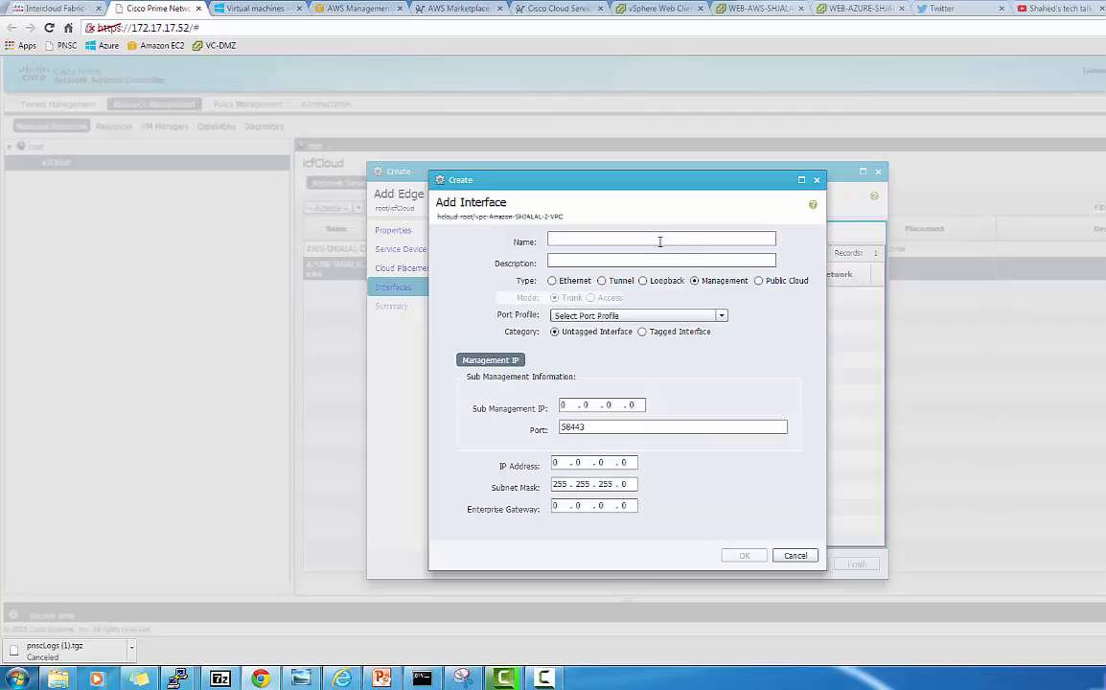
left_click(639, 238)
type("Mgmt")
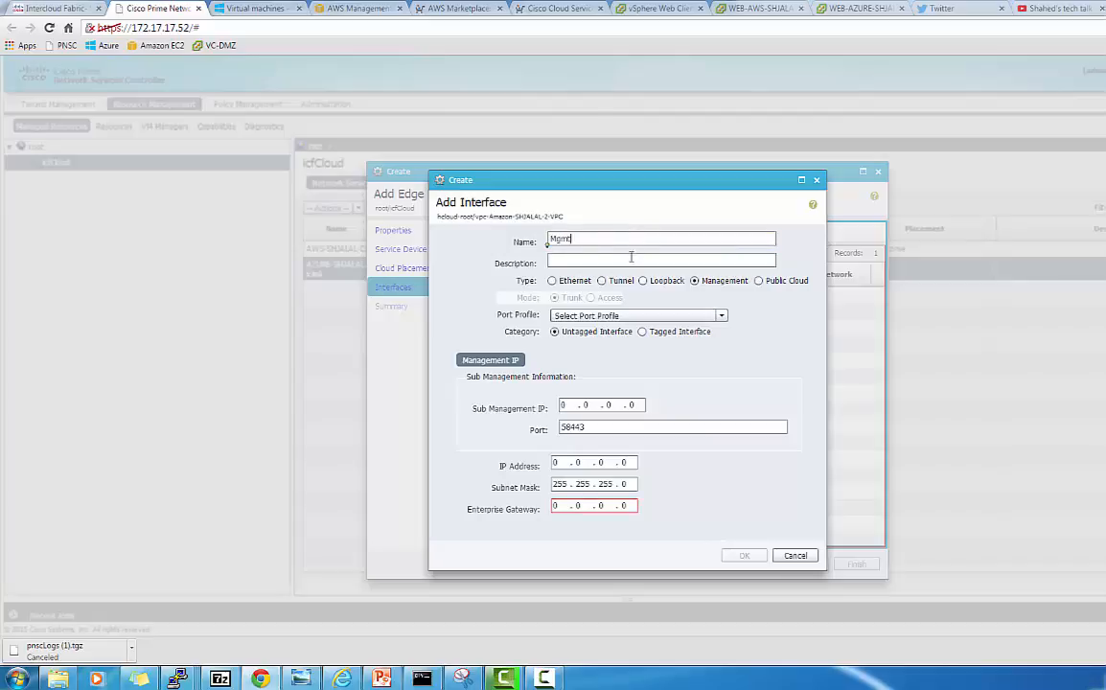
left_click(622, 315)
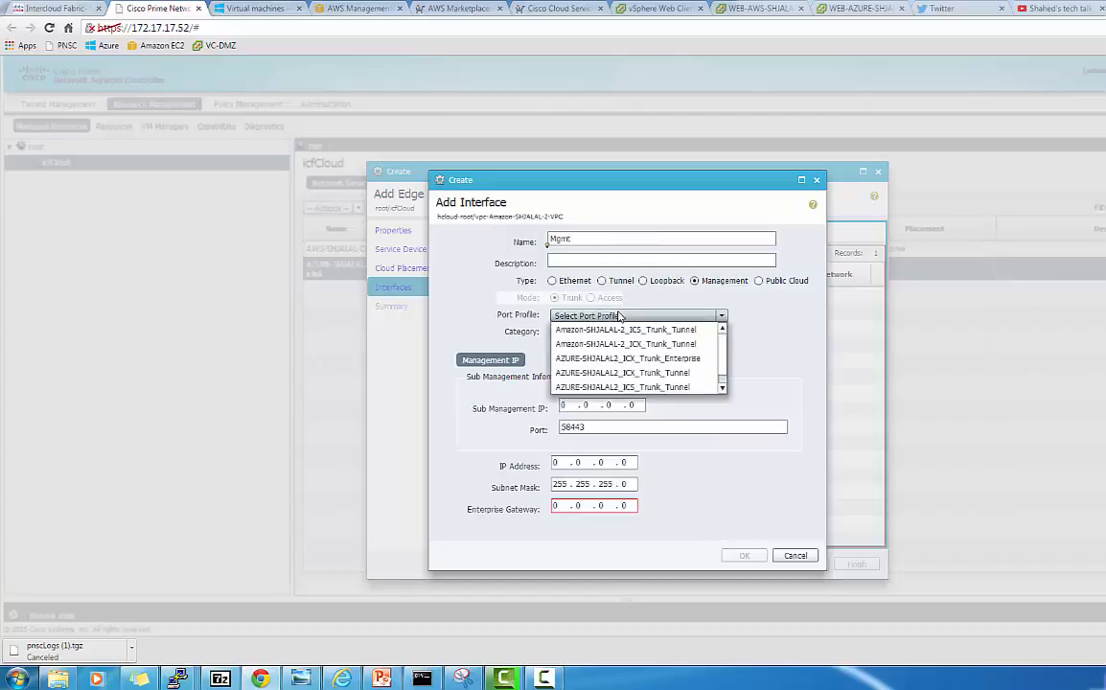
left_click(758, 321)
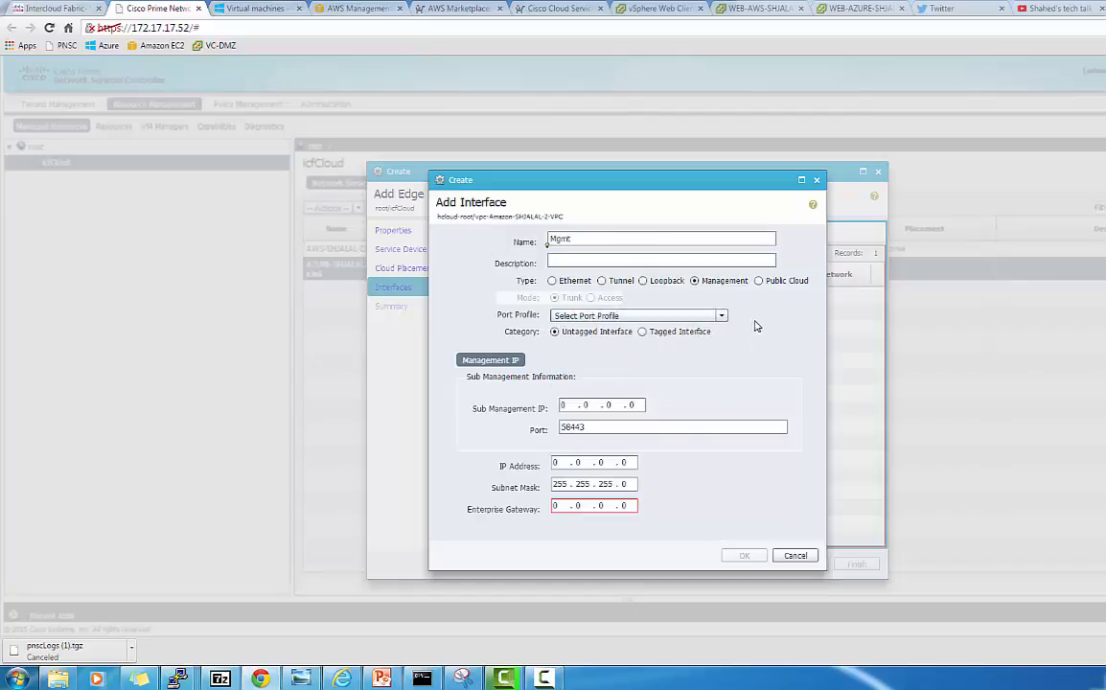
left_click(642, 332)
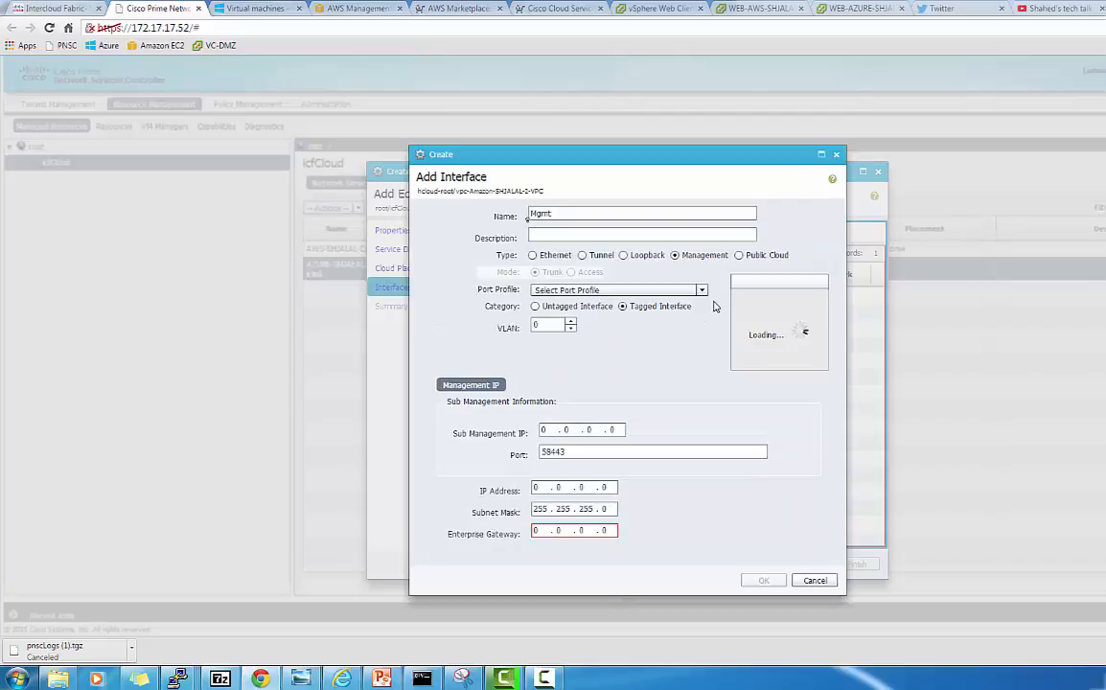
Assign the Amazon-SHJALAL-2_ICS_Trunk_Tunnel port profile, 17–17 VLAN range, and VLAN 17
left_click(702, 292)
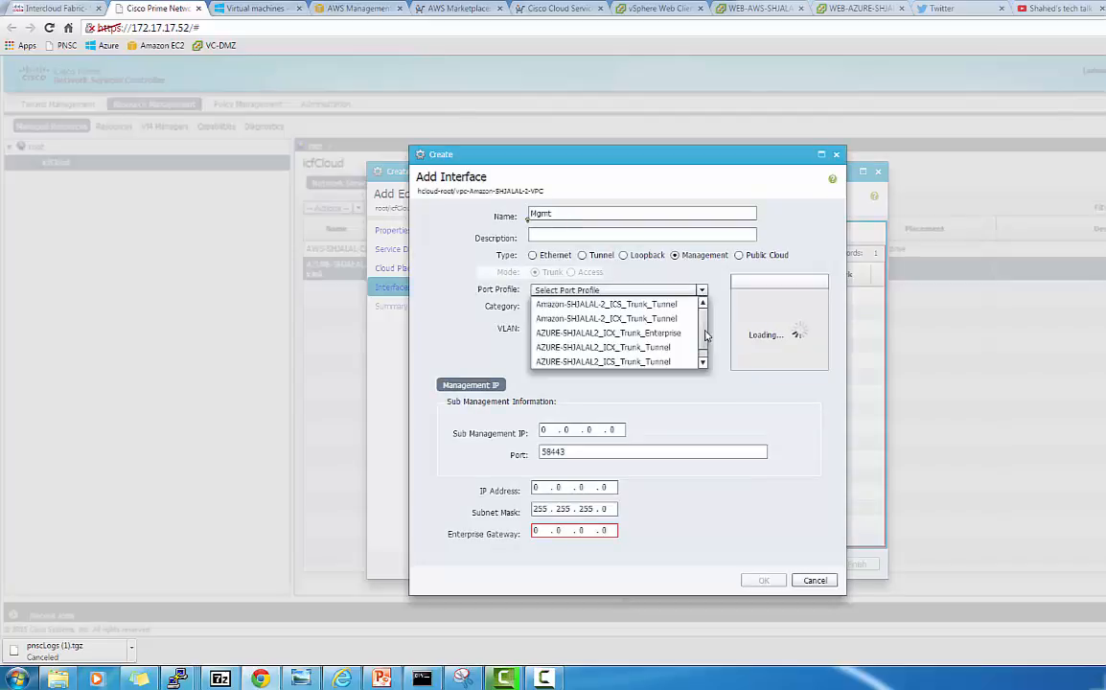
left_click_drag(705, 335, 705, 351)
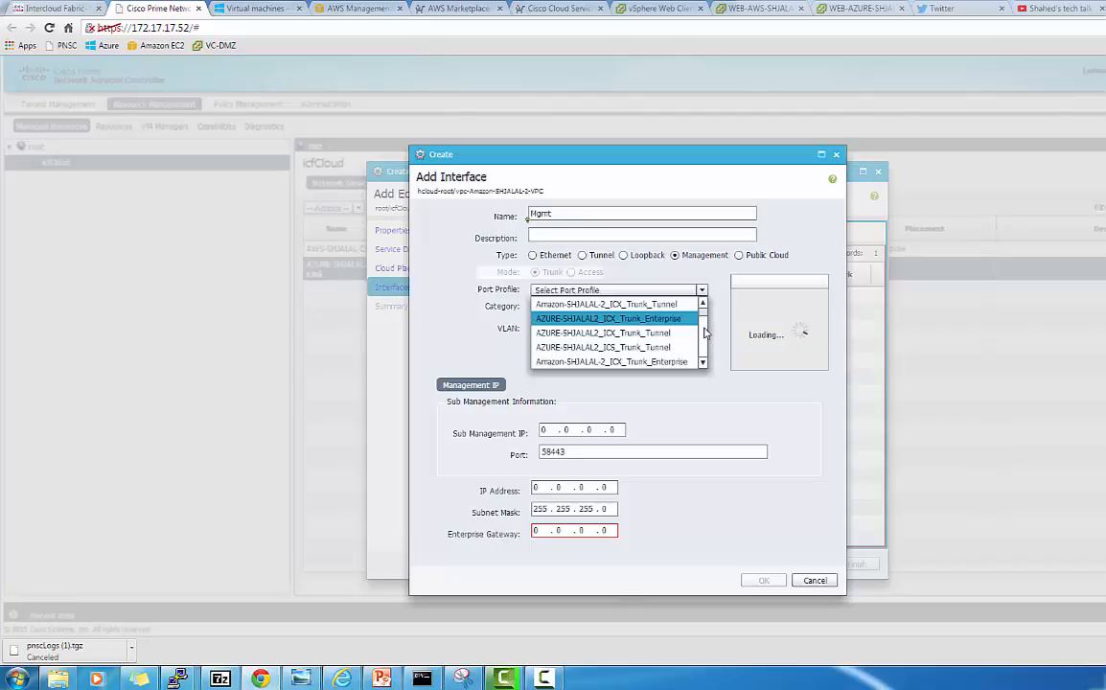
scroll(706, 326, "up", 1)
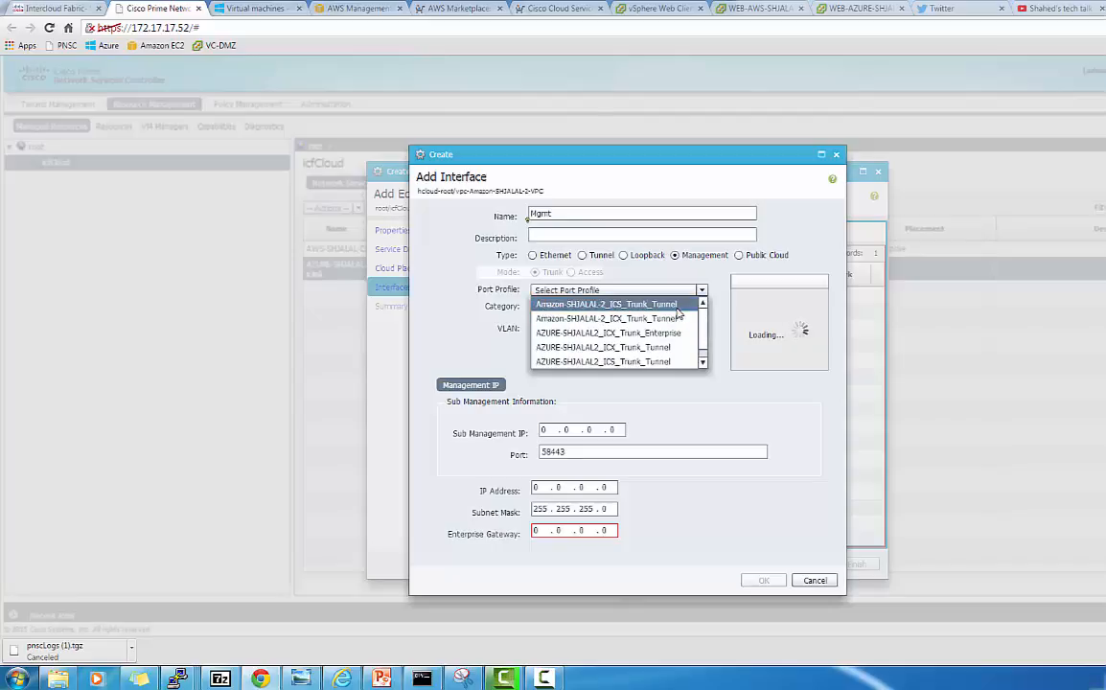
left_click(676, 305)
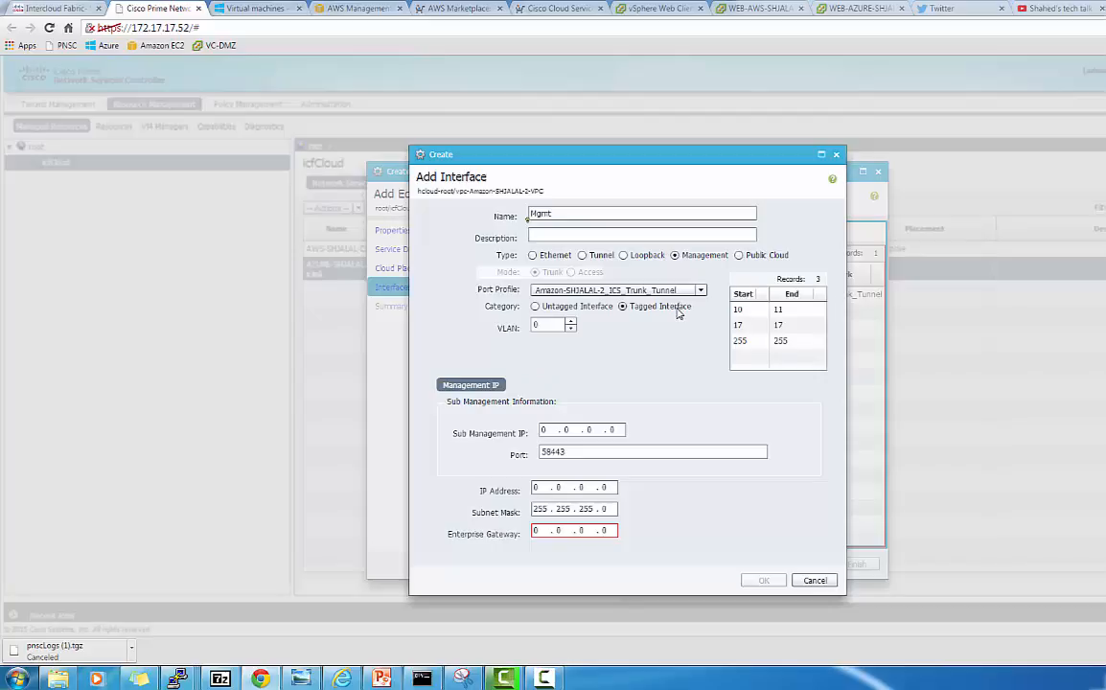
left_click(763, 329)
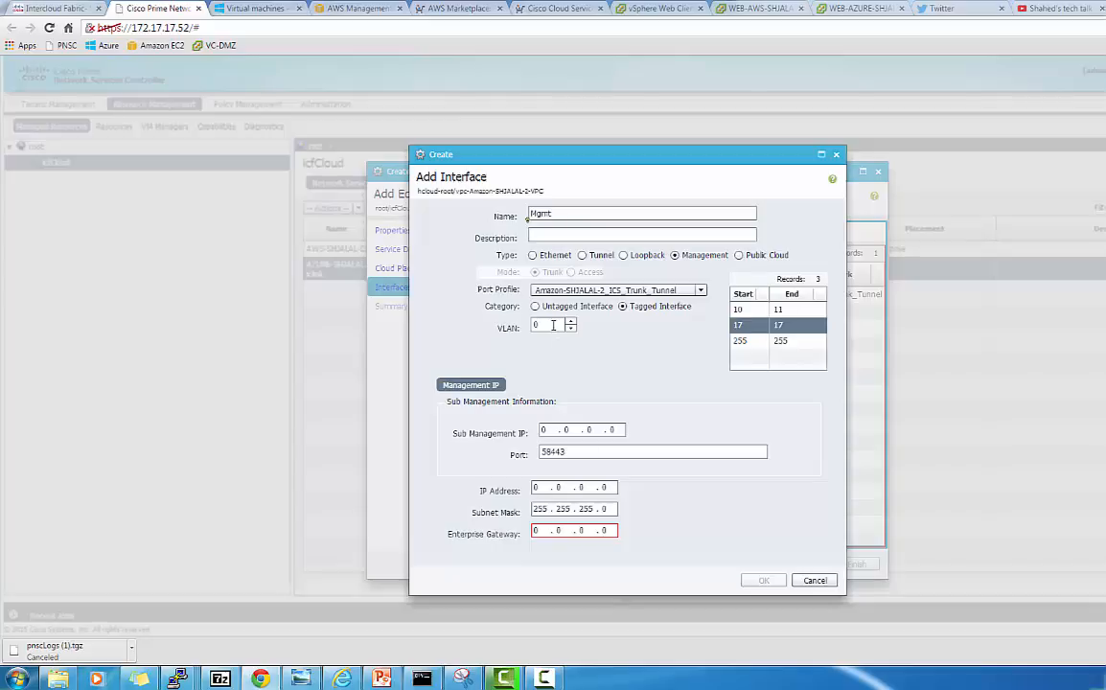
left_click(542, 679)
left_click(429, 504)
left_click_drag(539, 325, 524, 325)
type("17")
Set sub-management IP 172.17.17.71 and interface IP 172.17.17.70
left_click(543, 429)
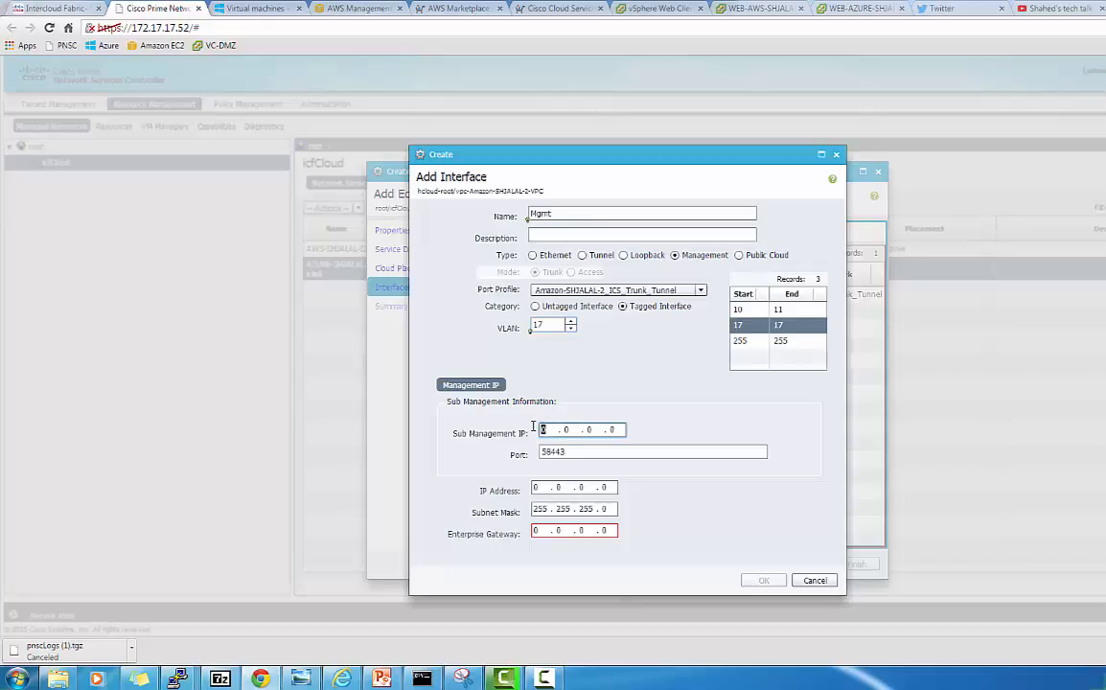
type("172 . 17 . 17 . 71")
left_click(540, 487)
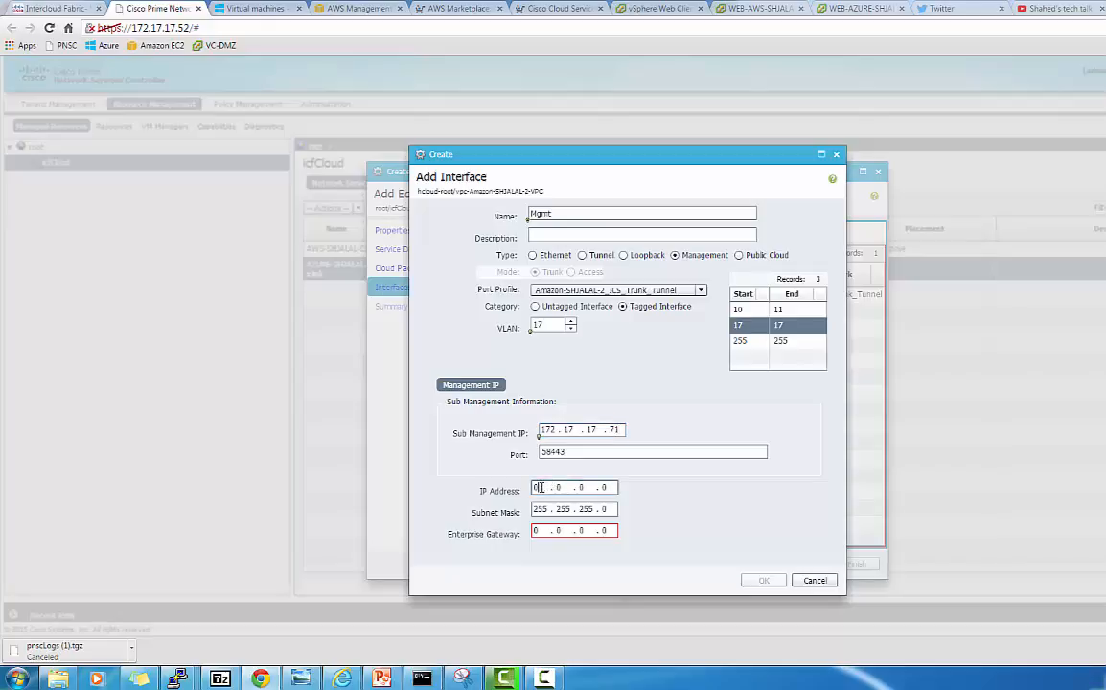
left_click_drag(541, 487, 526, 487)
type("172")
key("period")
type("17")
key("period")
type("17")
key("period")
type("70")
Set the enterprise gateway to 172.17.17.1 and save the Mgmt interface
left_click(544, 531)
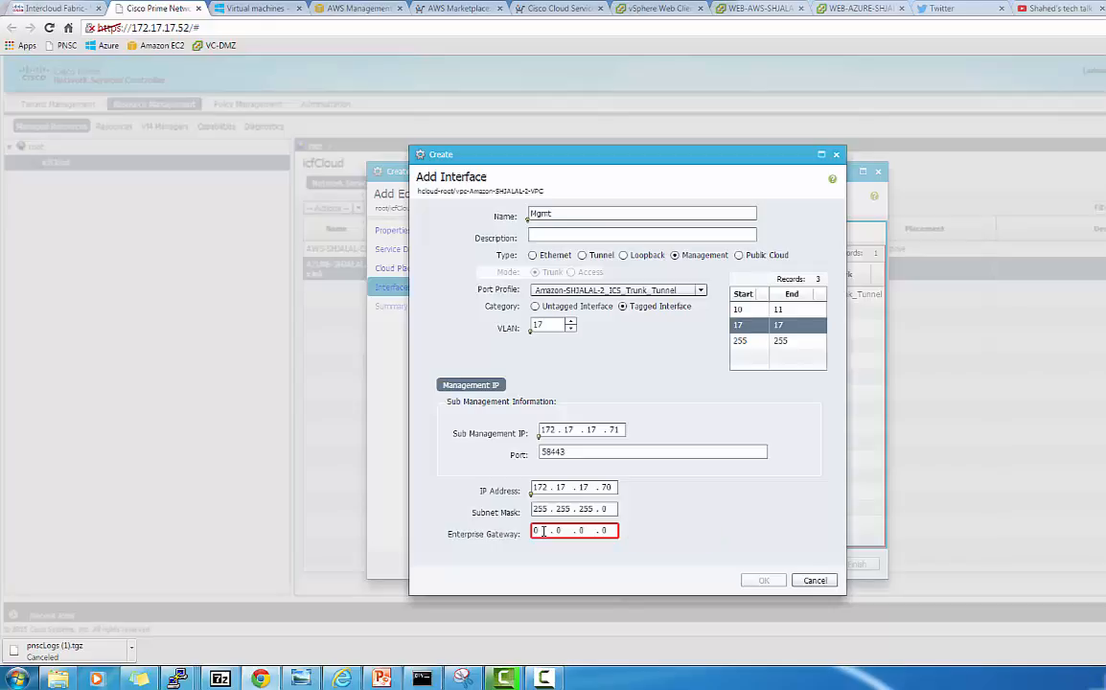
type("1")
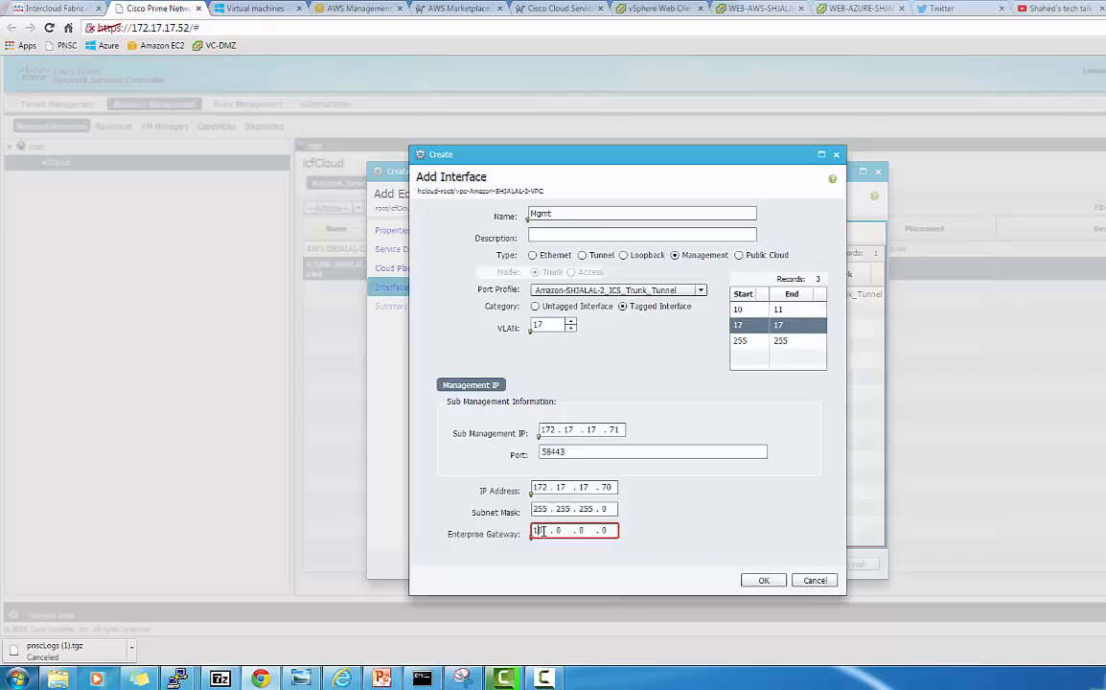
type("7")
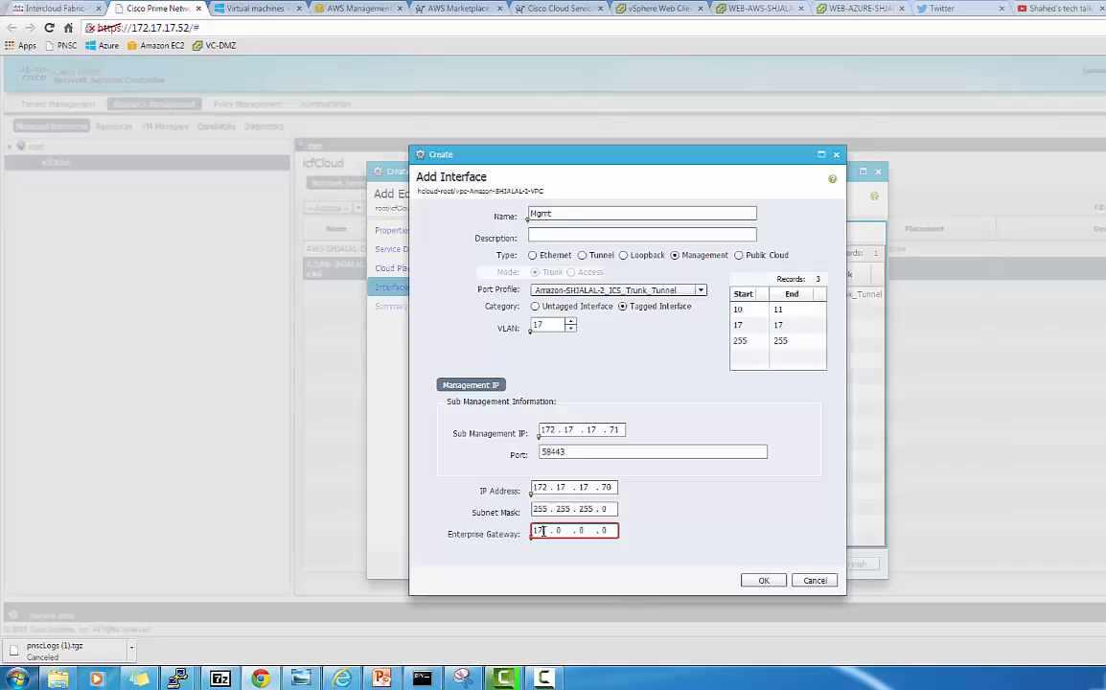
key("period")
type("17 . 17 . 1")
left_click(763, 581)
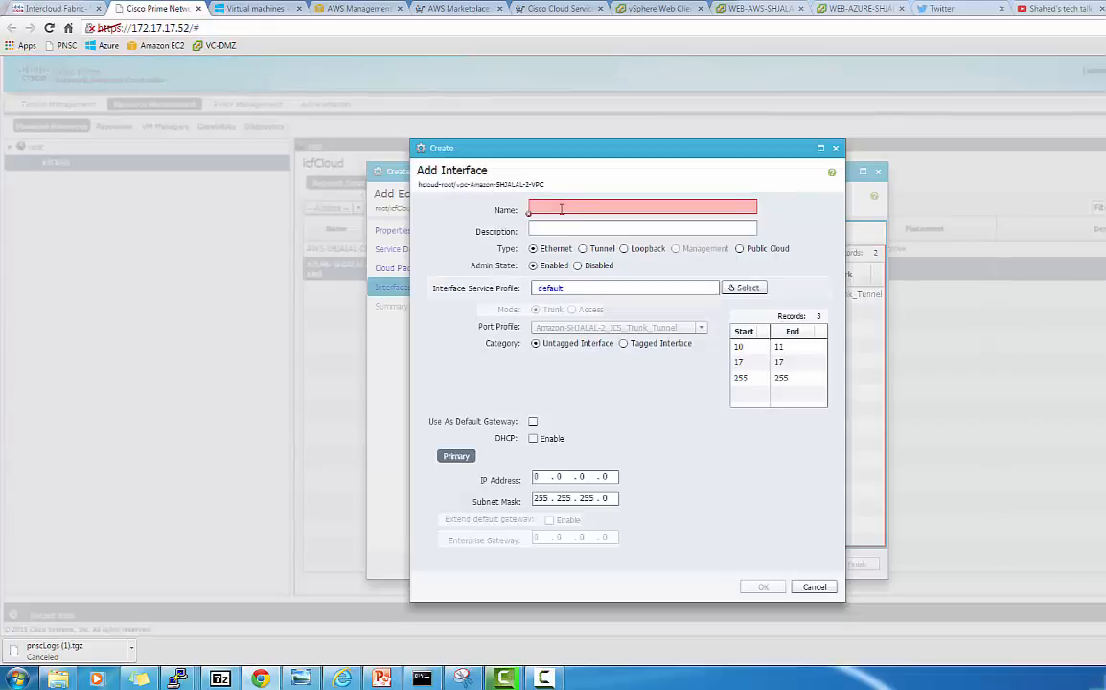
Name the interface eth0, make it tagged with the 10–11 range, VLAN 10
left_click(581, 208)
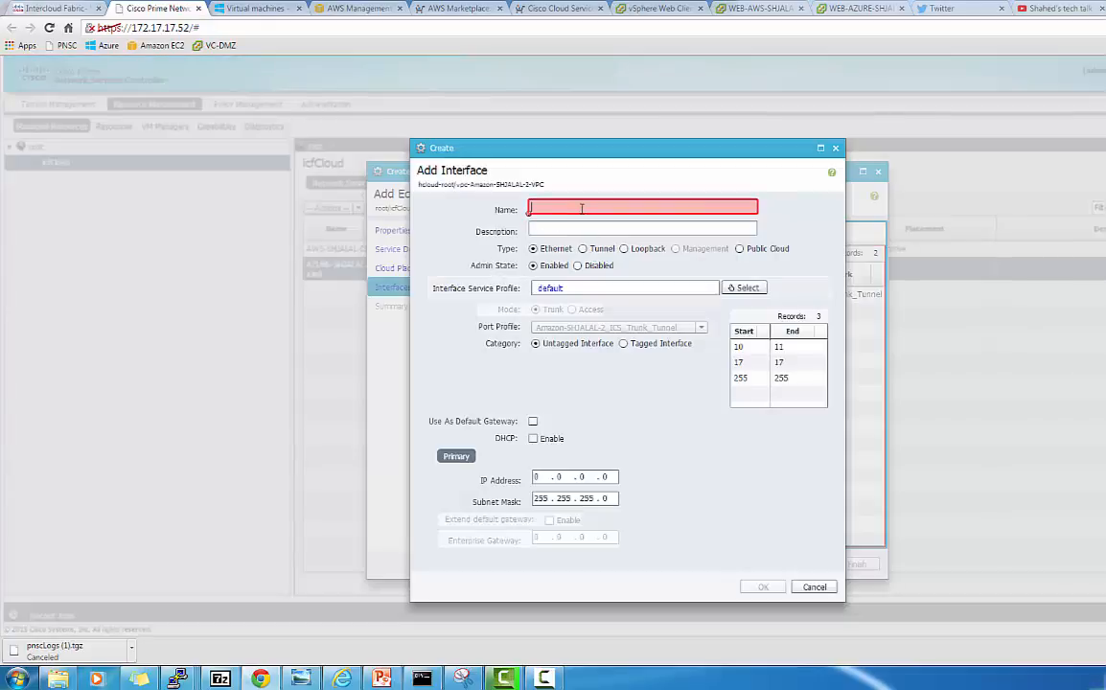
type("et")
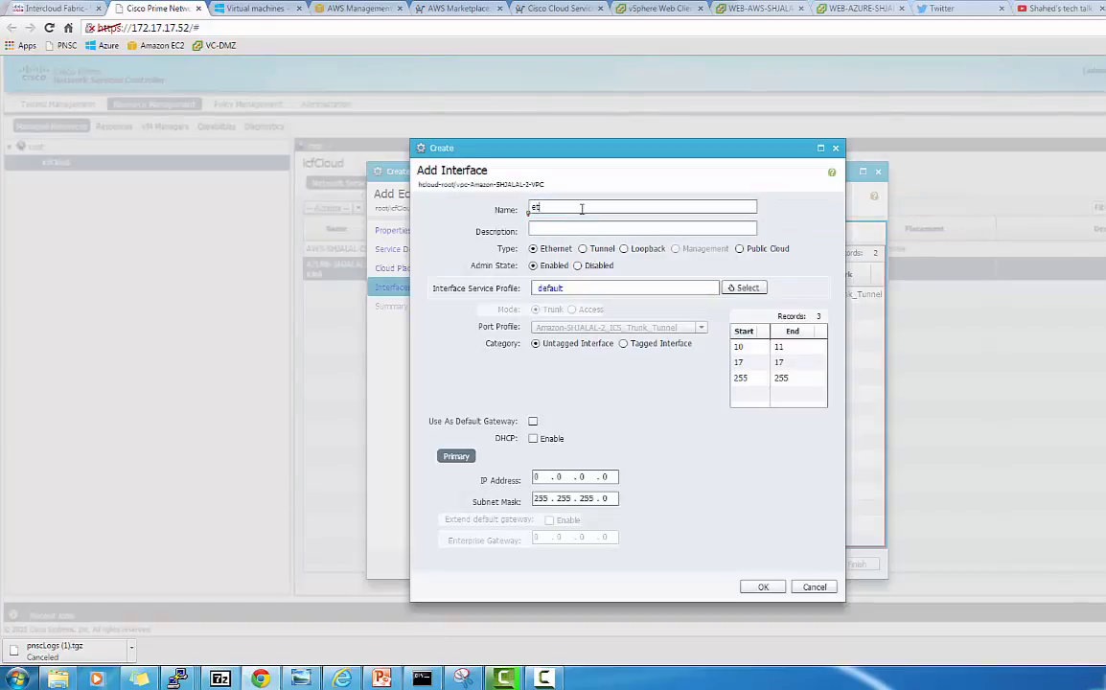
type("h0")
left_click(748, 362)
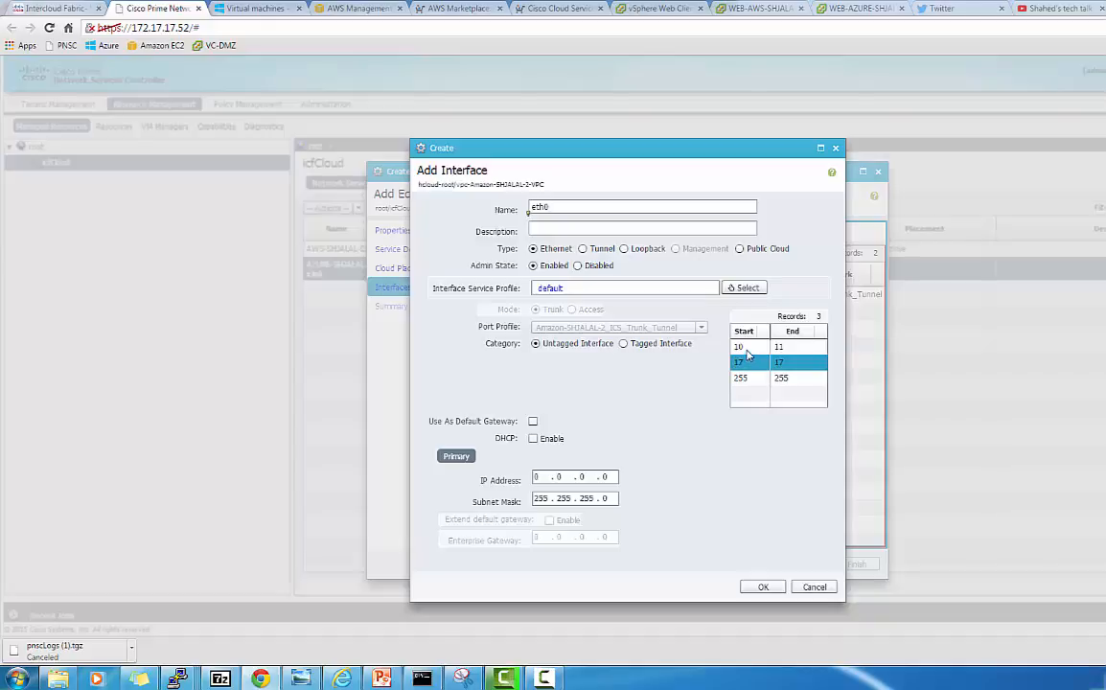
left_click(746, 348)
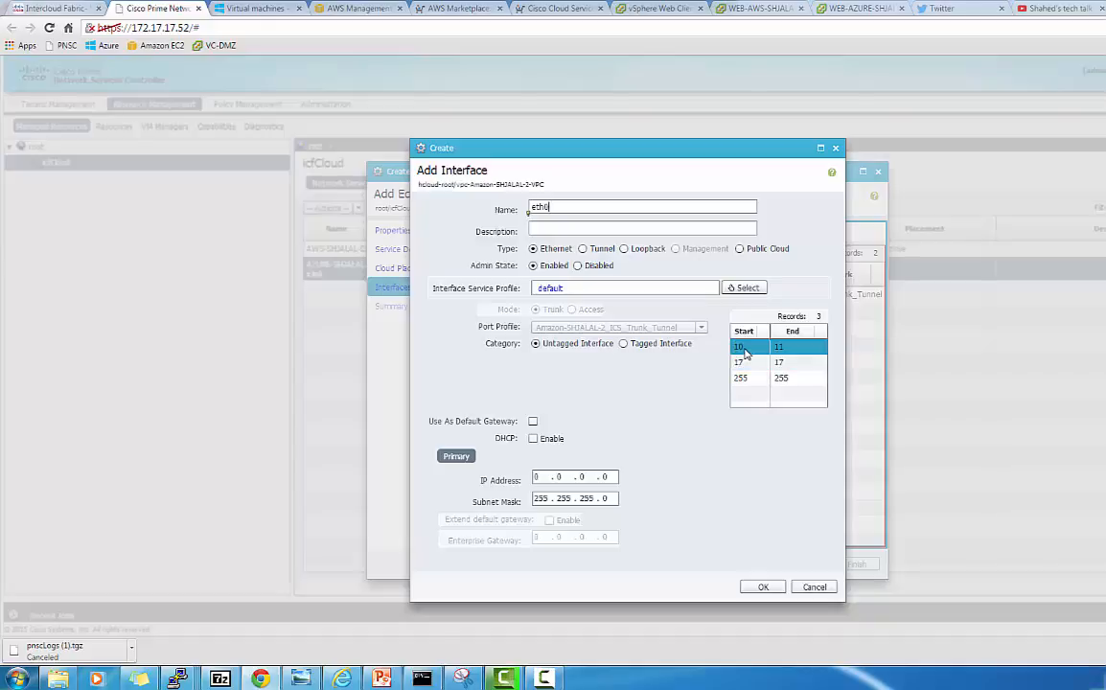
left_click(623, 344)
left_click(747, 348)
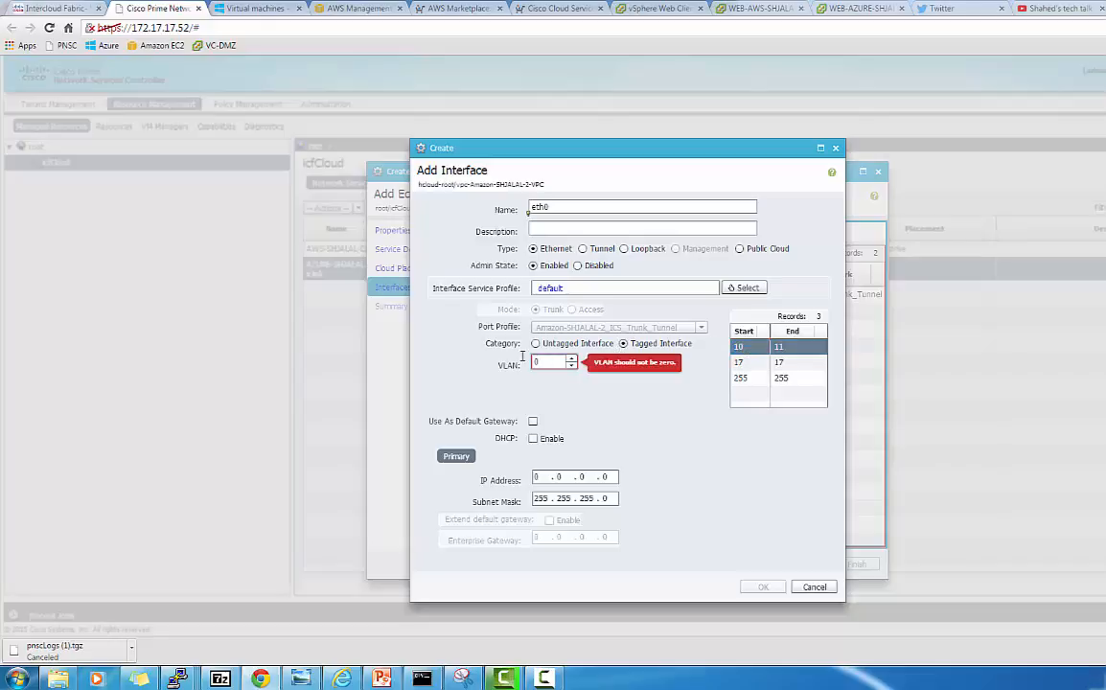
left_click_drag(542, 361, 522, 356)
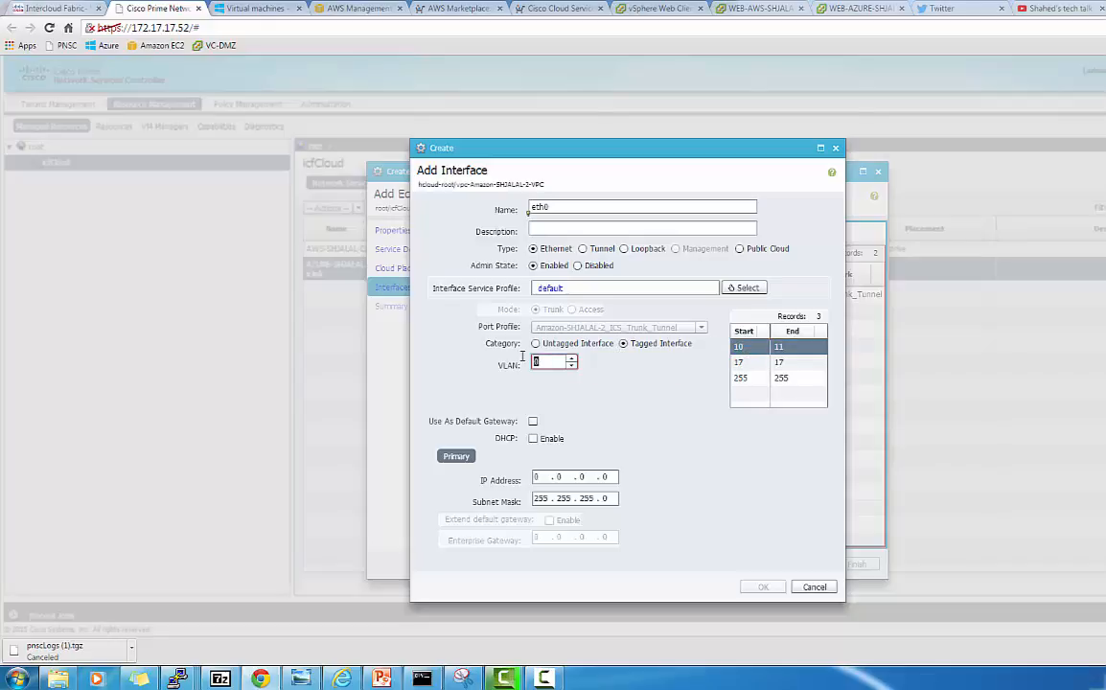
type("10")
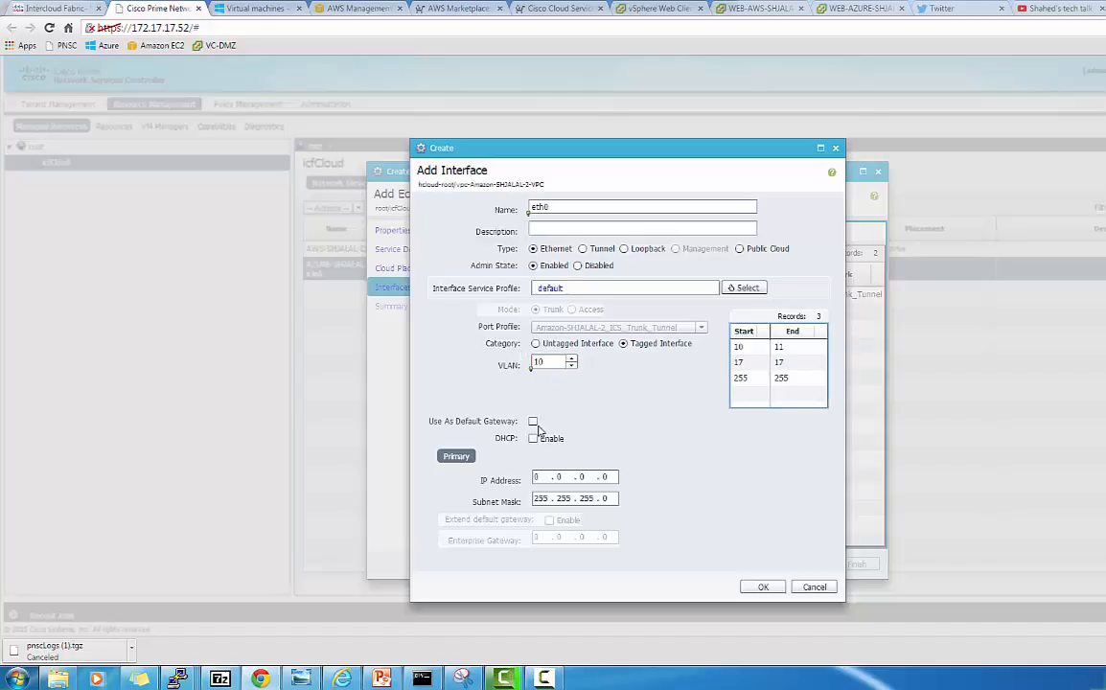
Make eth0 the default gateway at IP 10.0.10.2, extend the gateway address, and save
left_click(534, 423)
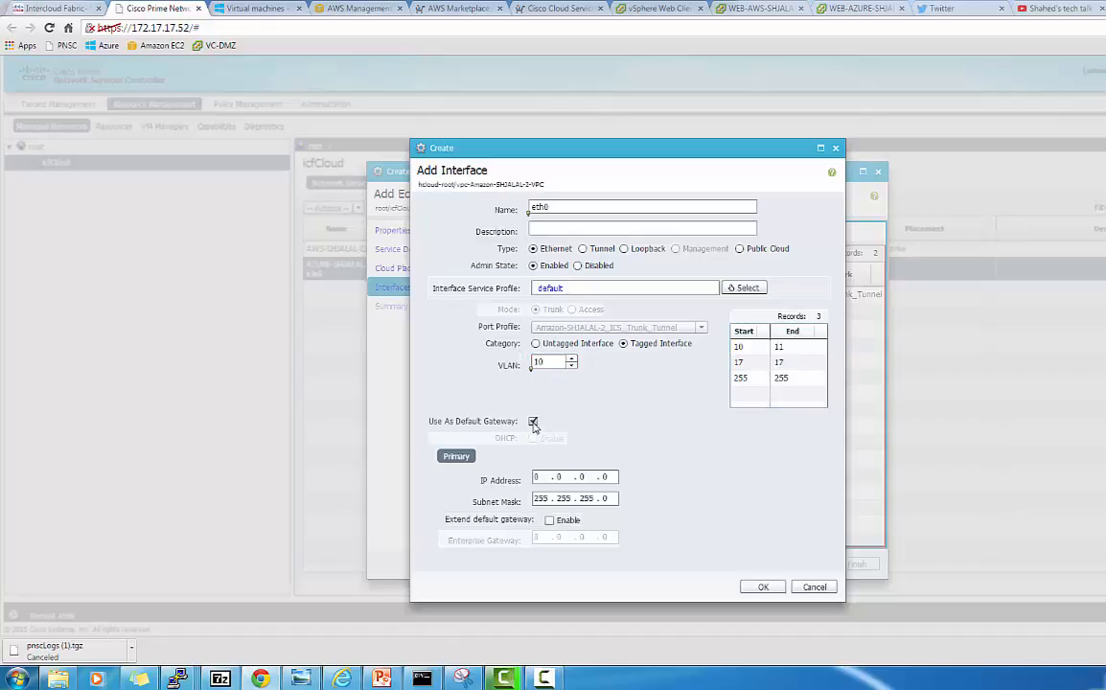
left_click(536, 477)
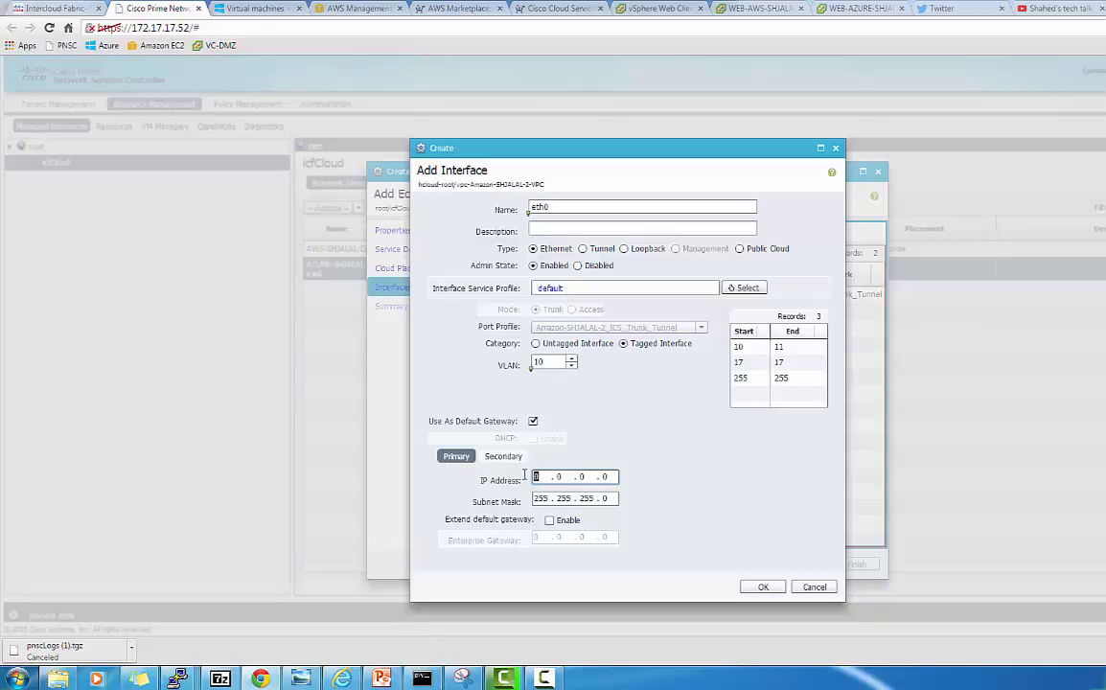
type("10 . 0 . 10 . 2")
left_click(549, 521)
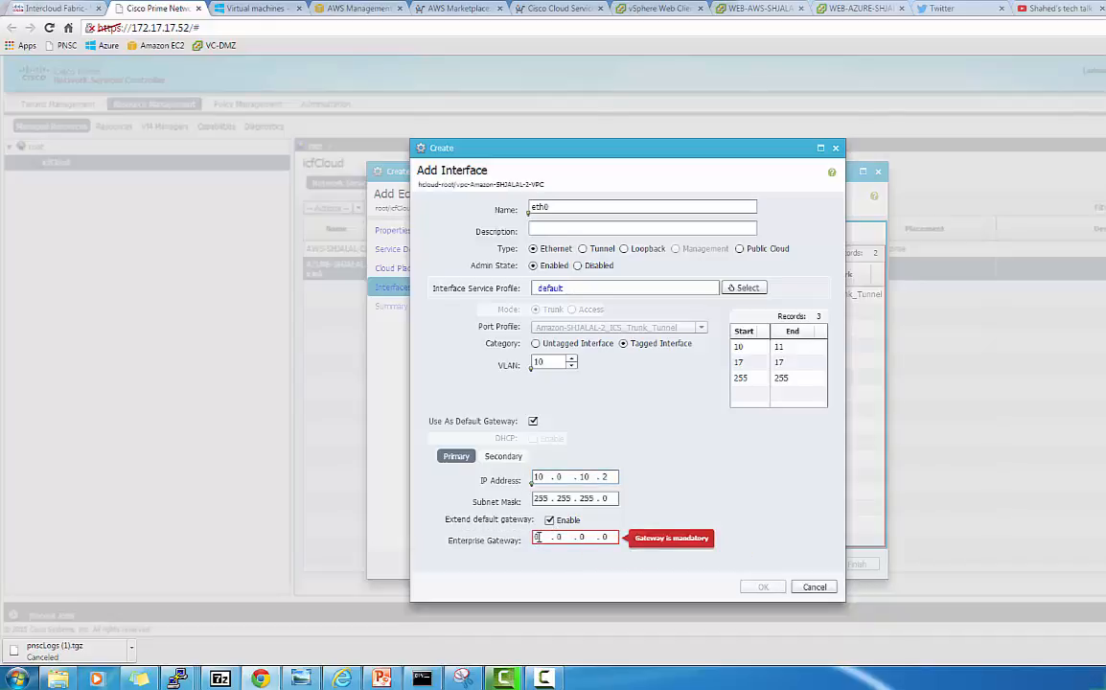
left_click(538, 537)
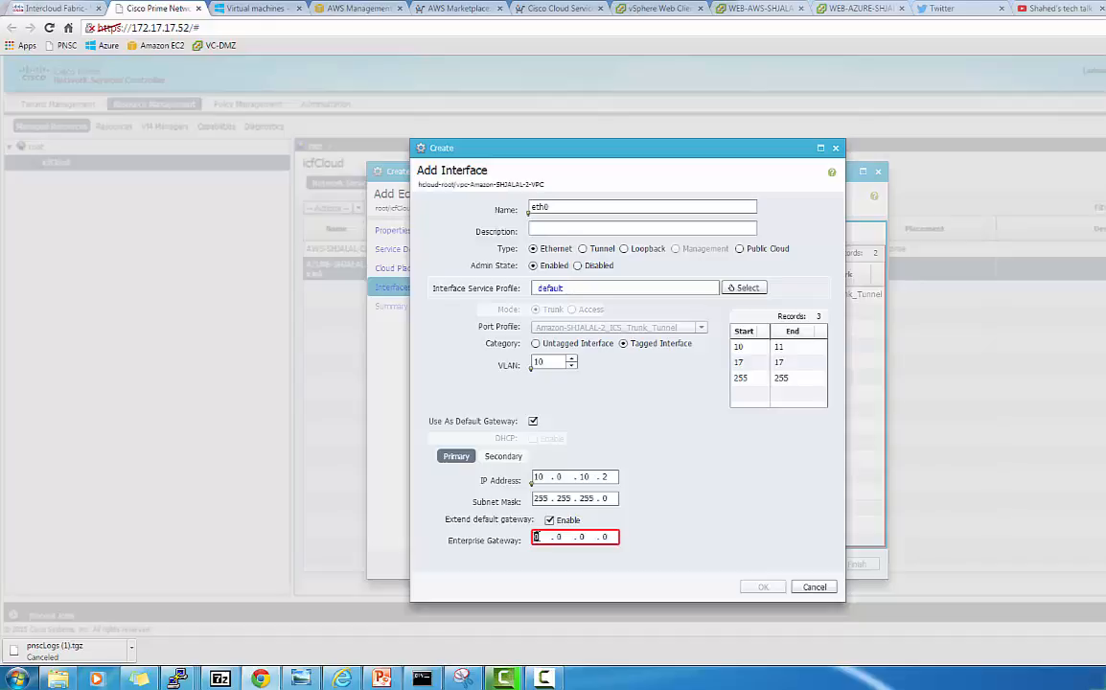
type("1")
type("170")
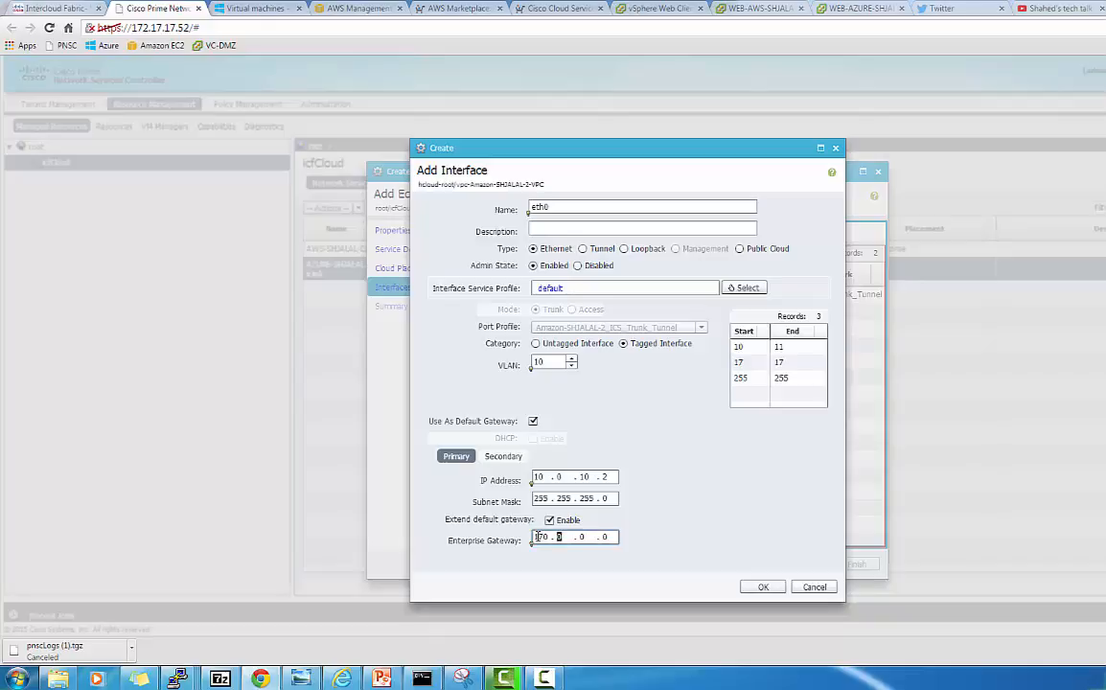
left_click(538, 537)
key("BackSpace")
key("period")
key("period")
type("10")
key("period")
type("1")
left_click(763, 588)
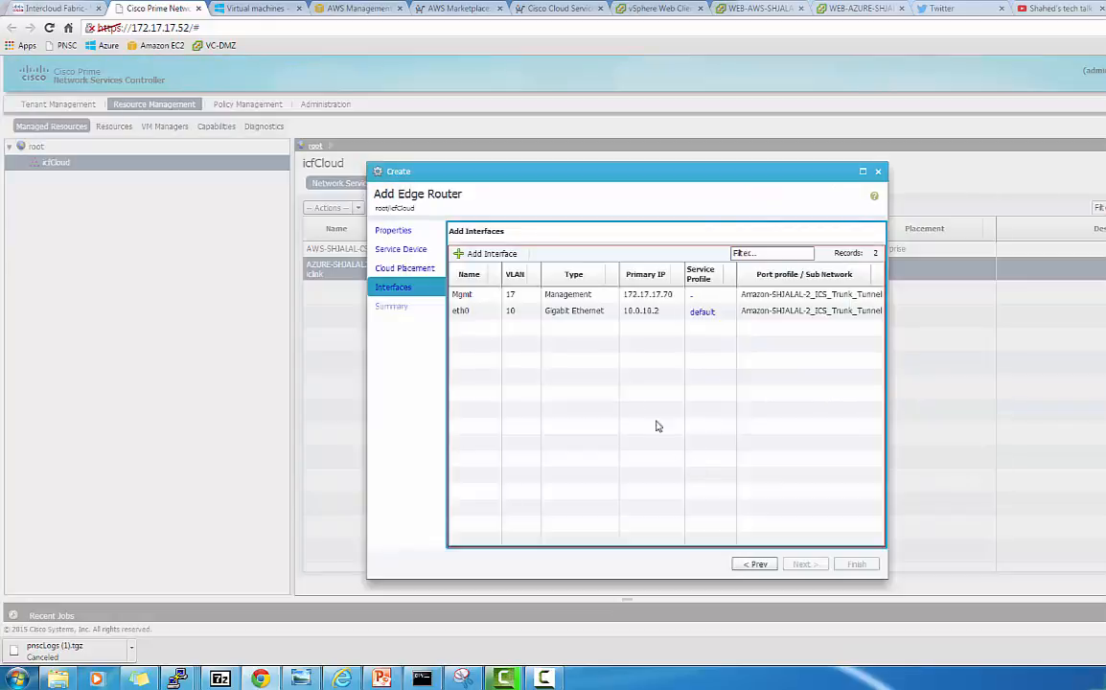
Add an interface named eth1, tagged with the 10–11 range, VLAN 11
left_click(458, 254)
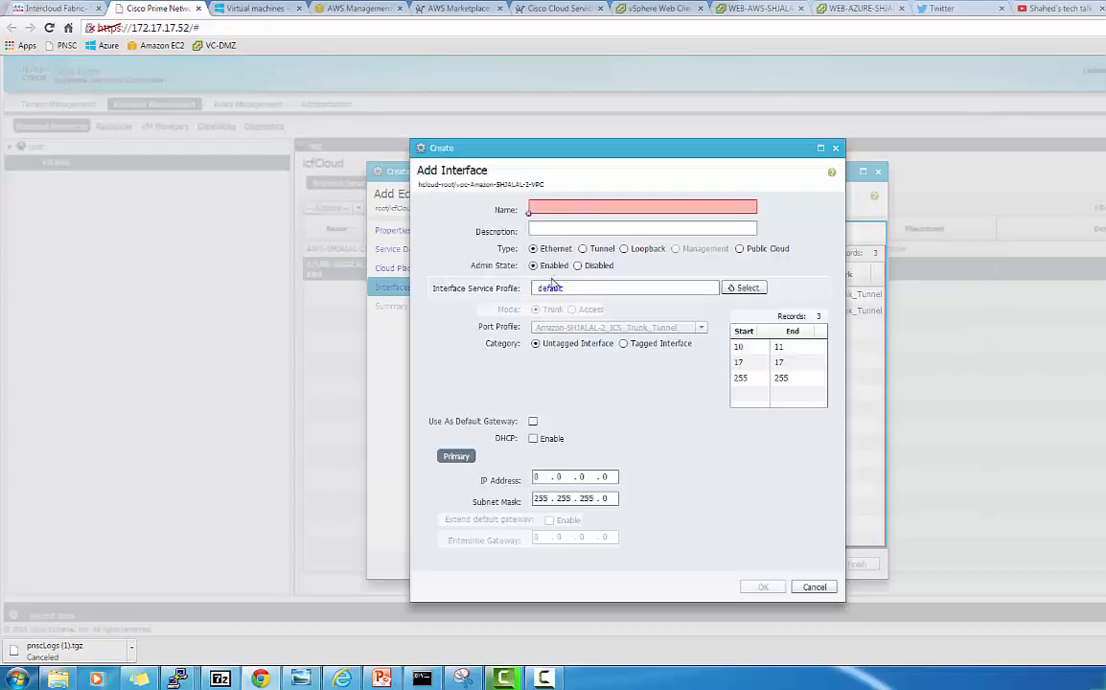
left_click(561, 208)
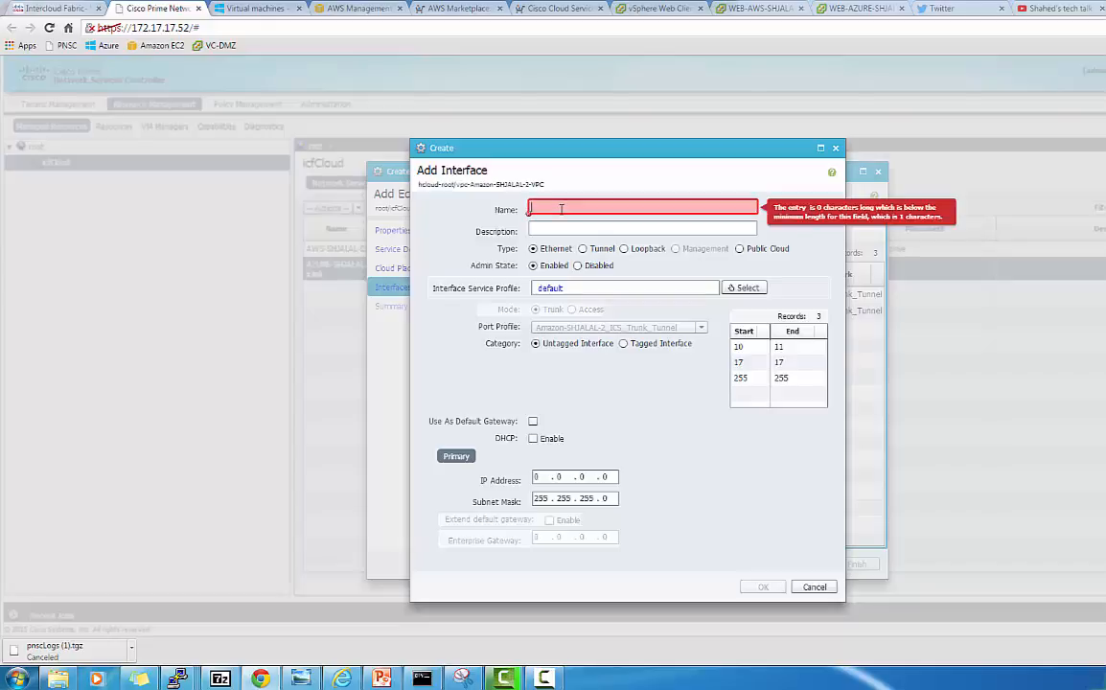
type("eth1")
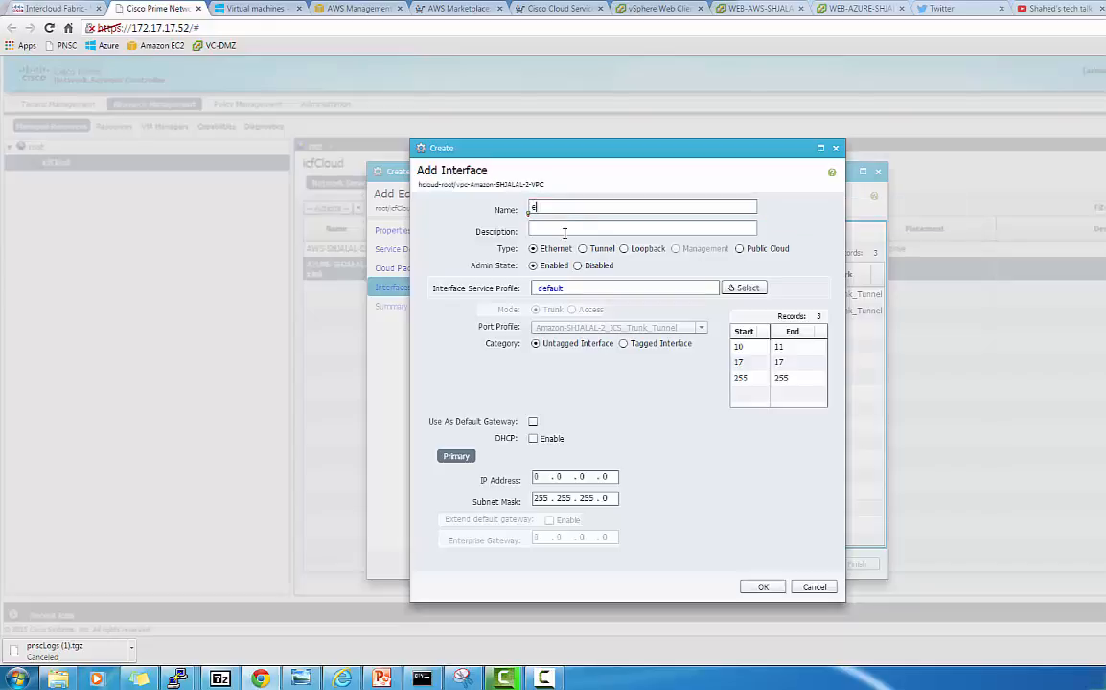
left_click(623, 344)
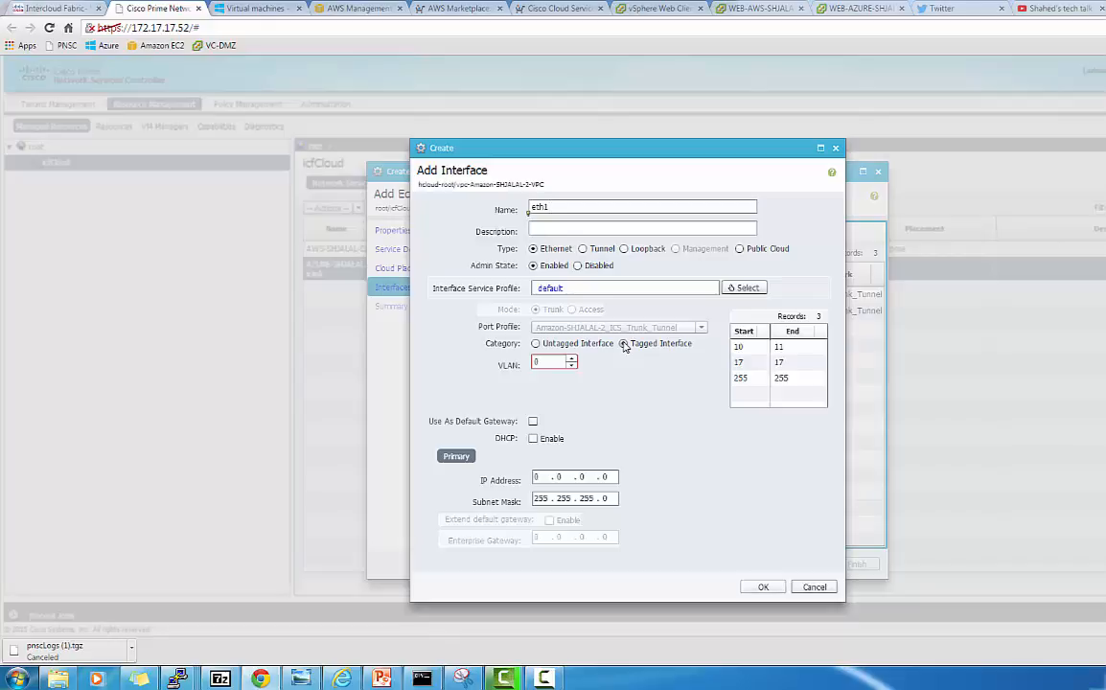
left_click(745, 347)
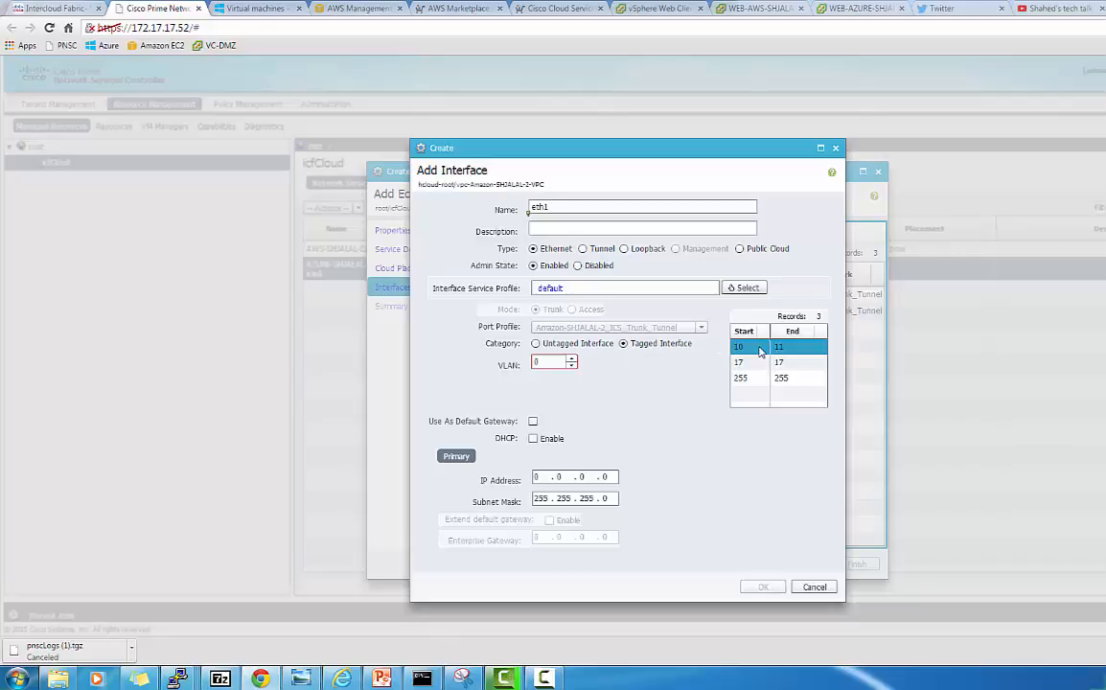
left_click(556, 363)
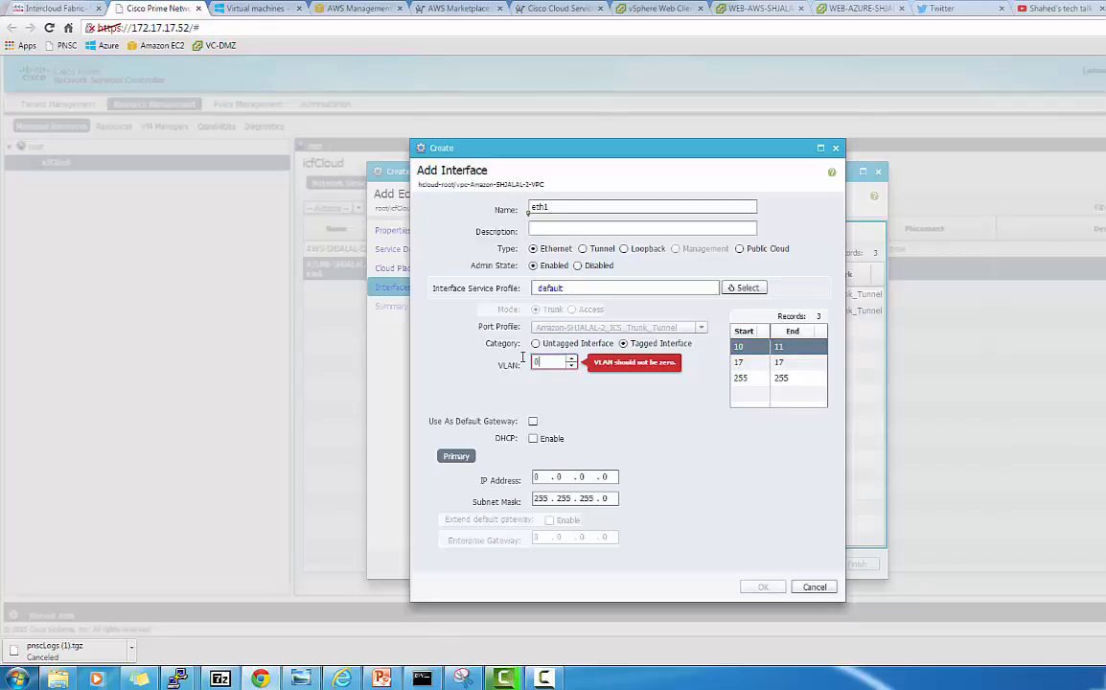
key("BackSpace")
type("11")
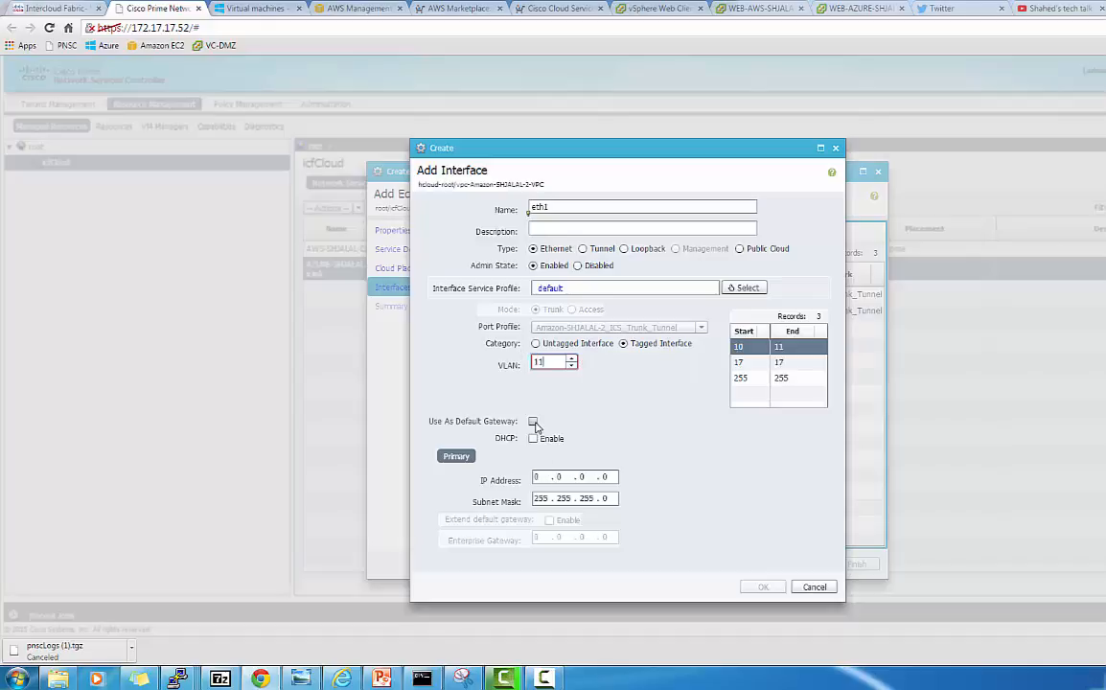
left_click(536, 428)
Make eth1 the default gateway at 10.0.11.2, extend gateway 10.0.11.1, and save
left_click(534, 422)
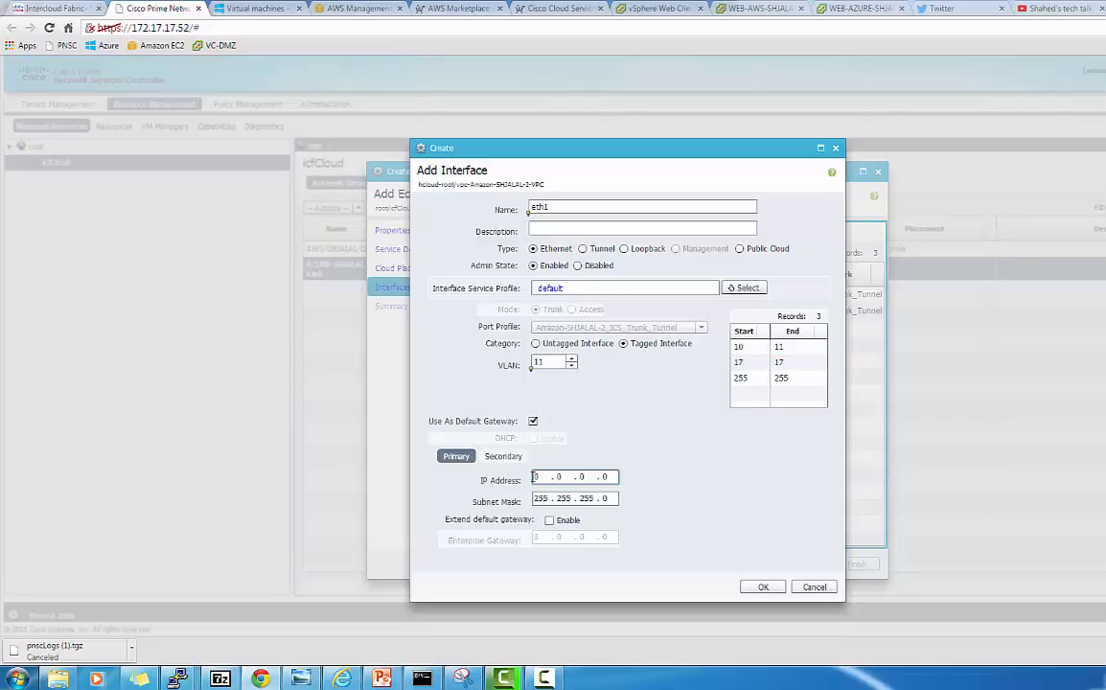
left_click(533, 480)
left_click_drag(530, 481, 528, 482)
type("10 . 0 . 11 . 2")
left_click(549, 520)
left_click(535, 537)
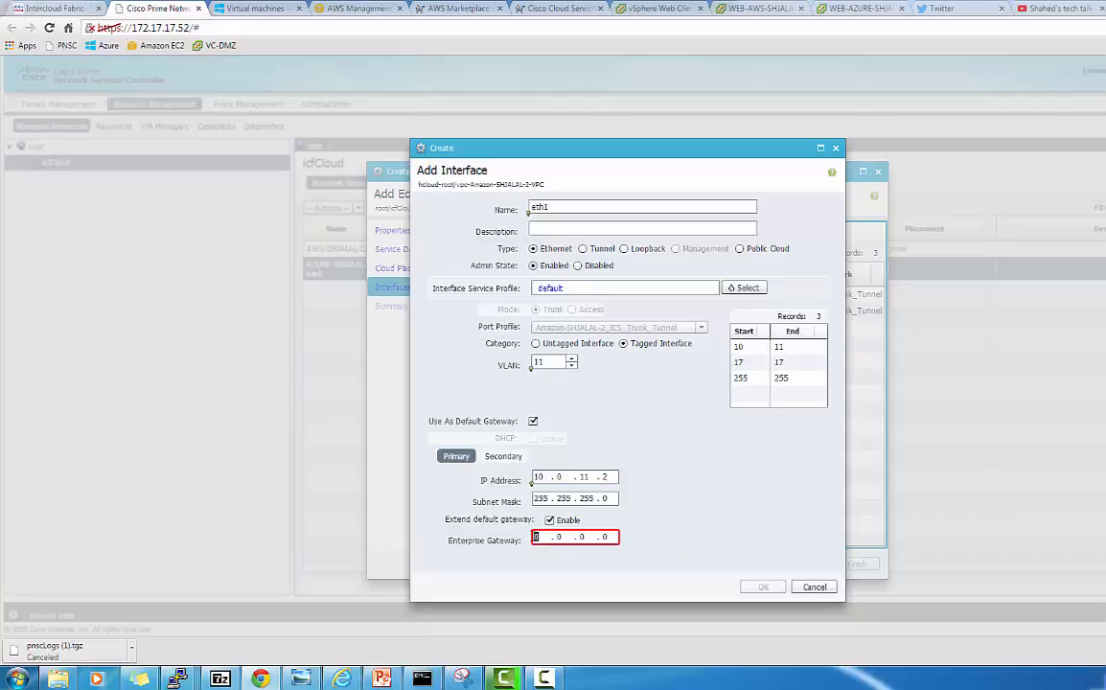
type("10 . 0 . ")
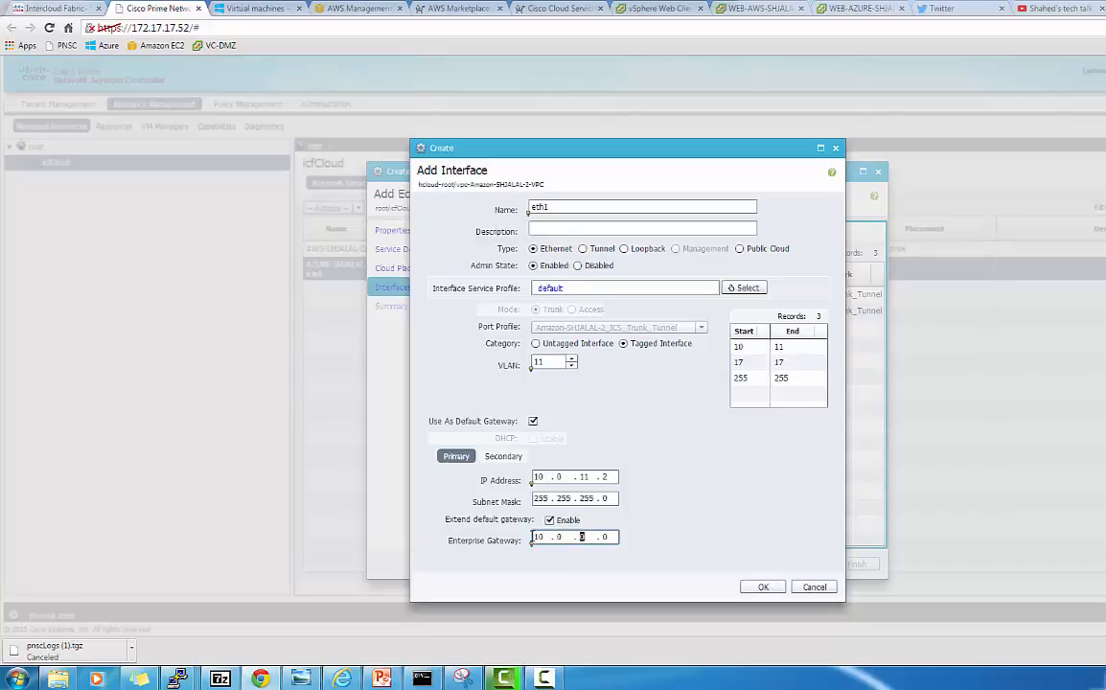
type("11 . 1")
left_click(766, 588)
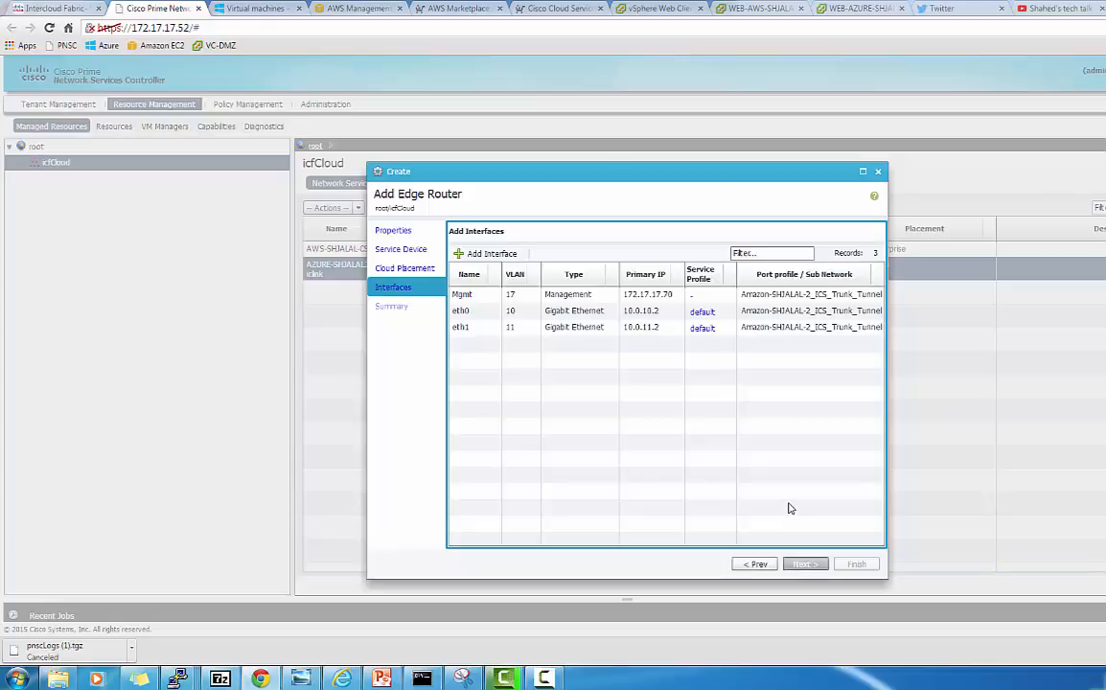
left_click(801, 565)
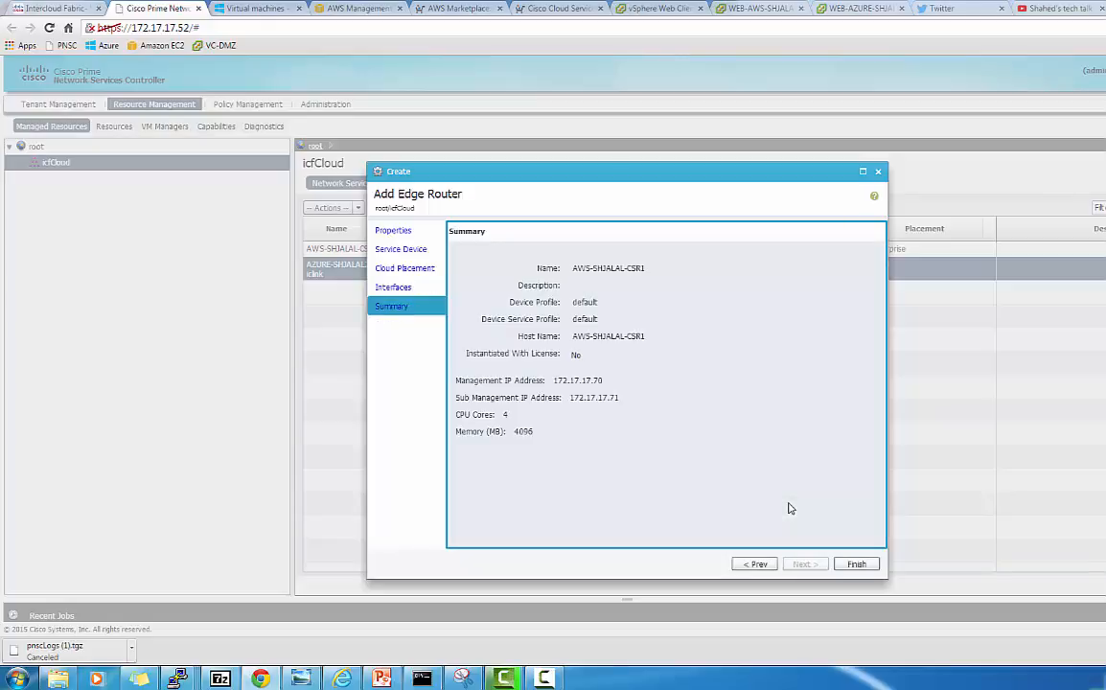
Finish the wizard to create AWS-SHJALAL-CSR1 and select it in Network Services
left_click(856, 565)
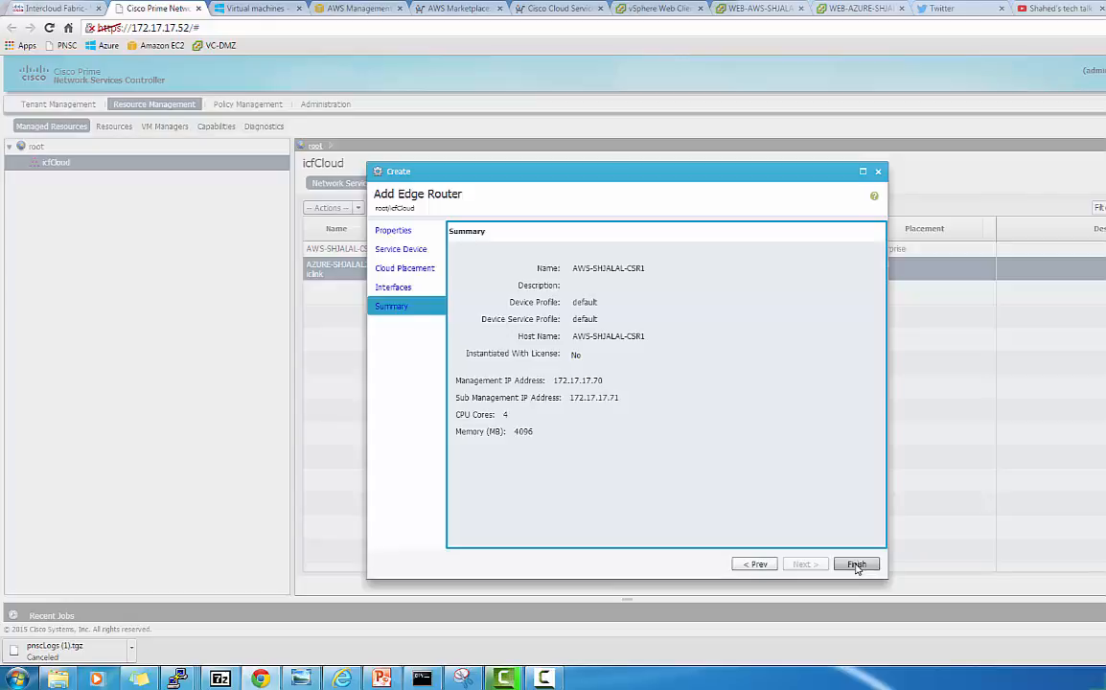
left_click(856, 564)
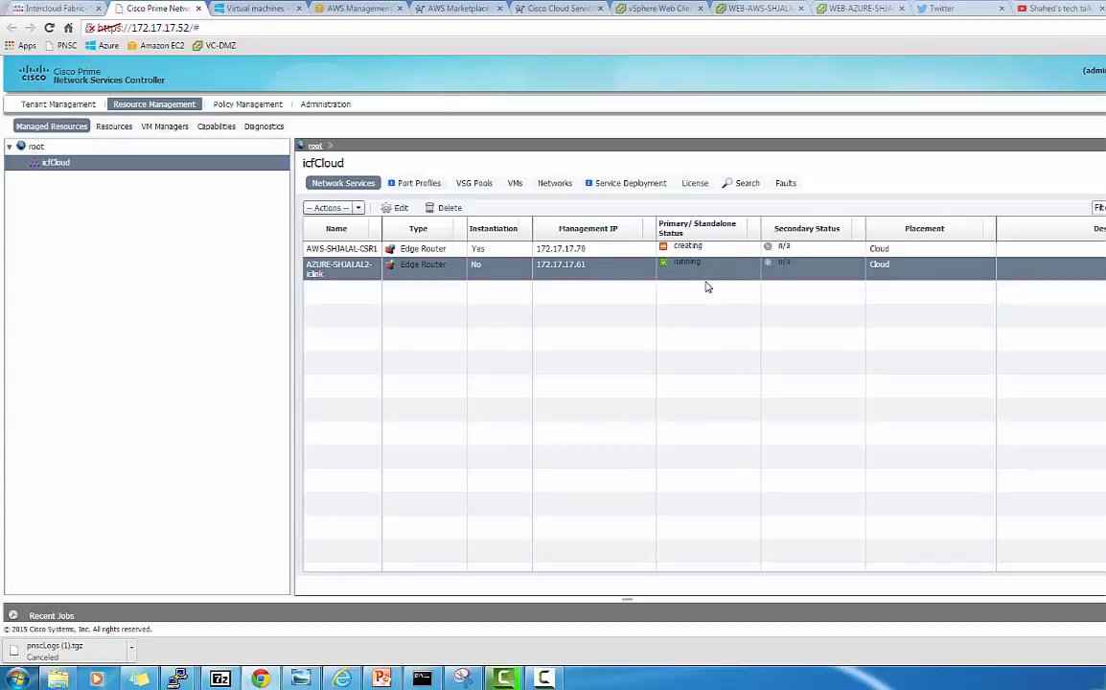
left_click(605, 249)
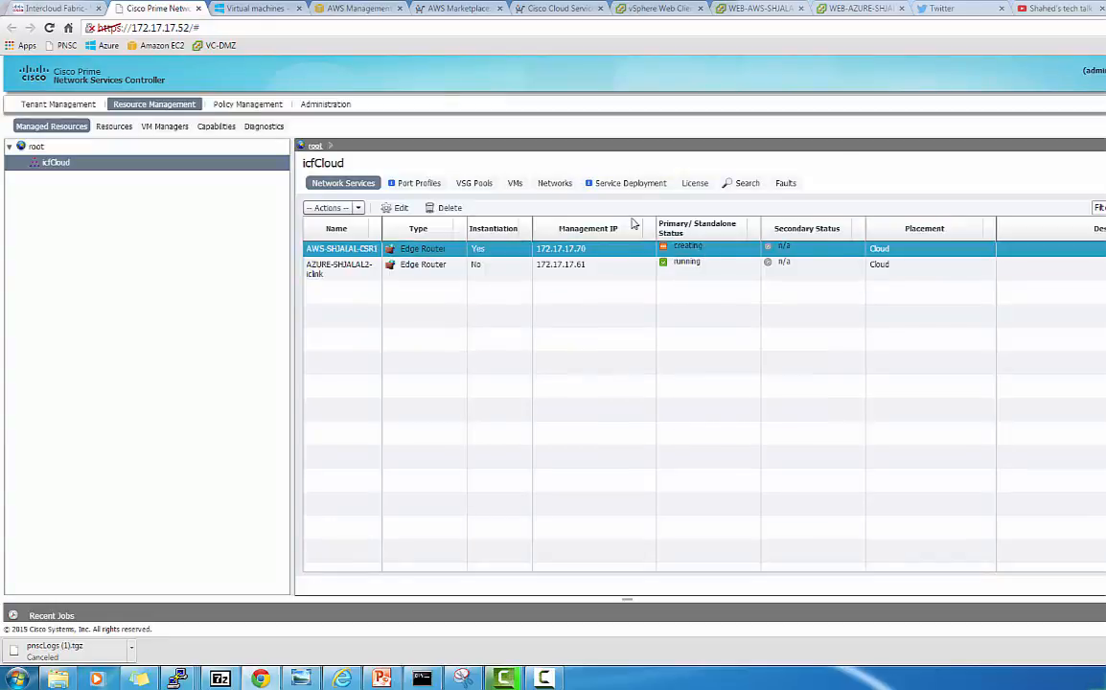
Confirm the AWS-SHJALAL-CSR1 EC2 instance is running with 2/2 checks, and PNSC shows it running
left_click(348, 11)
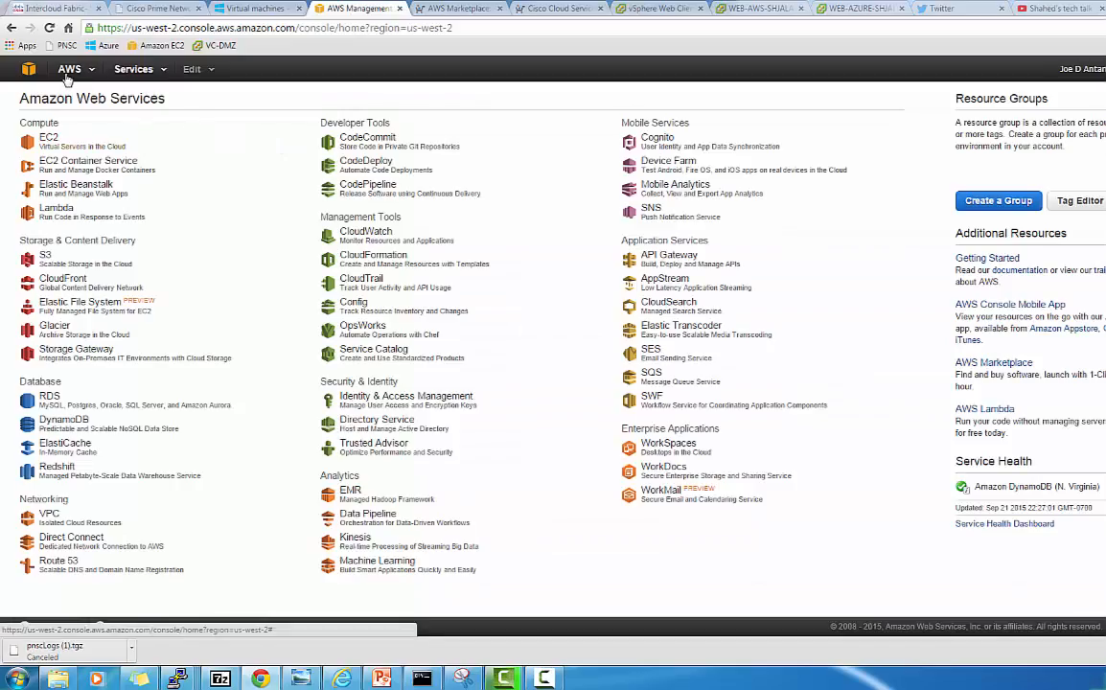
left_click(46, 140)
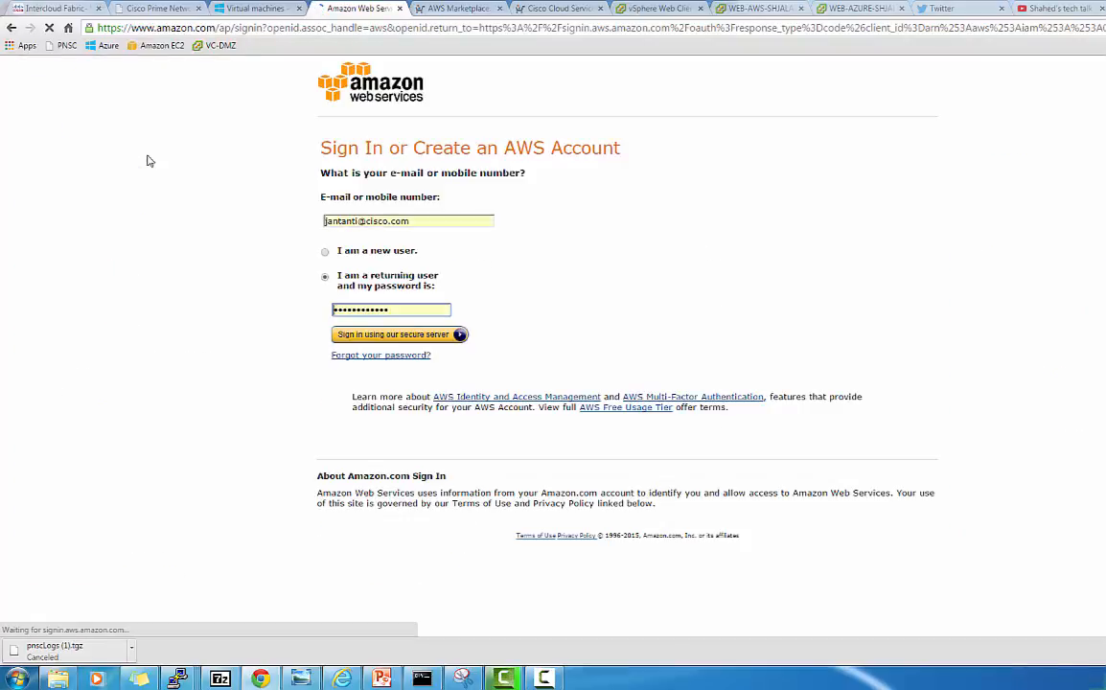
left_click(381, 343)
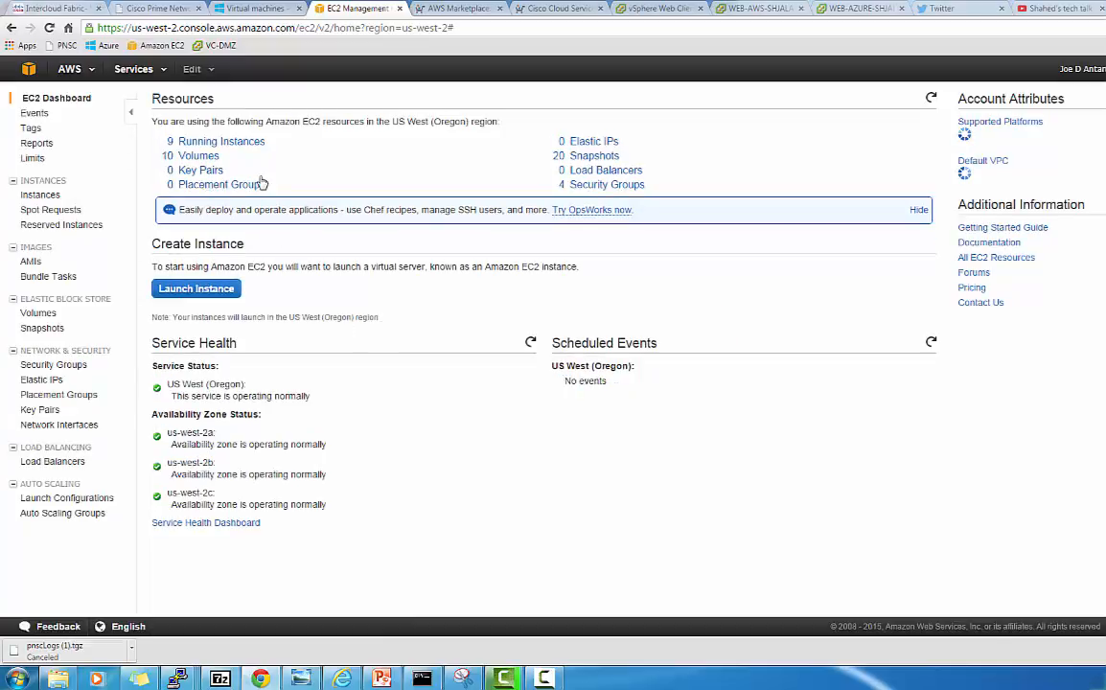
left_click(242, 140)
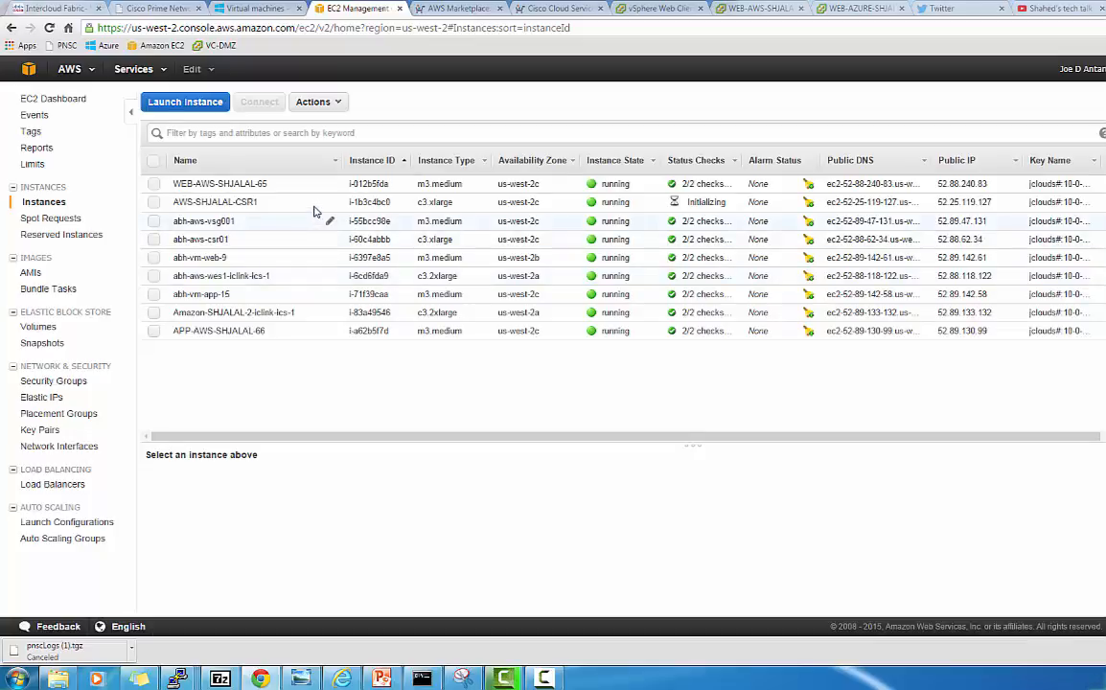
left_click(283, 205)
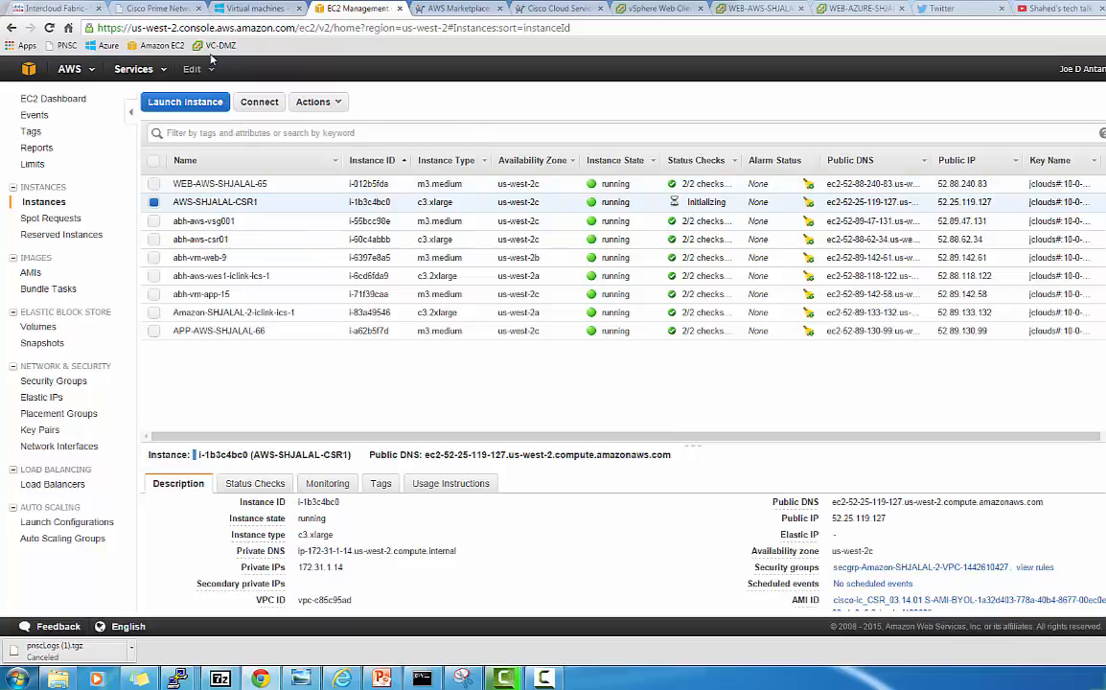
left_click(158, 9)
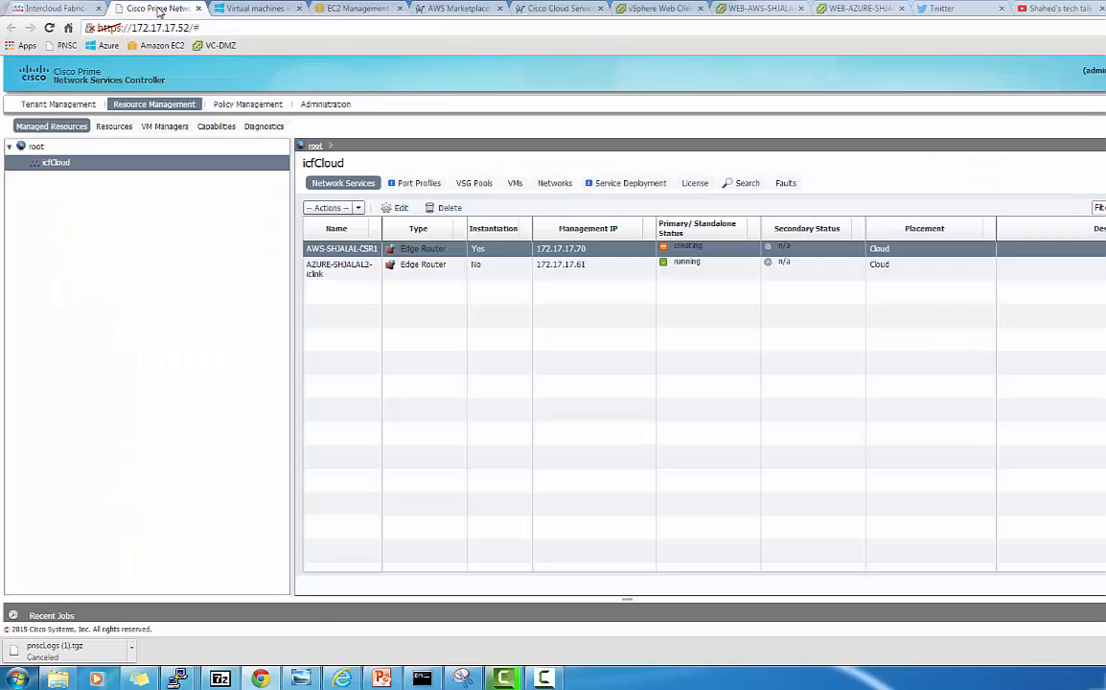
left_click(337, 9)
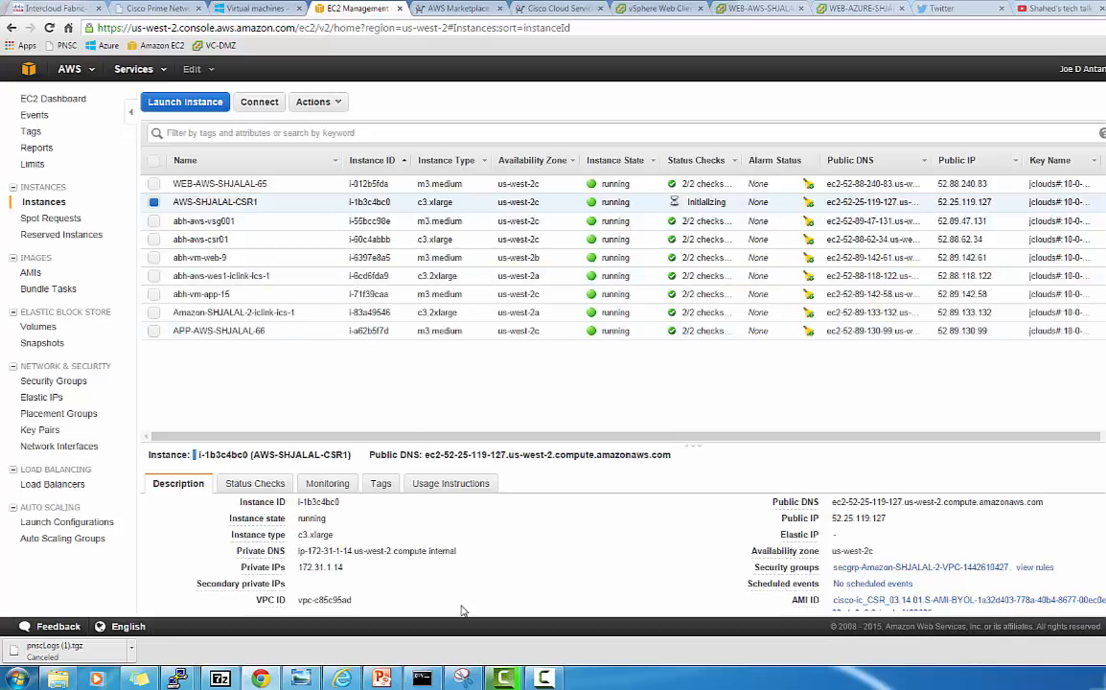
left_click(543, 679)
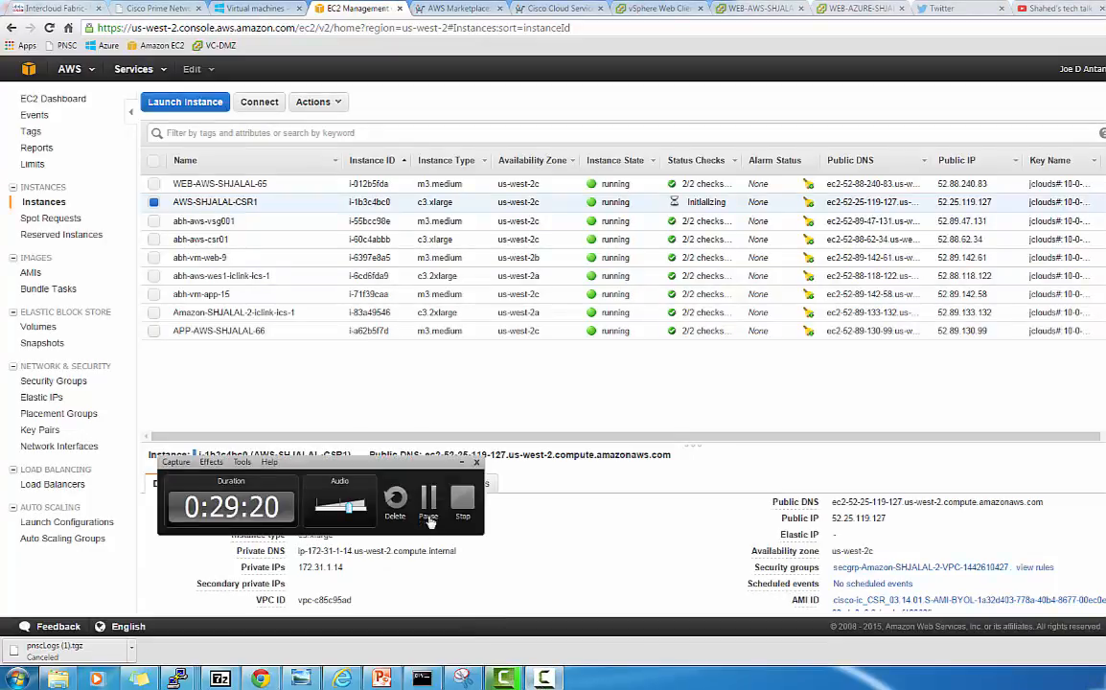
left_click(429, 497)
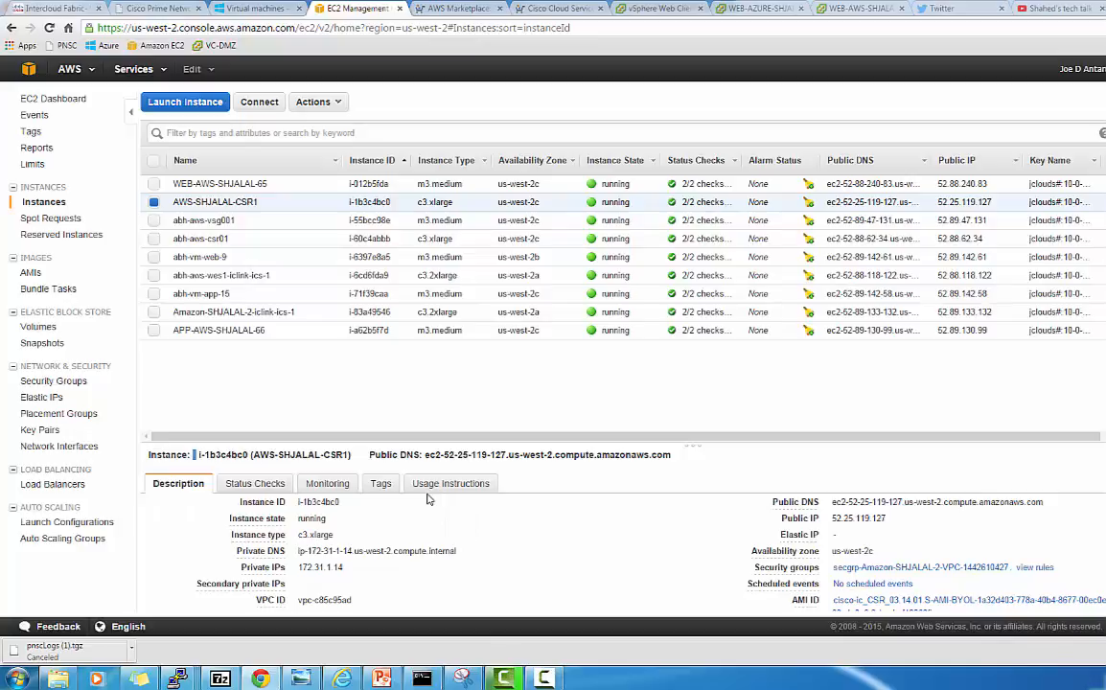
left_click(146, 9)
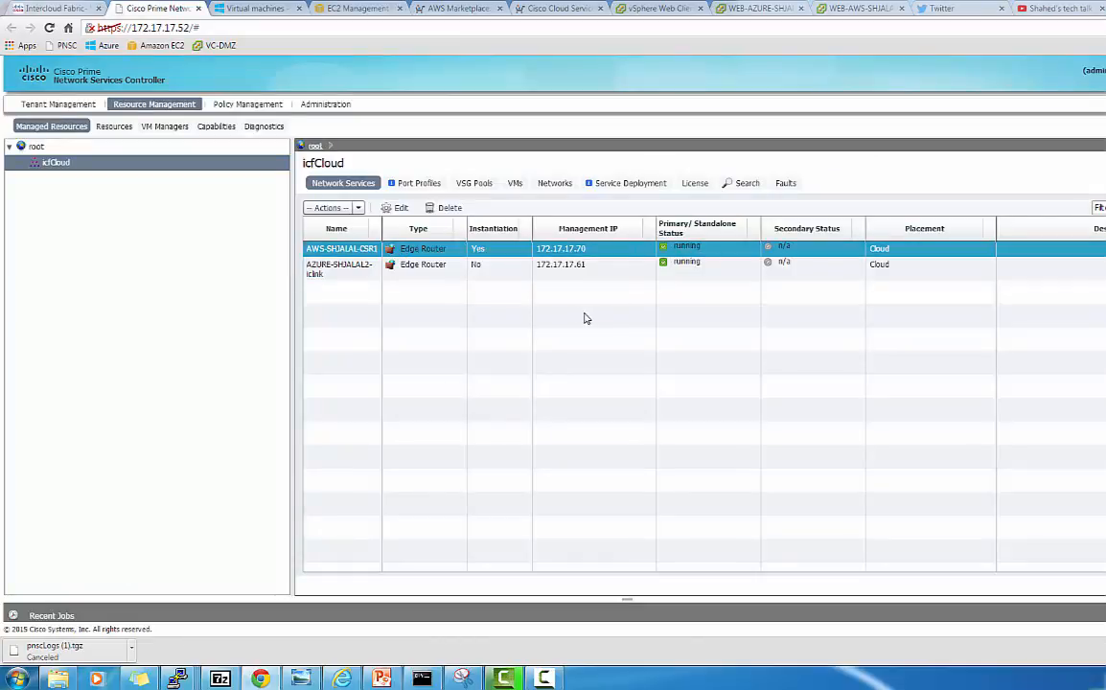
In the WEB-AZURE-SHJALAL-63 console, bring up the 10.0.10.12 remote session and launch Command Prompt
left_click(771, 10)
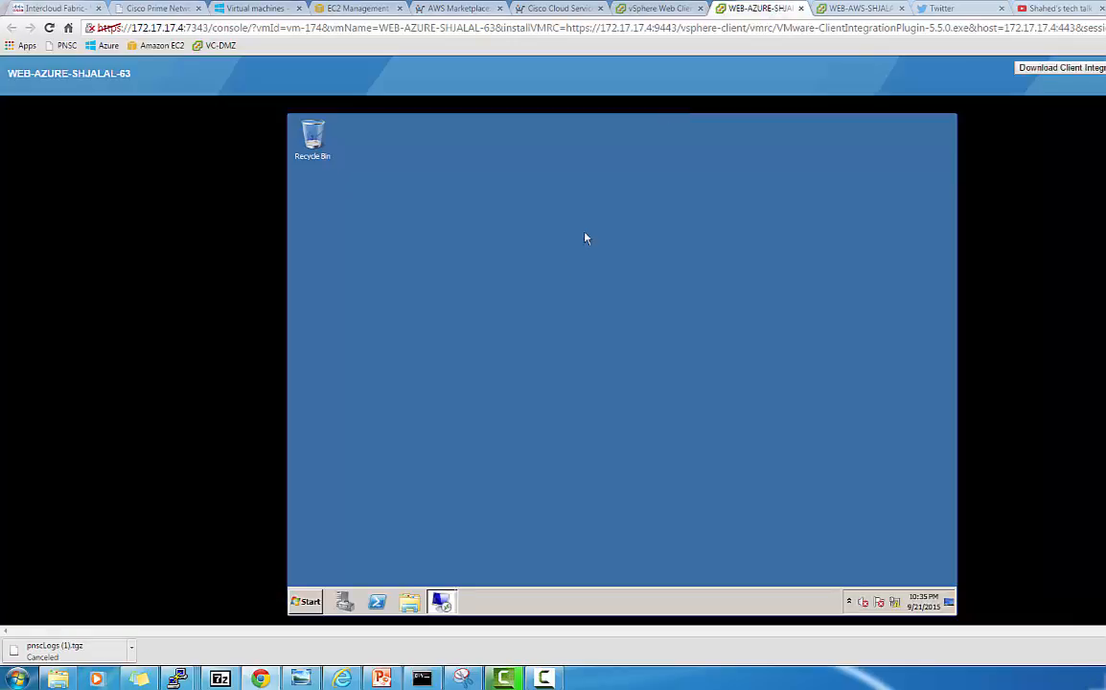
left_click(442, 601)
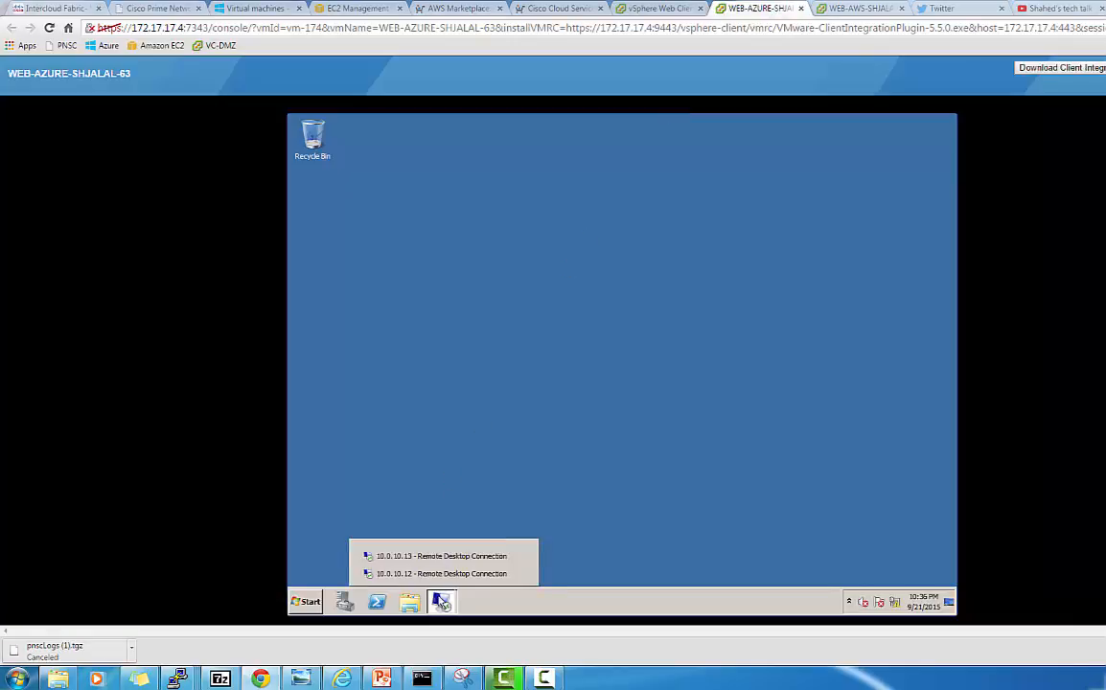
left_click(441, 575)
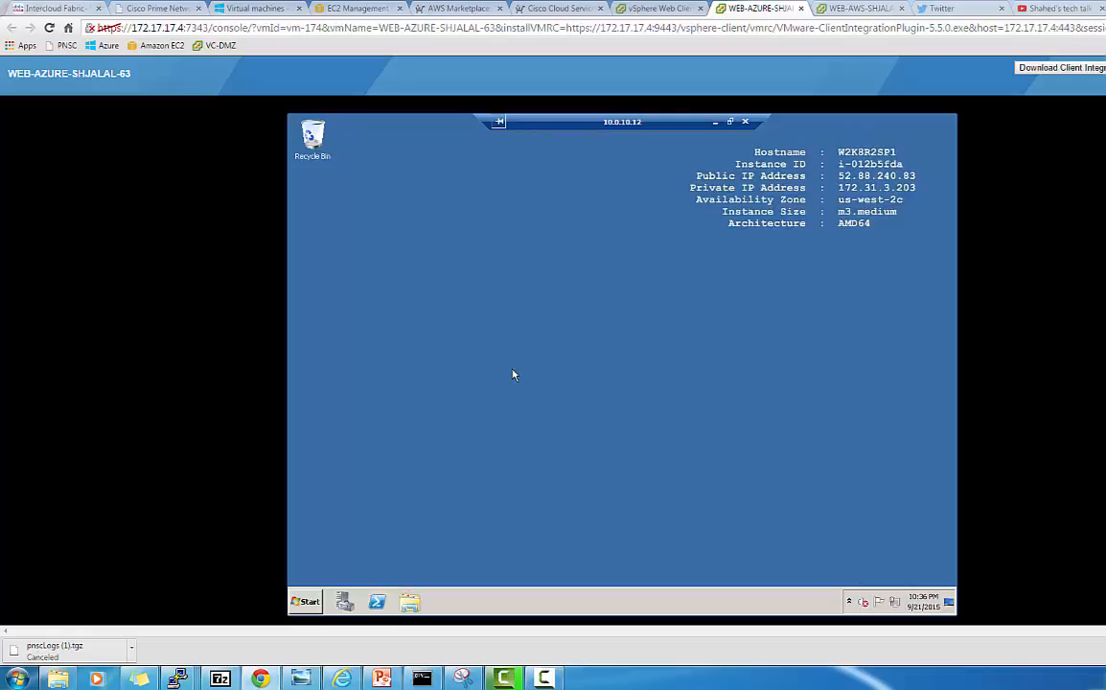
left_click(306, 601)
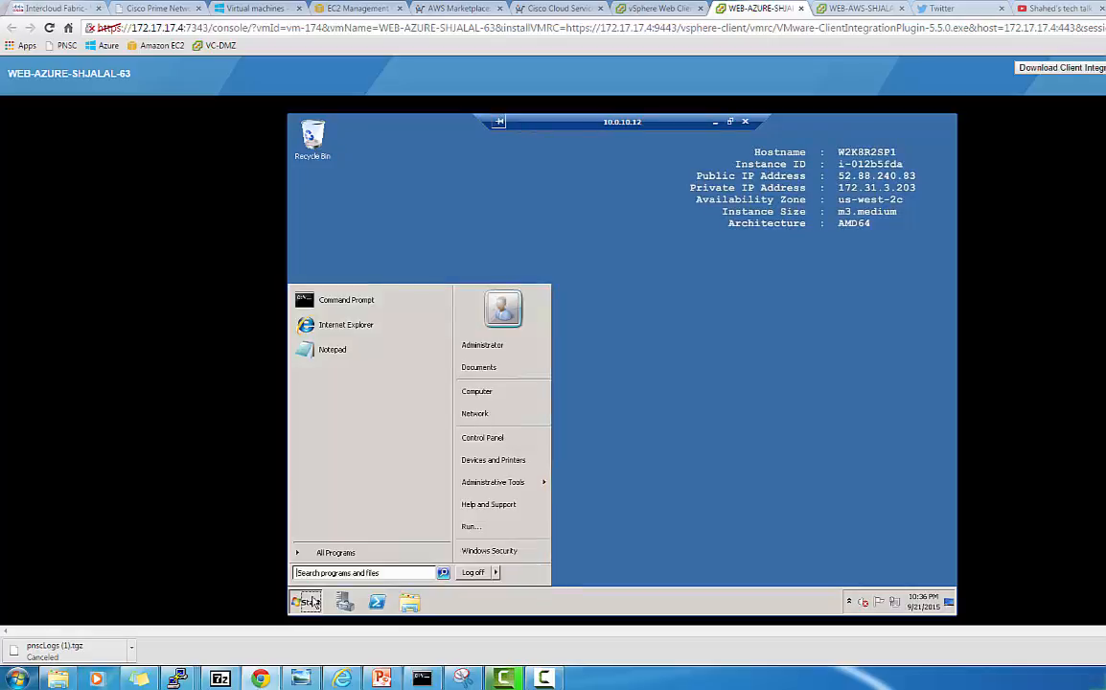
left_click(385, 309)
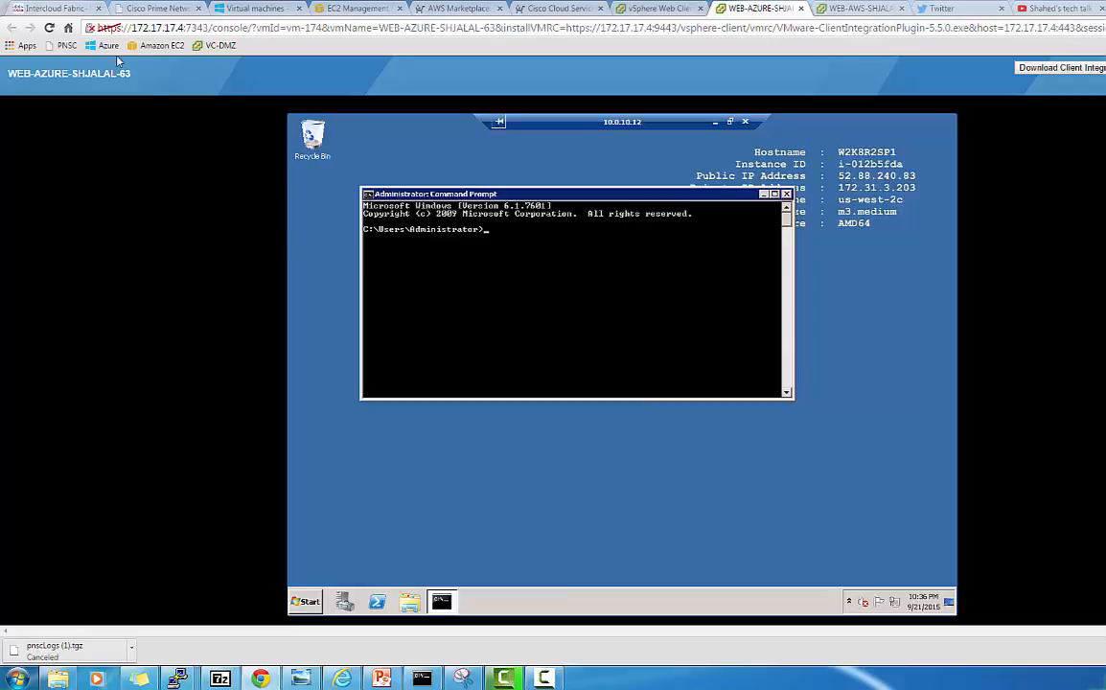
Expand Amazon-SHJALAL-2 in Intercloud Fabric and list its VMs, APP-AWS-SHJALAL-66 and WEB-AWS-SHJALAL-65
left_click(66, 13)
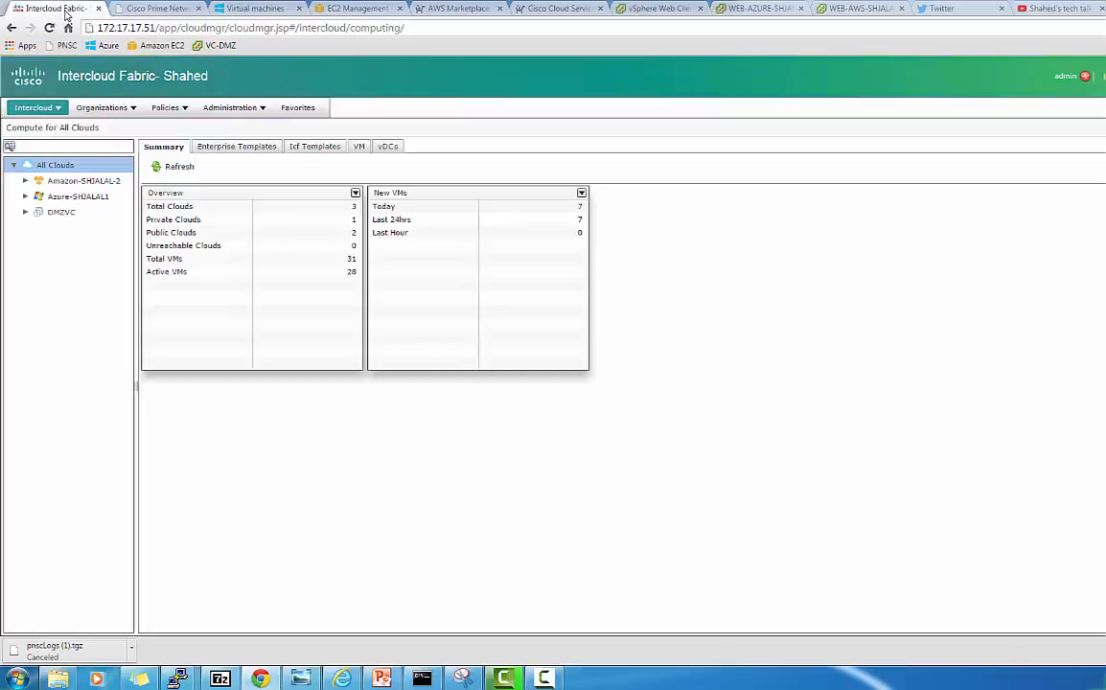
left_click(97, 182)
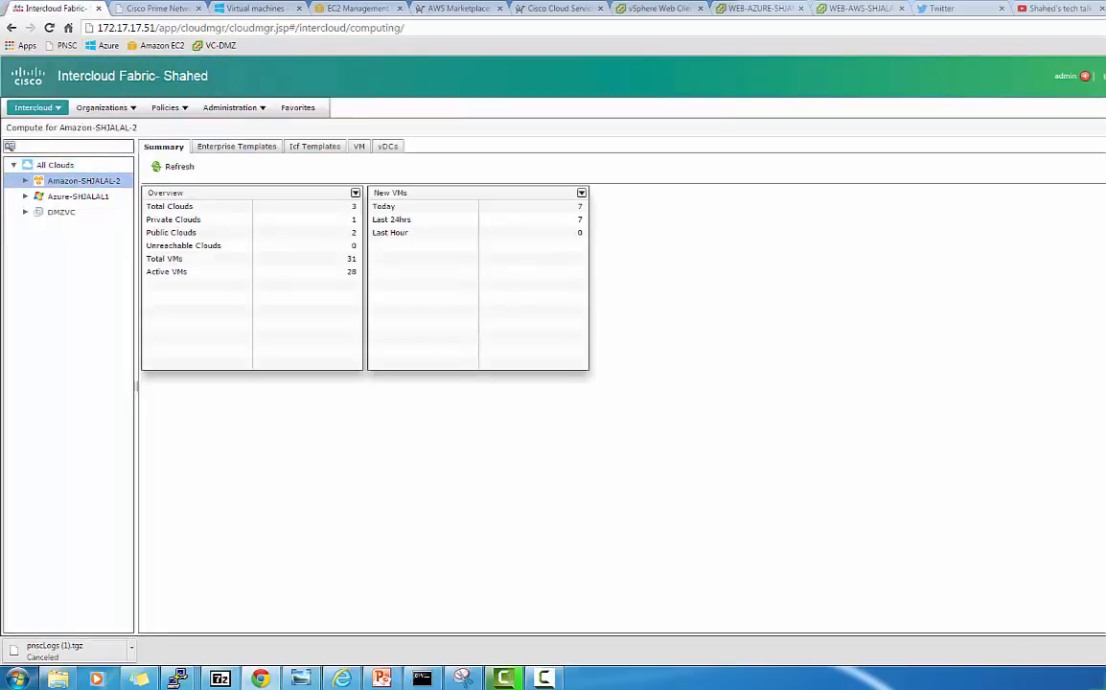
left_click(26, 181)
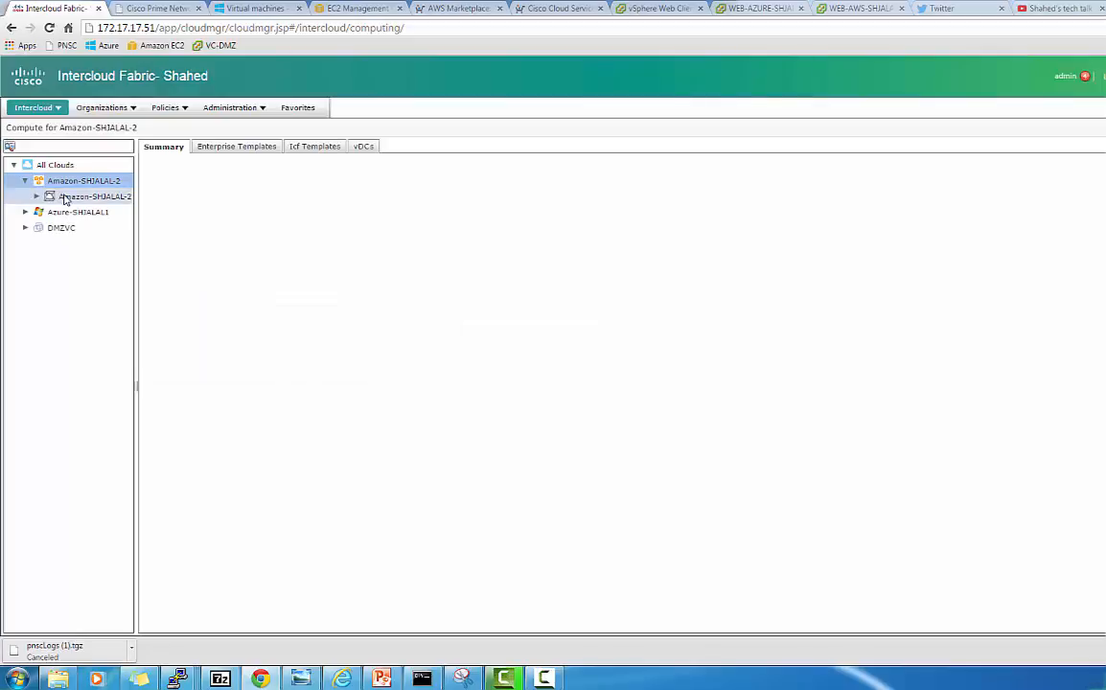
left_click(64, 197)
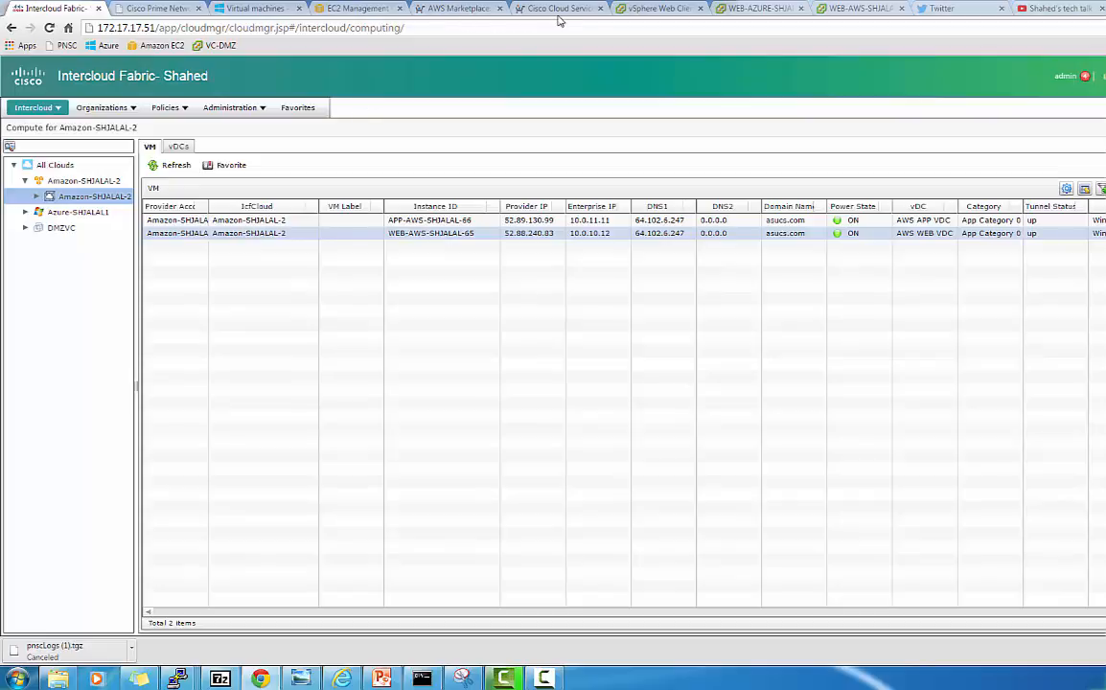
Run ipconfig on the WEB-AZURE guest and review the Local Area Connection 6 details
left_click(757, 10)
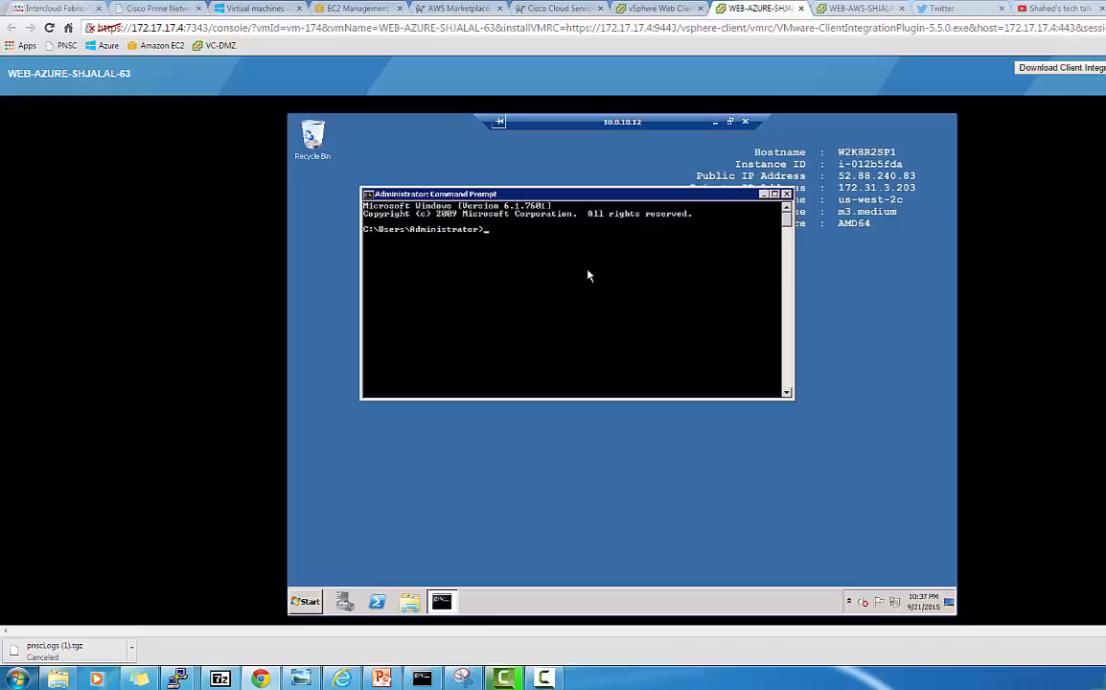
type("ipconfig")
key("Return")
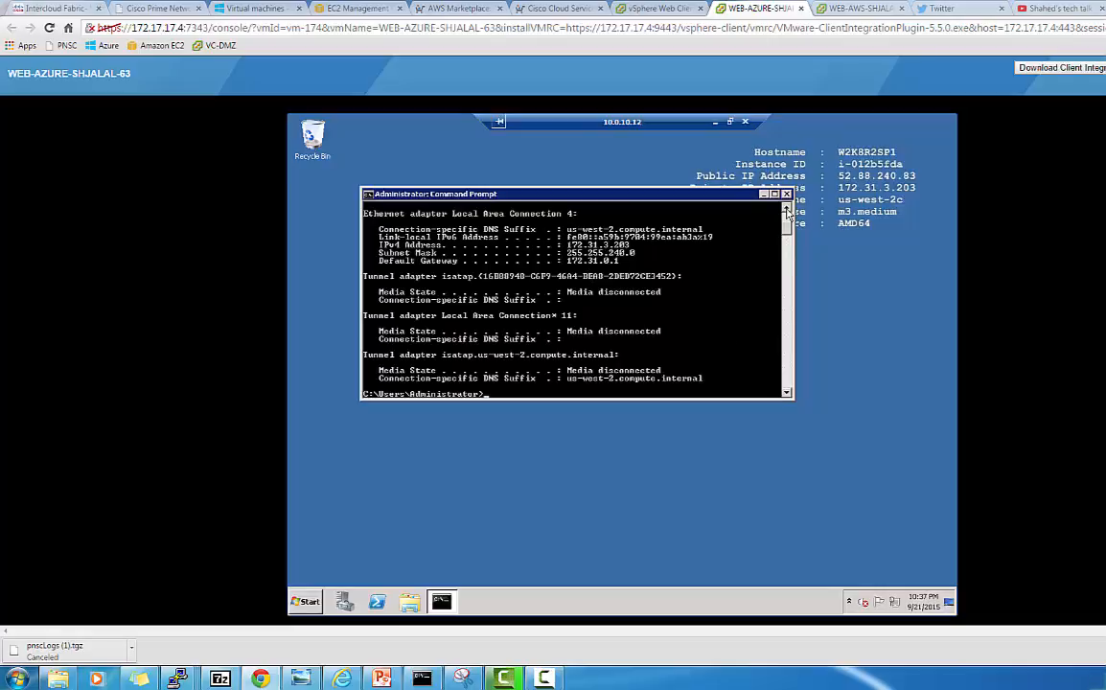
left_click(787, 211)
left_click(786, 211)
left_click(786, 211)
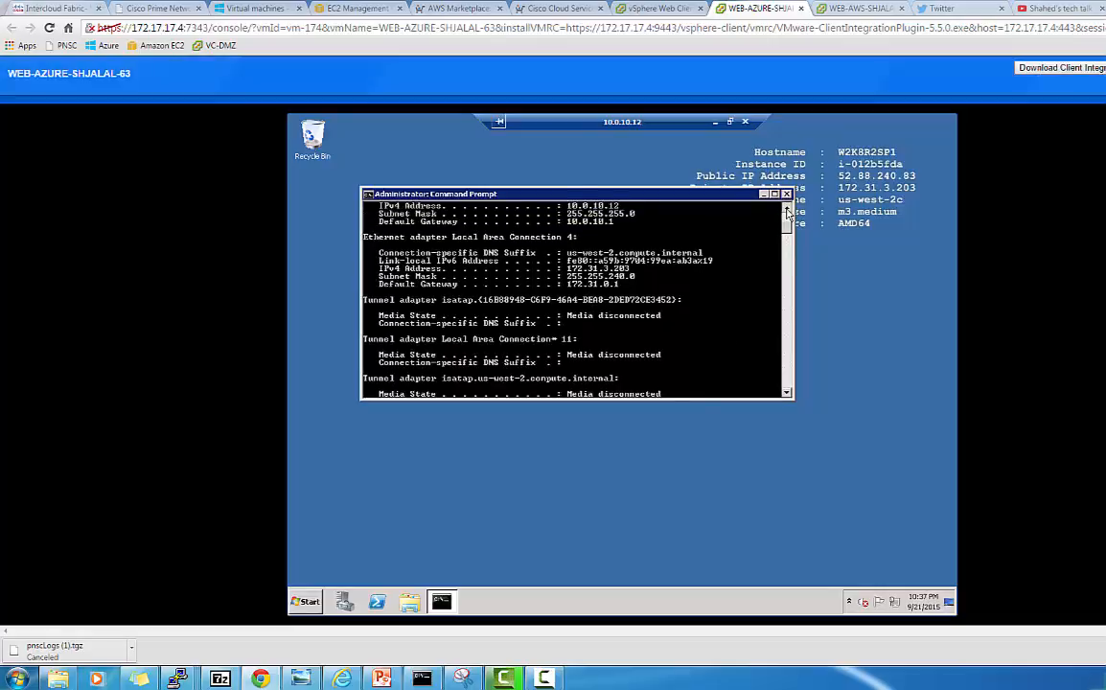
left_click(787, 211)
scroll(616, 256, "up", 2)
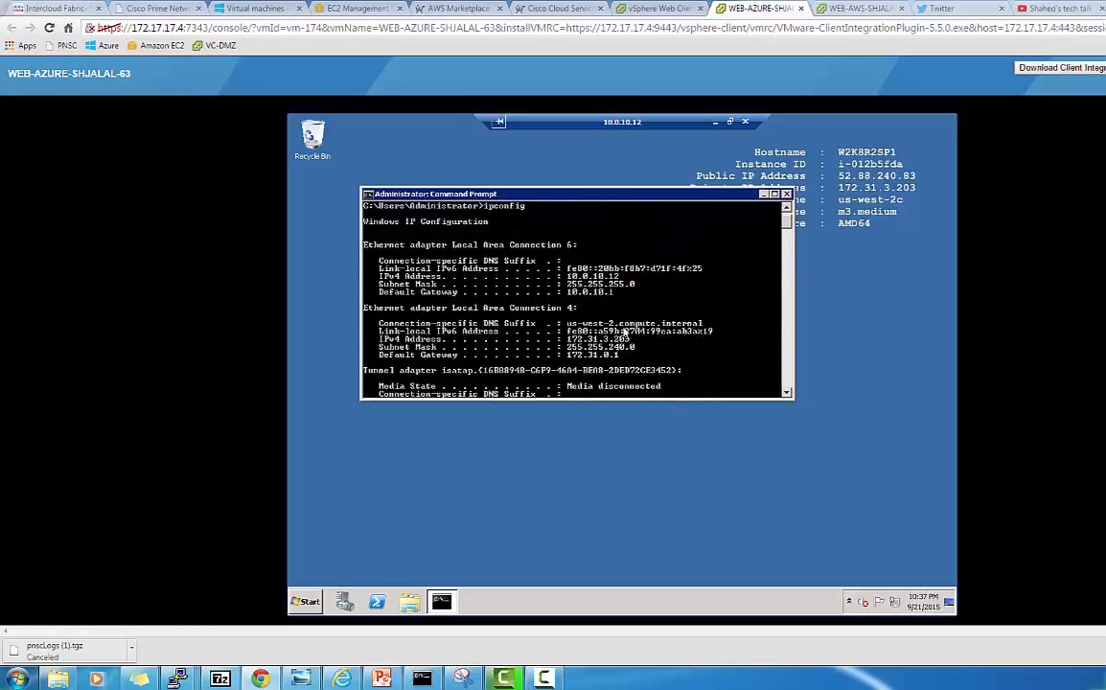
scroll(624, 330, "down", 4)
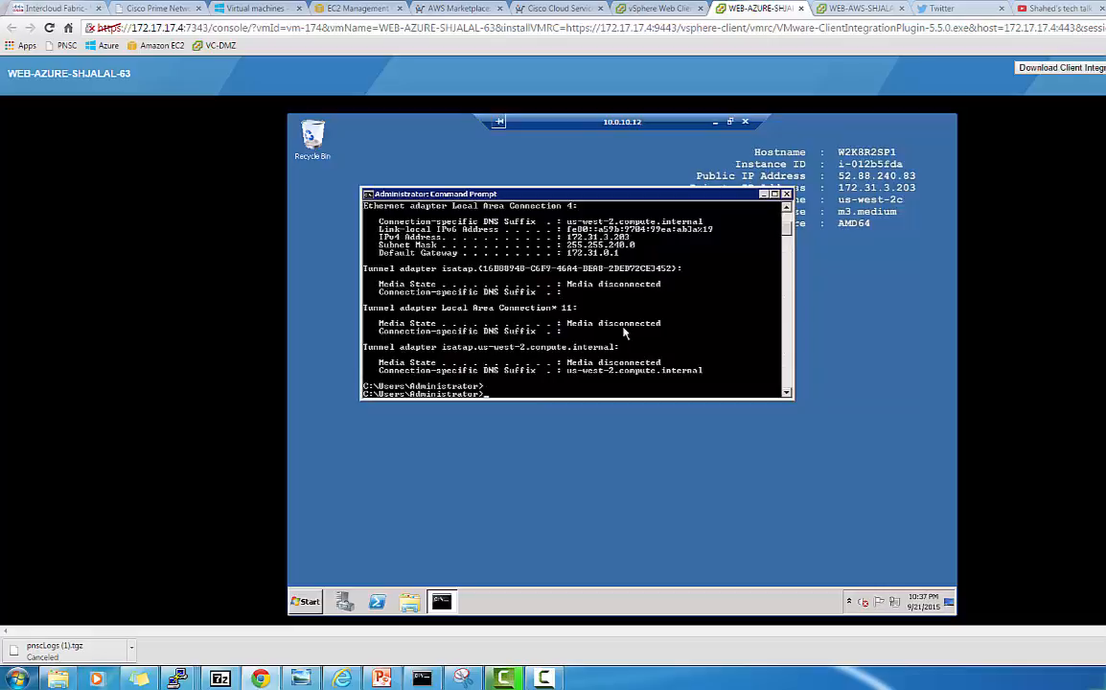
Ping the AWS app VM at 10.0.11.11, getting 4 replies with 0% loss
type("ping 10.0.11.11")
key("Return")
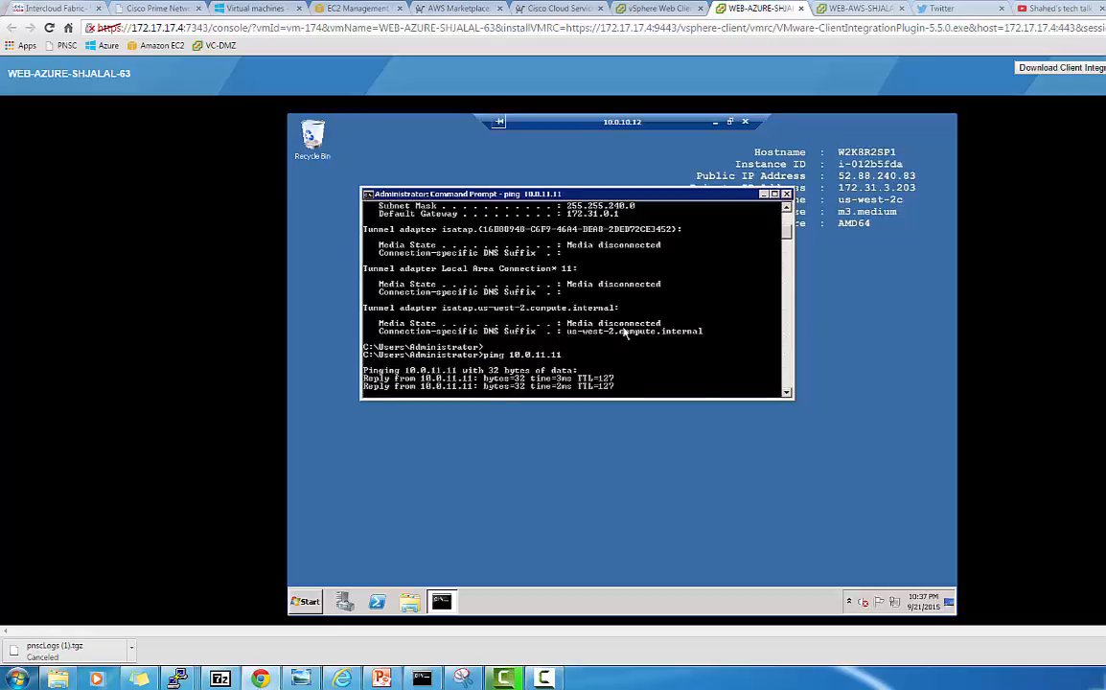
left_click(305, 602)
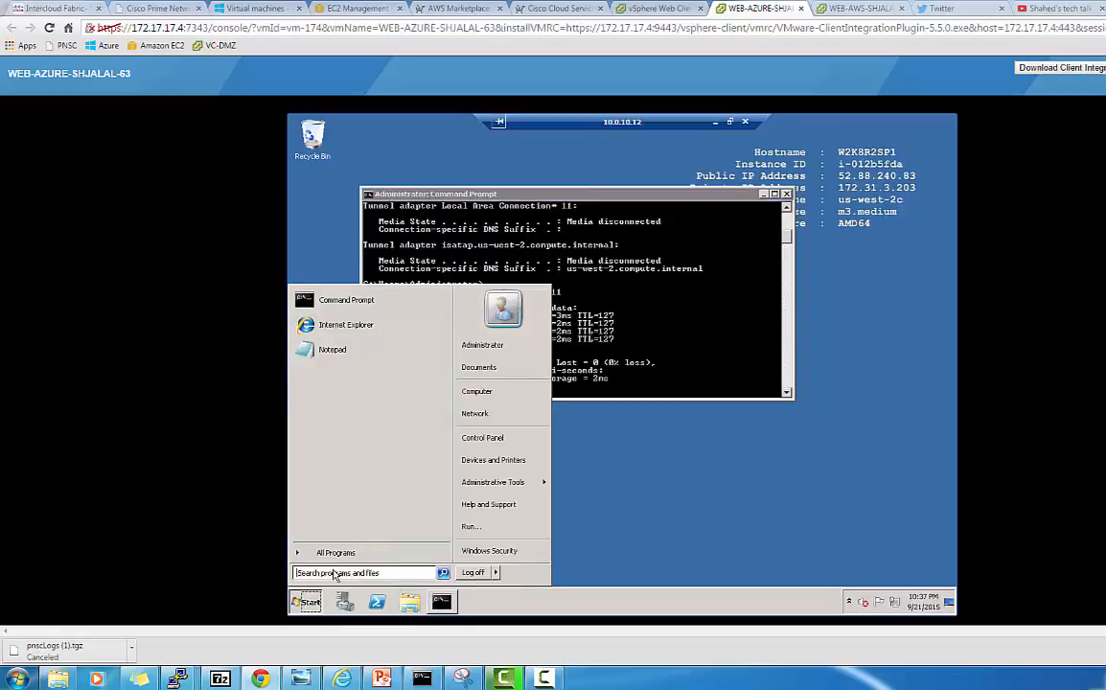
Launch Remote Desktop Connection (mstsc) and connect to 10.0.11.11
left_click(335, 574)
type("mstsc")
key("Return")
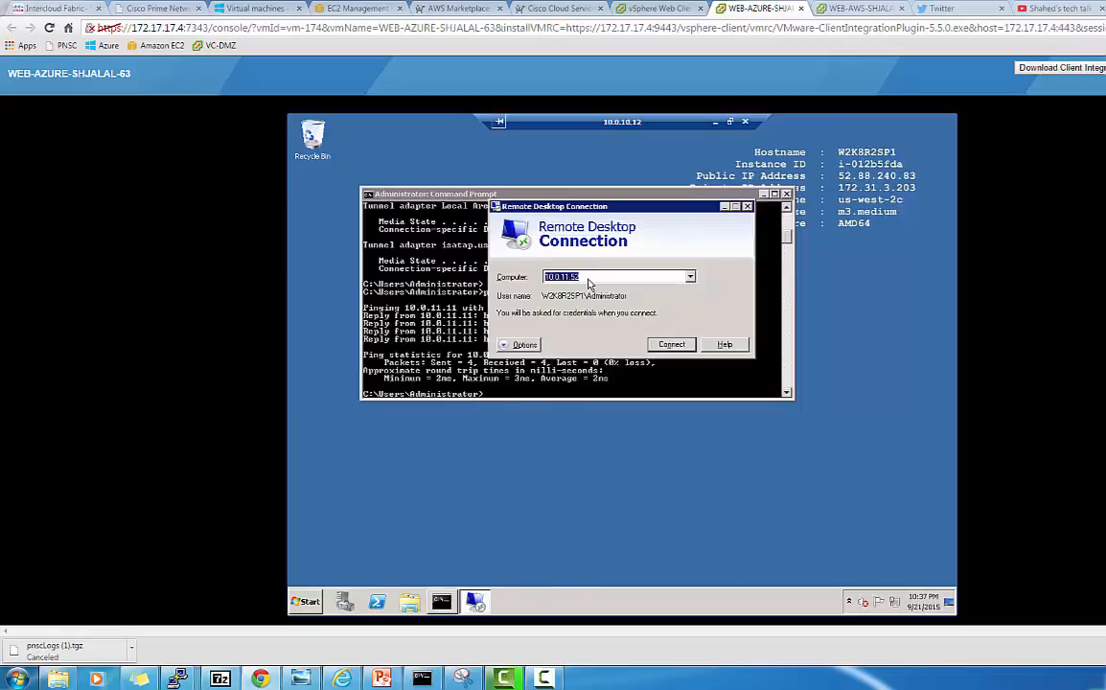
left_click(589, 276)
key("BackSpace")
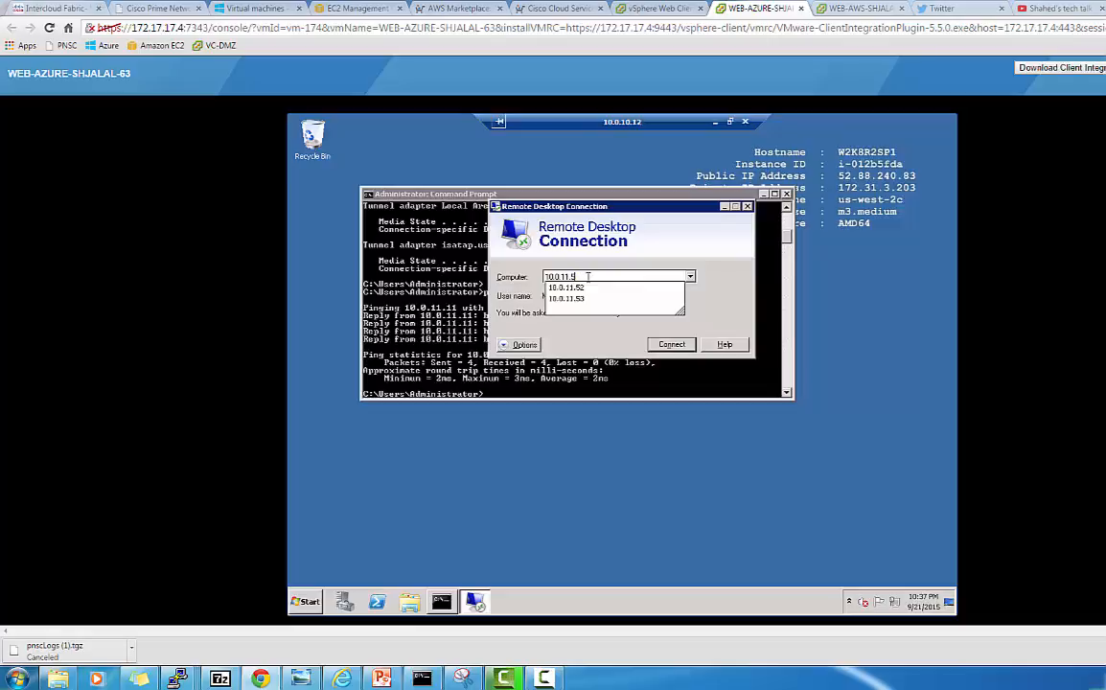
key("BackSpace")
type("11")
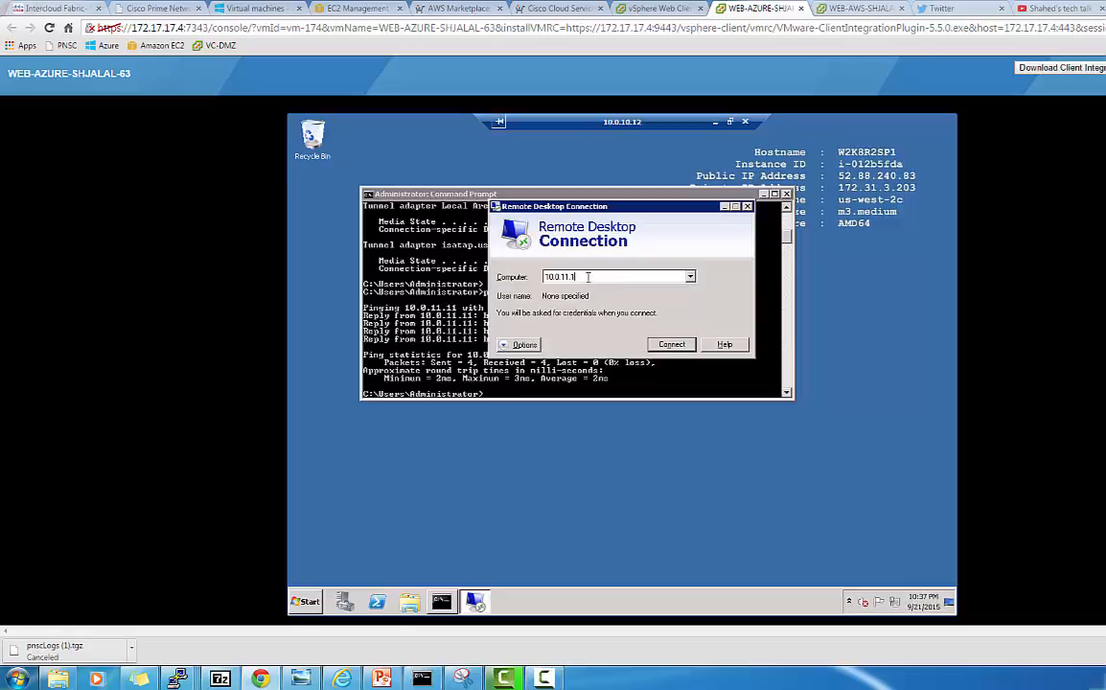
left_click(668, 344)
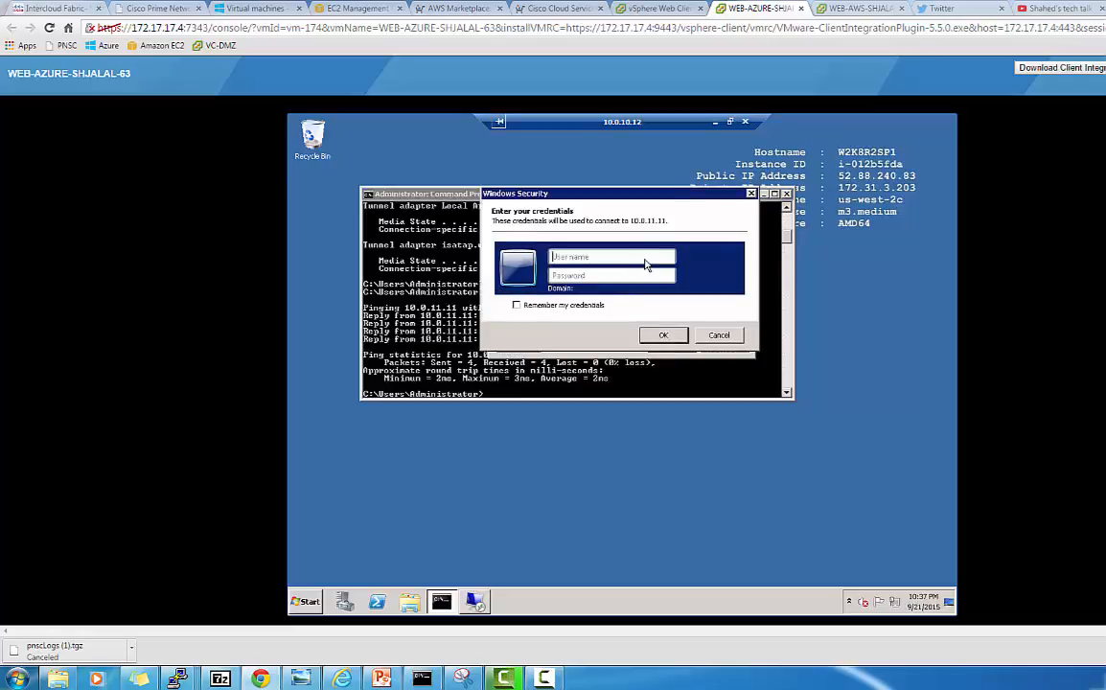
Sign in as administrator with the account password and accept the certificate warning
left_click(644, 259)
type("a")
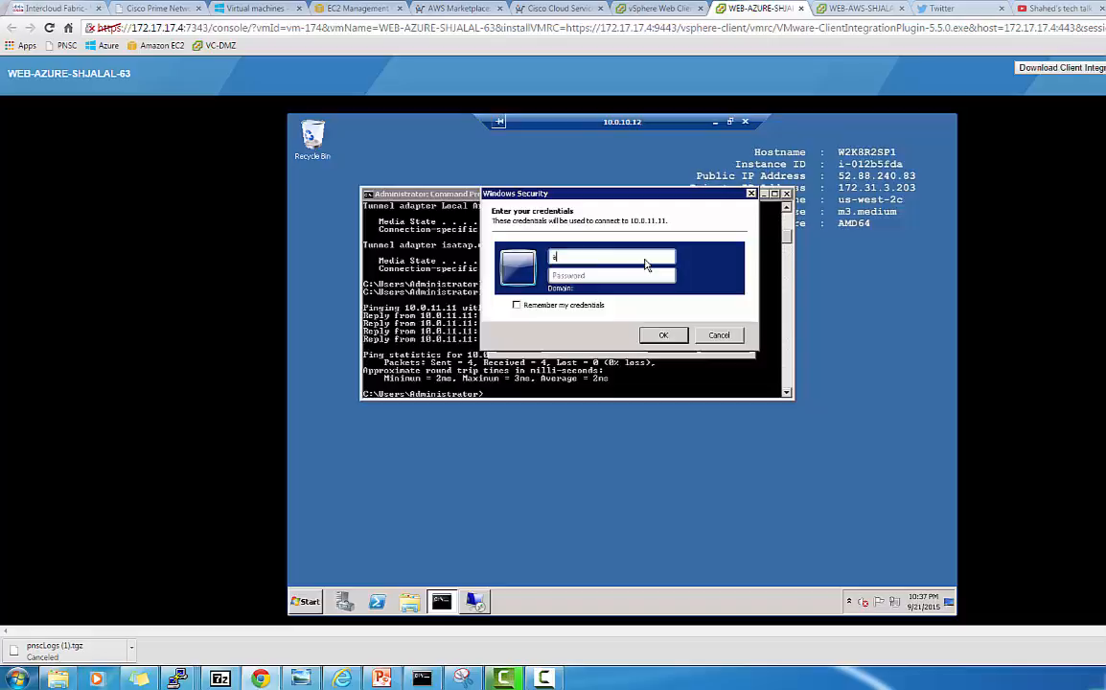
type("dministrator")
key("Tab")
type("Password")
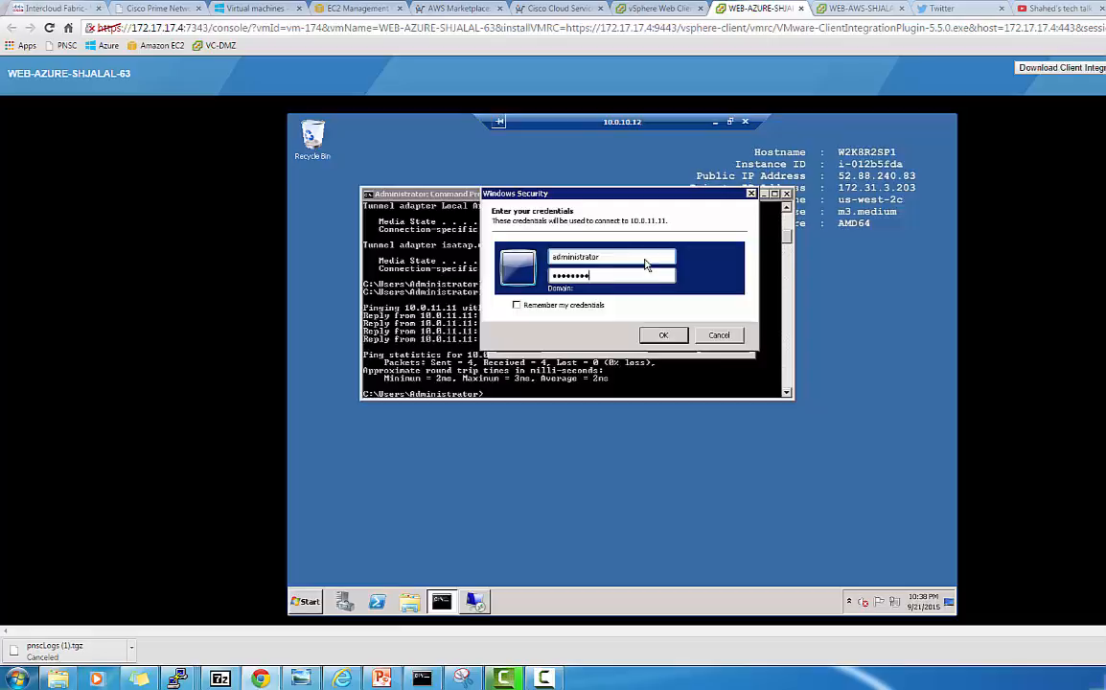
key("Return")
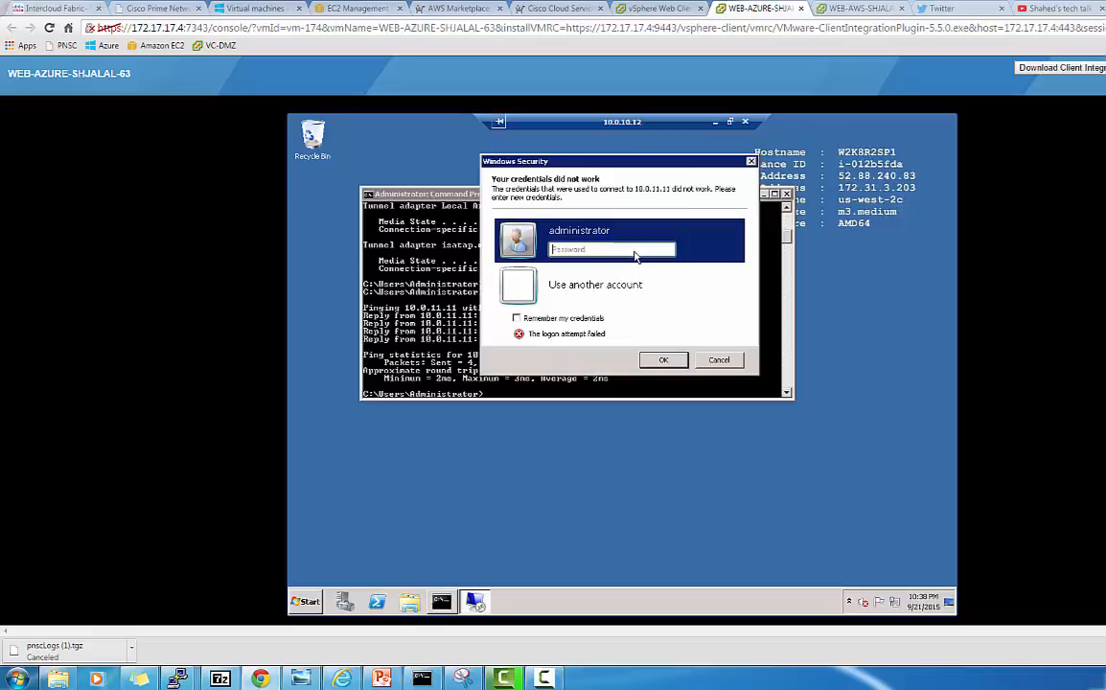
left_click(633, 253)
type("********")
left_click(673, 363)
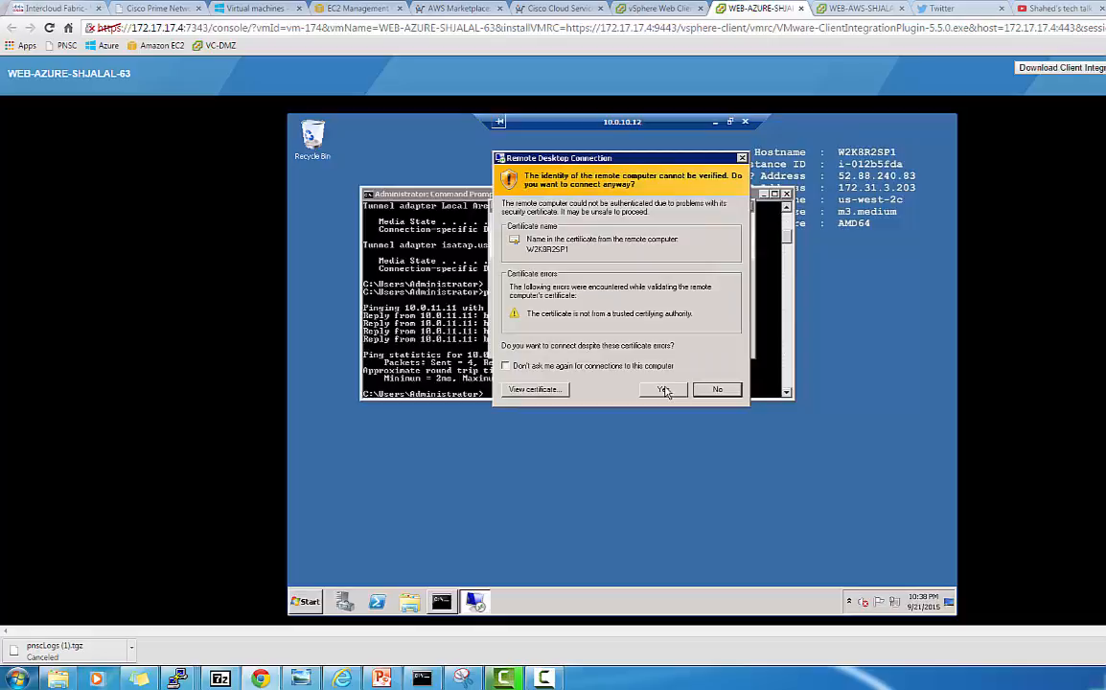
left_click(664, 389)
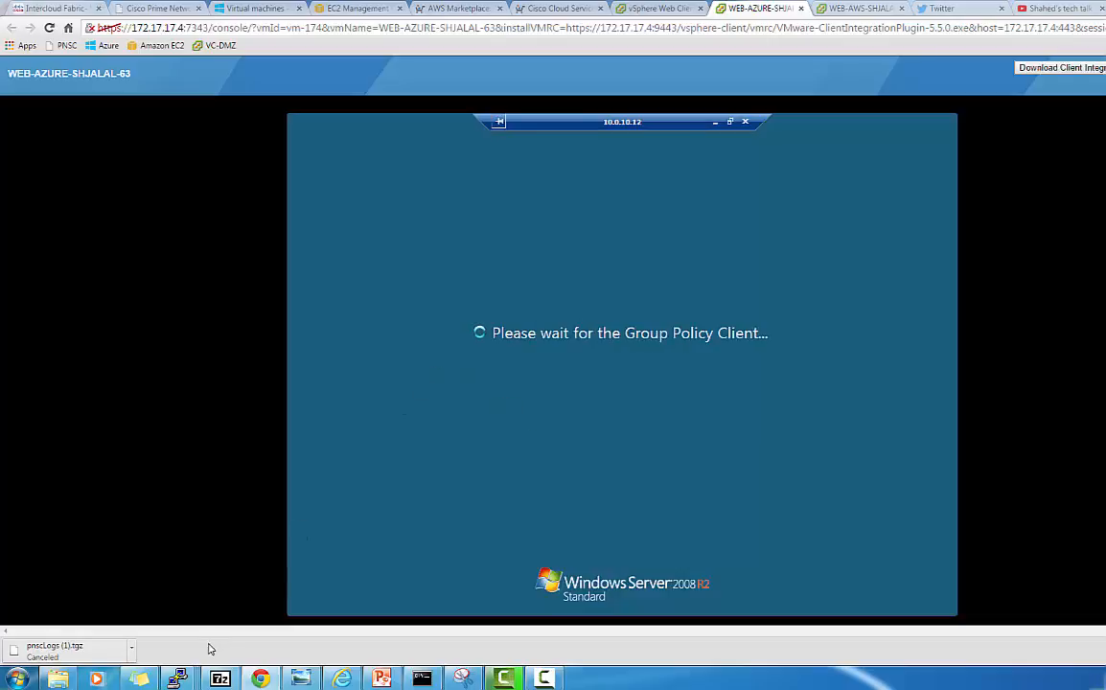
From the 172.17.17.56 PuTTY window, start a new session loading the AWS-ICS saved settings
mouse_move(180, 677)
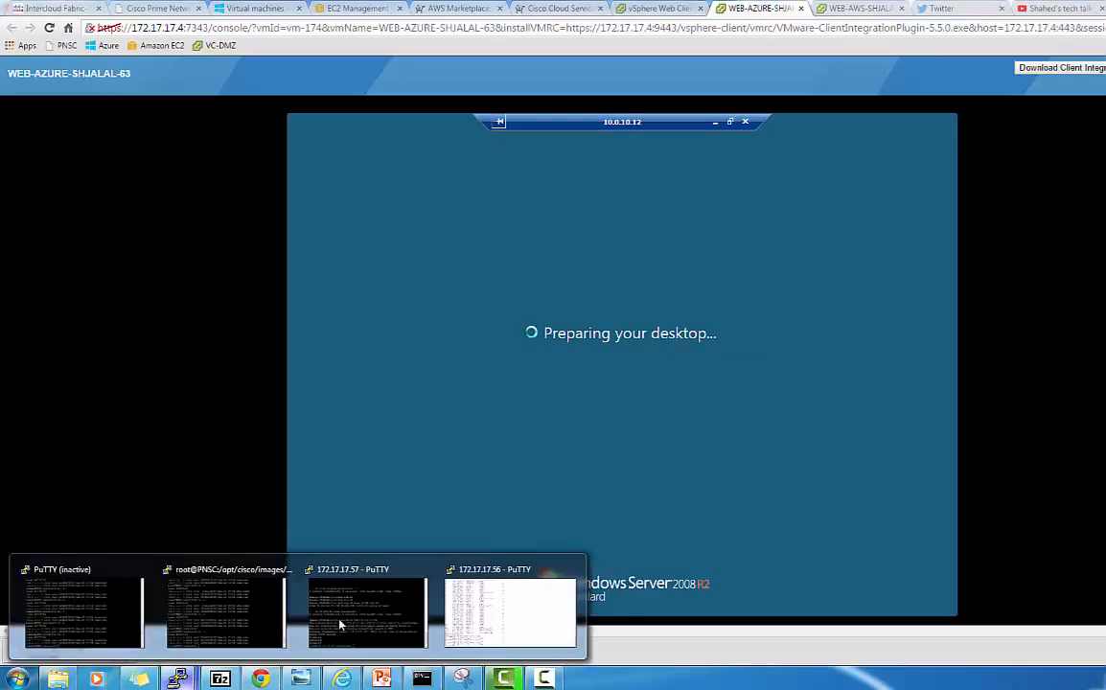
left_click(506, 609)
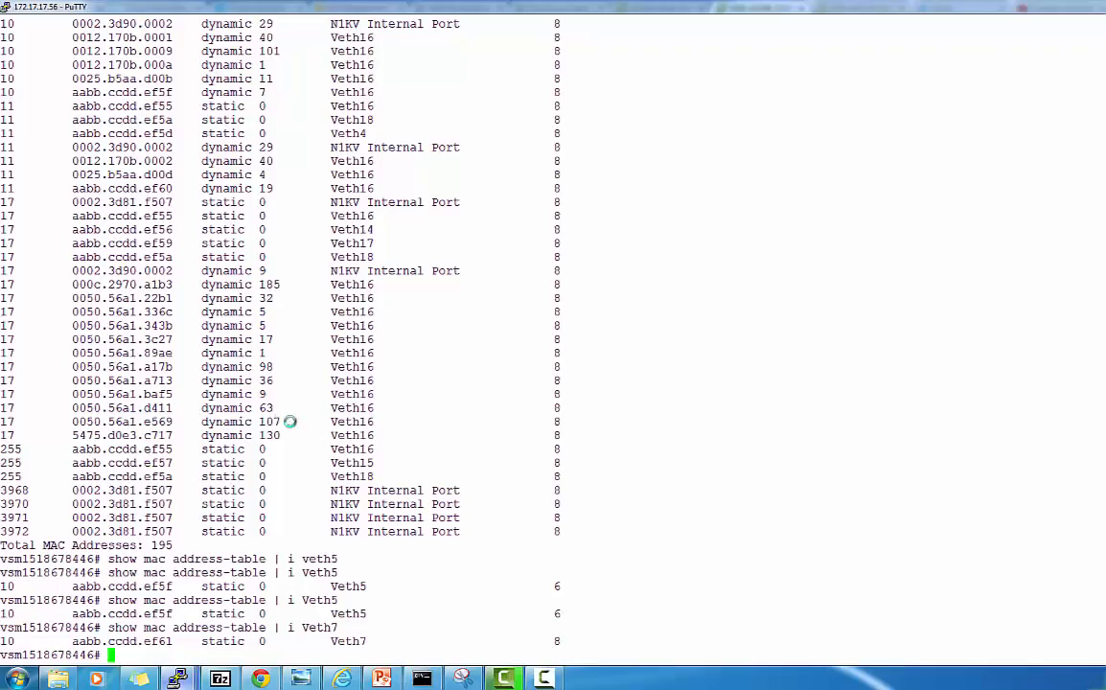
left_click(7, 8)
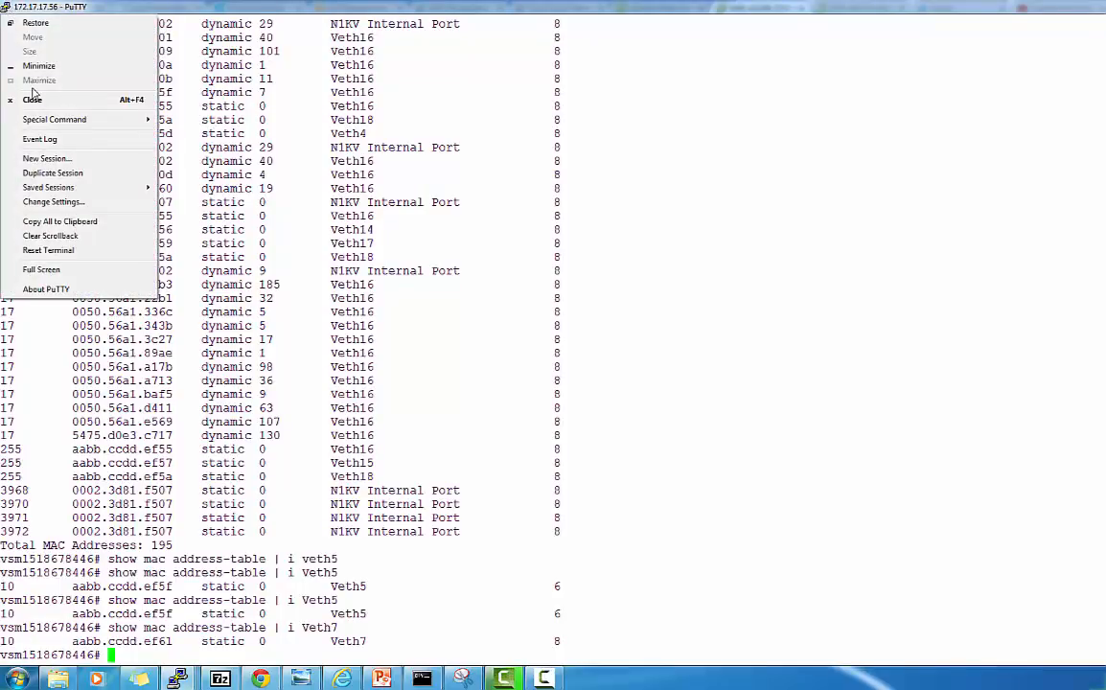
left_click(48, 159)
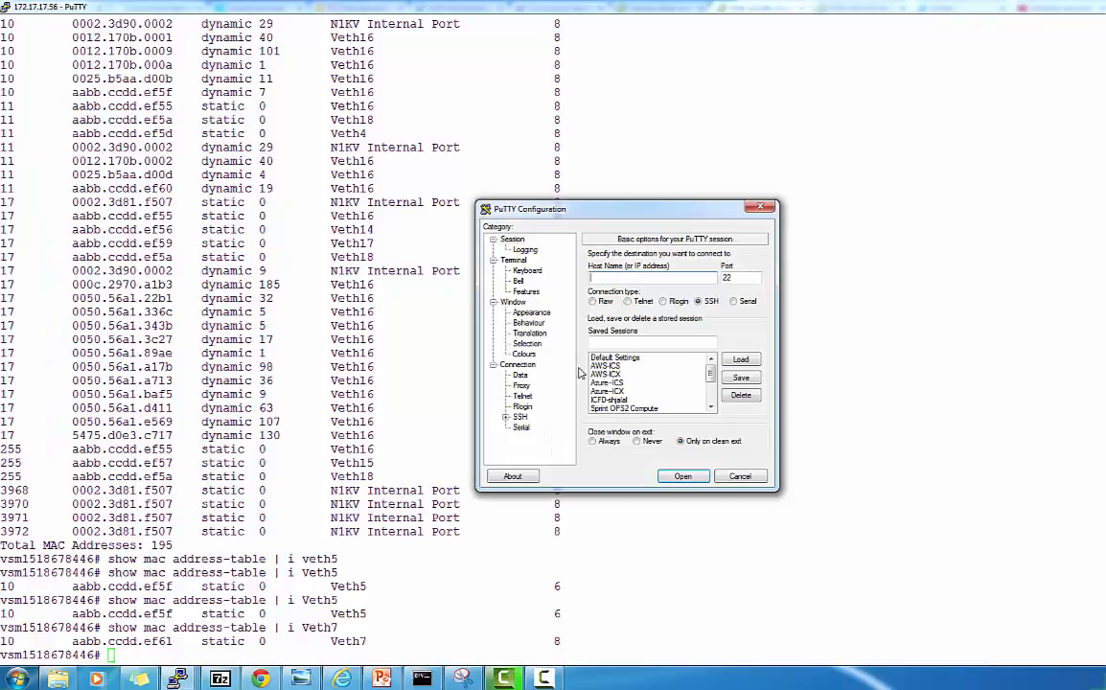
left_click(605, 366)
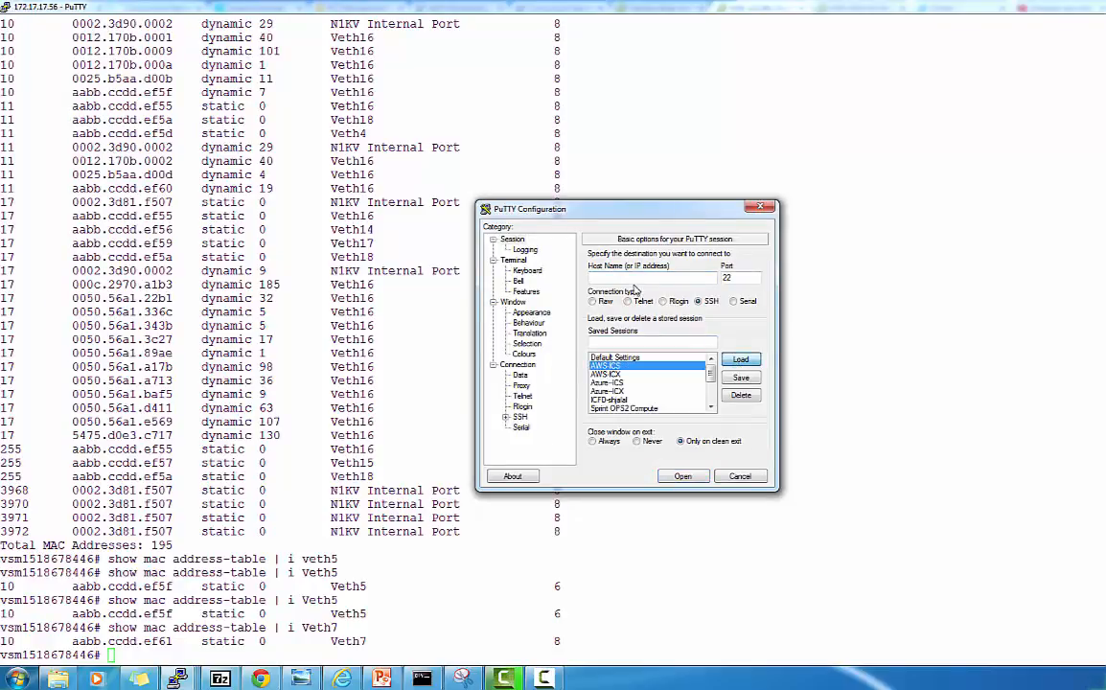
left_click(746, 361)
Change the host to 172.17.17.70 and open the connection
left_click(669, 276)
key("BackSpace")
key("BackSpace")
type("70")
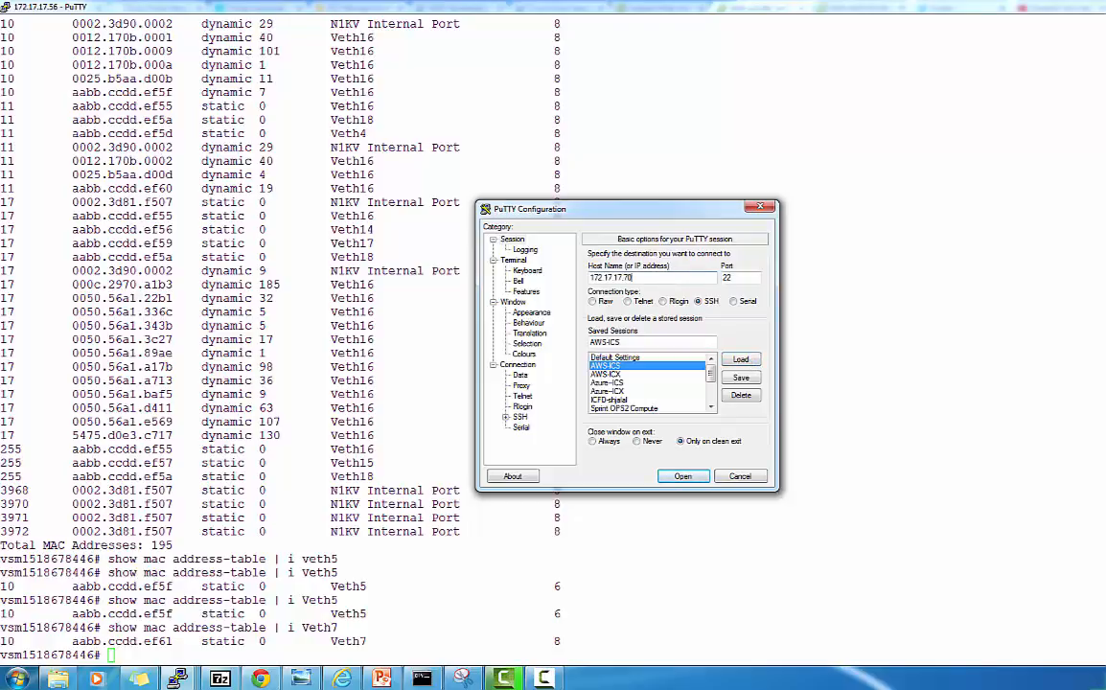
left_click(680, 475)
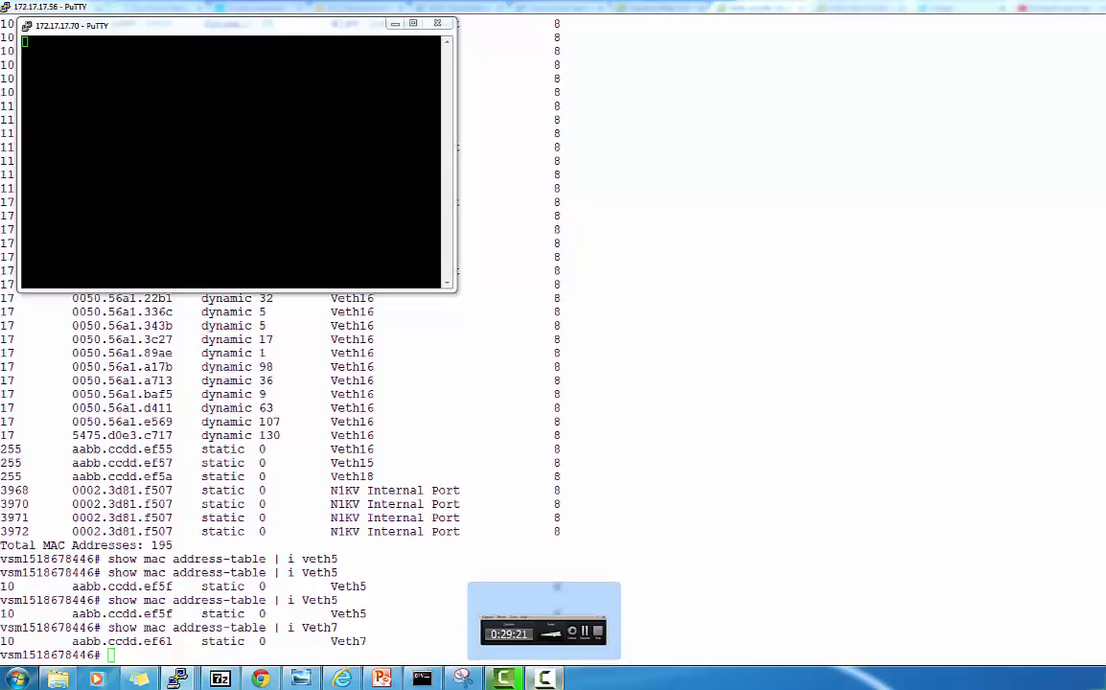
left_click(503, 679)
left_click(428, 511)
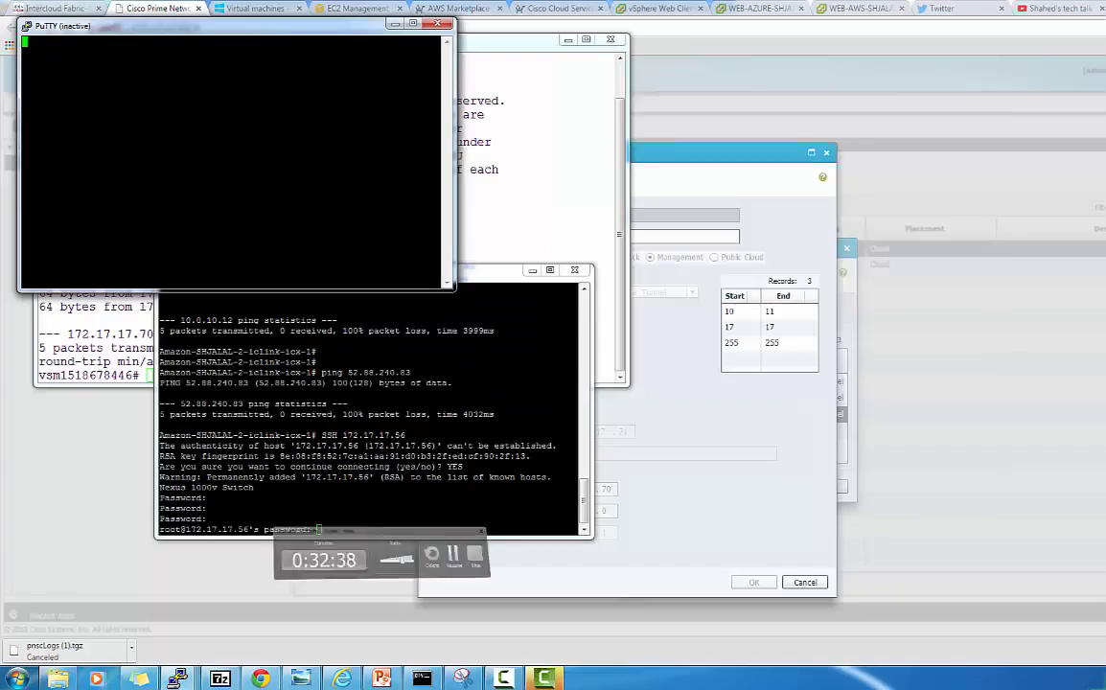
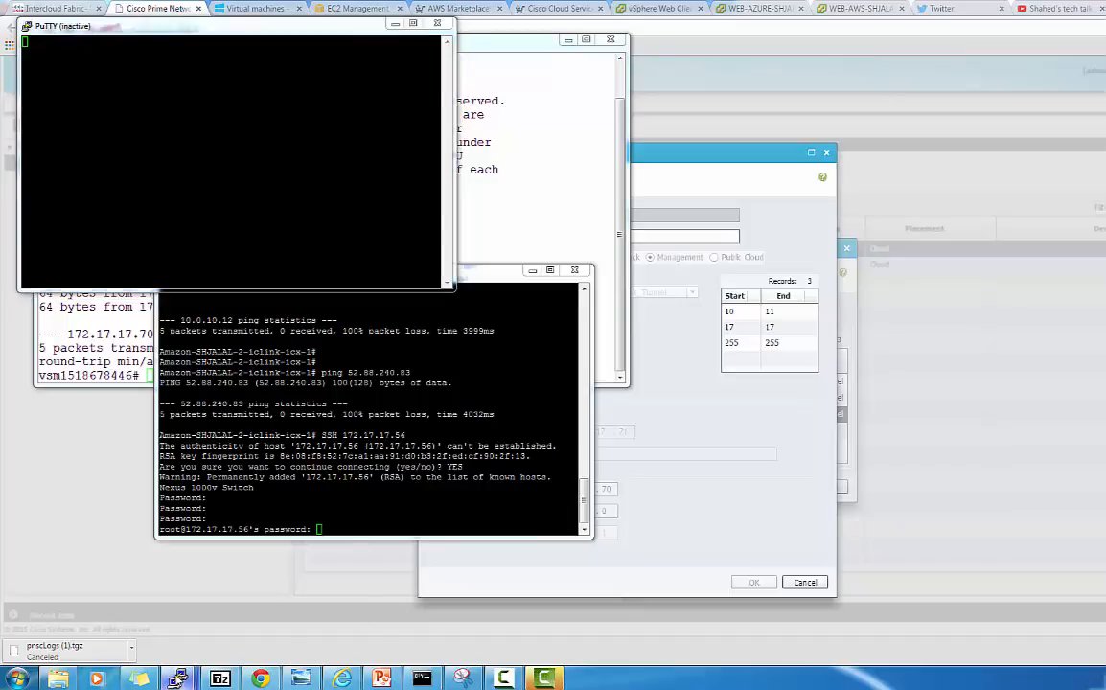
Bring the 172.17.17.56 switch session forward, check ipconfig in the command prompt, then return
mouse_move(177, 678)
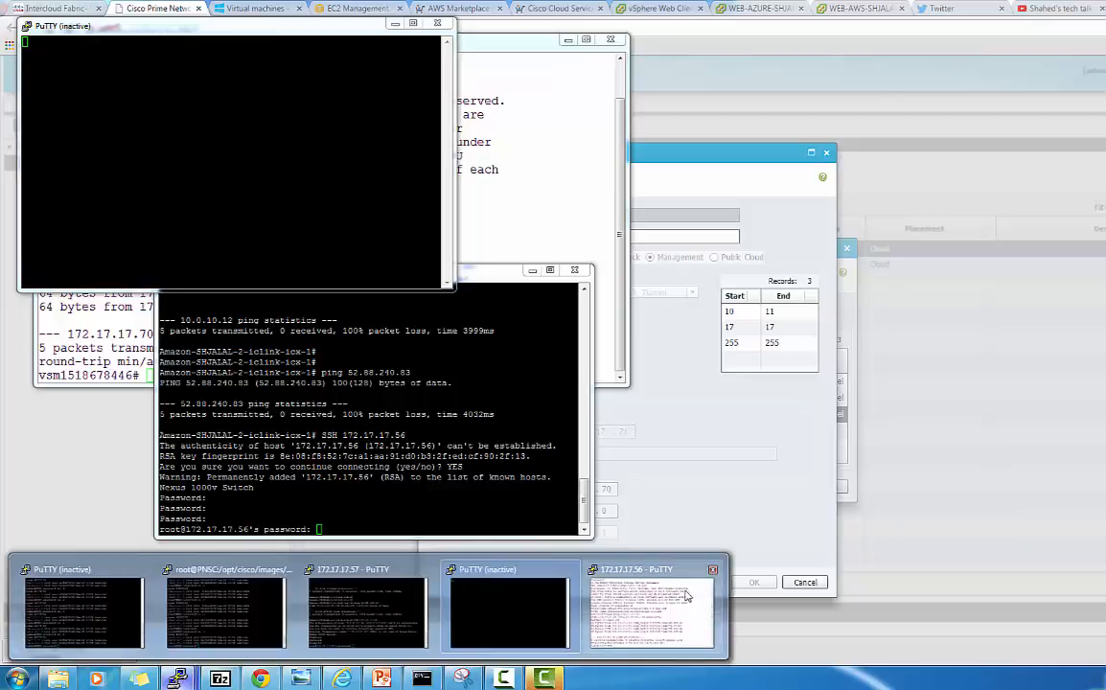
left_click(651, 613)
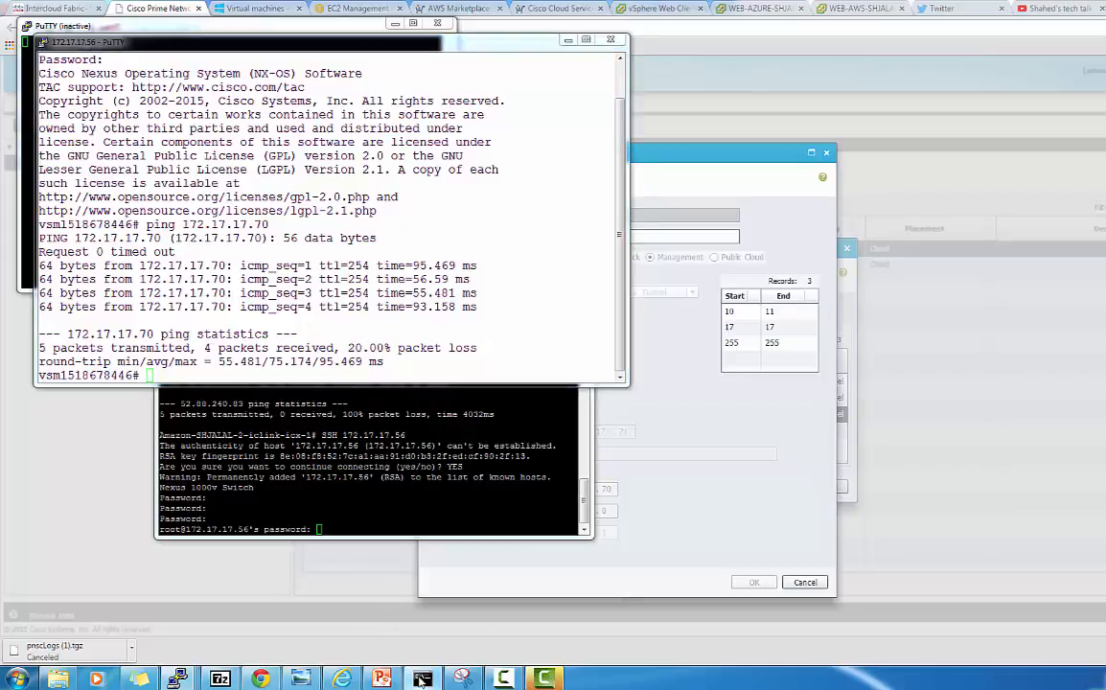
key("alt+Tab")
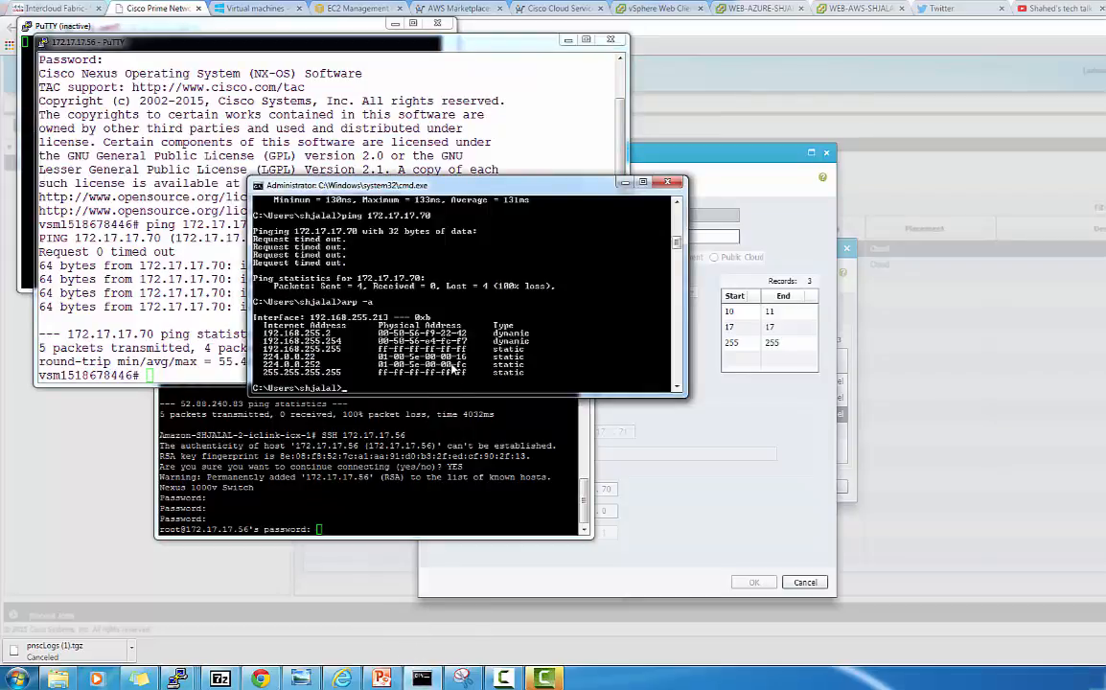
type("ipconfig")
key("Return")
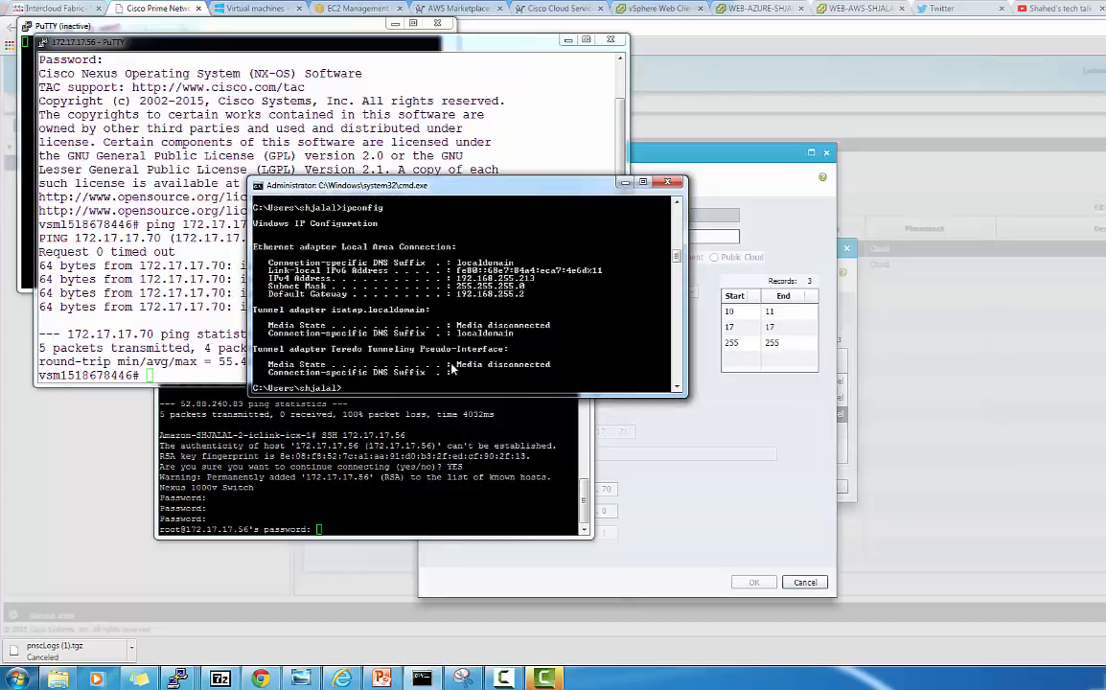
left_click(199, 340)
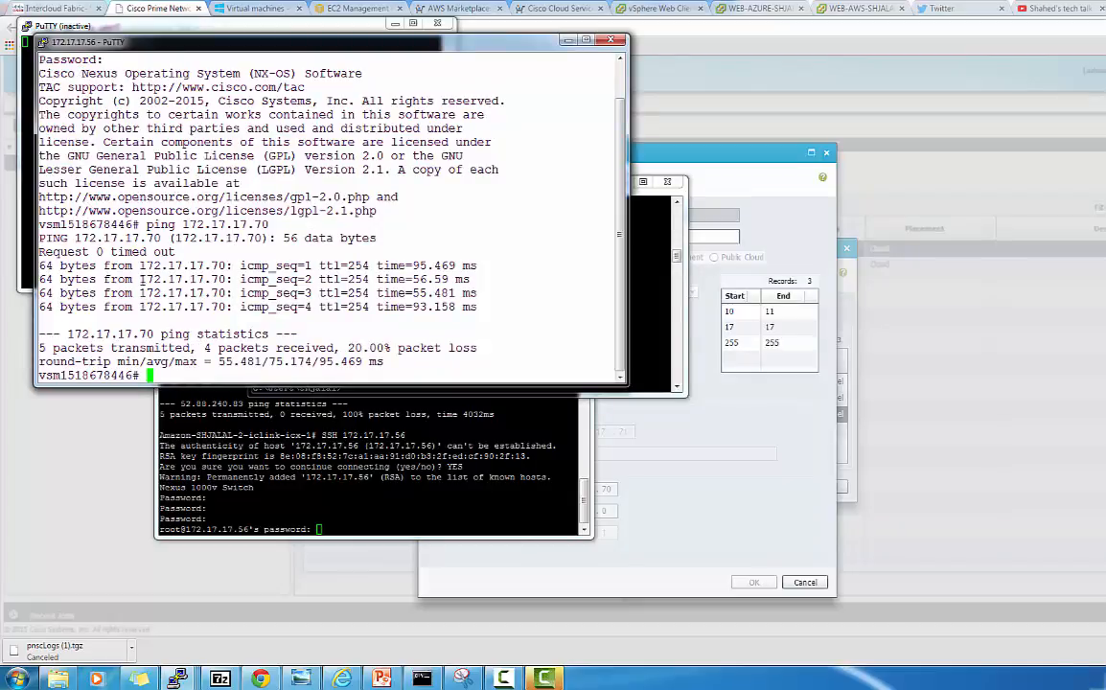
SSH from the switch to 172.17.17.70, accept the host key, and log in with the router password
type("ssh 172")
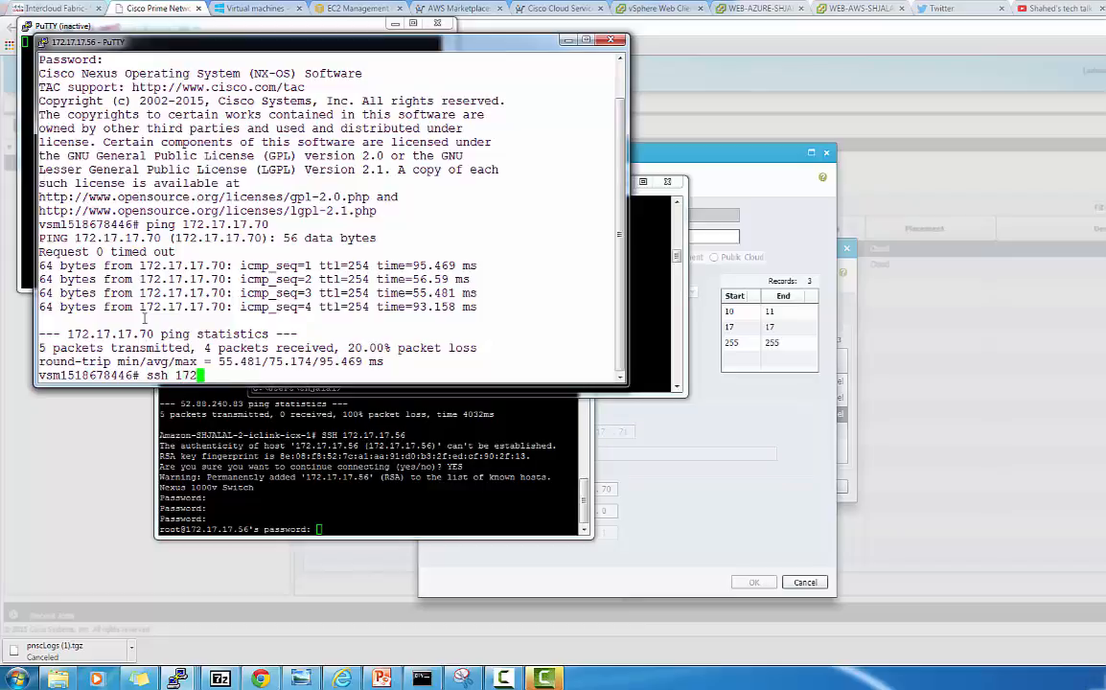
type(".17.17.70")
key("Return")
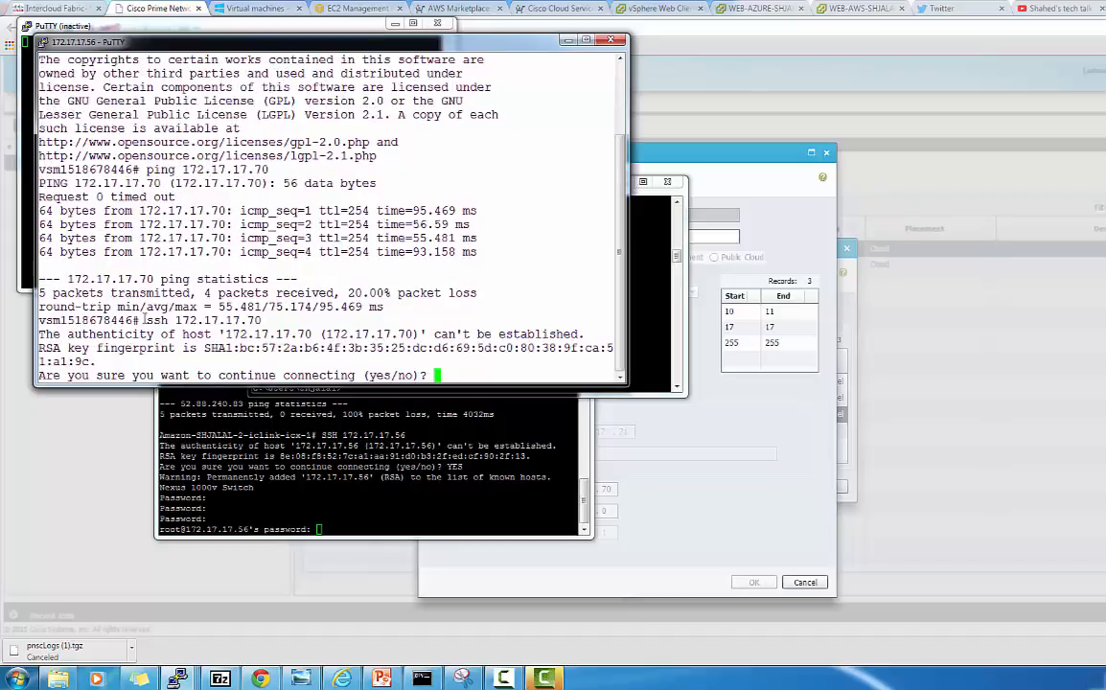
type("yes")
key("Return")
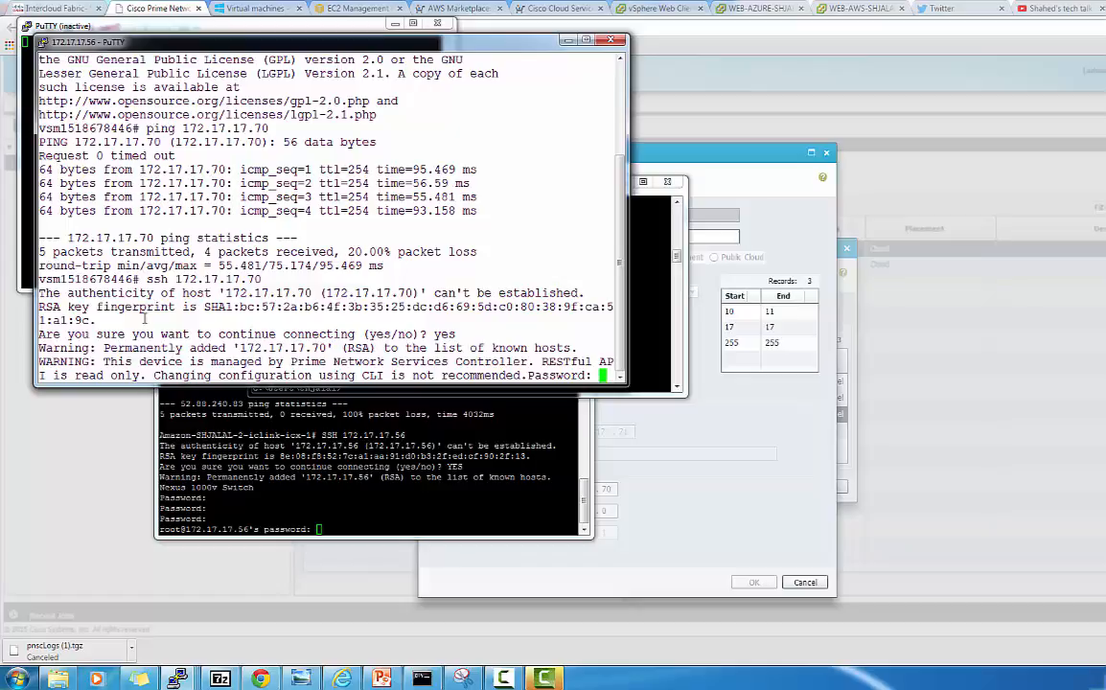
key("Return")
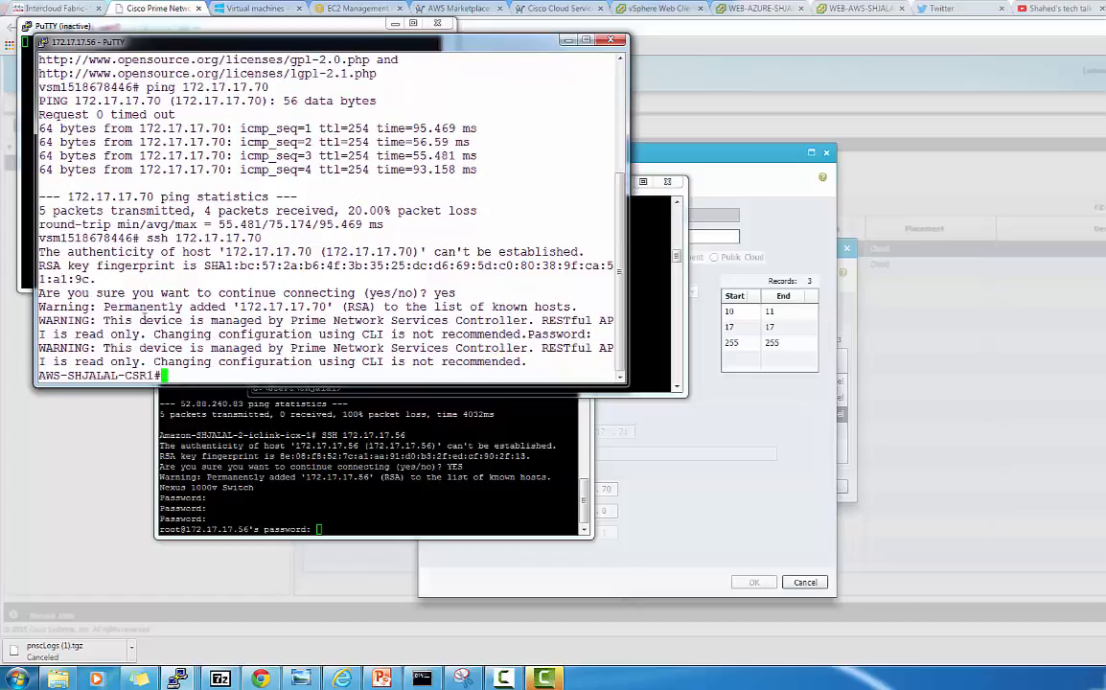
double_click(529, 40)
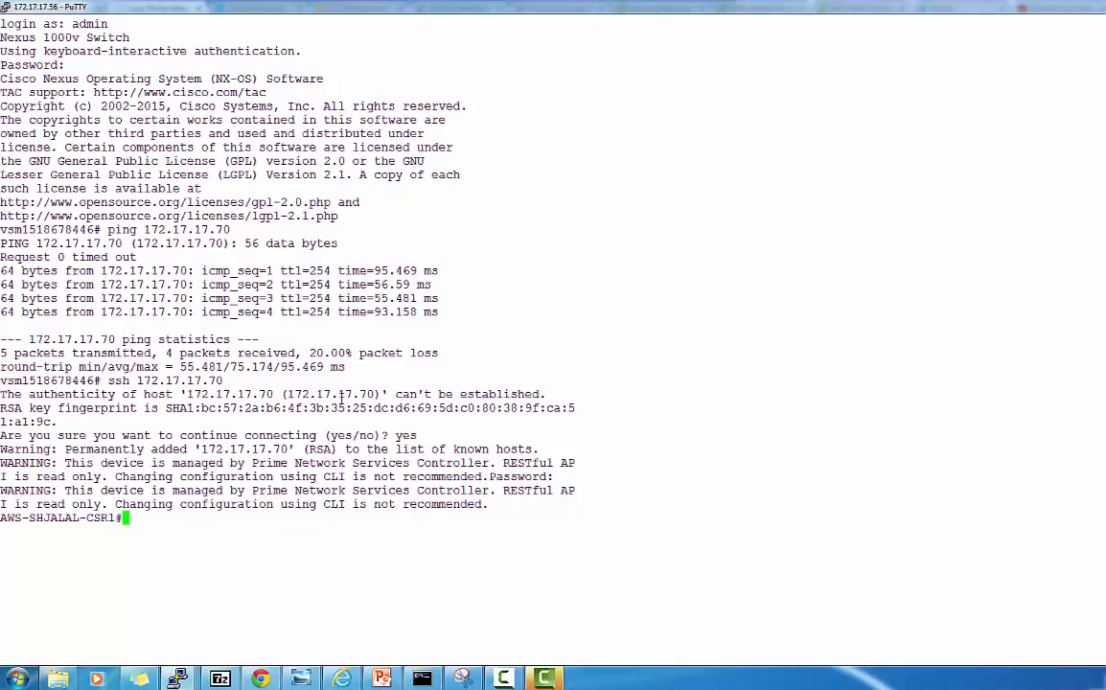
Display the router's routing table and inspect the 10.0.10.2/32 and 10.0.11.0/24 routes
type("show ip route")
key("Return")
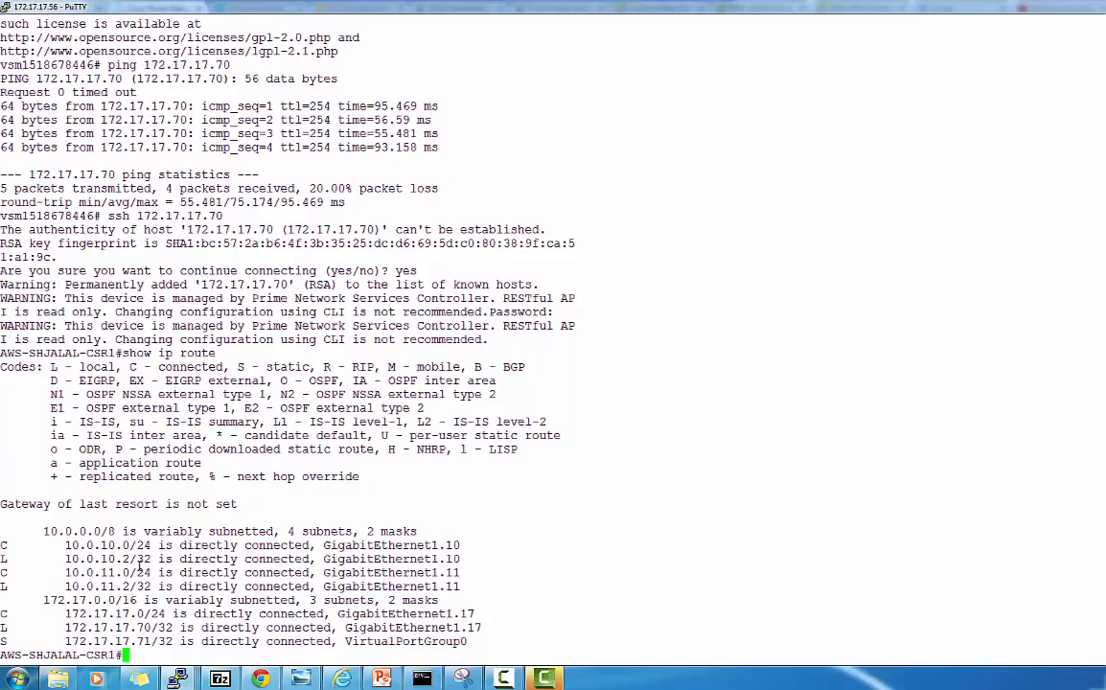
double_click(111, 559)
double_click(112, 572)
left_click(152, 606)
Add default route 0.0.0.0 0.0.0.0 via 172.17.17.1 in configuration mode
type("confi g")
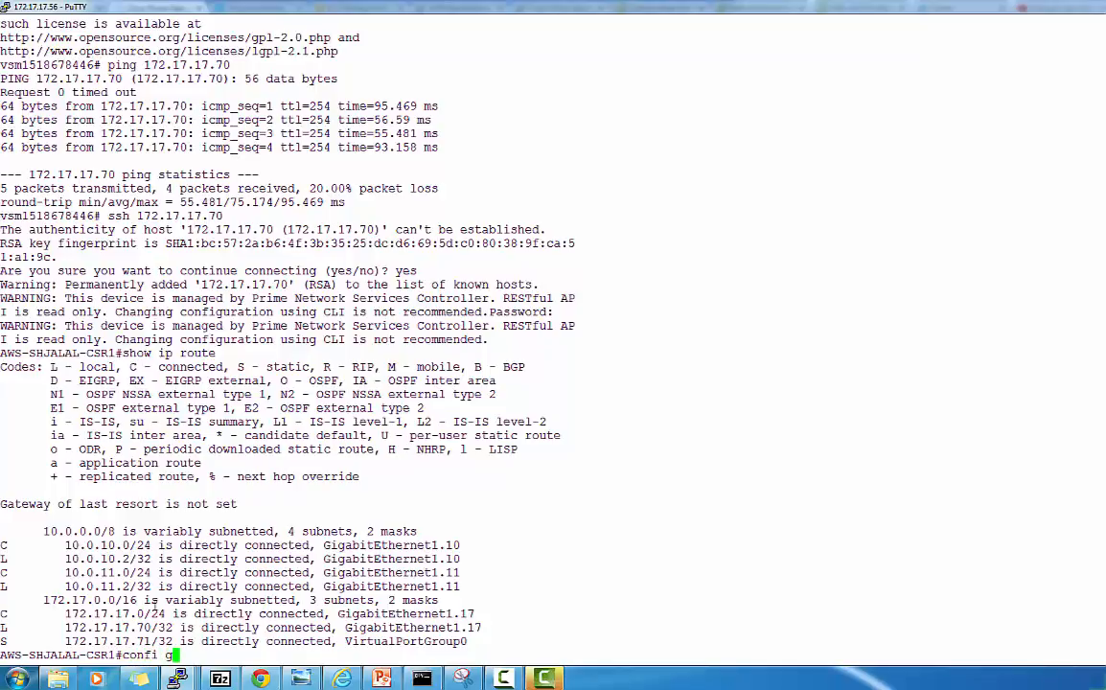
key("BackSpace")
key("BackSpace")
type("g t")
key("Return")
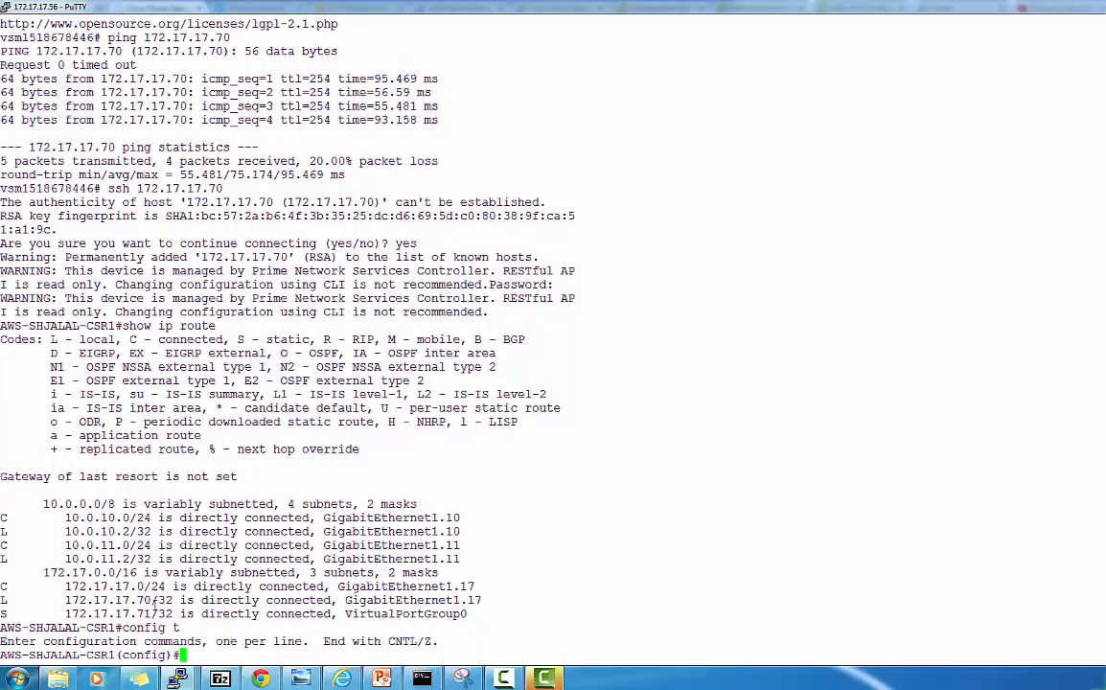
type("ip route 0.0")
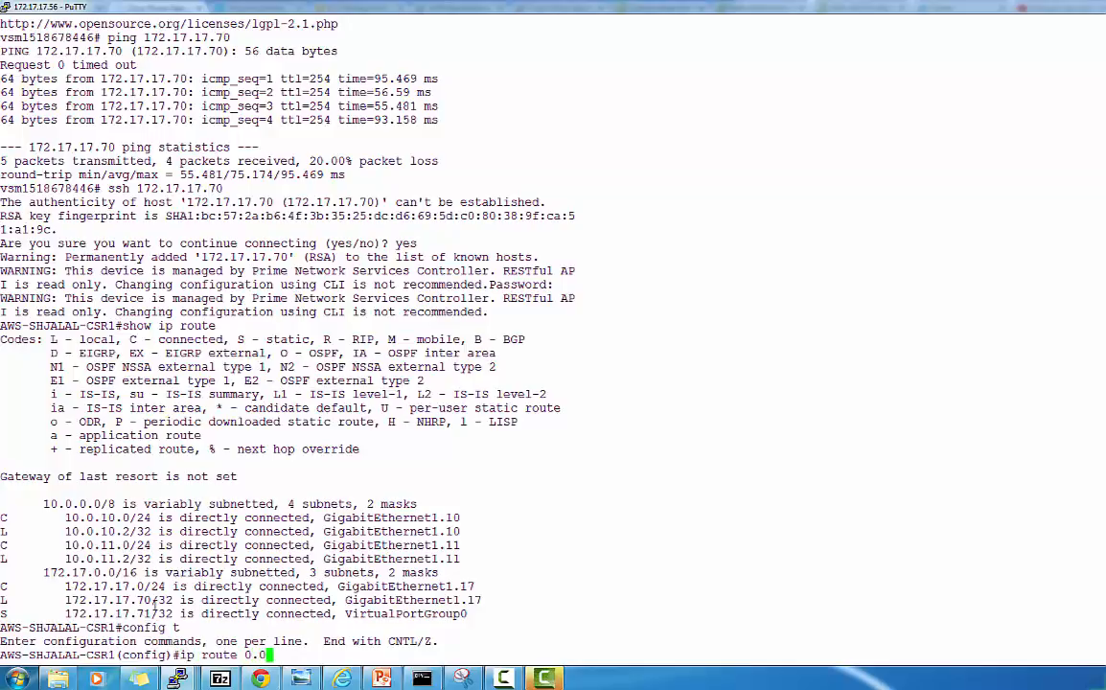
type(".0.0 0.0.0.0 1")
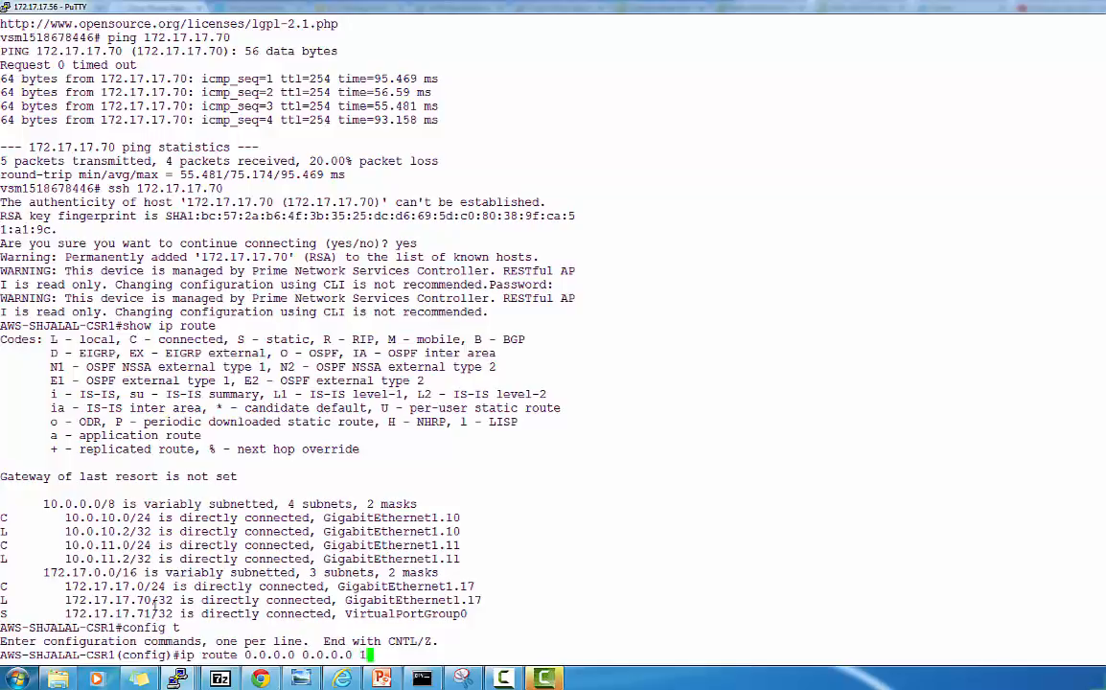
type("72.17.17.1")
key("Return")
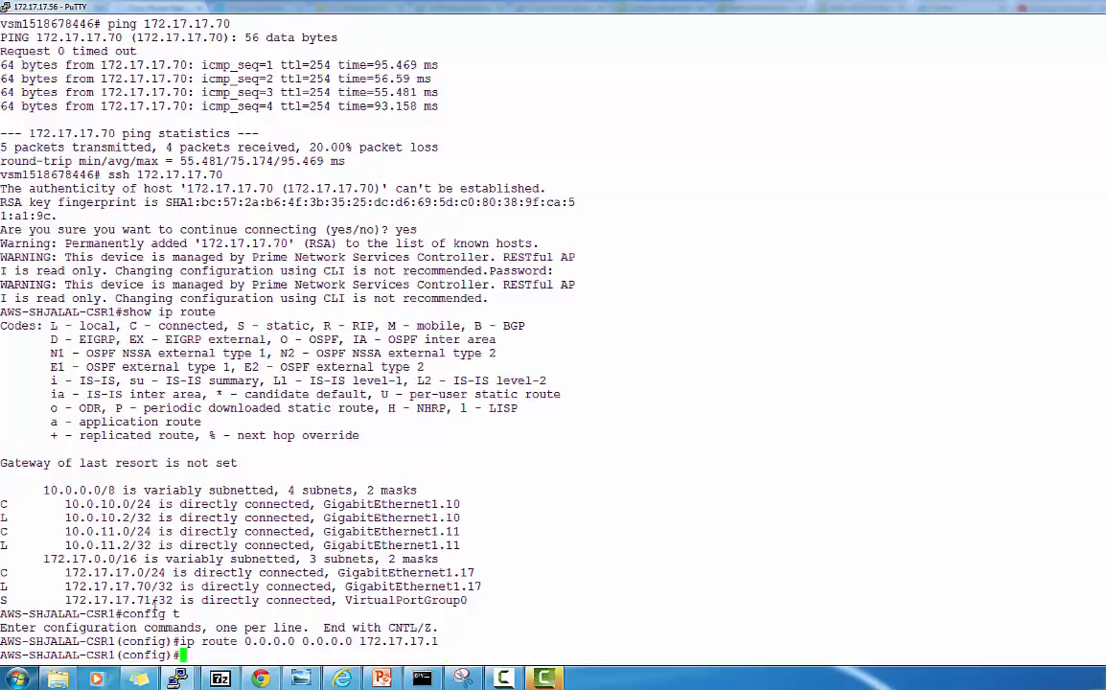
type("exit")
key("Return")
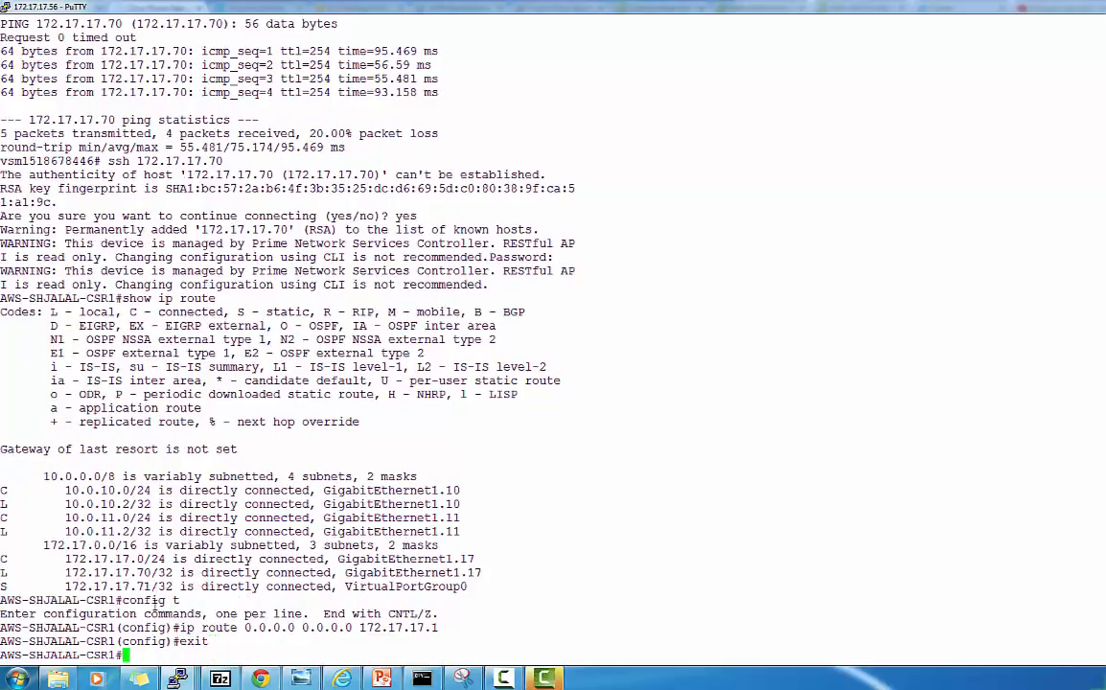
Save the running configuration to startup-config with copy r s
type("copy r s")
key("Return")
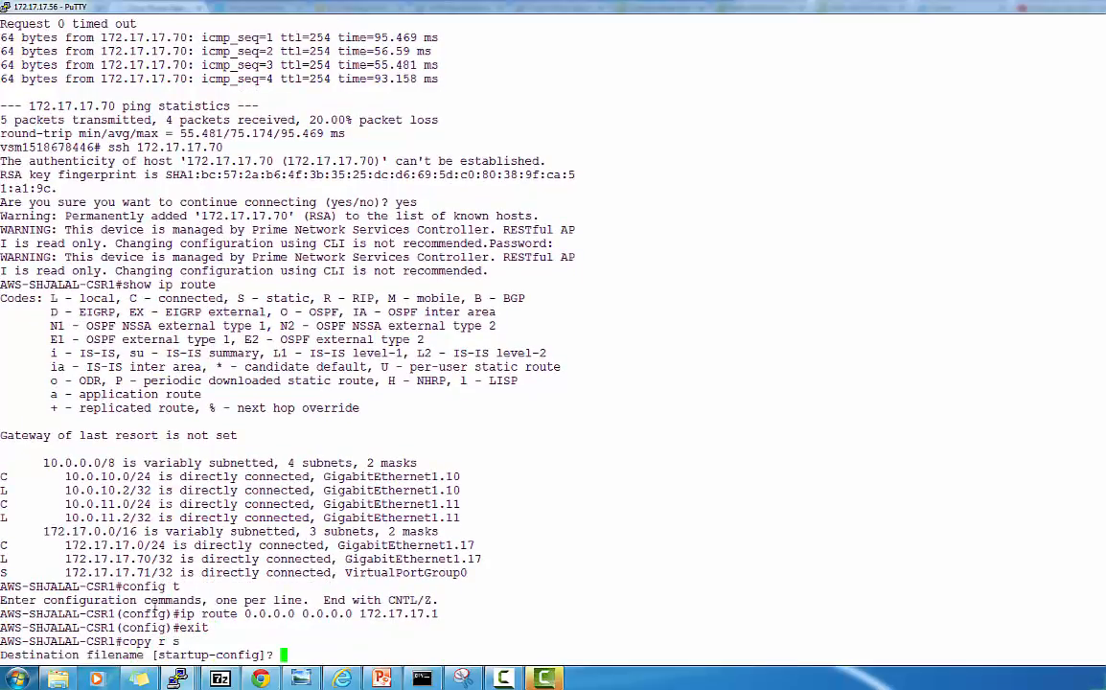
key("Return")
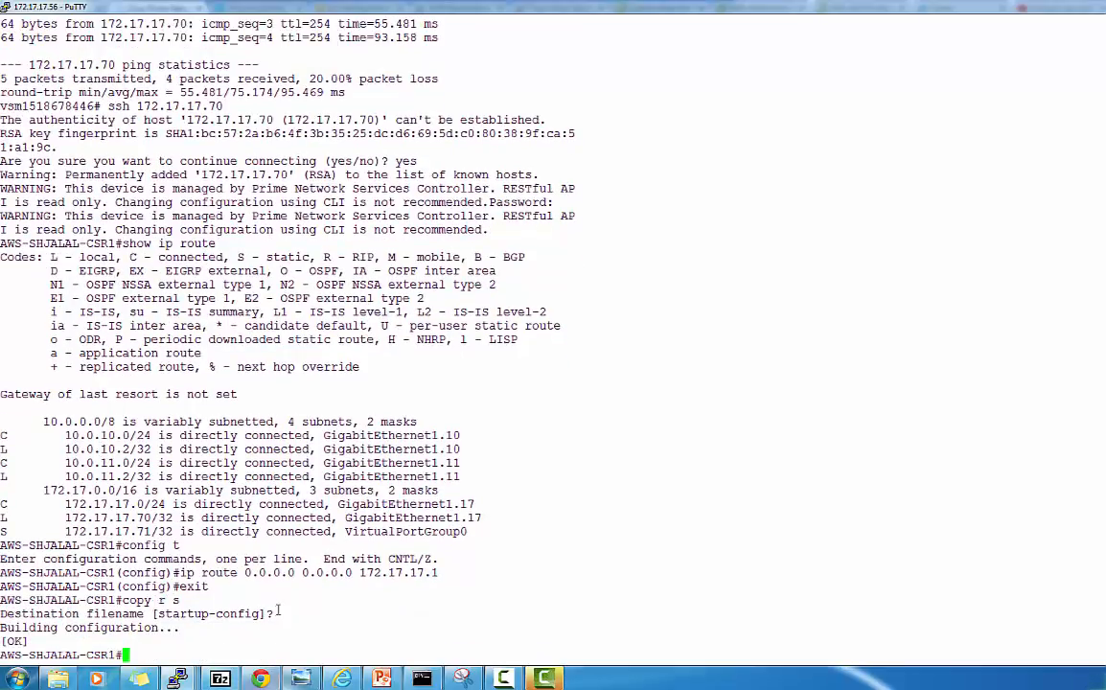
left_click(432, 682)
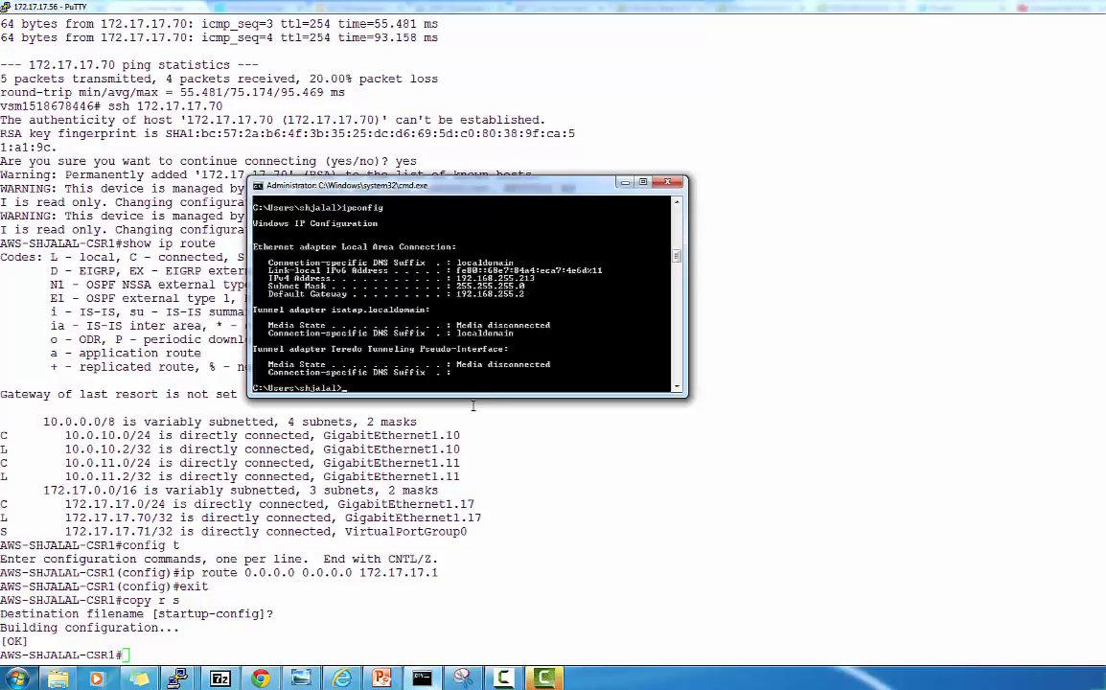
Ping 172.17.17.1 from the command prompt, then stop the ping
key("Up")
key("Up")
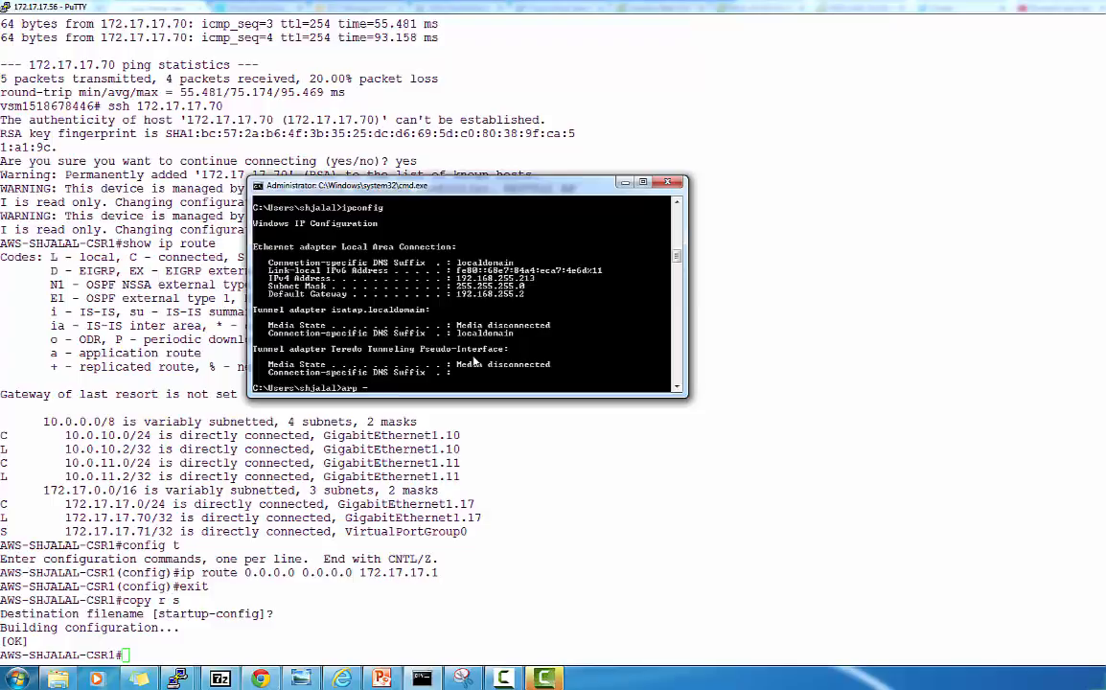
key("Escape")
type("ping 172.17.17.1")
key("Return")
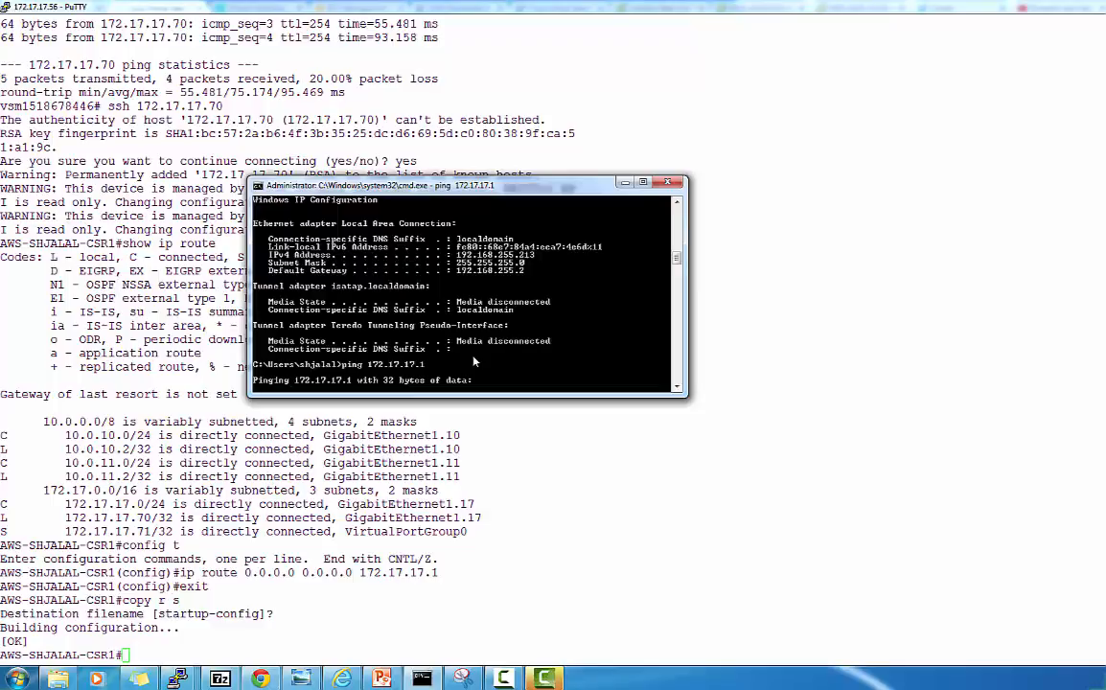
key("ctrl+c")
key("ctrl+z")
key("ctrl+x")
key("ctrl+z")
key("ctrl+x")
Edit the previous ping command to ping 172.17.17.70 instead
key("Up")
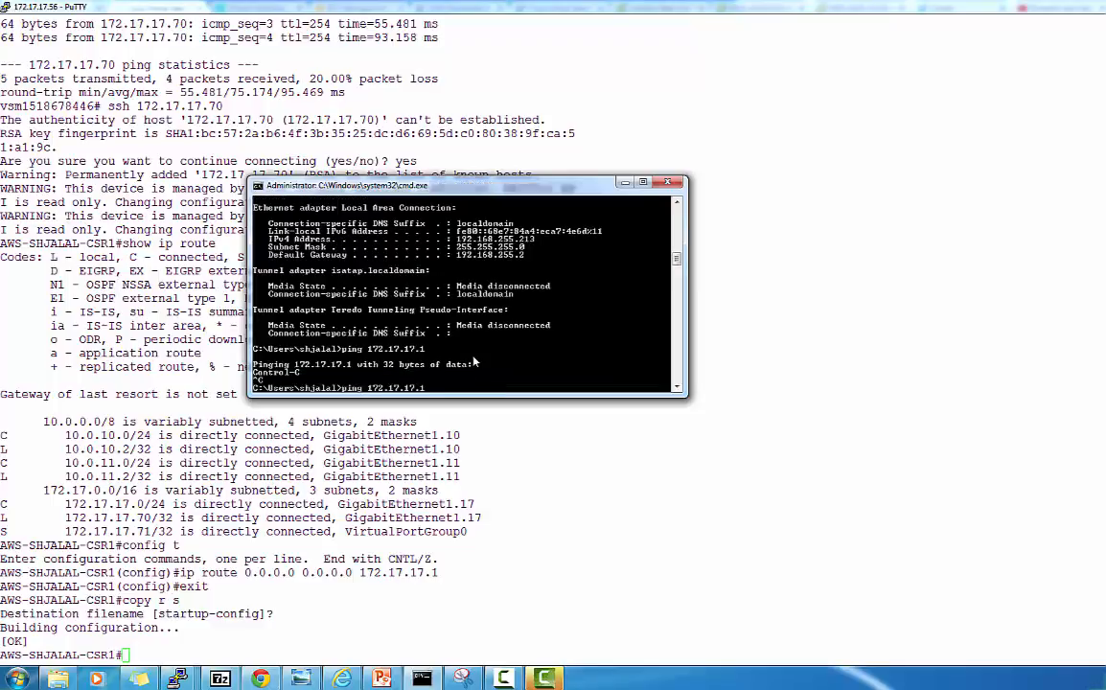
key("BackSpace")
type("70")
key("Return")
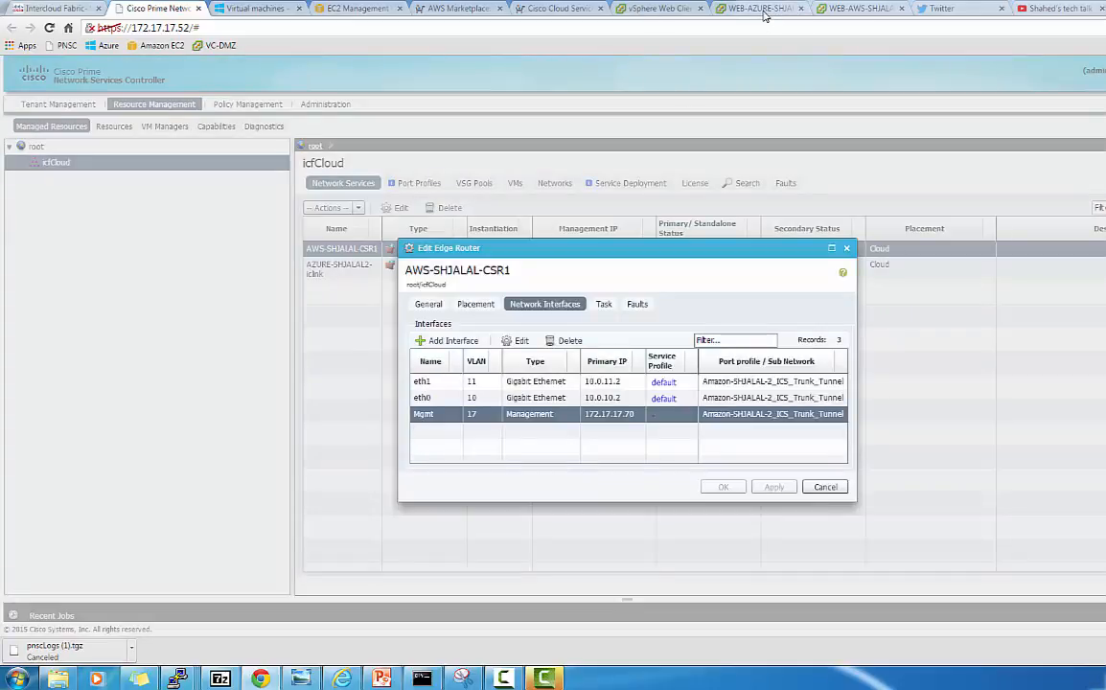
On the Azure web VM console, pick a shutdown reason and dismiss the Shutdown Event Tracker
left_click(764, 15)
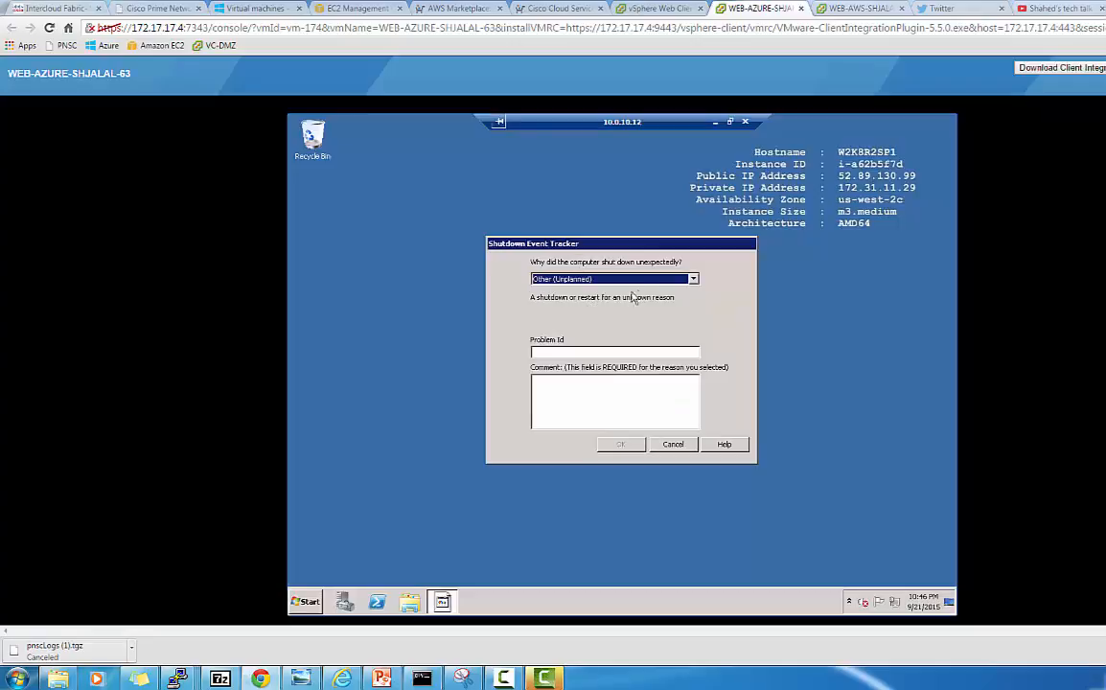
left_click(692, 279)
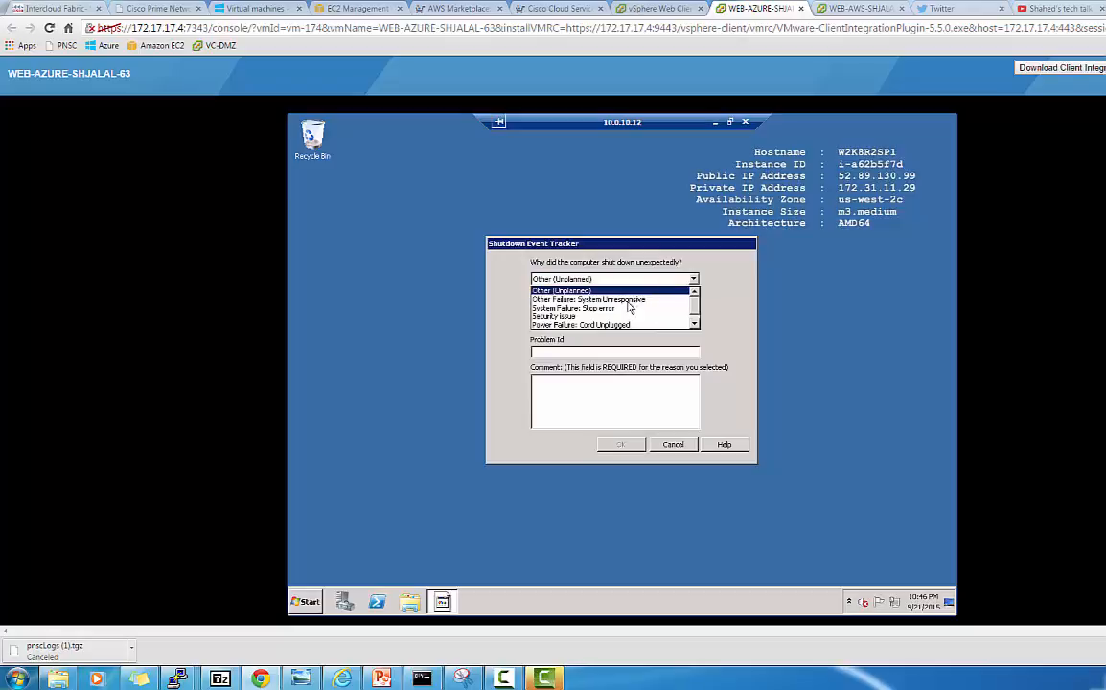
left_click(628, 300)
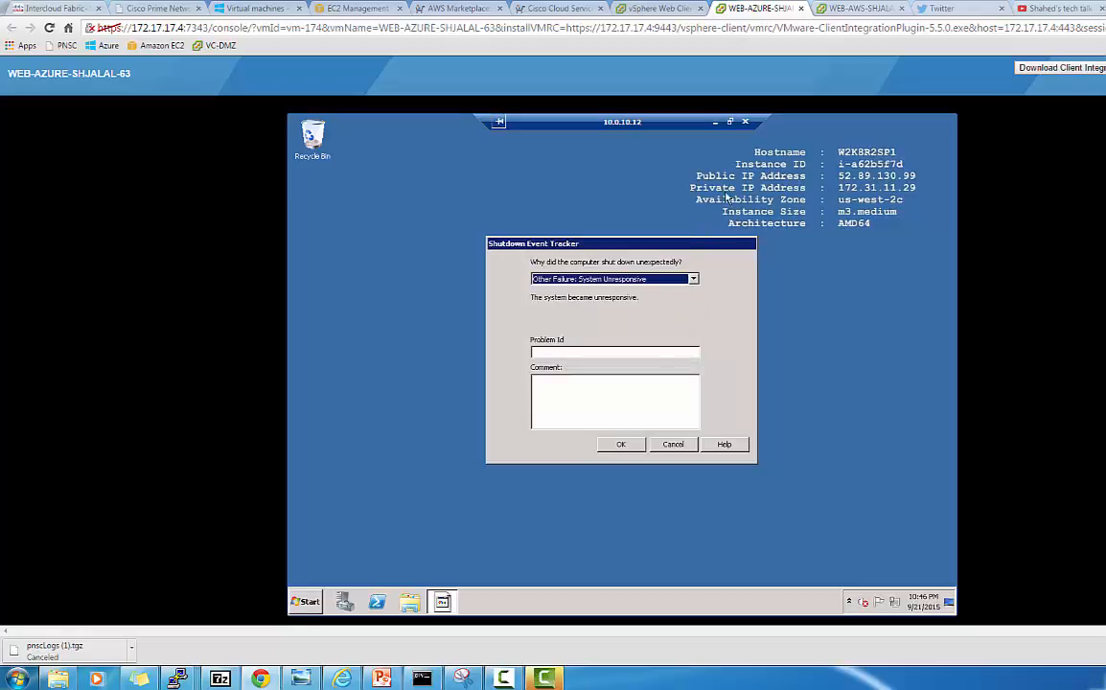
left_click(621, 444)
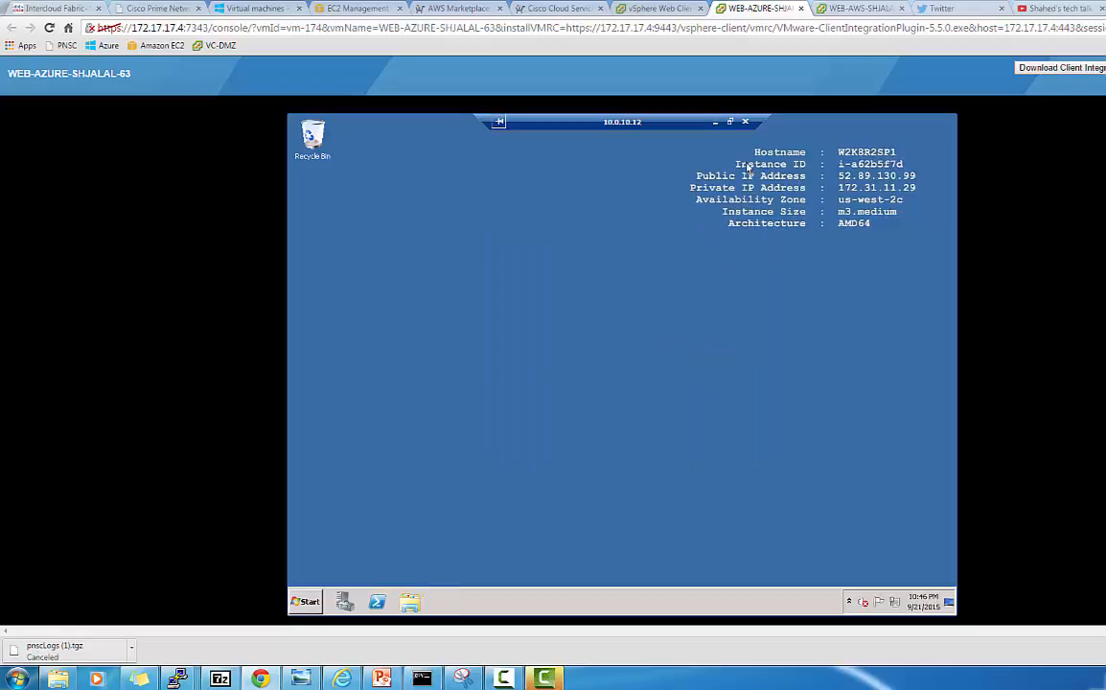
Minimize the 10.0.10.12 session, restore the 10.0.10.13 session, and return to Cisco Prime
left_click(714, 124)
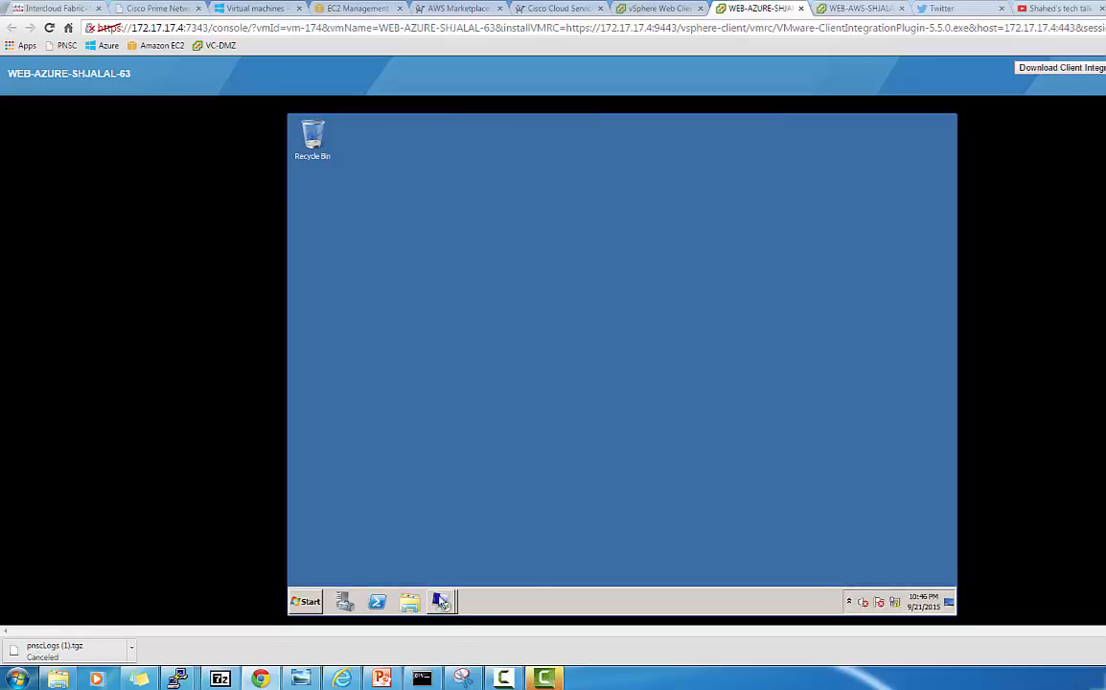
left_click(440, 602)
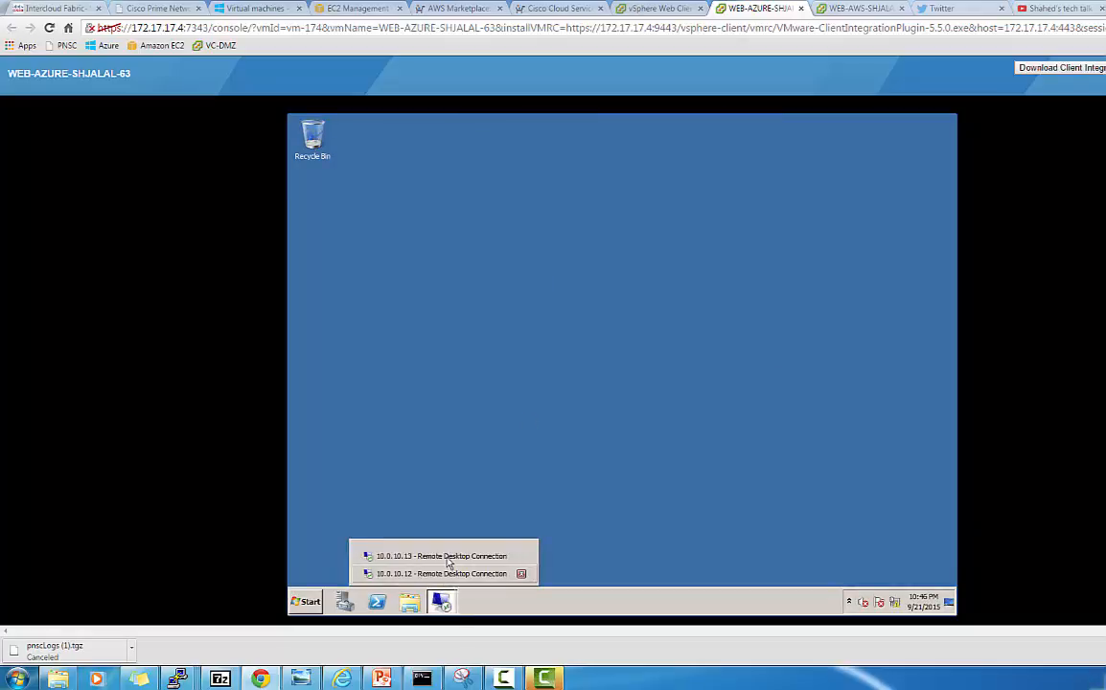
left_click(447, 557)
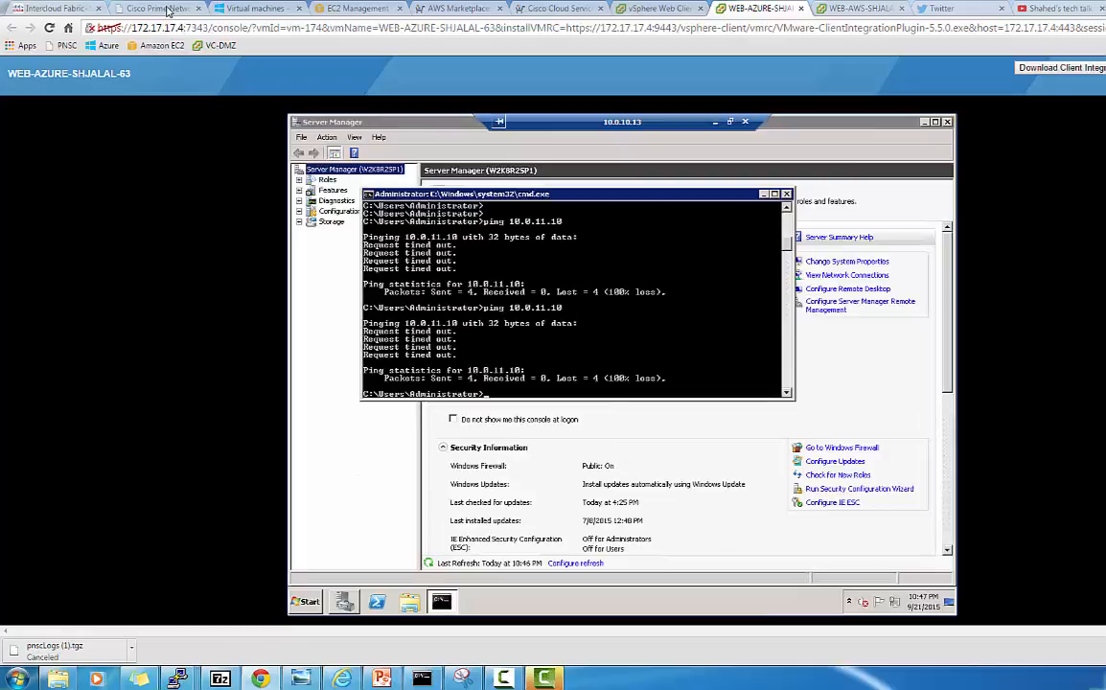
left_click(168, 11)
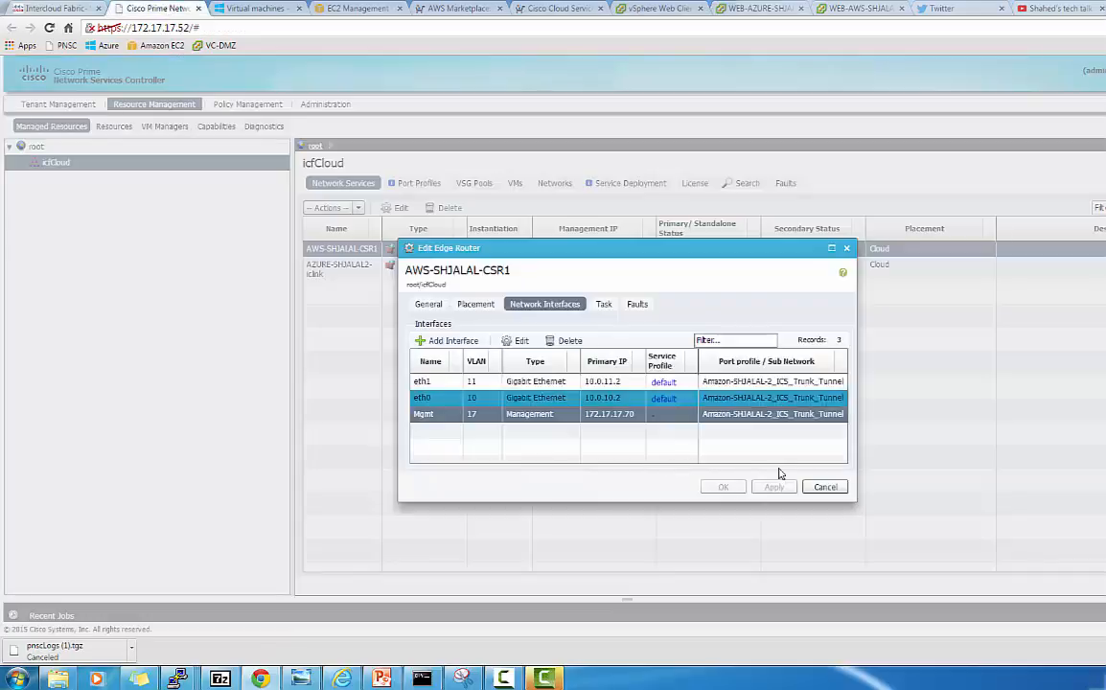
Close the AWS router editor and open AZURE-SHJALAL2-iclink's network interfaces for editing
left_click(825, 488)
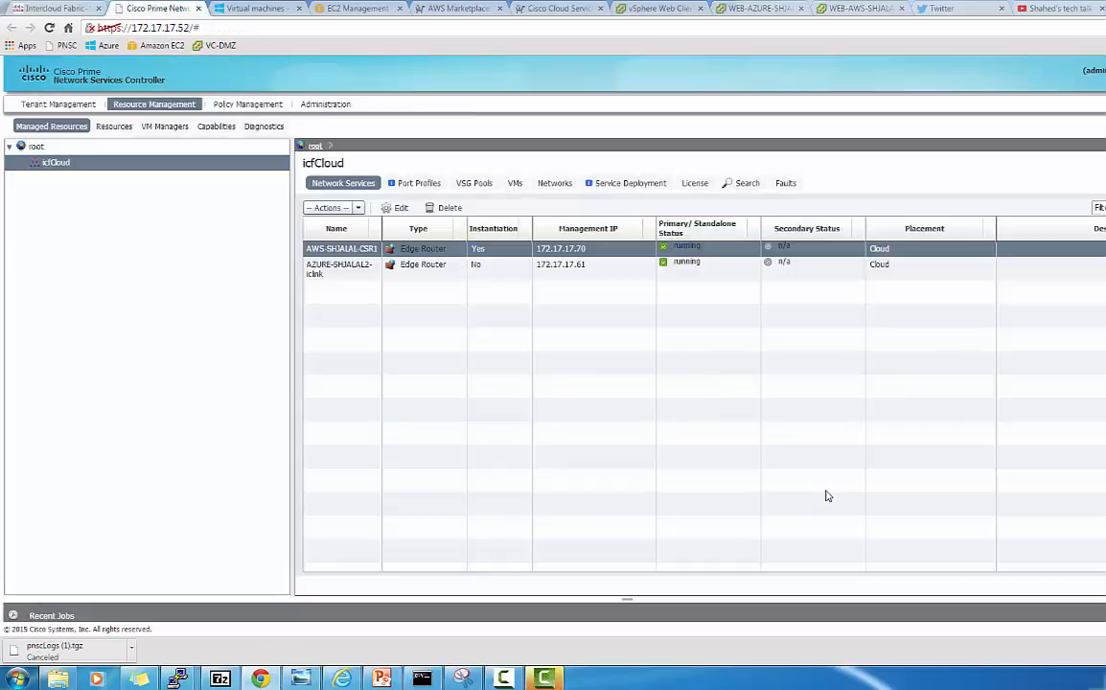
left_click(419, 272)
left_click(399, 208)
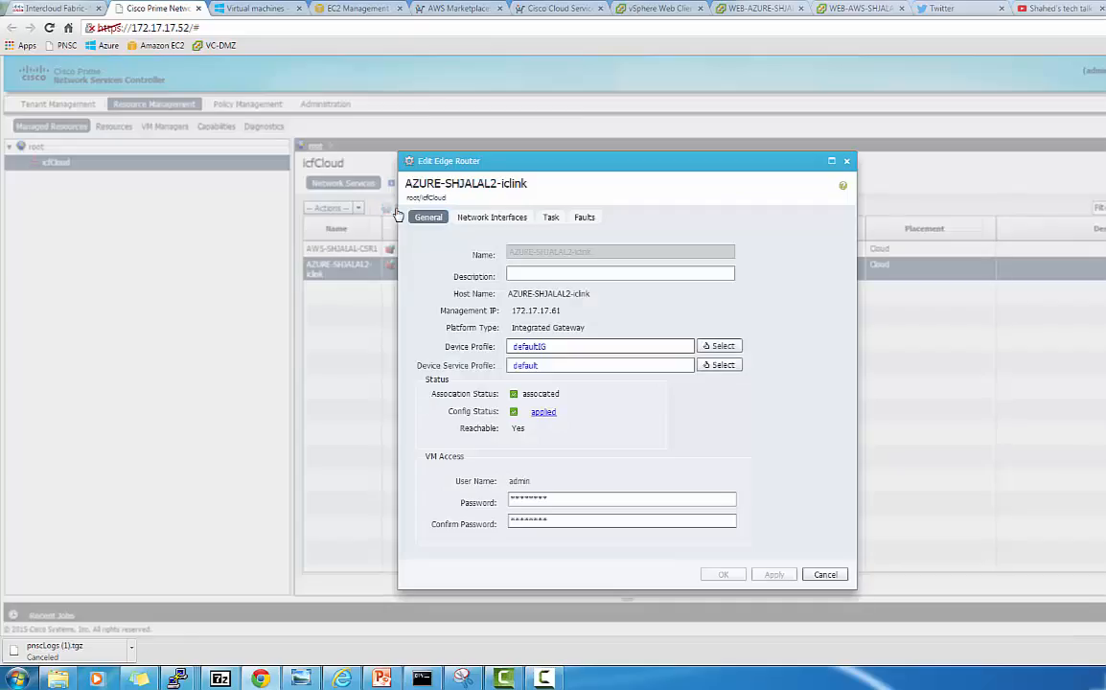
left_click(492, 218)
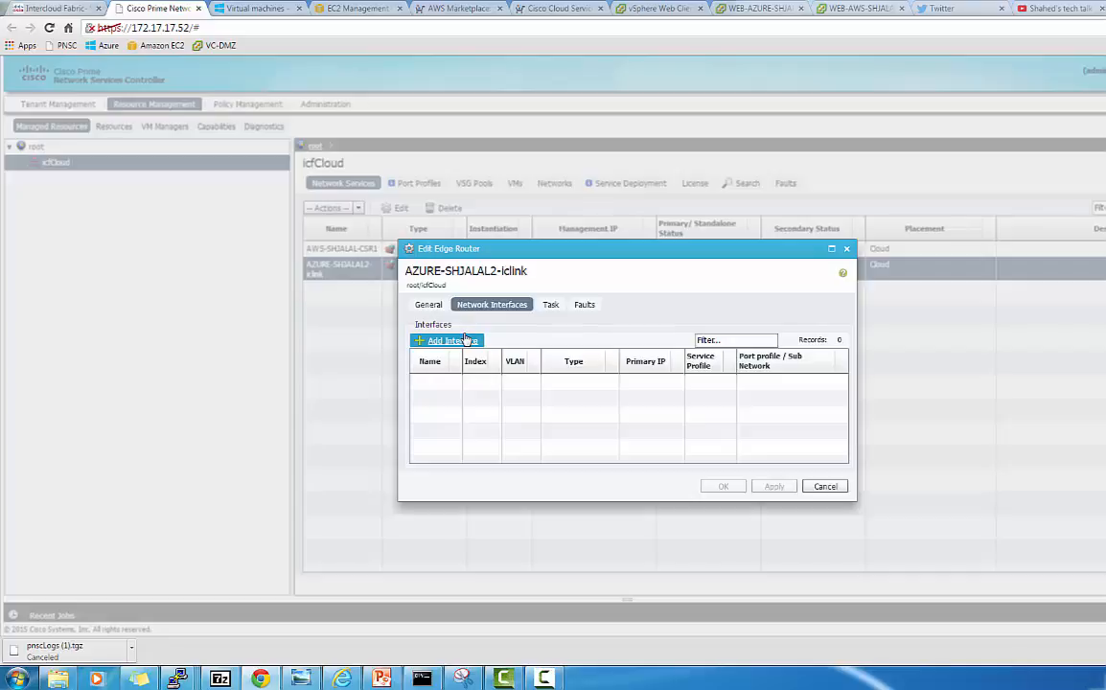
Add interface eth0 on VLAN 10, marked as the default gateway
left_click(465, 340)
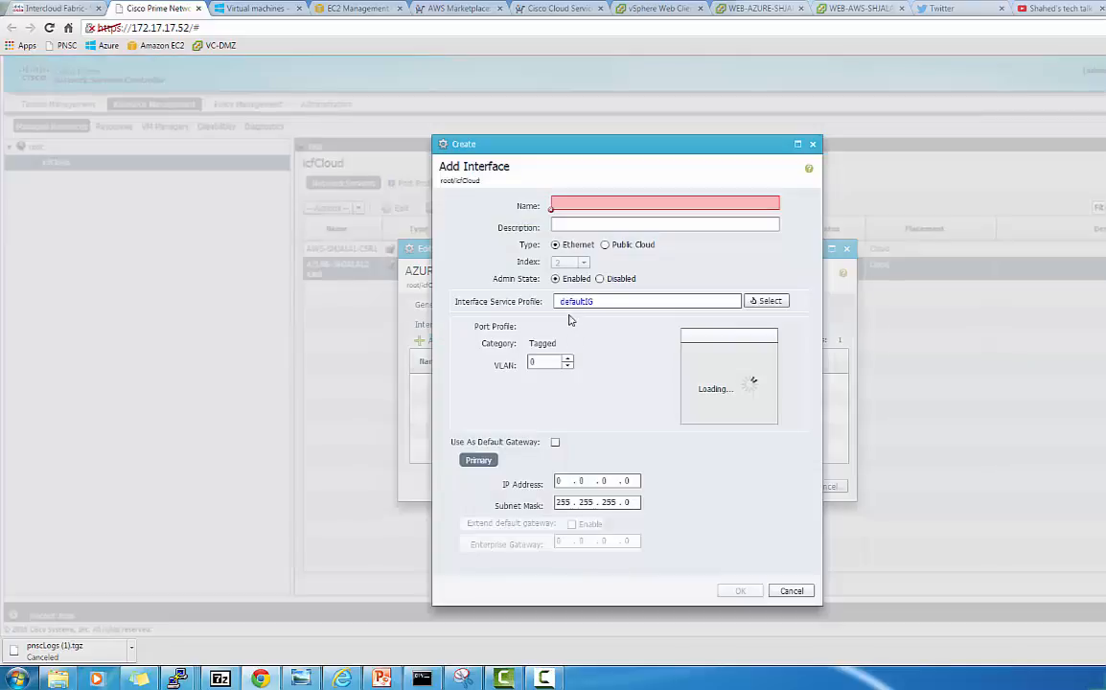
left_click(588, 203)
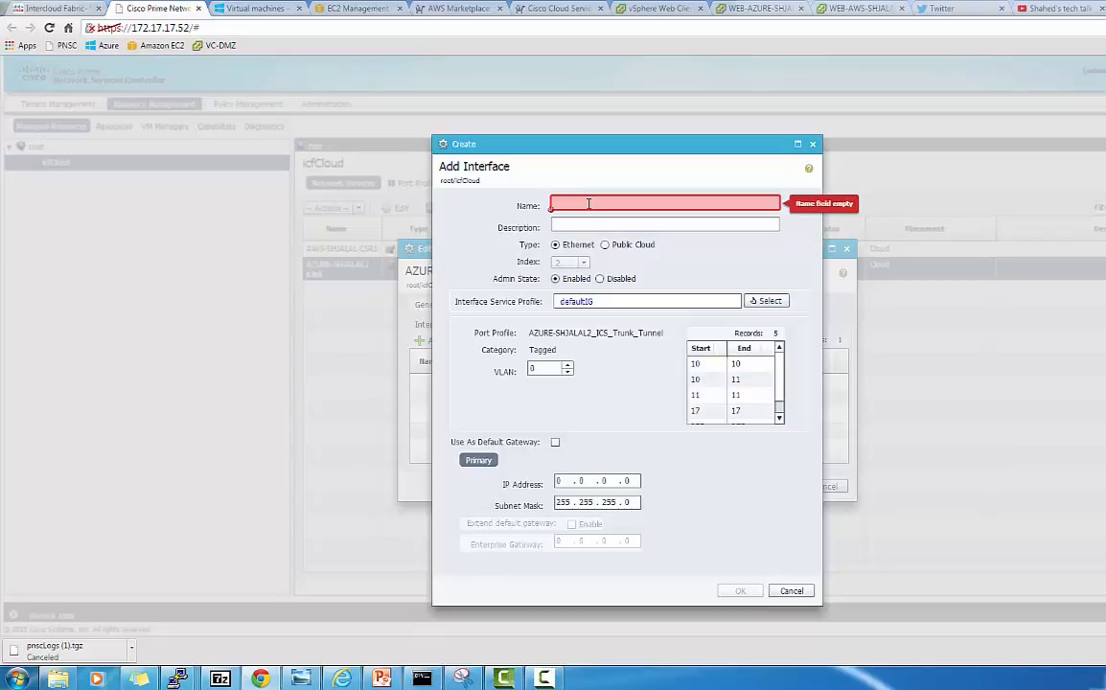
type("eth0")
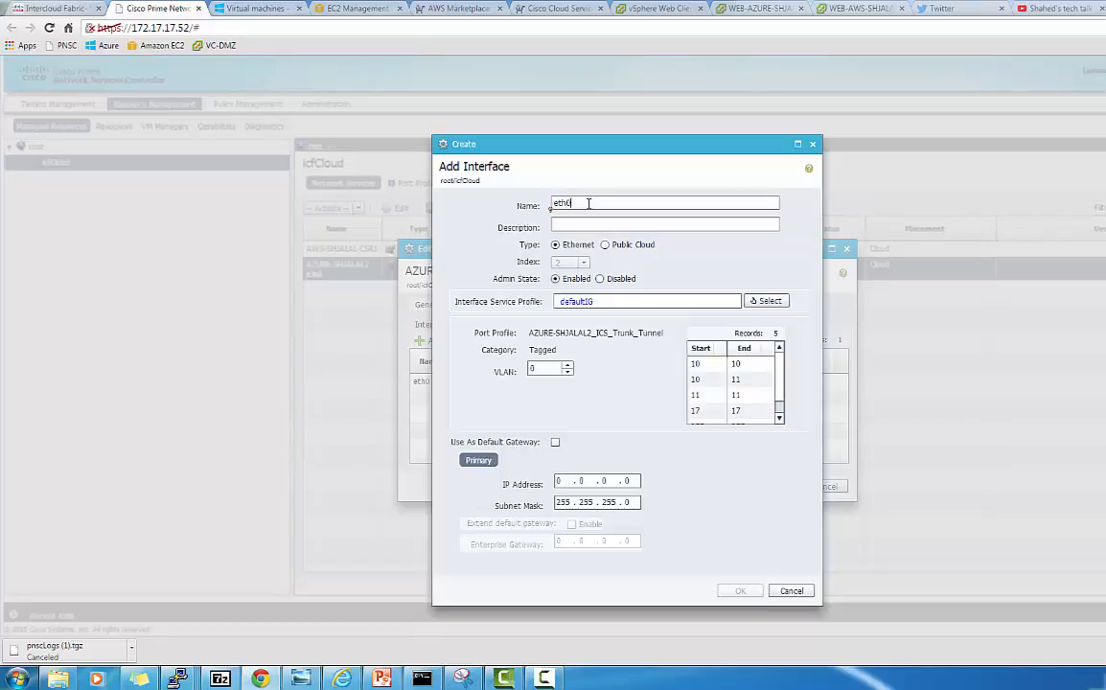
double_click(542, 368)
type("10")
left_click(555, 444)
Give eth0 IP 10.0.10.3, extend the default gateway to enterprise gateway 10.0.10.1, and save
left_click(554, 480)
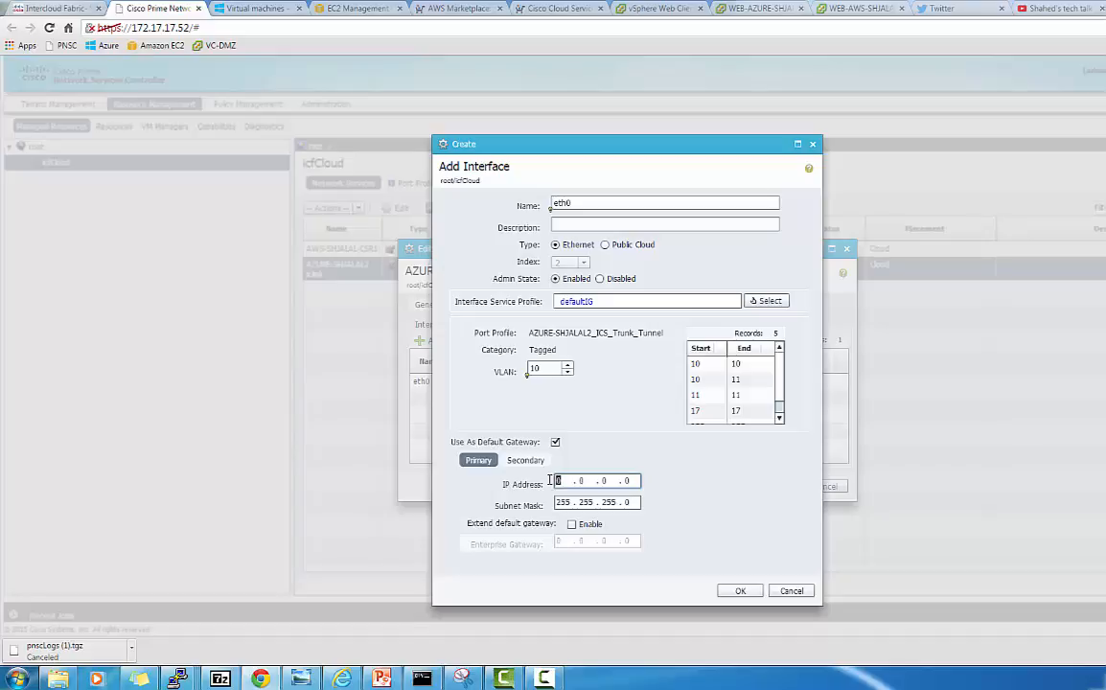
type("10.")
left_click(552, 481)
type("10 . 0 .")
key("Tab")
left_click(553, 481)
key("Tab")
key("Tab")
key("Tab")
type("3")
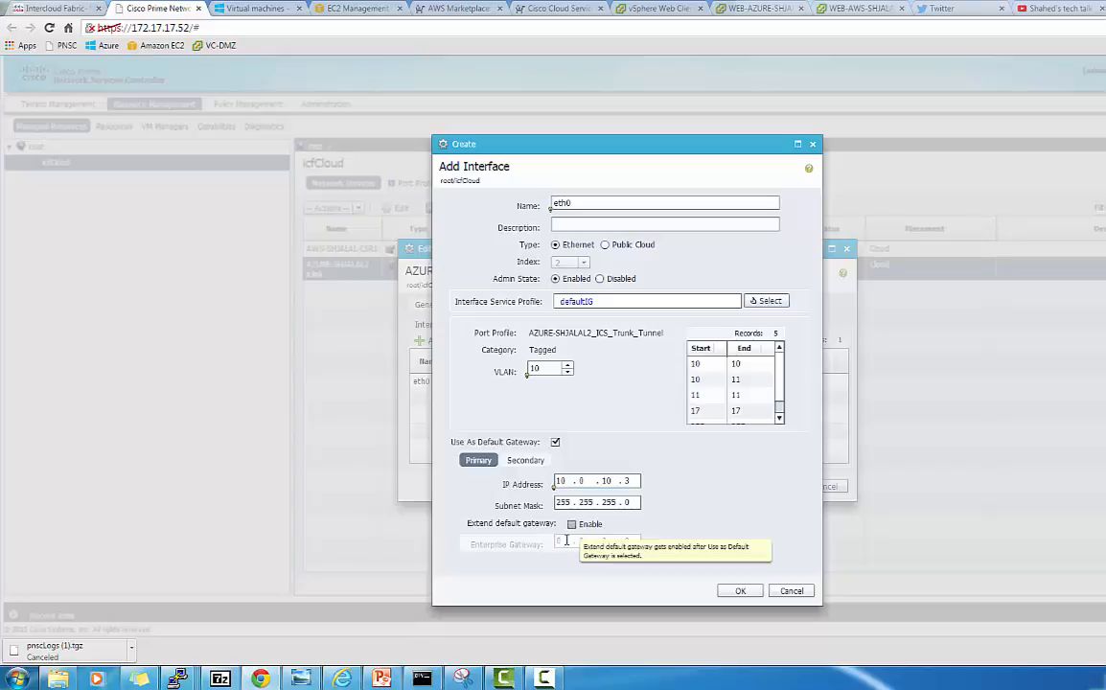
left_click(572, 525)
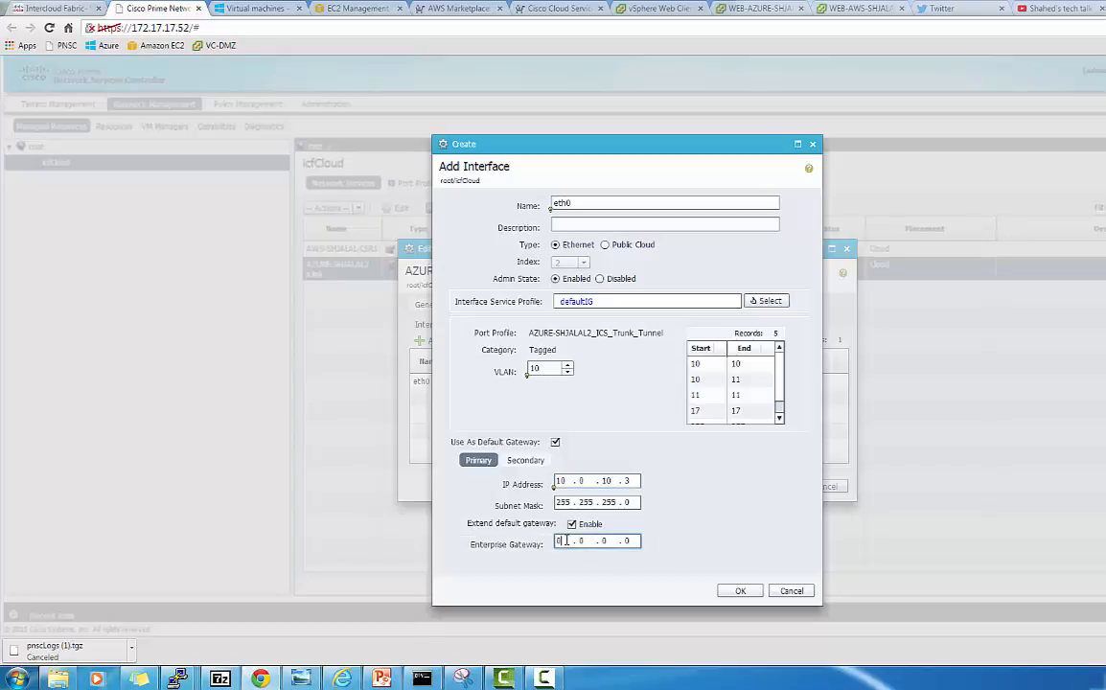
left_click(567, 541)
type("10")
double_click(565, 540)
type("10 . 0 . 10 . 1")
left_click(738, 590)
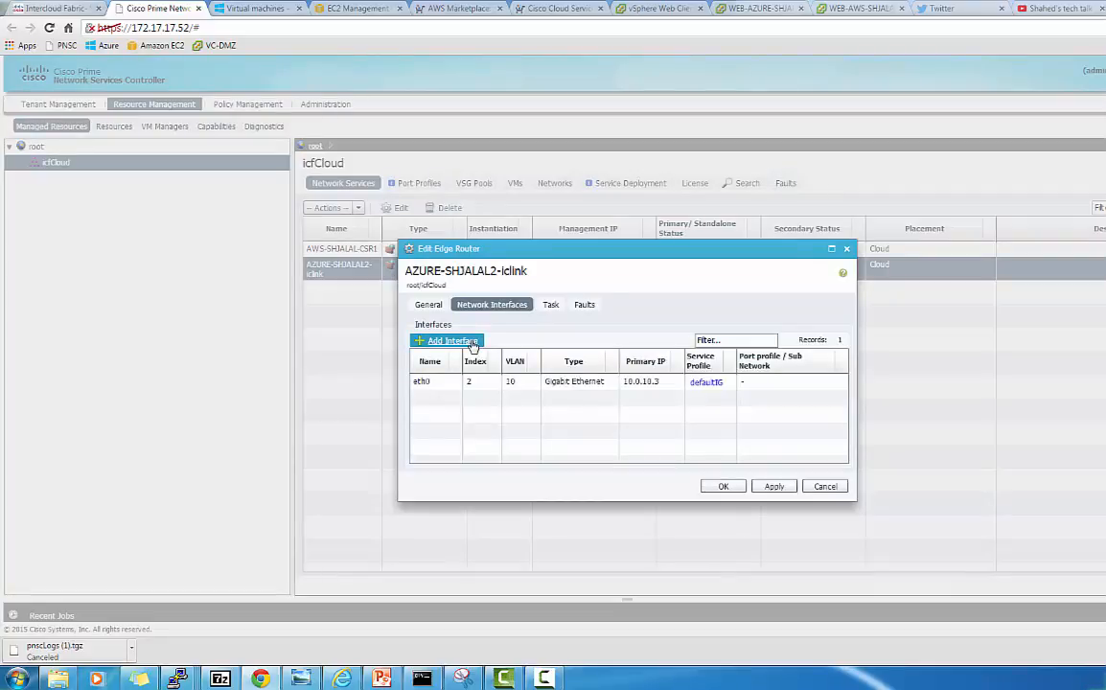
Add interface eth1 on VLAN 11, marked as a default gateway
left_click(470, 342)
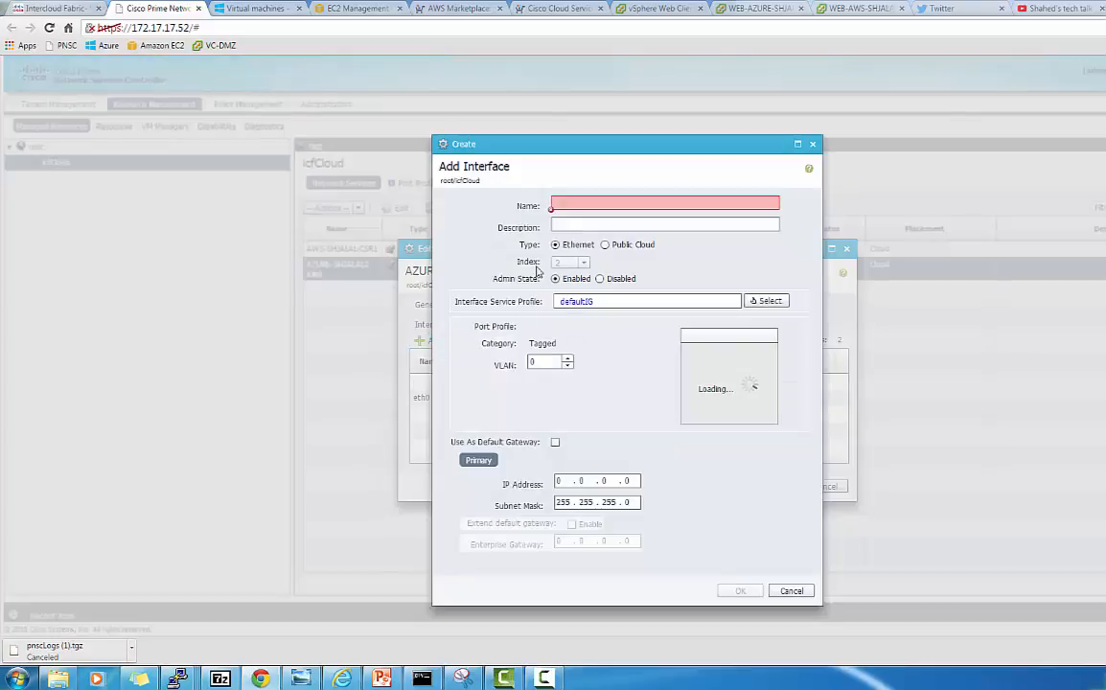
left_click(577, 200)
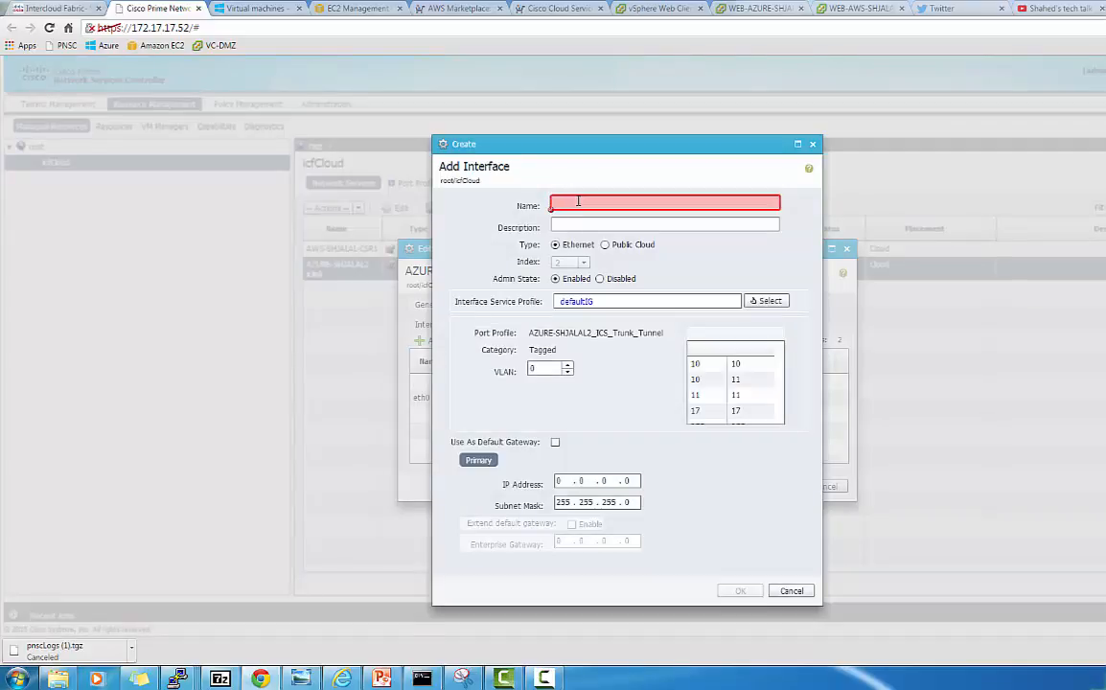
type("eth1")
left_click(549, 368)
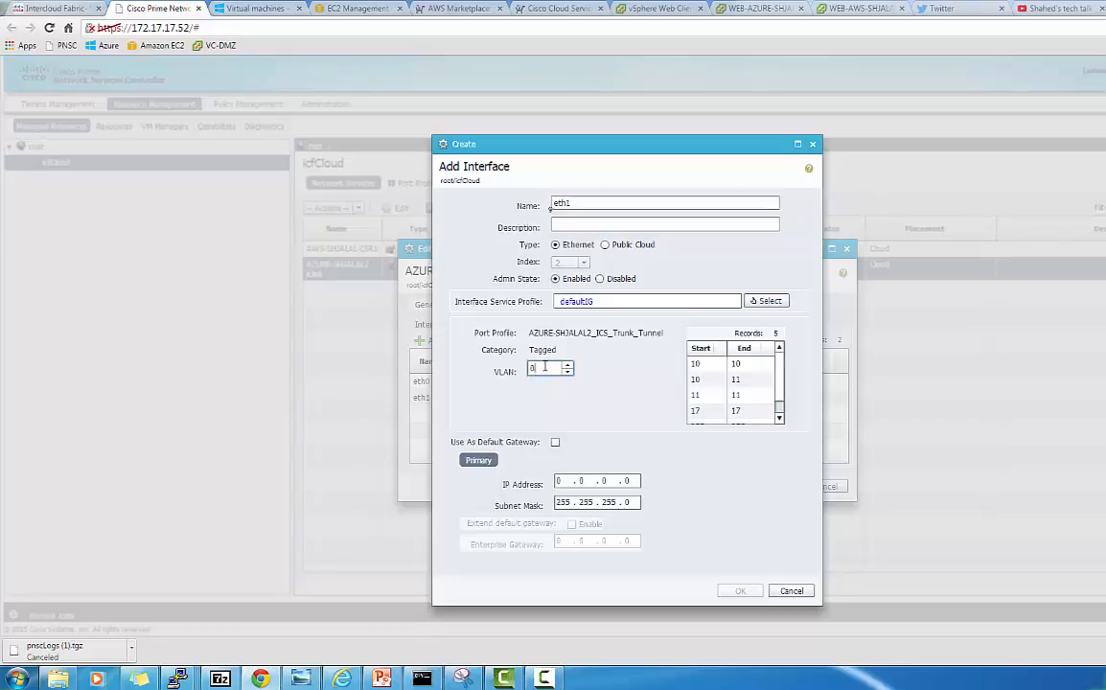
double_click(526, 368)
type("11")
left_click(554, 441)
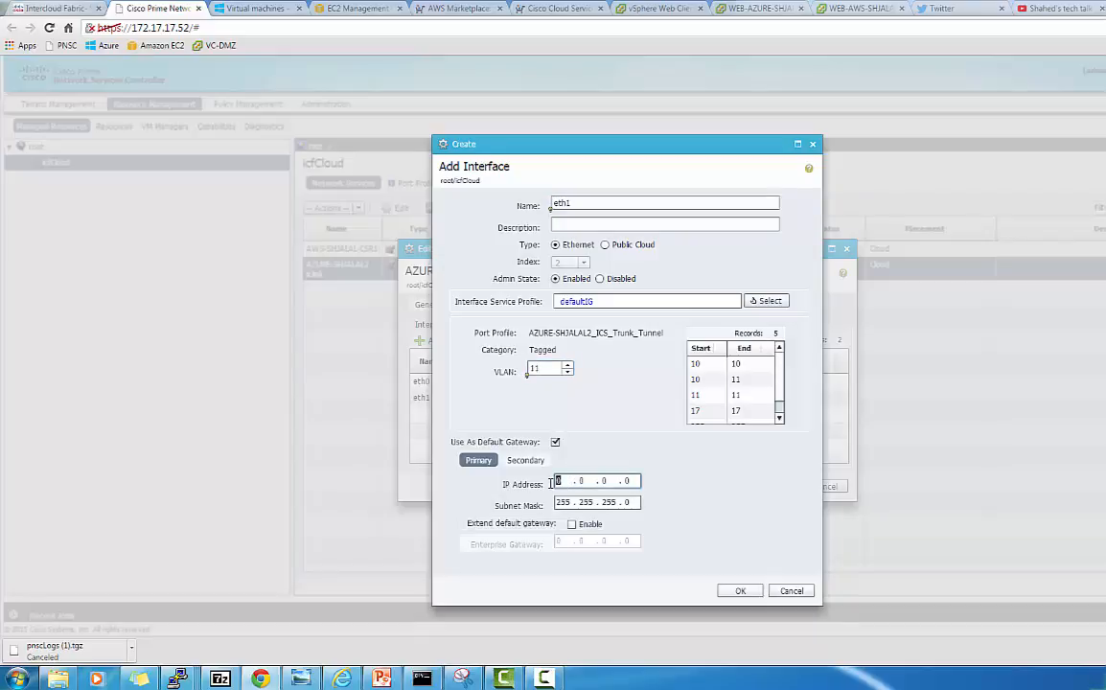
Give eth1 IP 10.0.11.3, extend the default gateway with a 10.0.11 enterprise gateway, and save
left_click(558, 481)
type("10 . 0 . 11 . 3")
left_click(571, 523)
left_click(566, 543)
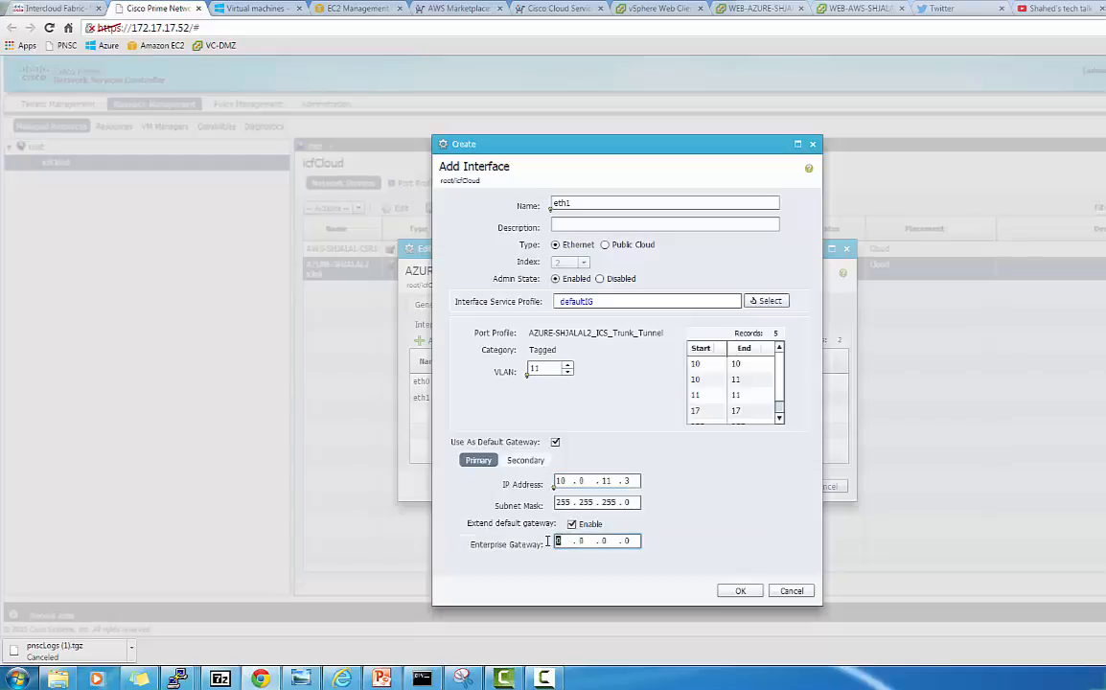
type("10 . 0 . 11")
left_click(739, 591)
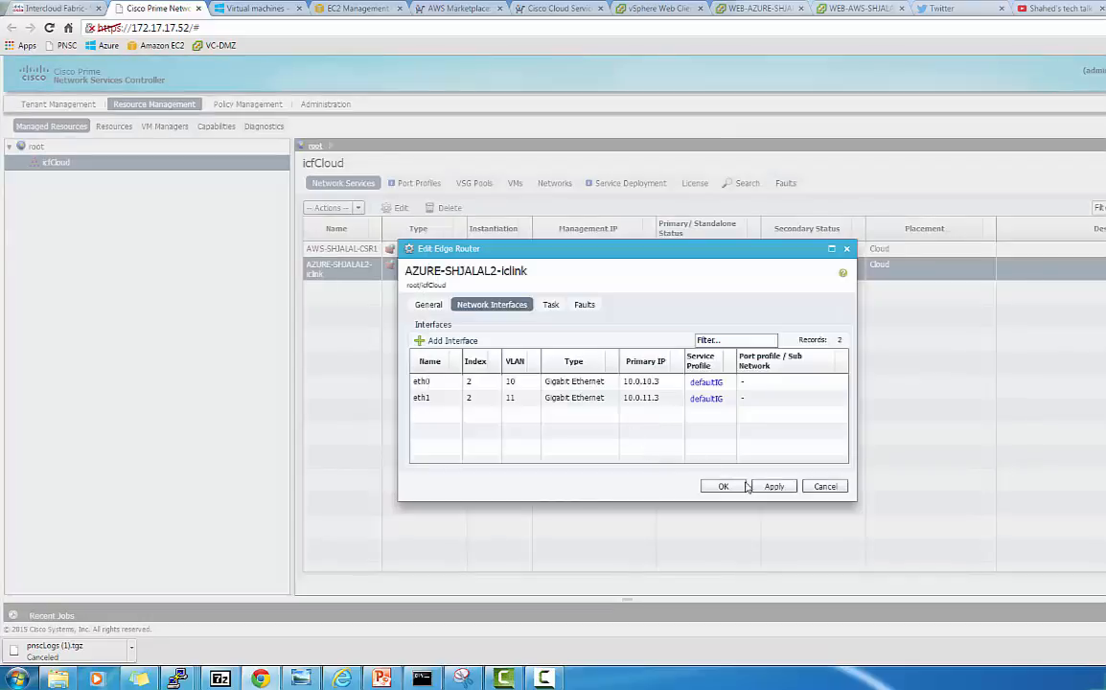
Try committing the interface changes, dismiss the repeated 'object already exists' errors, and discard them
left_click(736, 489)
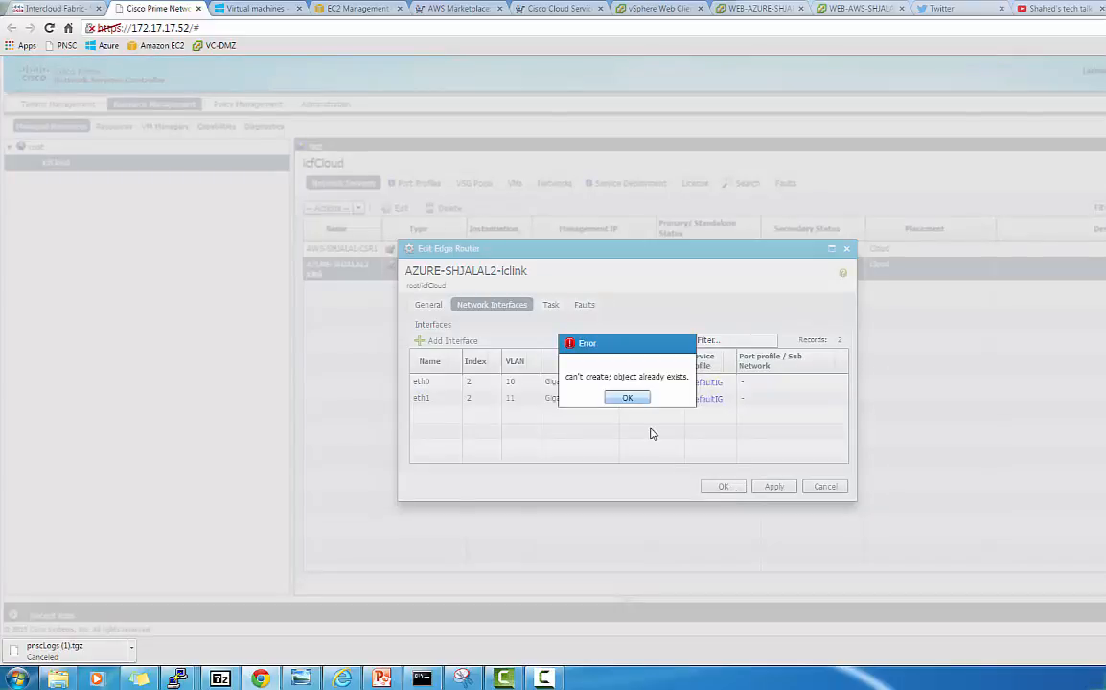
left_click(627, 398)
left_click(635, 402)
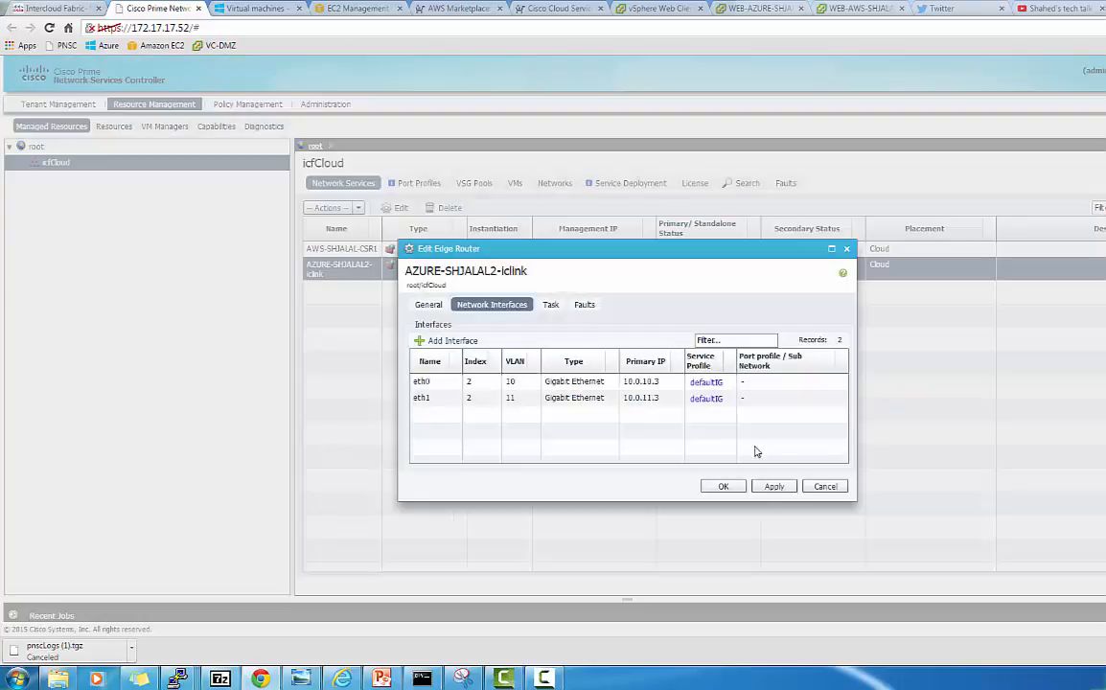
left_click(725, 487)
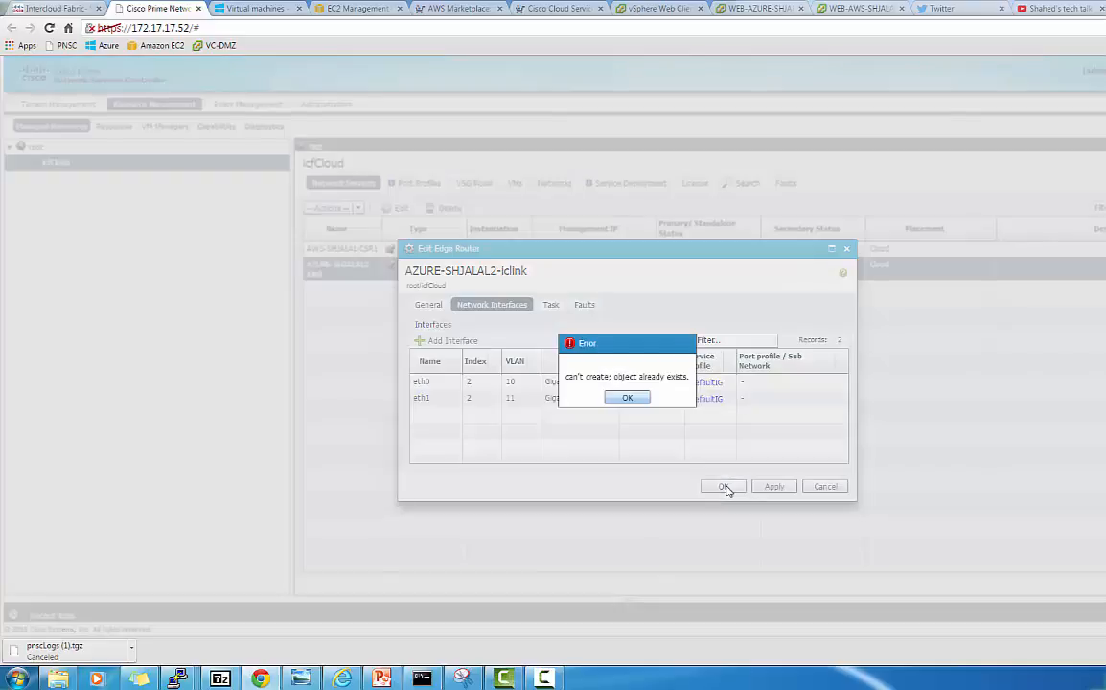
left_click(637, 396)
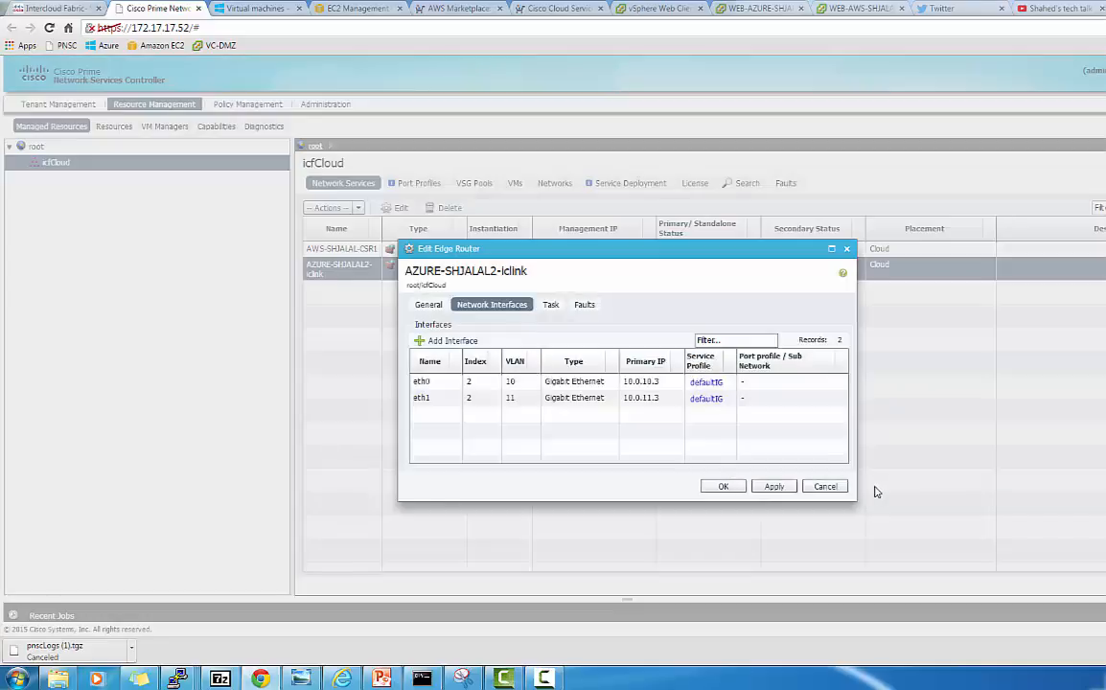
left_click(825, 486)
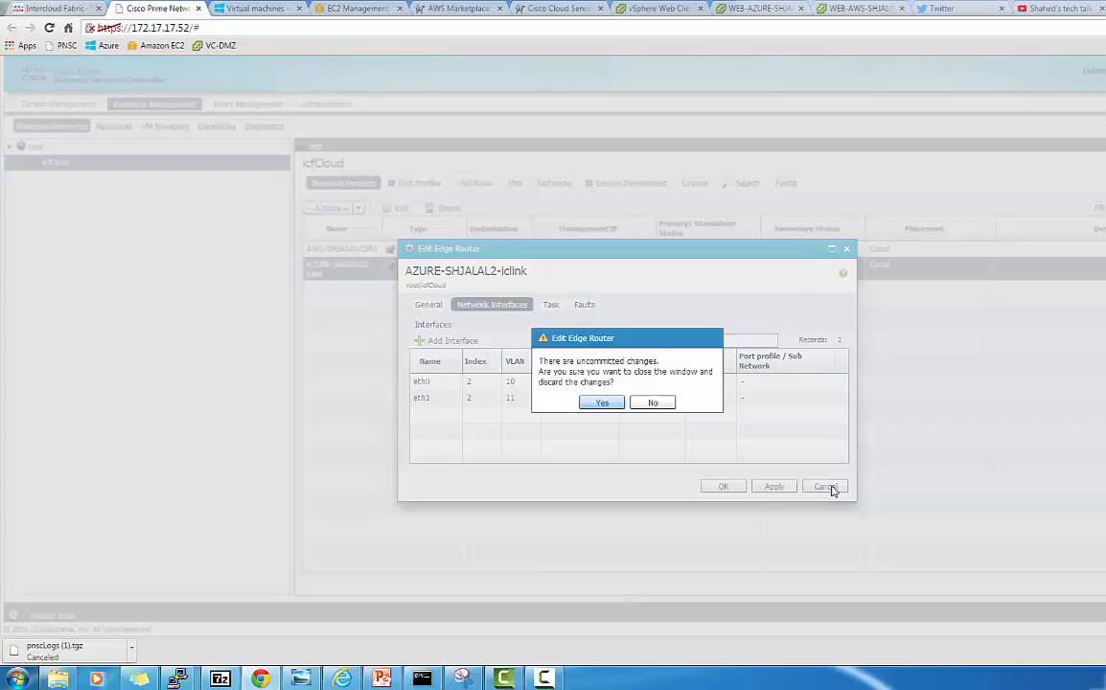
left_click(651, 404)
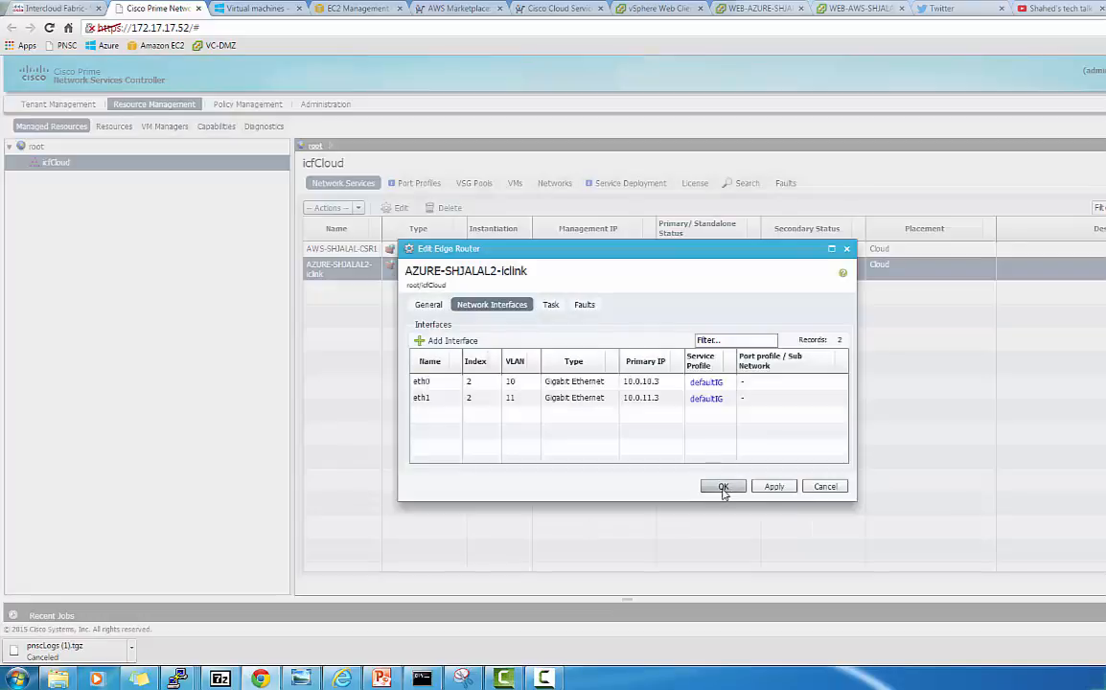
left_click(723, 486)
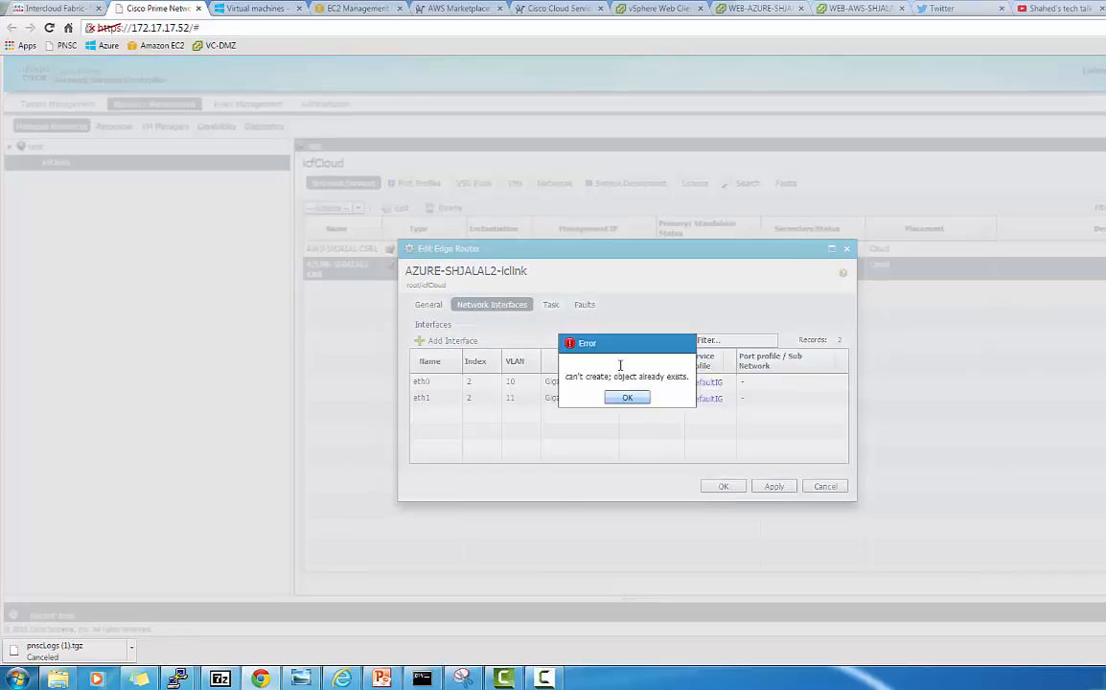
left_click(627, 397)
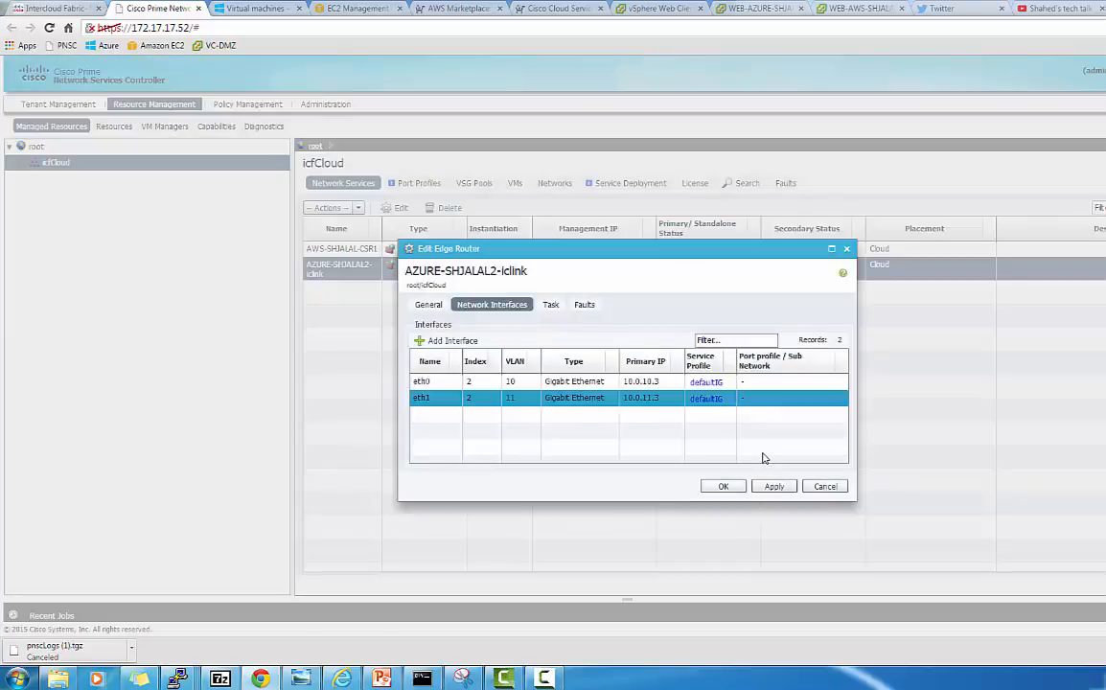
left_click(825, 487)
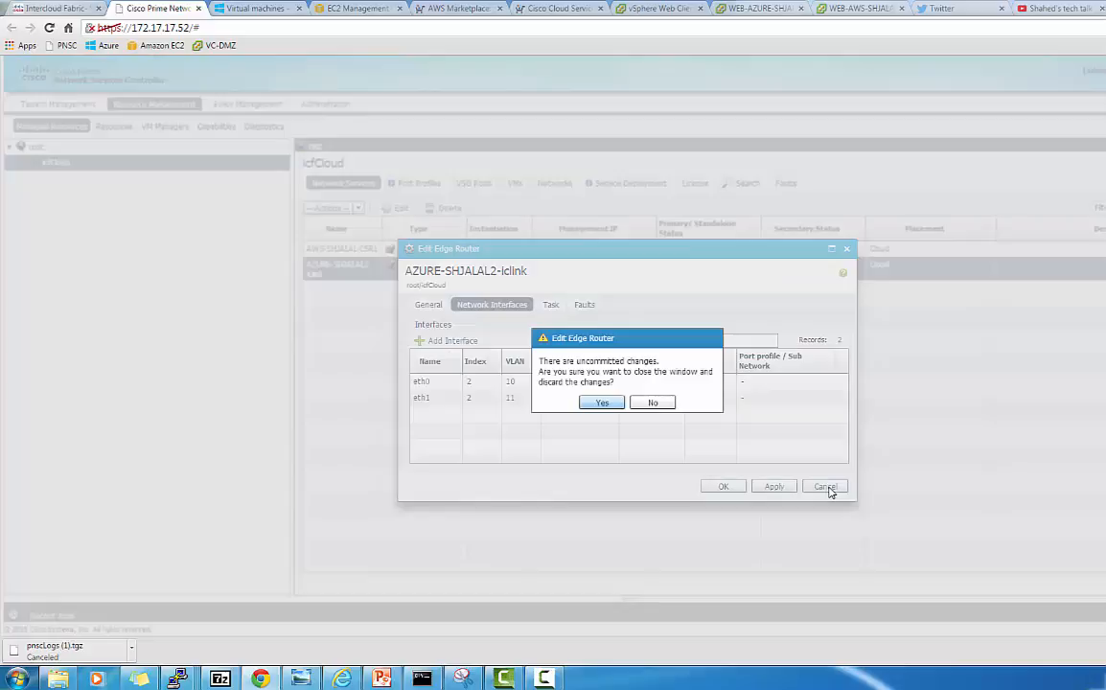
left_click(604, 402)
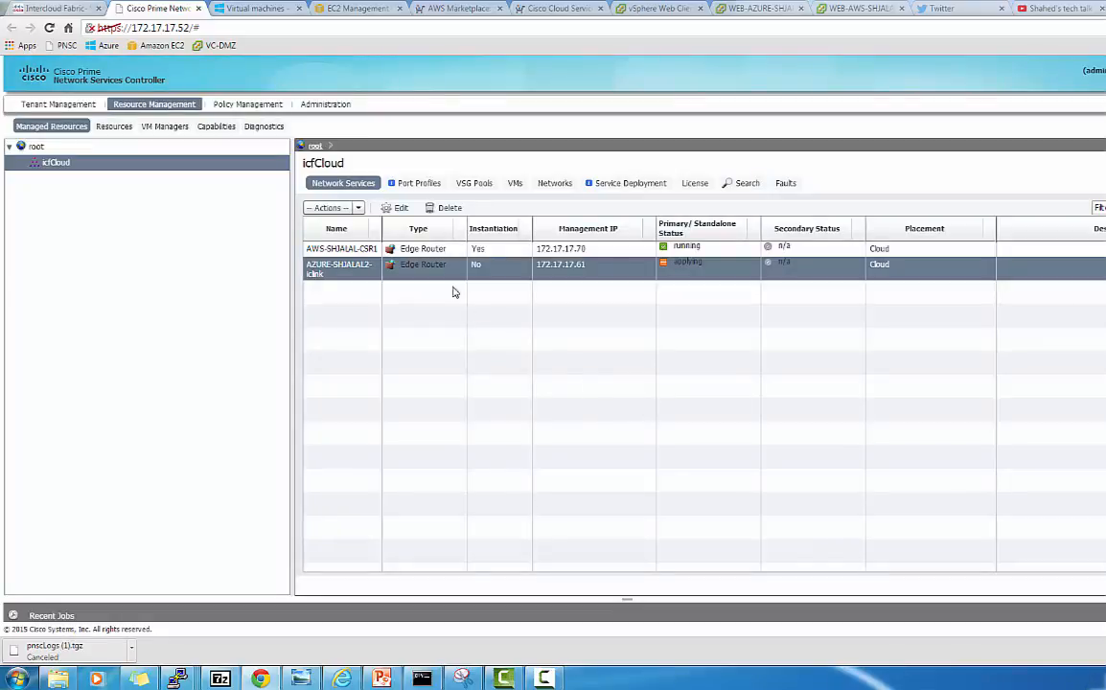
Reopen the Azure router to confirm eth0 and eth1 remain, close it, and minimise Chrome
left_click(400, 209)
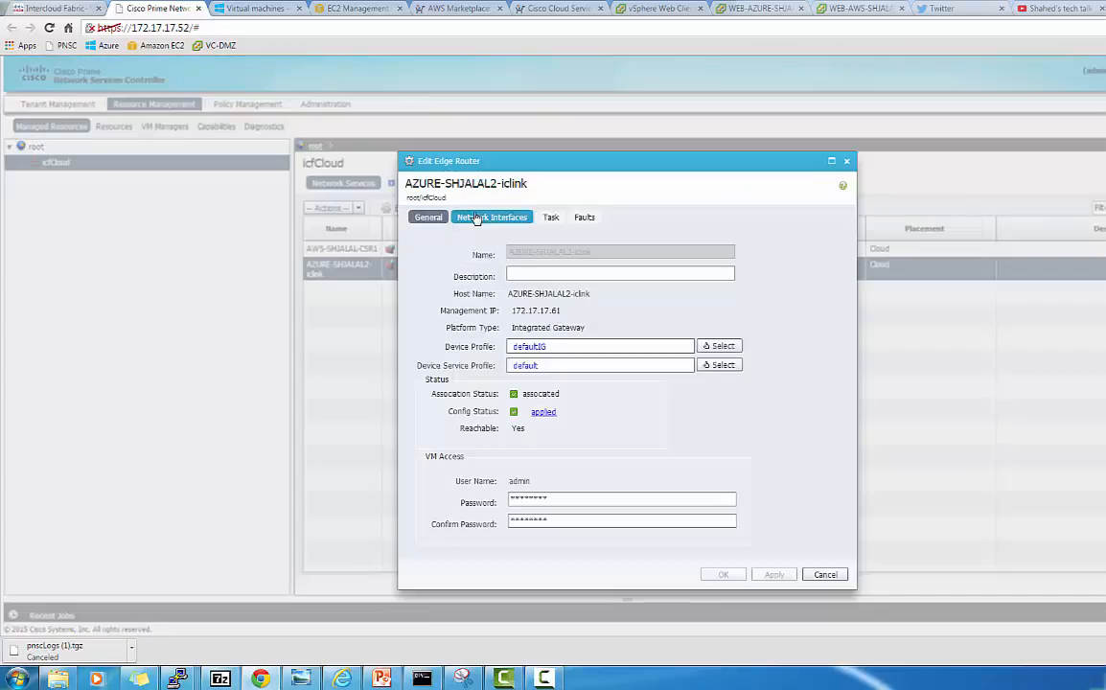
left_click(476, 219)
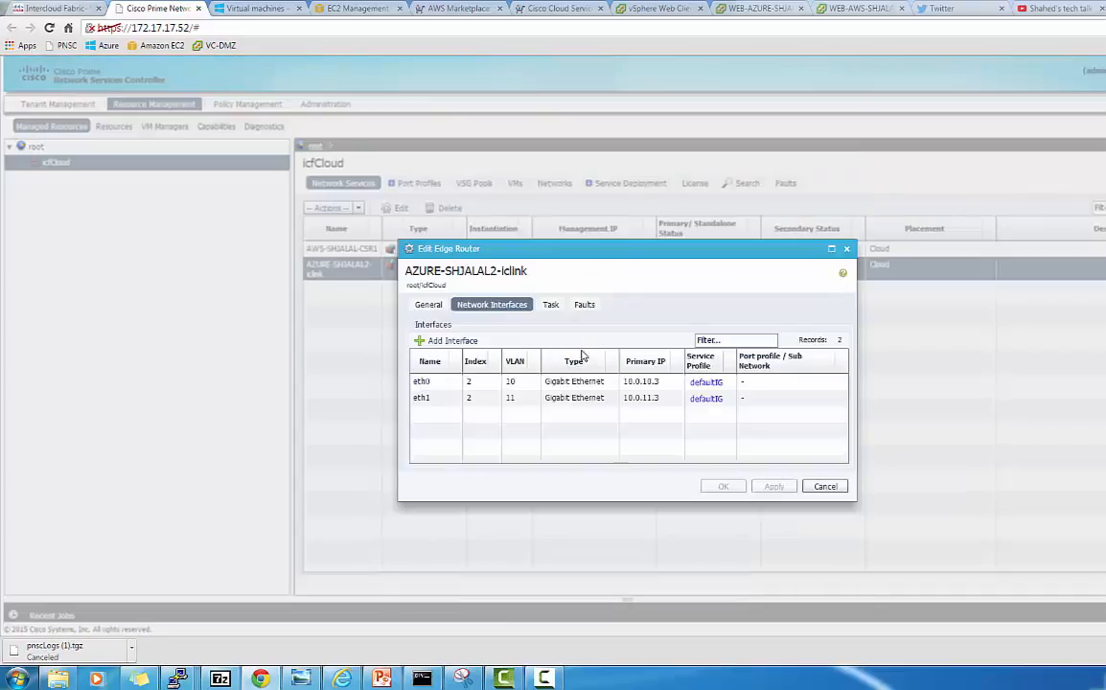
left_click(825, 486)
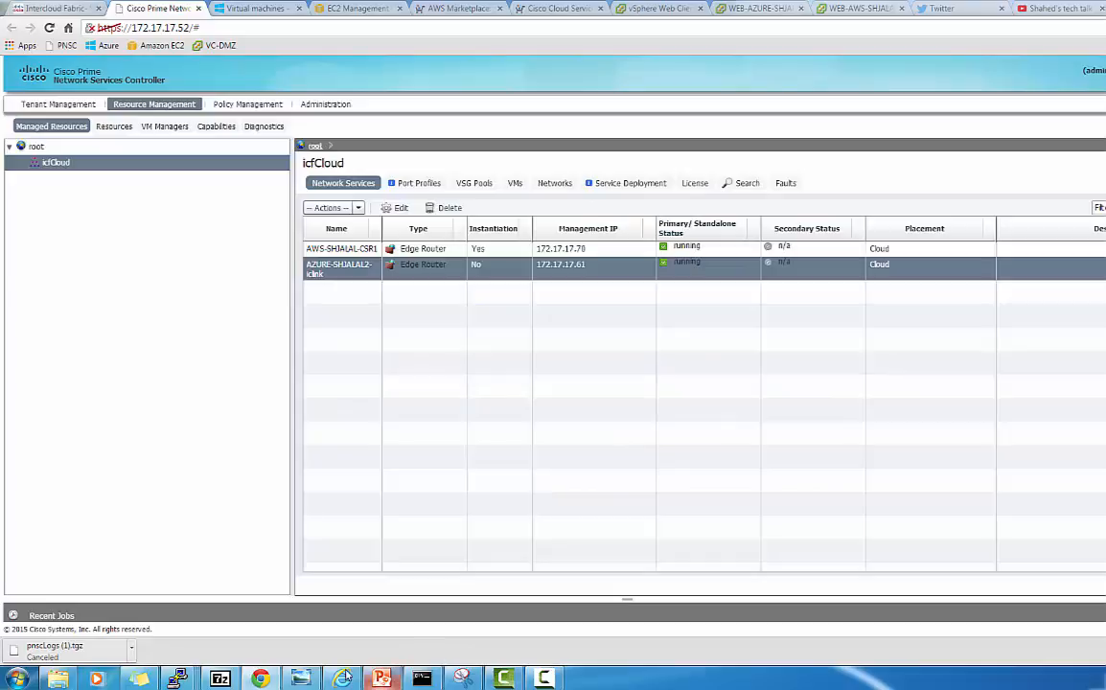
left_click(263, 680)
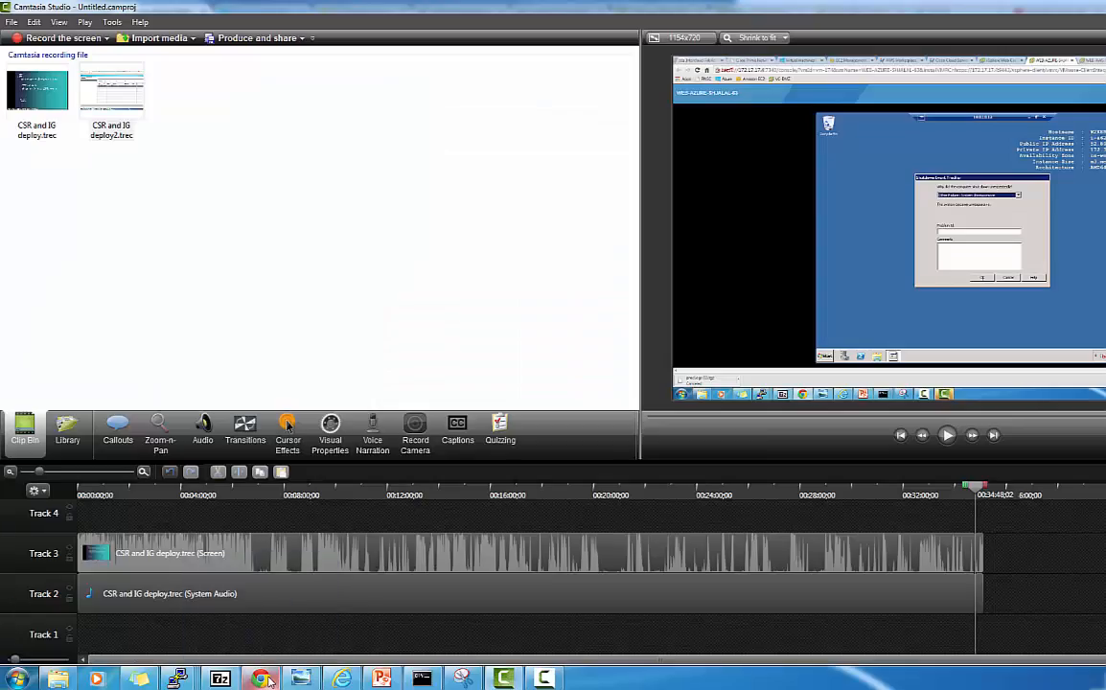
Restore the Chrome window showing both icfCloud edge routers running
left_click(272, 682)
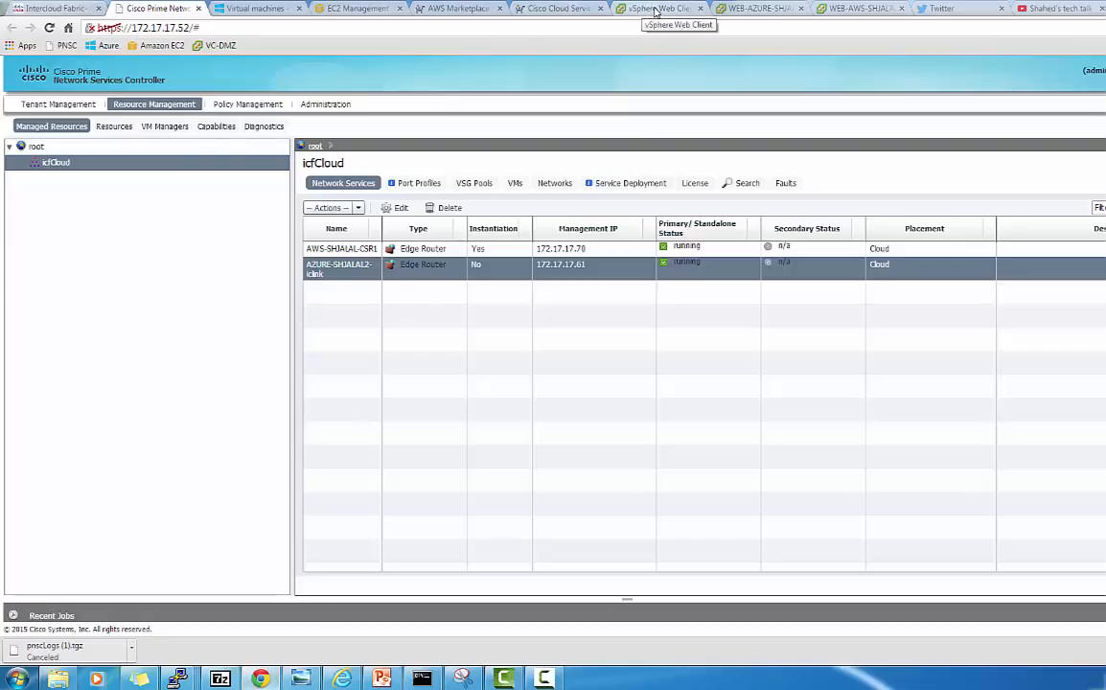
Run ipconfig on the WEB-AZURE console to show 10.0.10.13 and 10.200.0.7, then view the Intercloud Fabric VM list
left_click(746, 10)
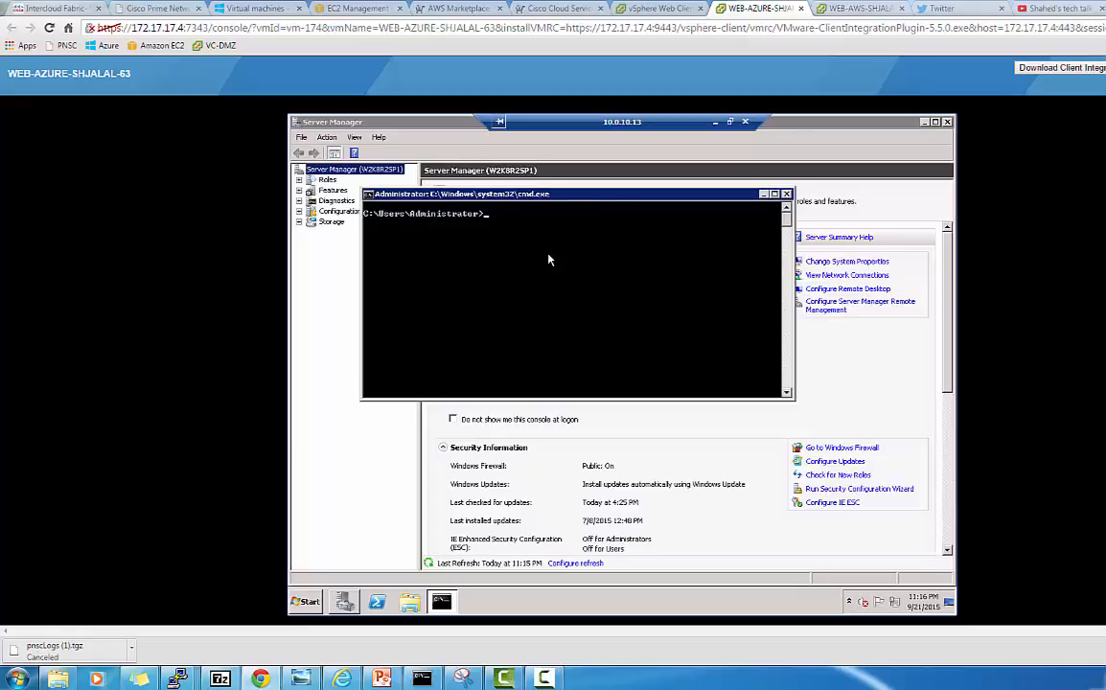
type("ipconfig")
key("Return")
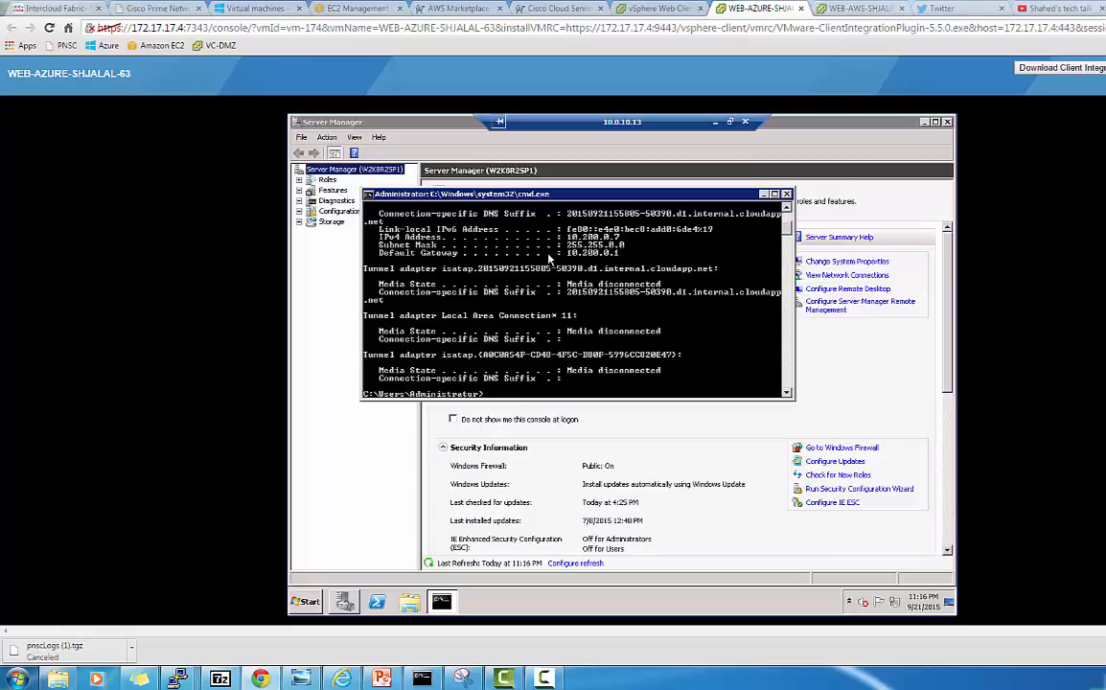
left_click(786, 207)
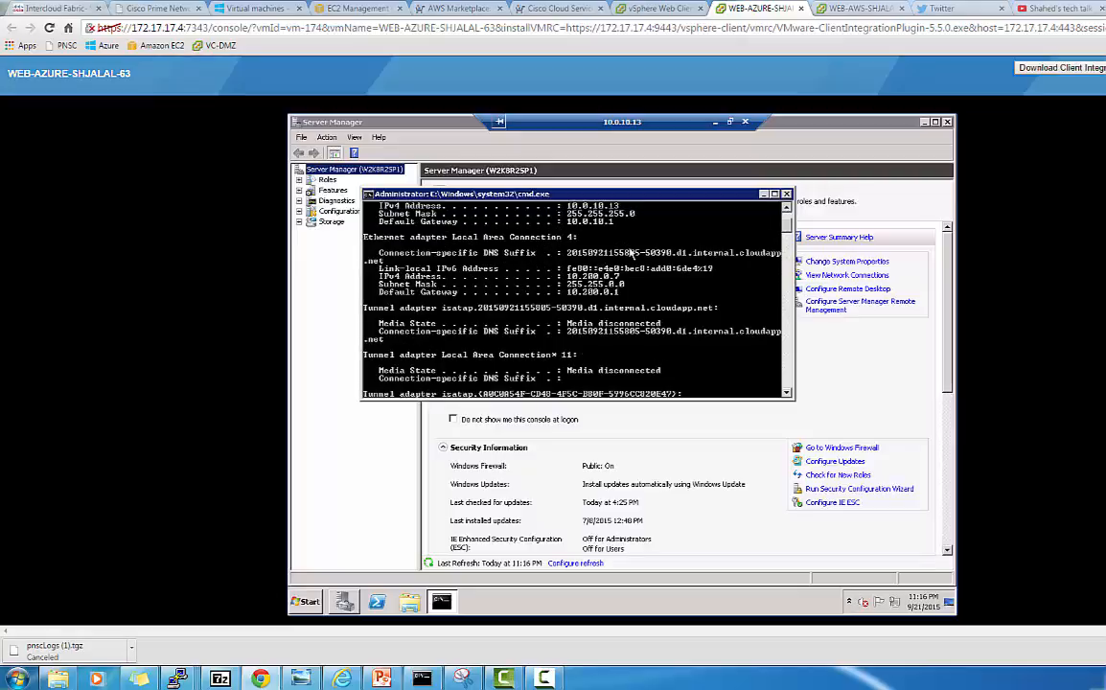
left_click(787, 208)
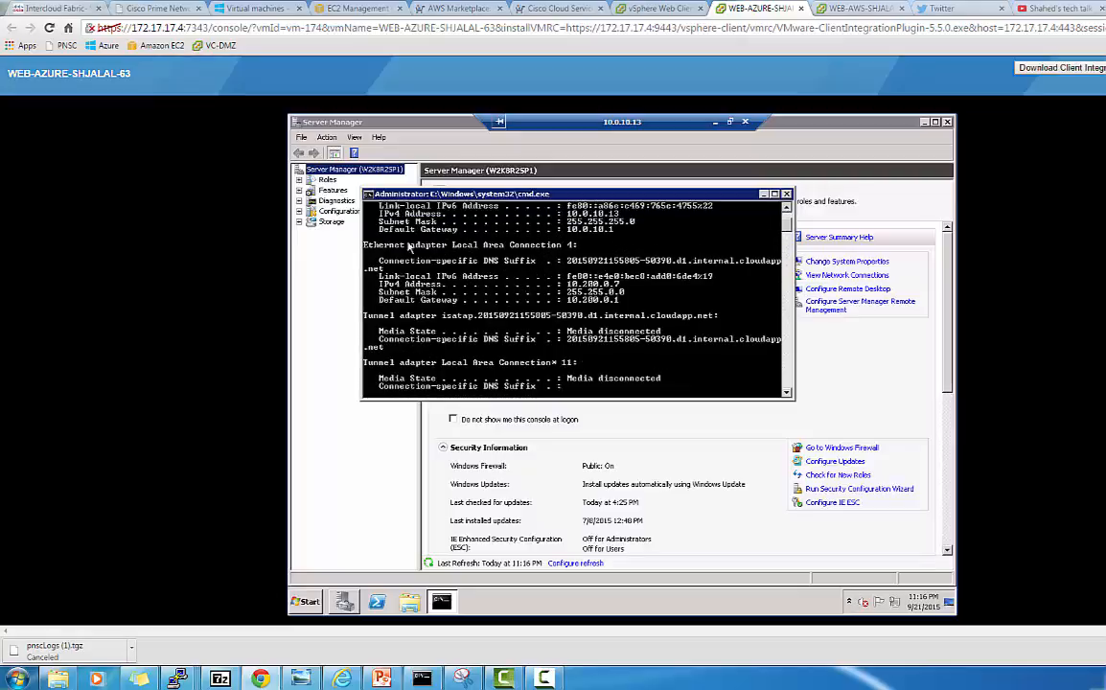
left_click(58, 10)
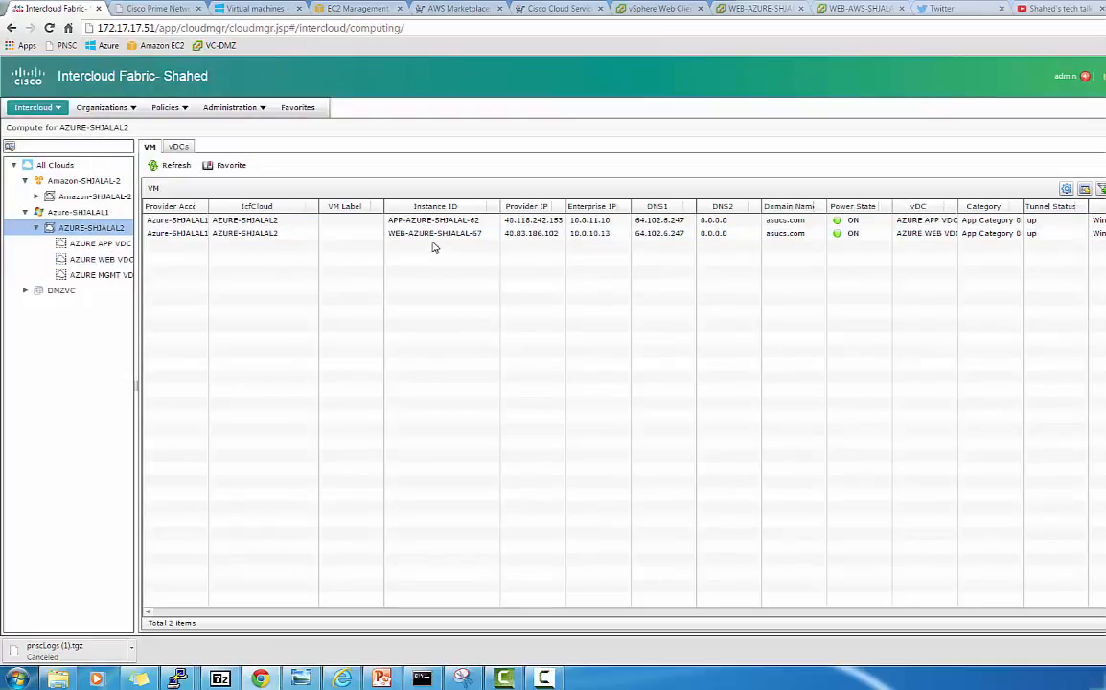
Check the Azure portal's virtual machines and Intercloud Fabric lists, returning to the WEB-AZURE-SHJALAL-63 console
left_click(236, 9)
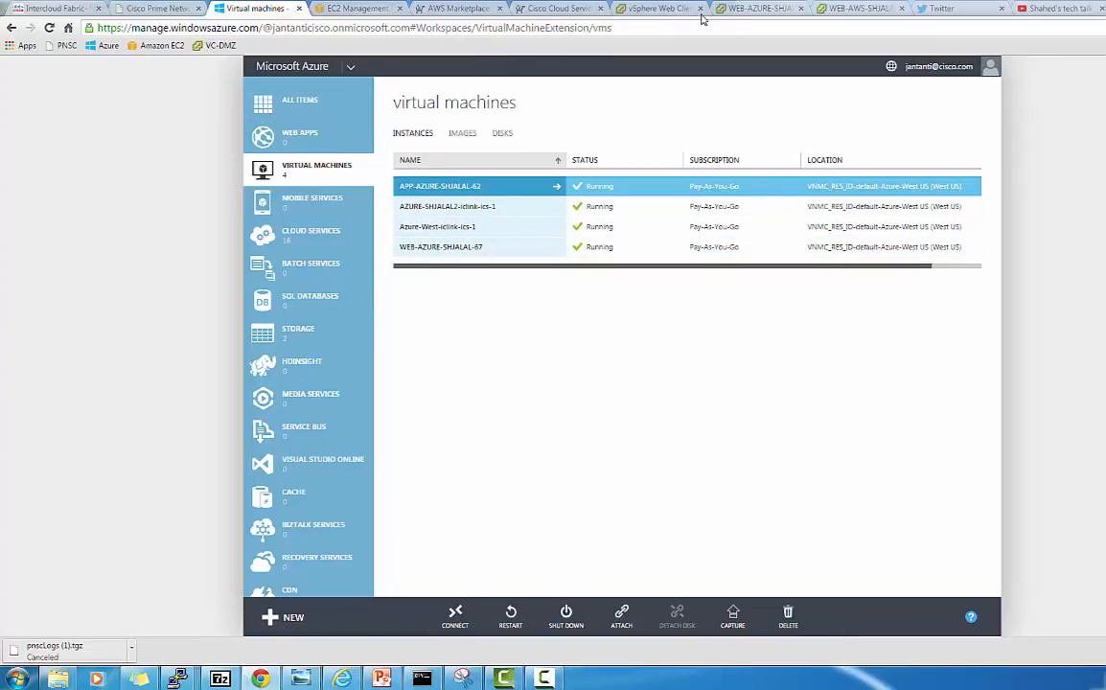
left_click(748, 9)
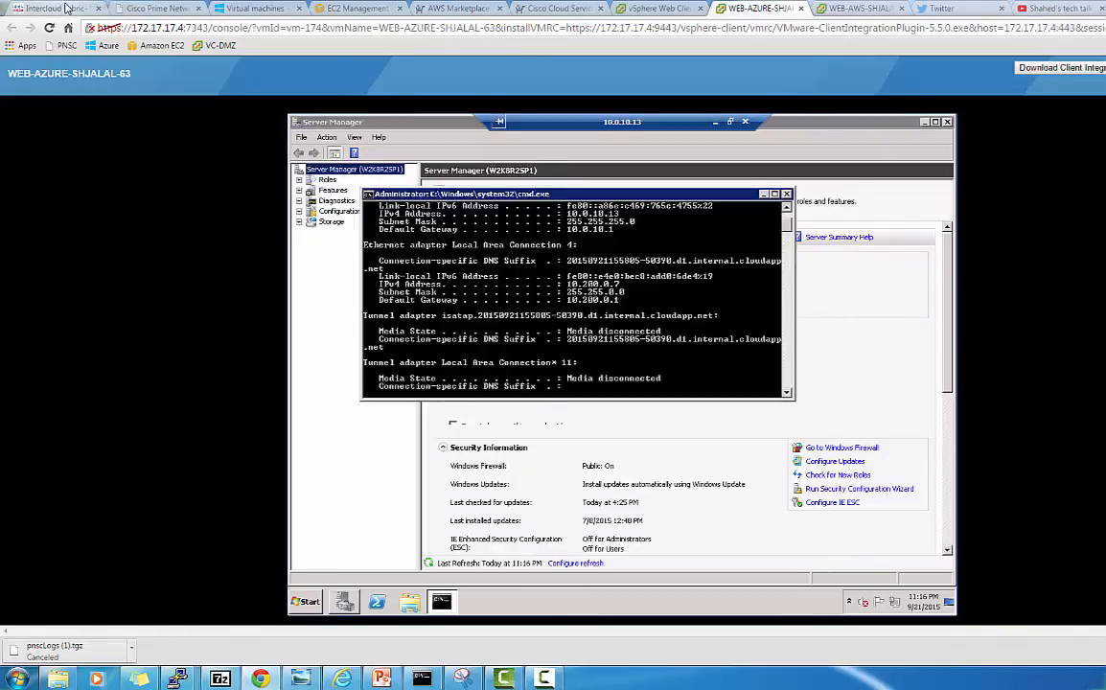
left_click(65, 8)
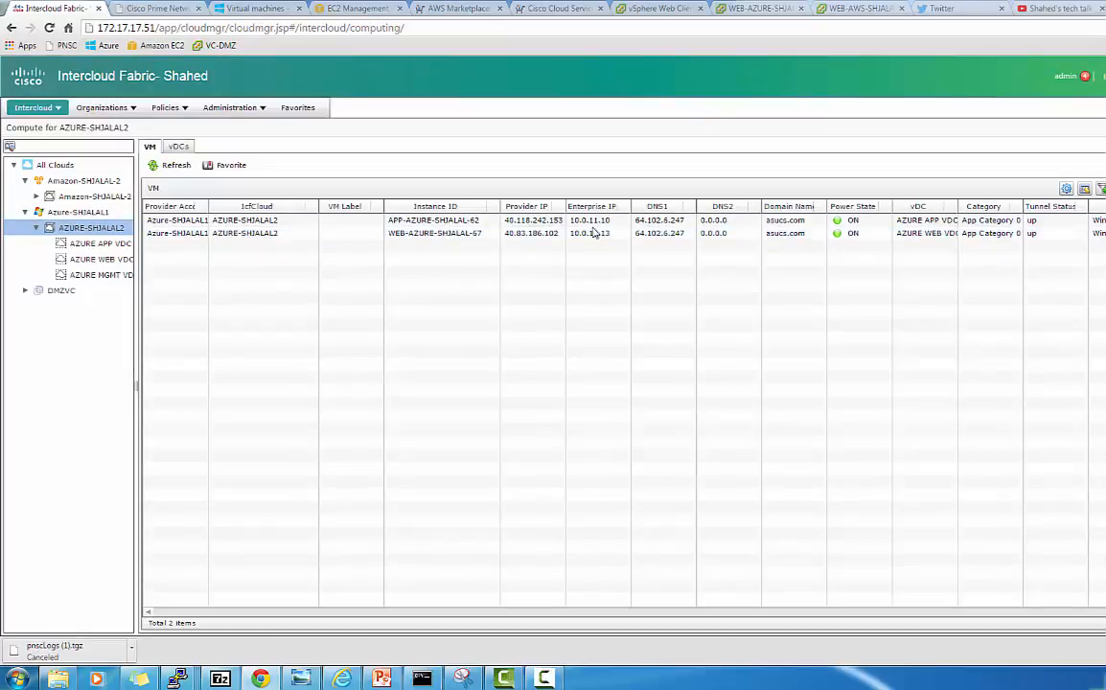
left_click(763, 9)
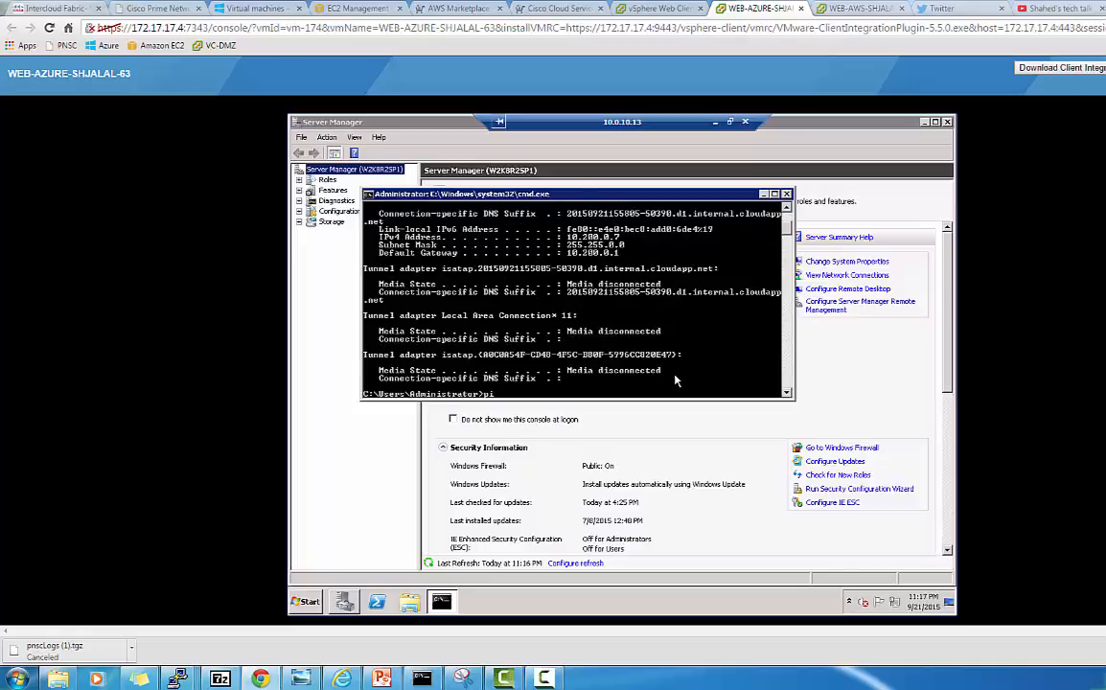
Ping the app VM at 10.0.11.10 (4 replies, 0% loss) and launch Remote Desktop Connection with mstsc
type("ng 10.0.11.10")
key("Return")
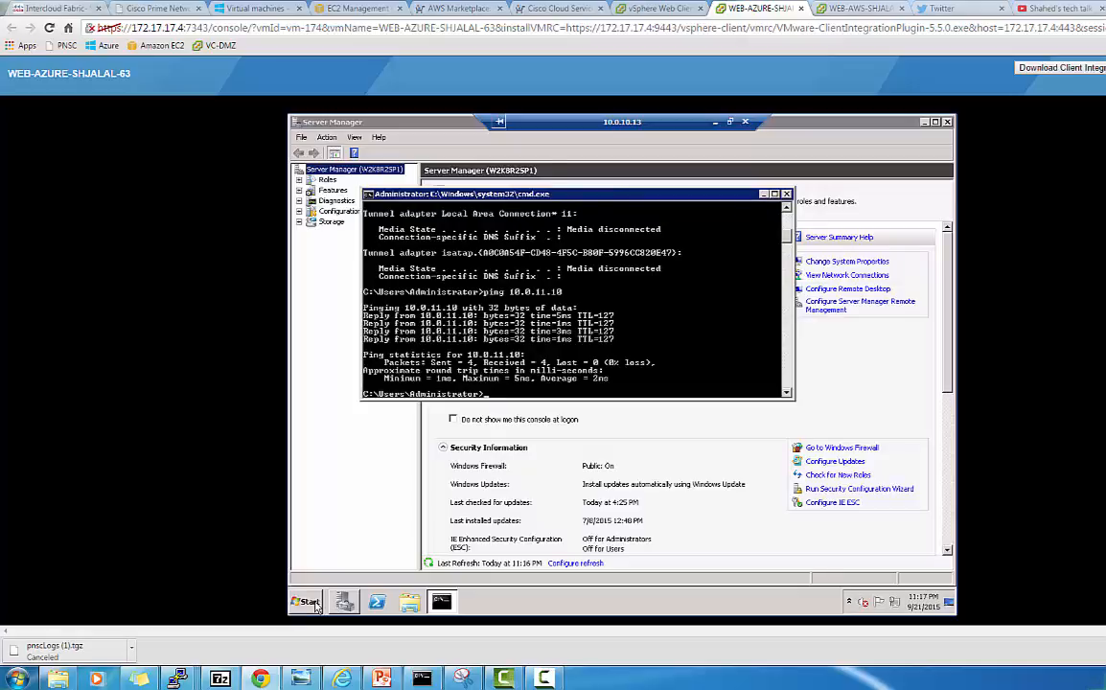
left_click(307, 602)
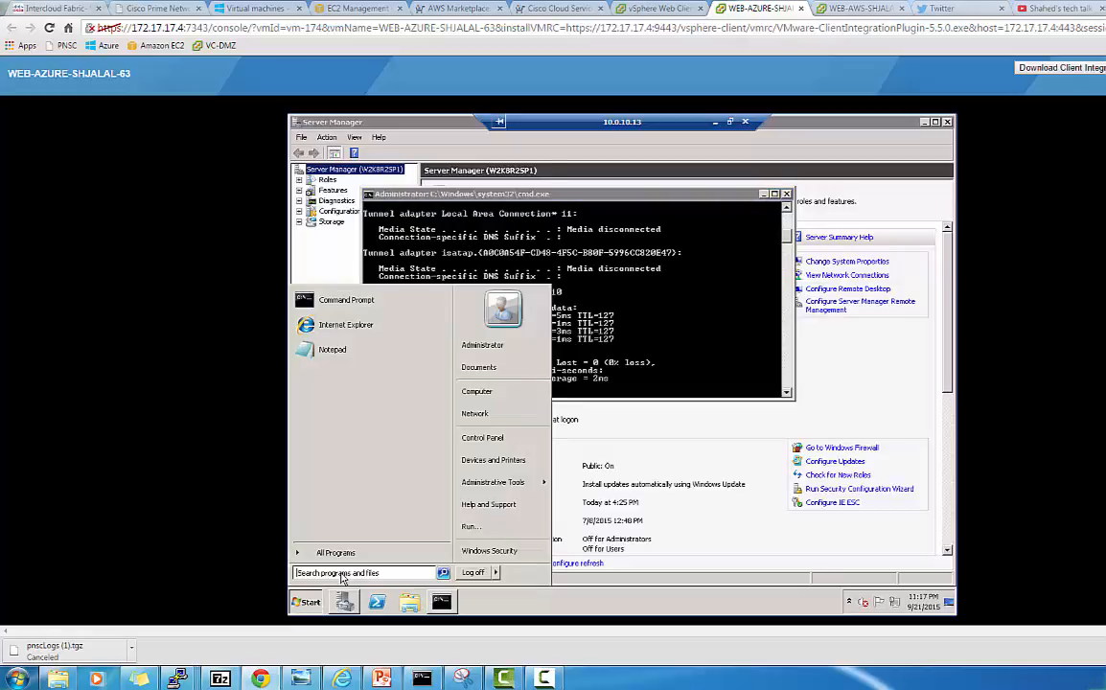
left_click(341, 576)
type("mstsc")
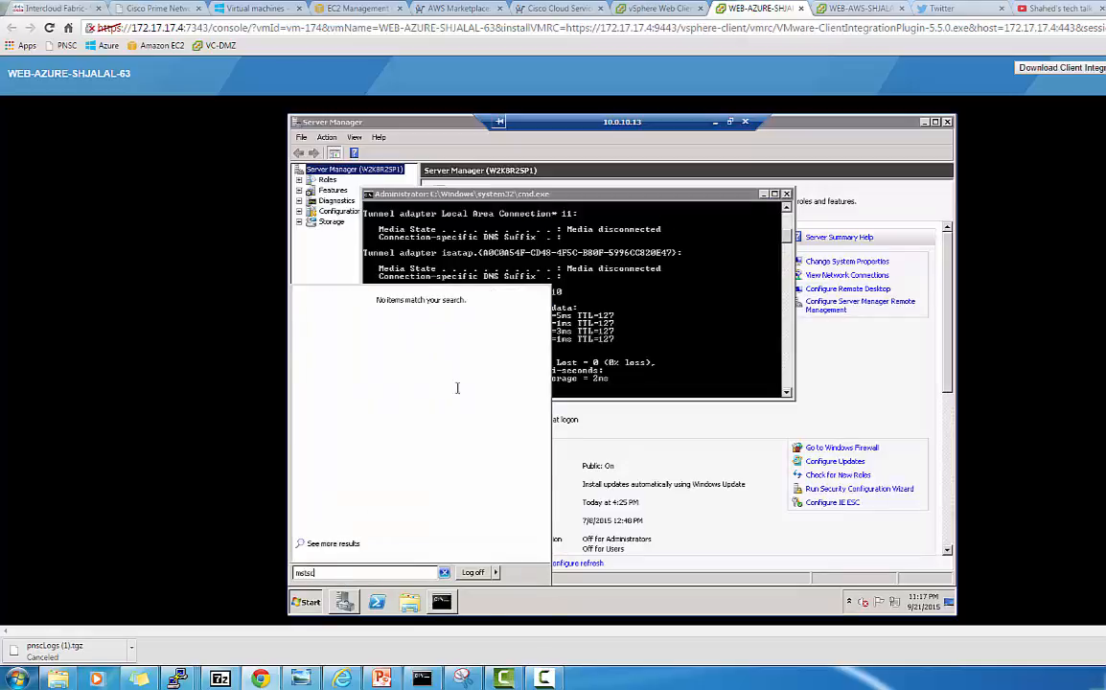
key("Return")
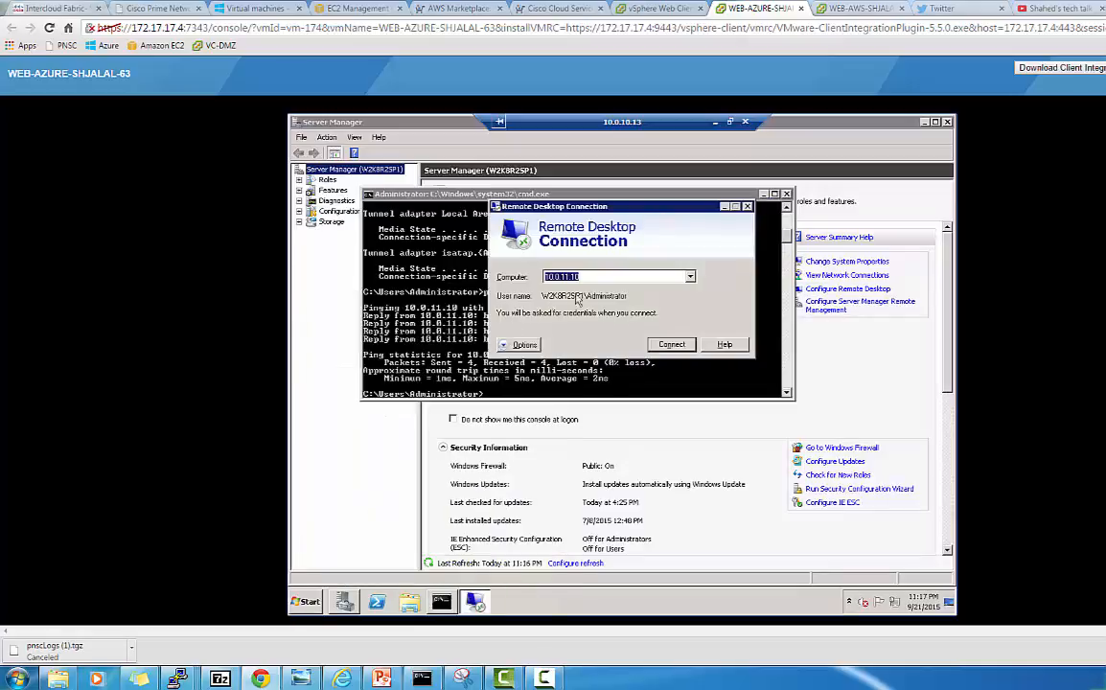
Connect to 10.0.11.10 with the Administrator password and accept the untrusted certificate warning
left_click(671, 345)
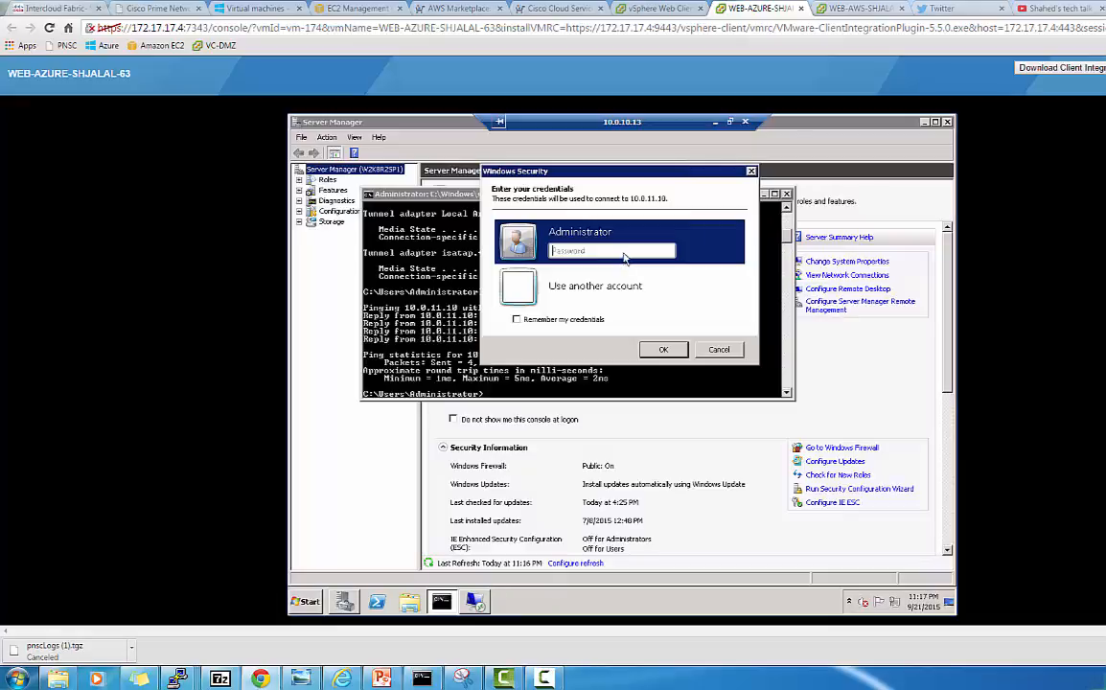
left_click(623, 252)
type("********")
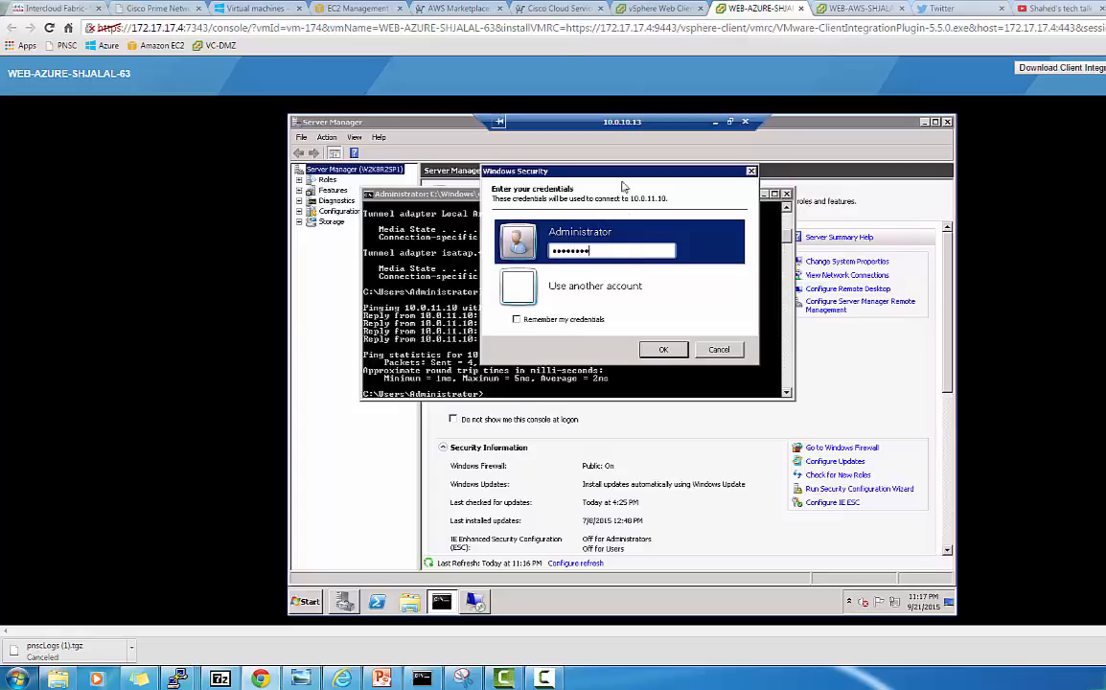
left_click(663, 350)
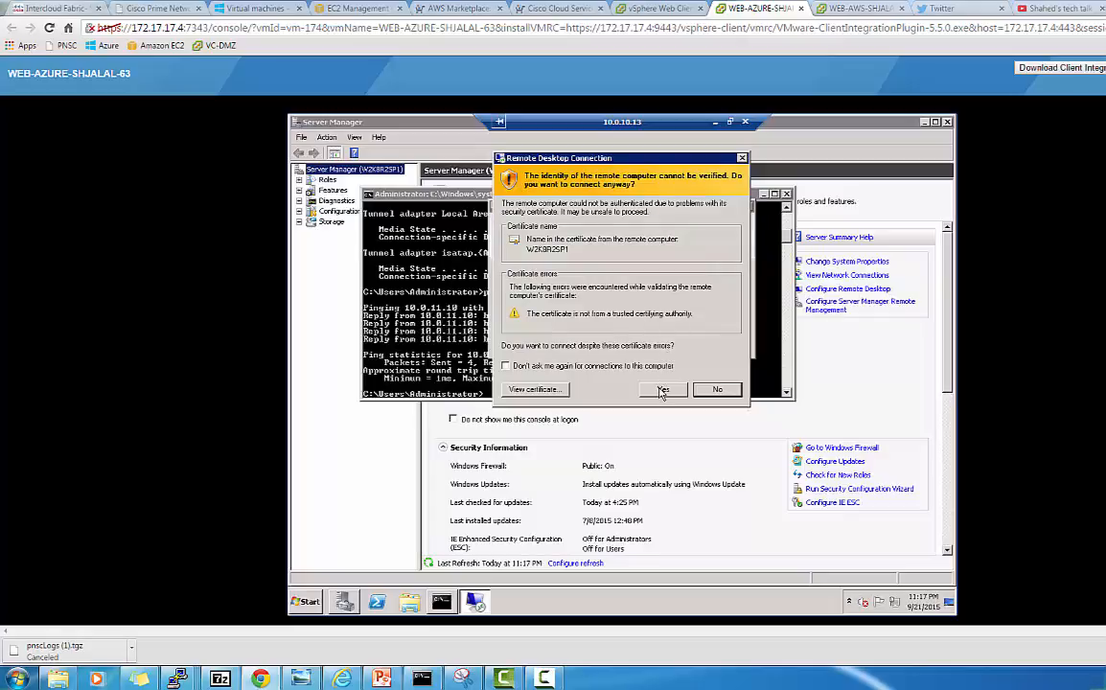
left_click(661, 390)
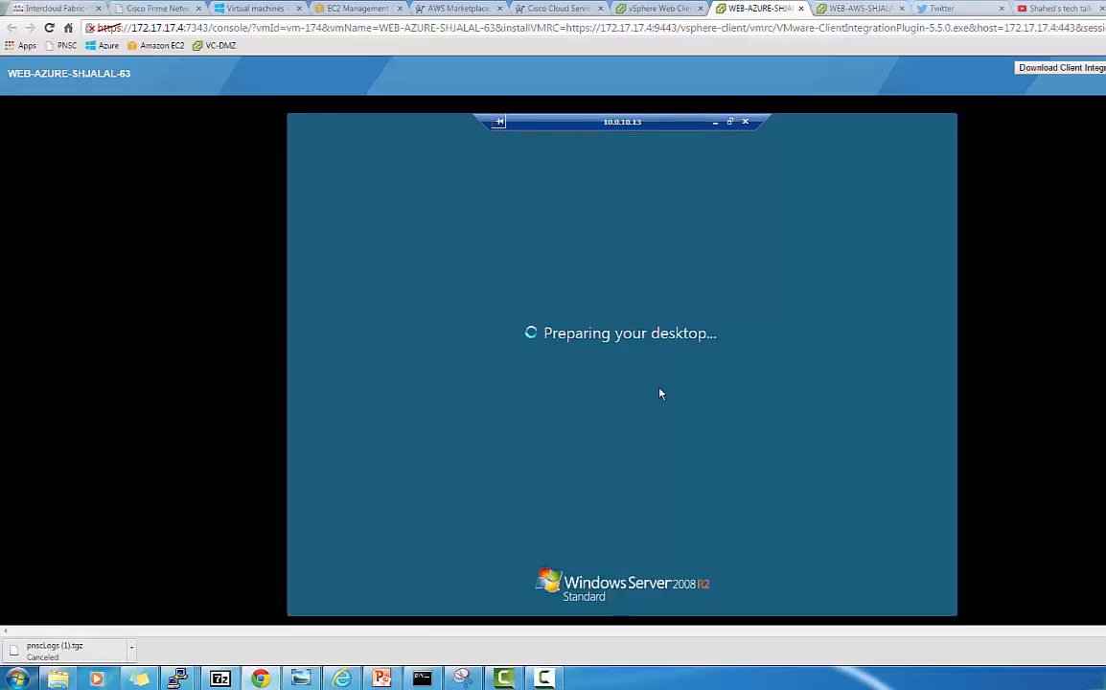